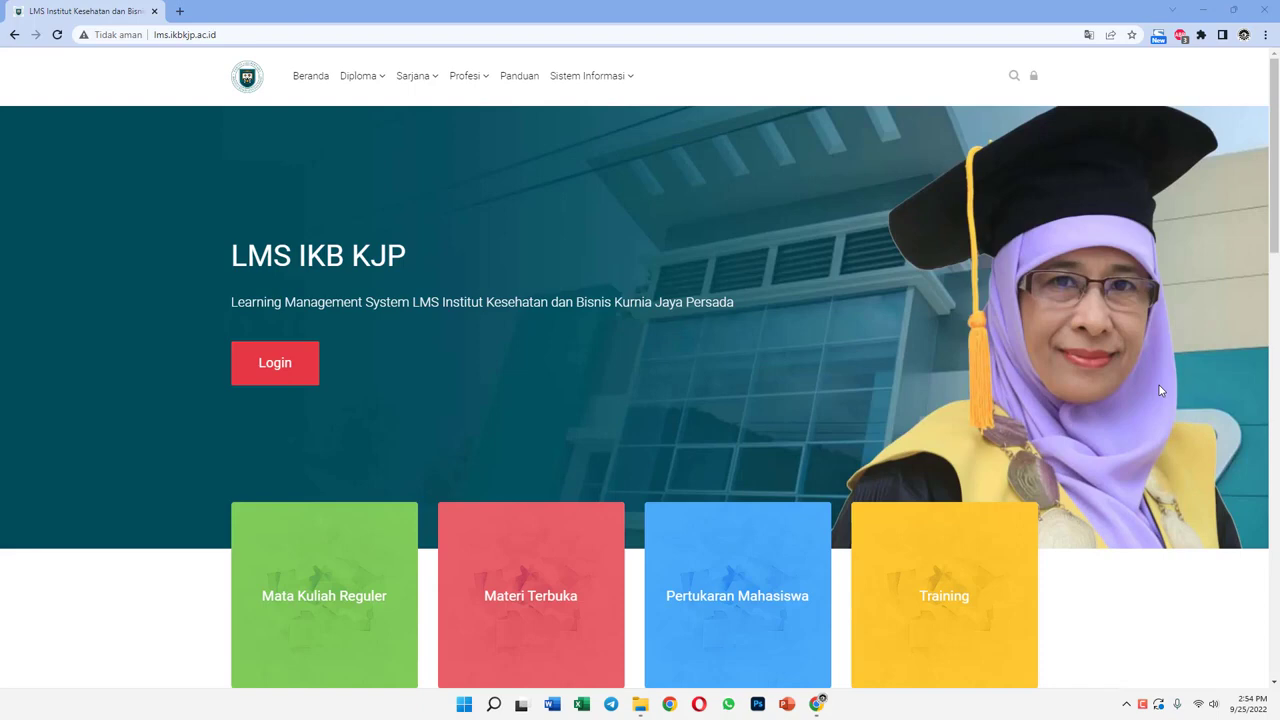
Log in to the LMS with the account username and password.
{"action": "left_click", "coordinate": [1036, 79]}
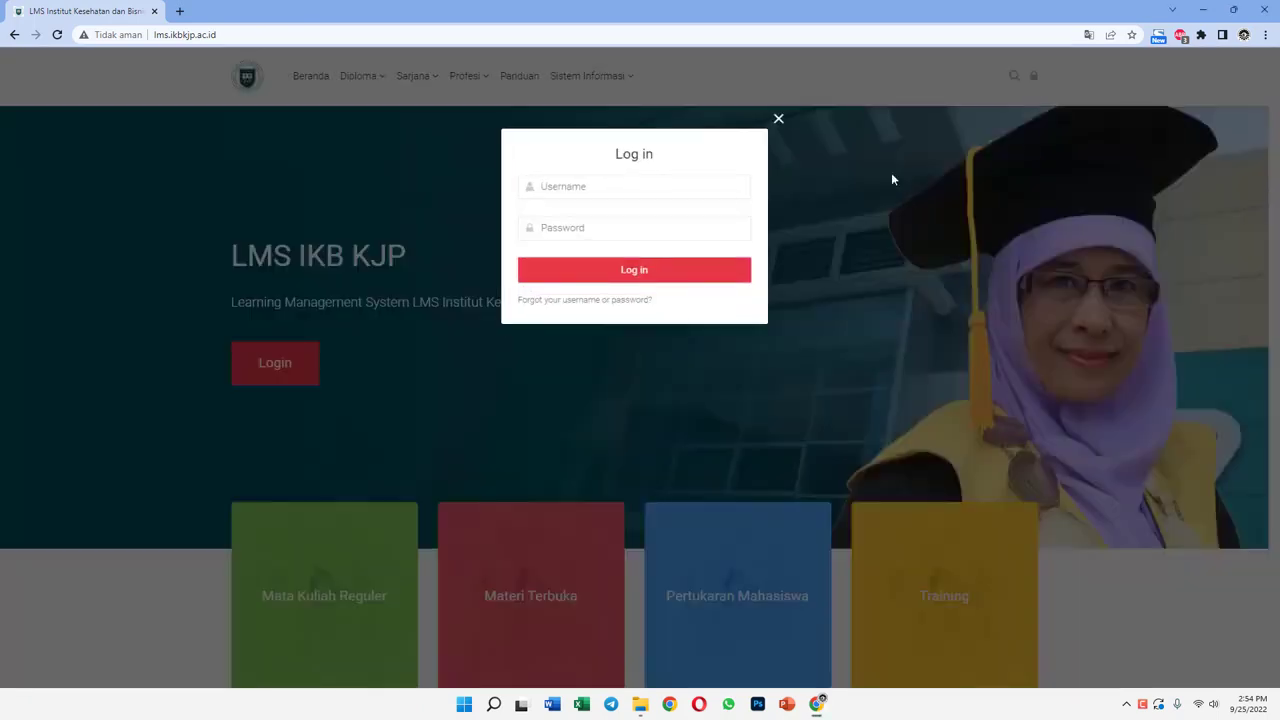
{"action": "left_click", "coordinate": [711, 186]}
{"action": "type", "text": "ha"}
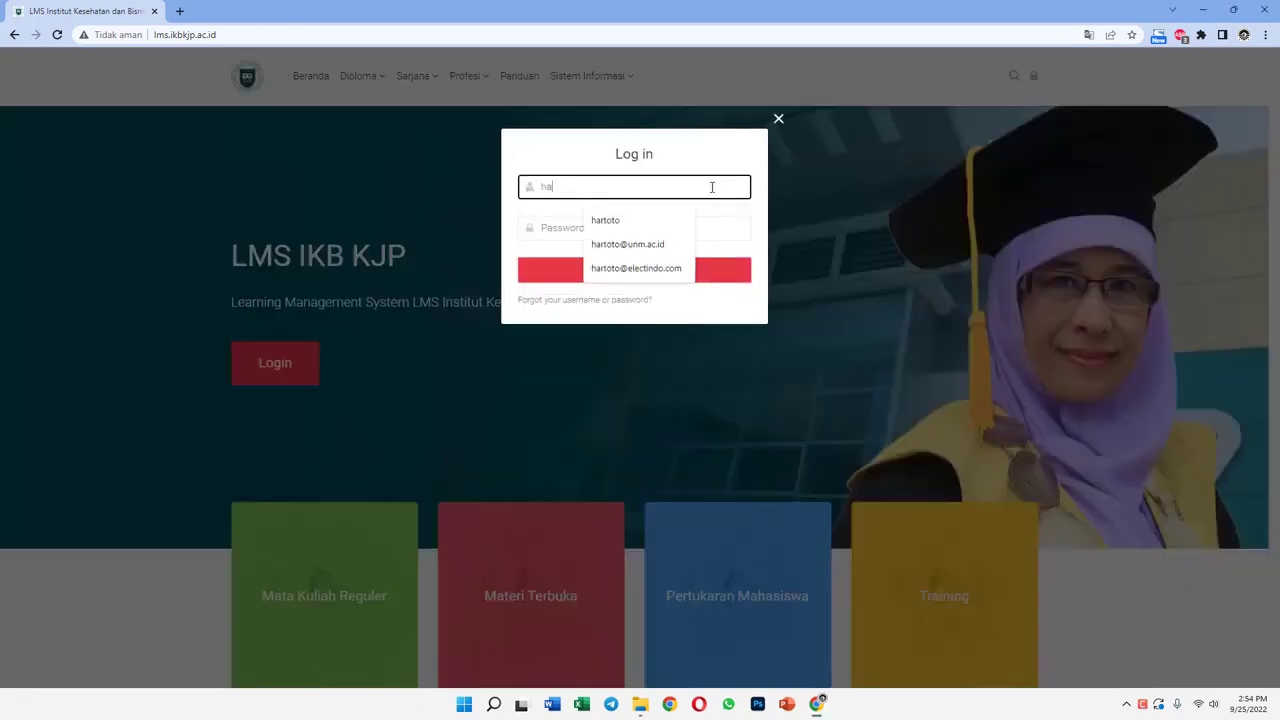
{"action": "type", "text": "rtoto"}
{"action": "key", "text": "Tab"}
{"action": "type", "text": "••"}
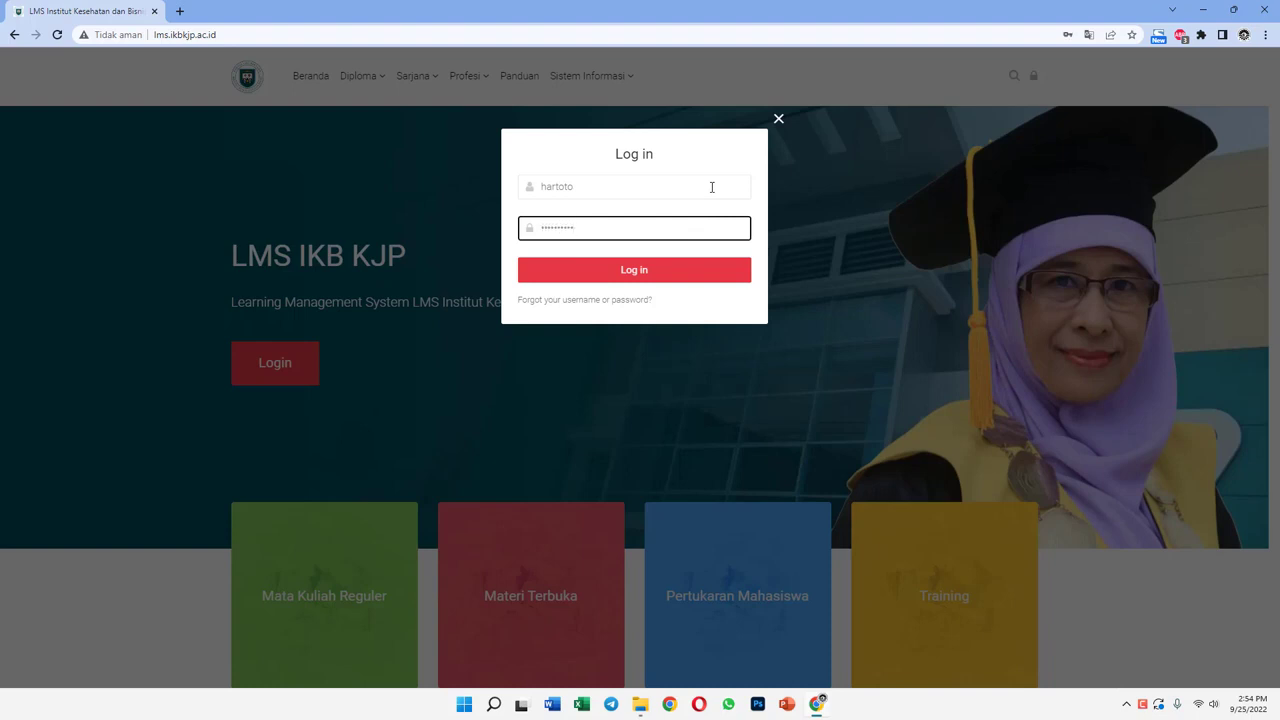
{"action": "left_click", "coordinate": [685, 272]}
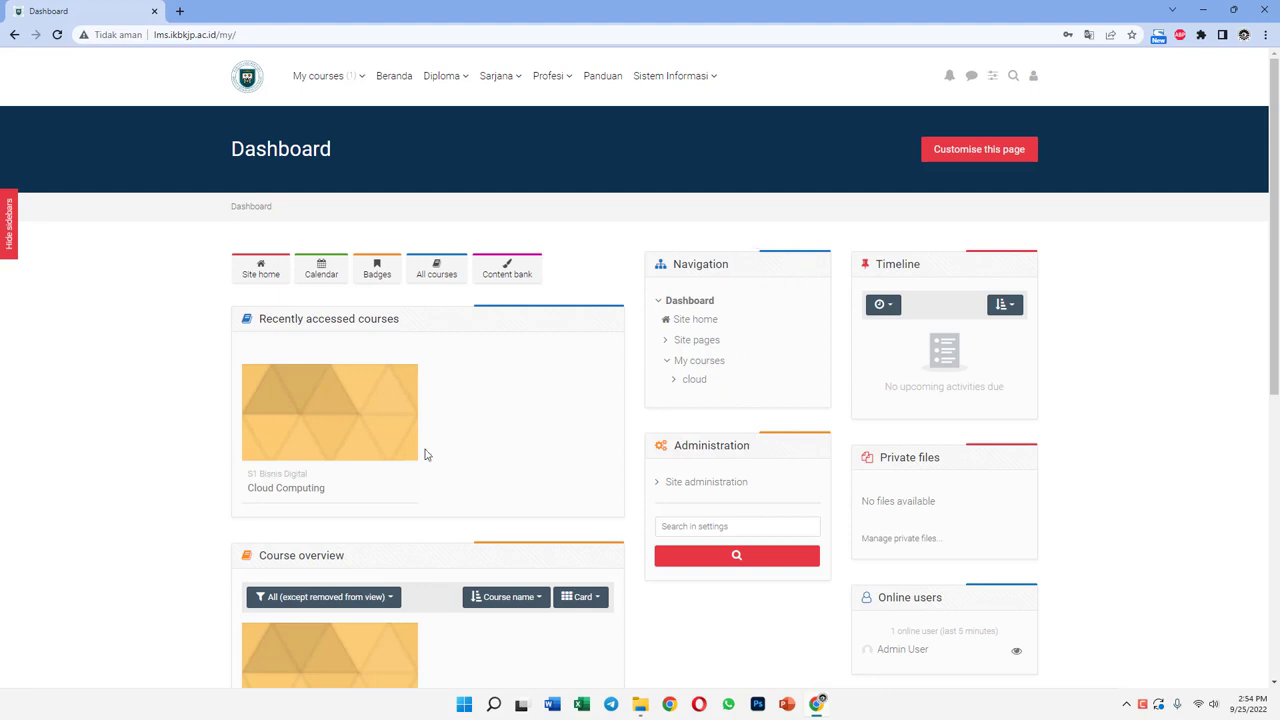
Open the Cloud Computing course and bring up its Edit settings page in a separate browser tab.
{"action": "left_click", "coordinate": [308, 492]}
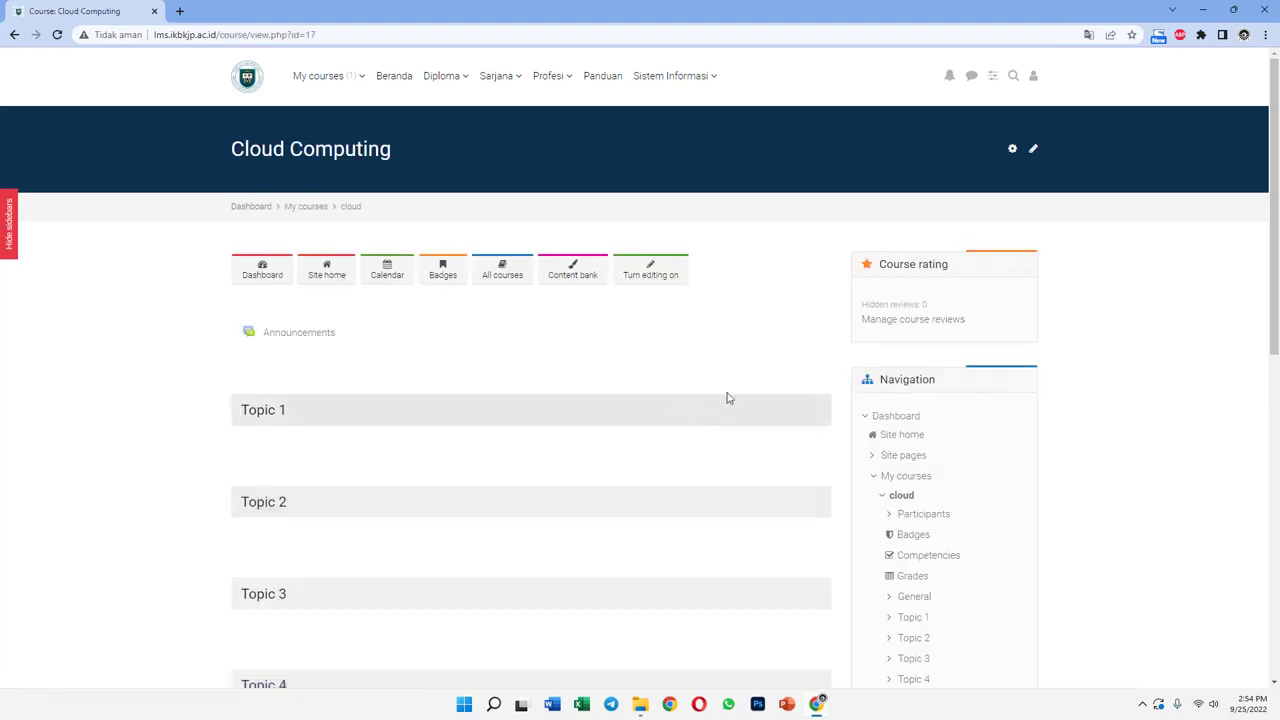
{"action": "scroll", "coordinate": [981, 402], "scroll_direction": "down", "scroll_amount": 1}
{"action": "scroll", "coordinate": [981, 402], "scroll_direction": "down", "scroll_amount": 3}
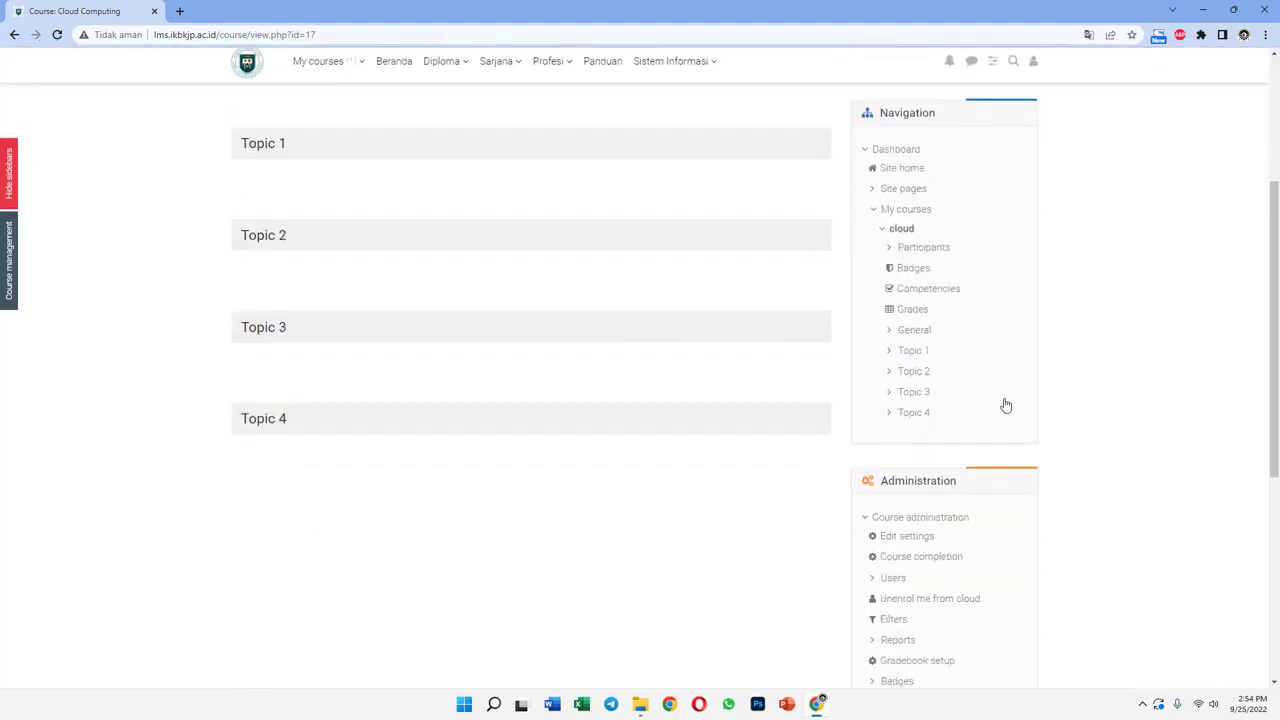
{"action": "right_click", "coordinate": [916, 471]}
{"action": "left_click", "coordinate": [930, 482]}
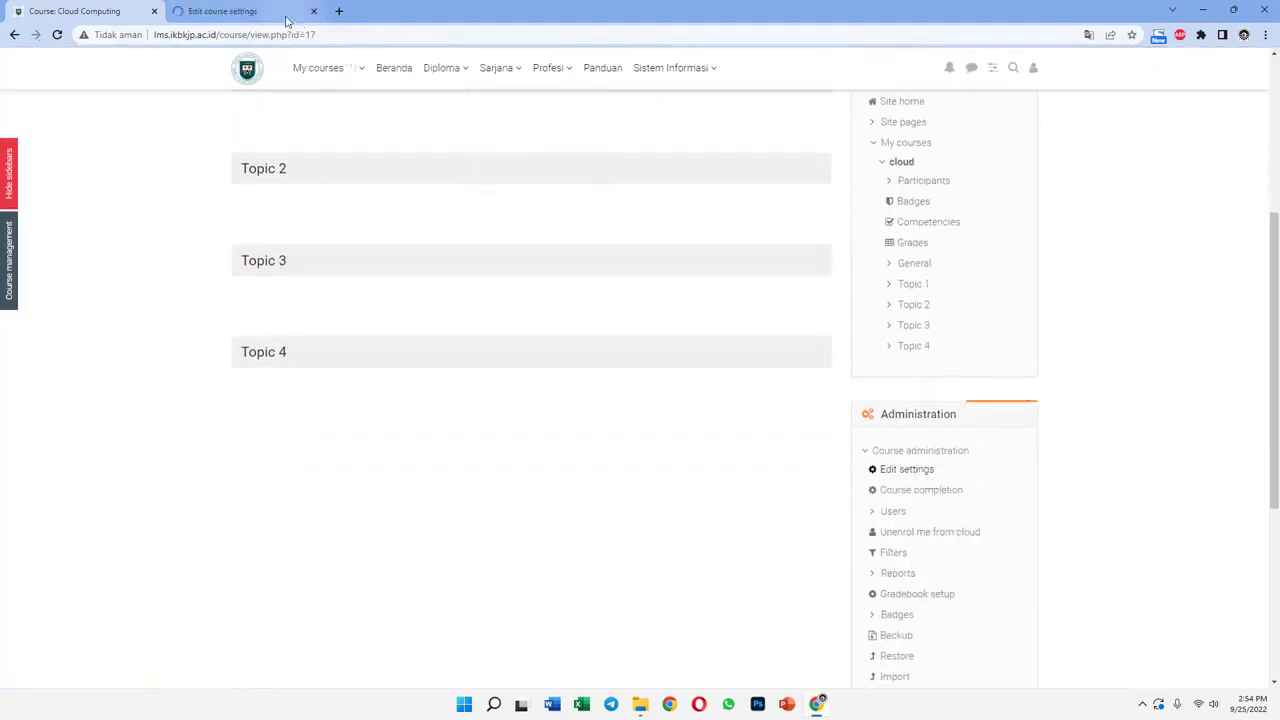
{"action": "left_click", "coordinate": [285, 15]}
Try Visible groups as the course's group mode, return it to No groups, and save and display the course.
{"action": "scroll", "coordinate": [626, 420], "scroll_direction": "down", "scroll_amount": 10}
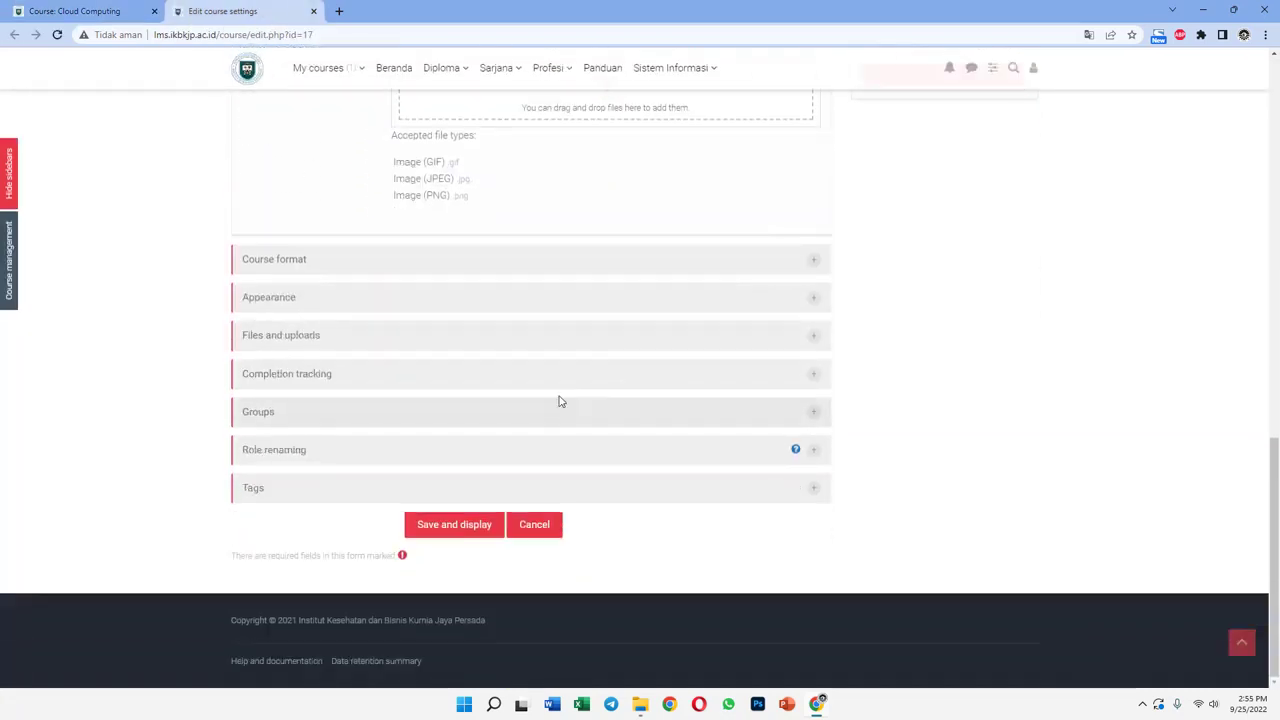
{"action": "left_click", "coordinate": [383, 415]}
{"action": "scroll", "coordinate": [688, 468], "scroll_direction": "down", "scroll_amount": 2}
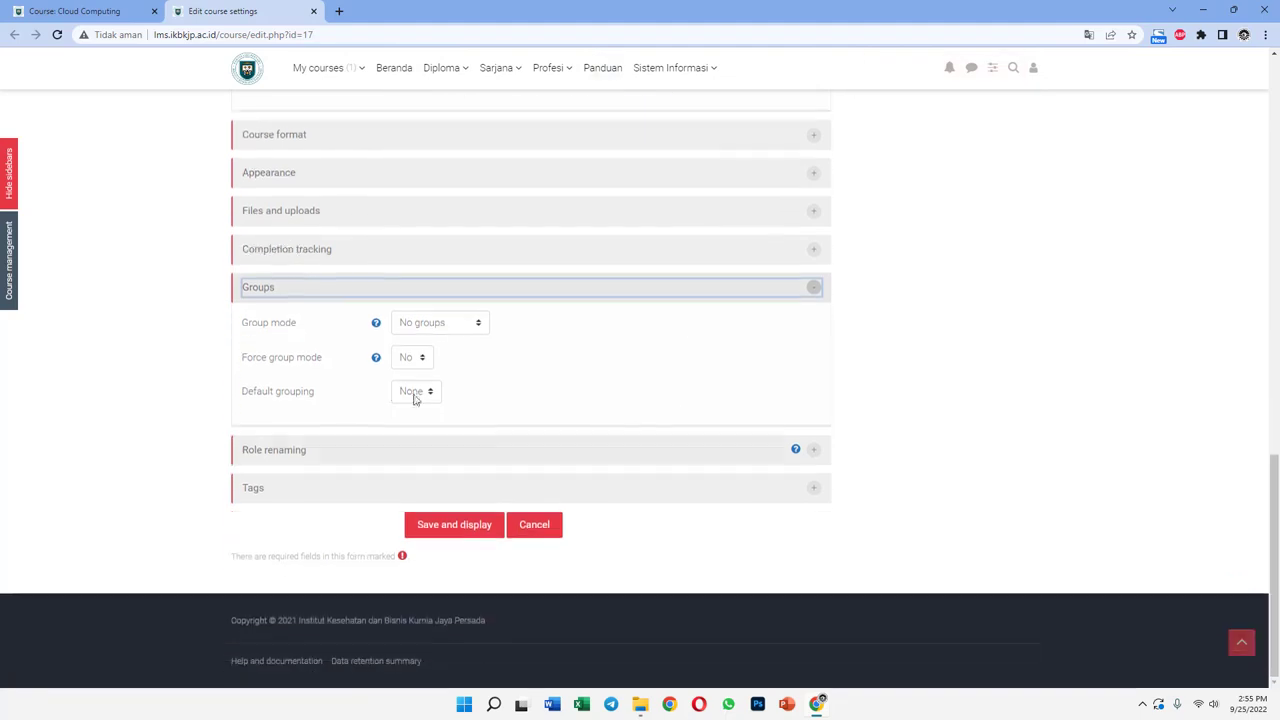
{"action": "left_click", "coordinate": [440, 328]}
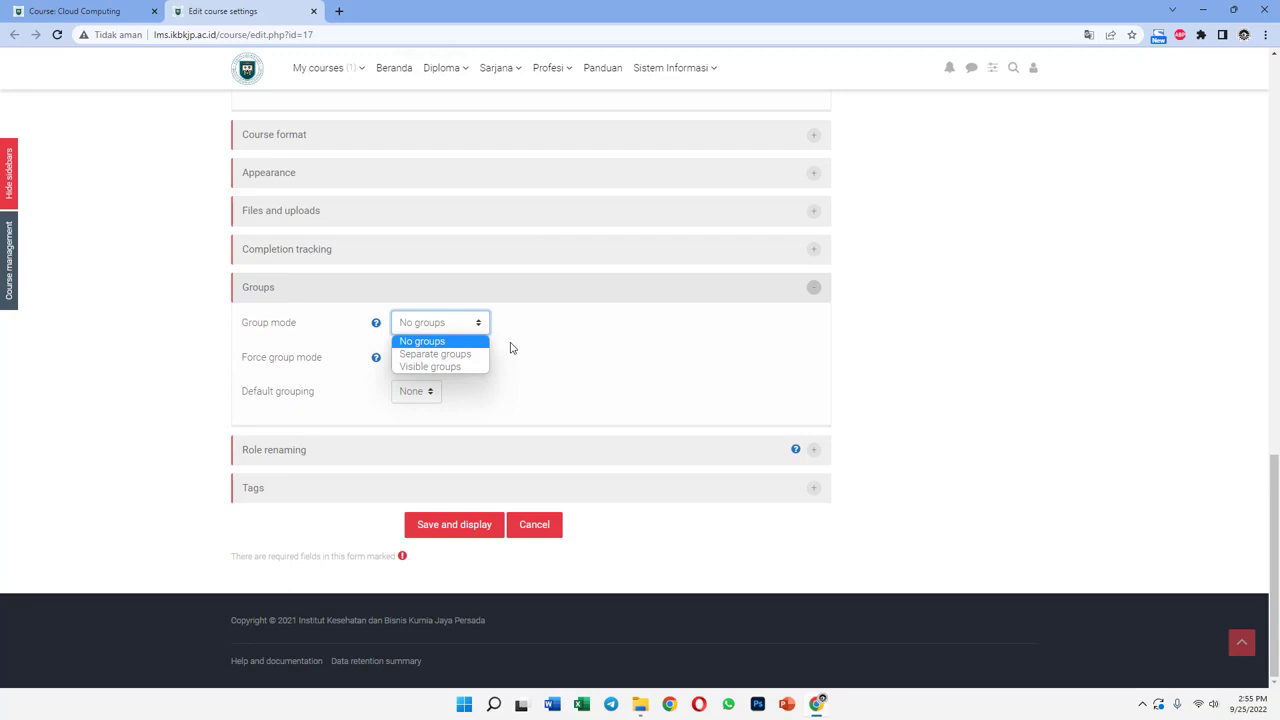
{"action": "left_click", "coordinate": [431, 367]}
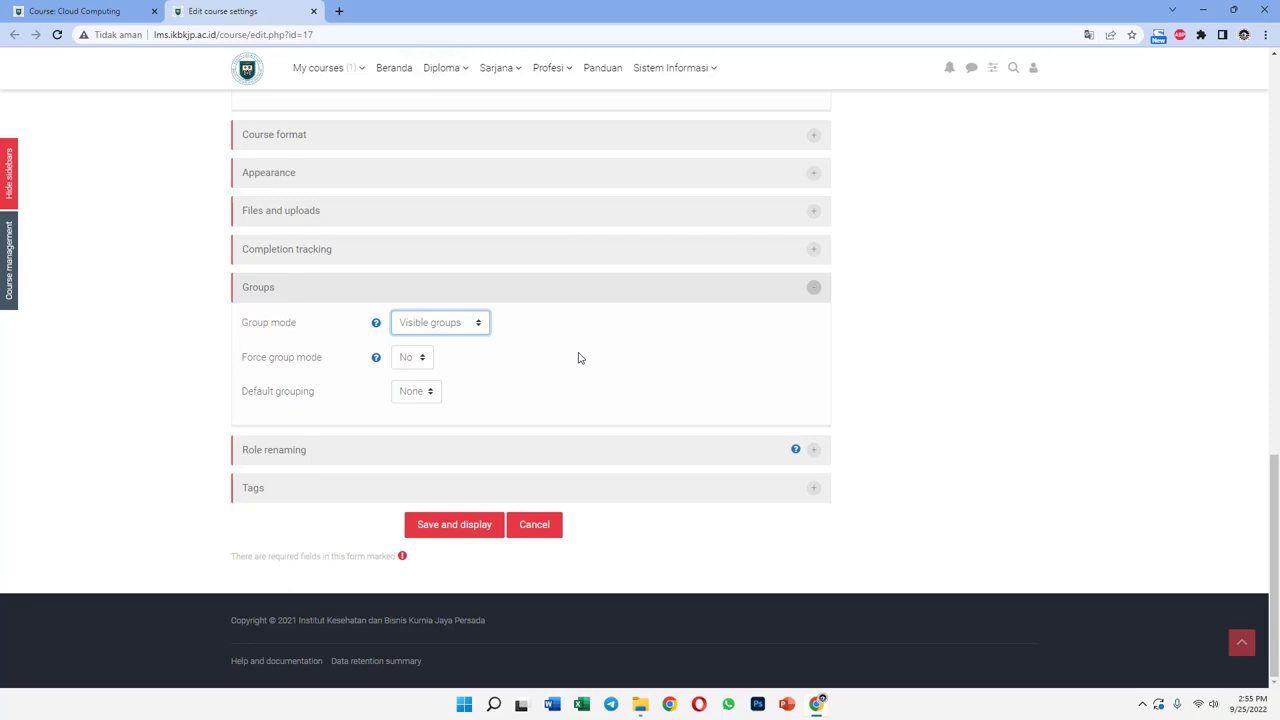
{"action": "left_click", "coordinate": [473, 332]}
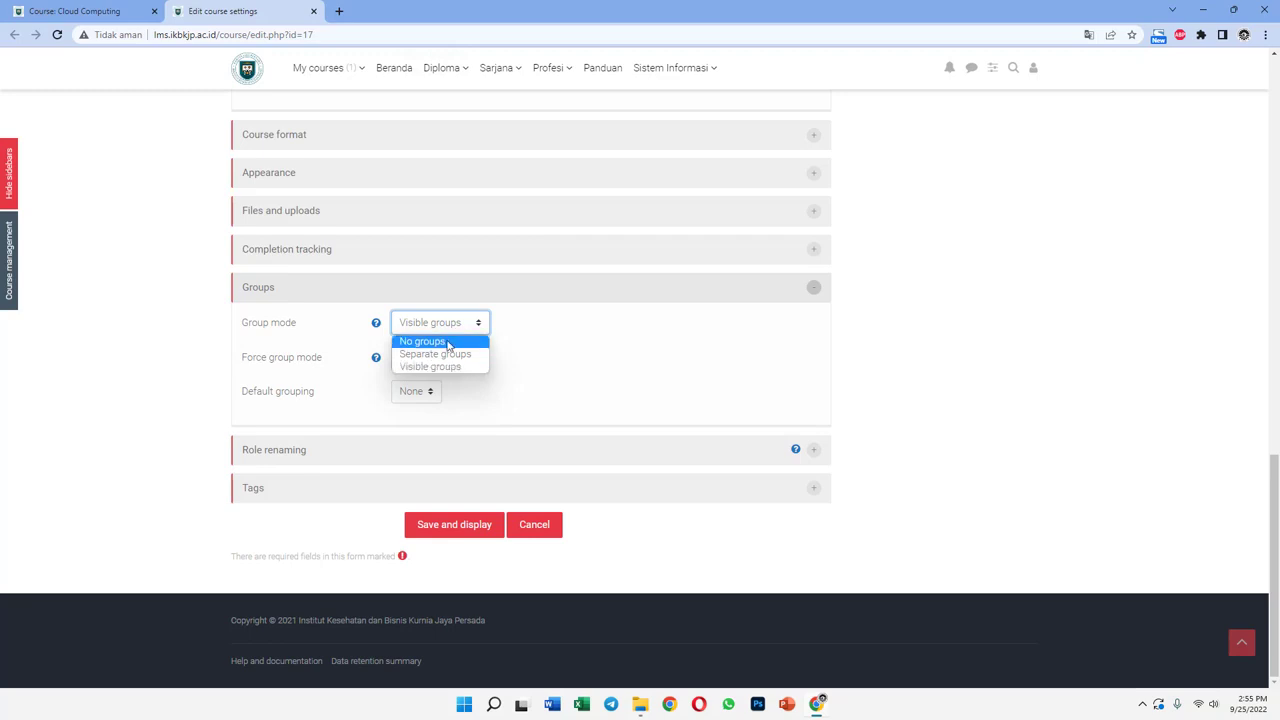
{"action": "left_click", "coordinate": [448, 342]}
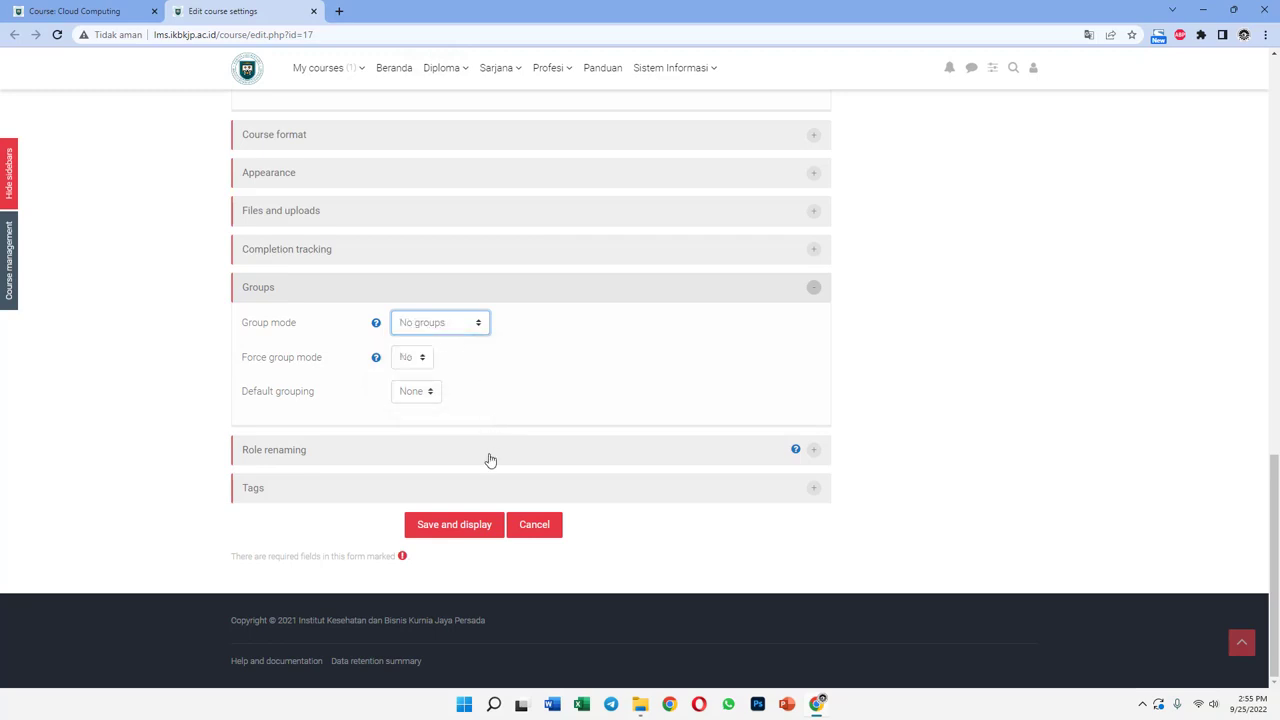
{"action": "left_click", "coordinate": [456, 528]}
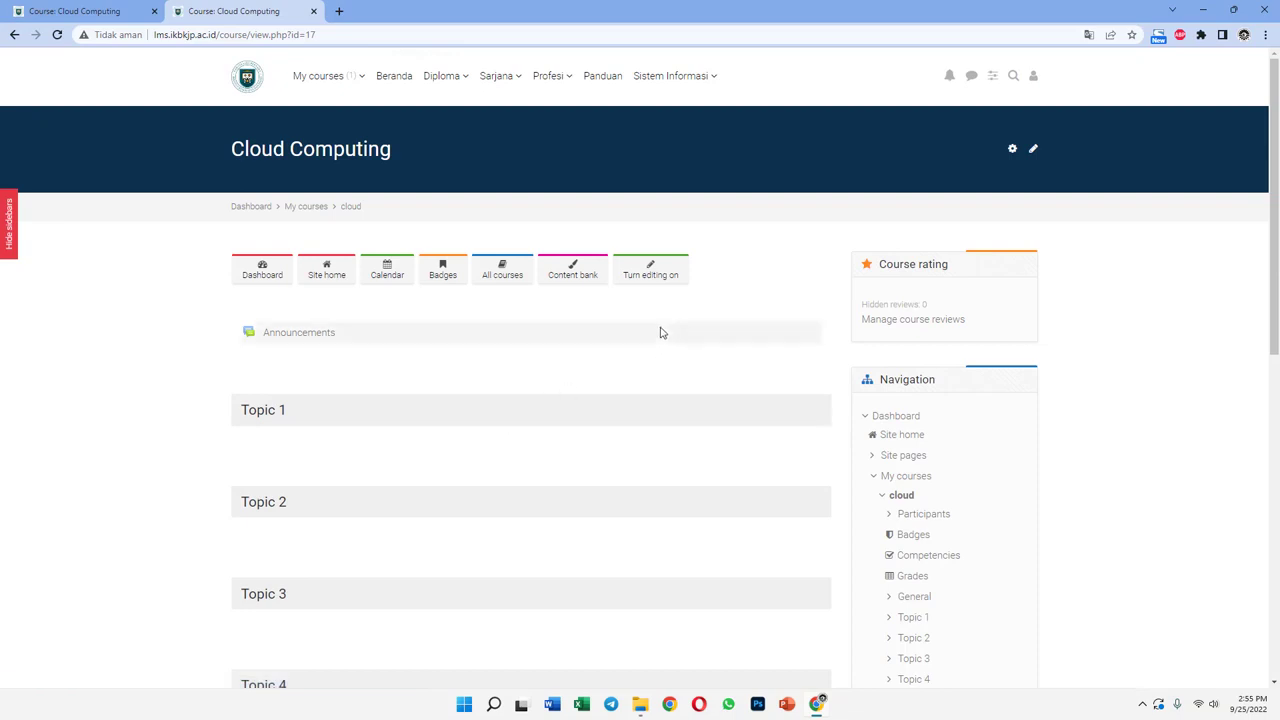
Turn on course editing and start adding an Attendance activity to the general section above Topic 1.
{"action": "left_click", "coordinate": [651, 276]}
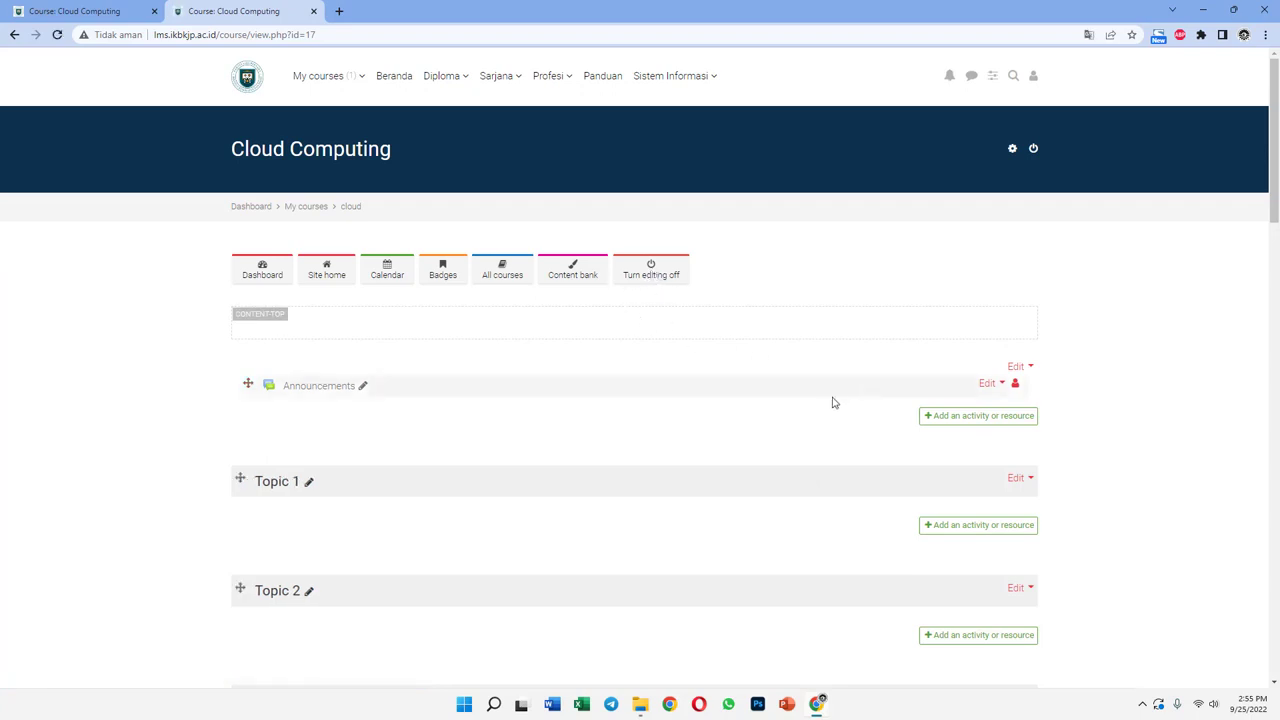
{"action": "left_click", "coordinate": [991, 418]}
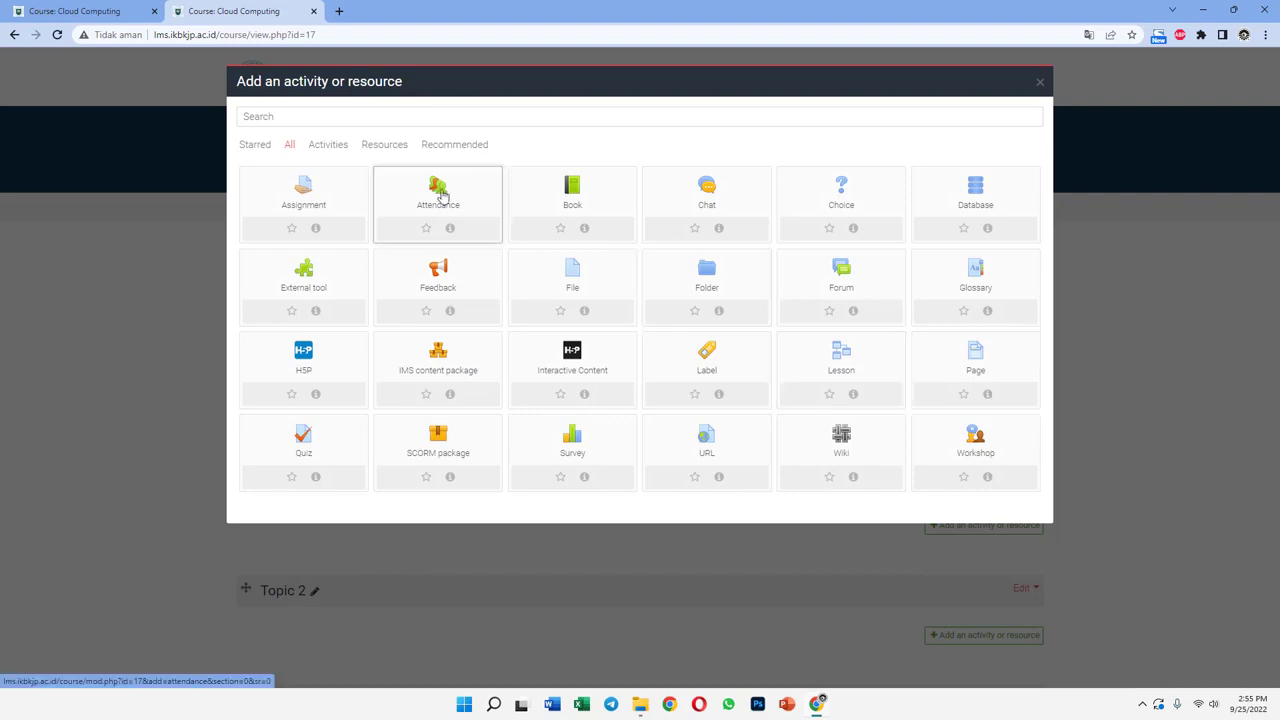
{"action": "left_click", "coordinate": [441, 194]}
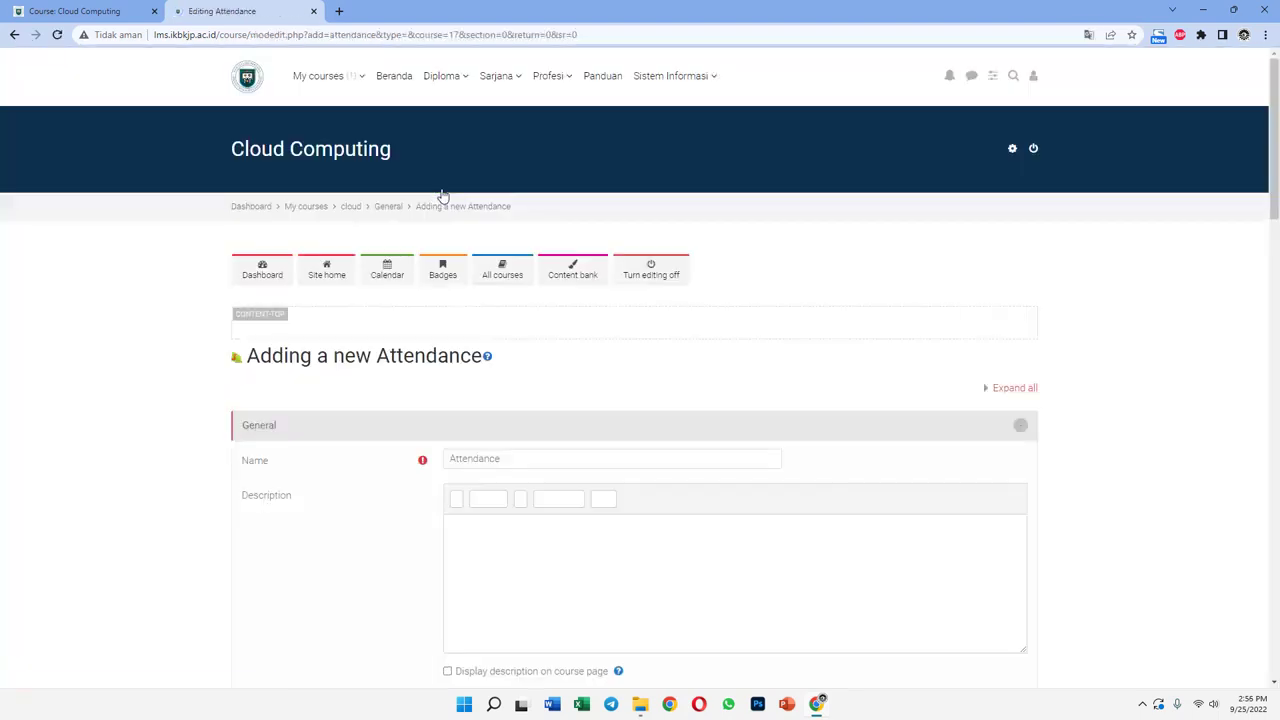
Name the attendance "Daftar Hadir" and enter the description "Silakan isi daftar hadir sesuai jadwal pertemuan", displayed on the course page.
{"action": "left_click_drag", "start_coordinate": [552, 462], "coordinate": [418, 457]}
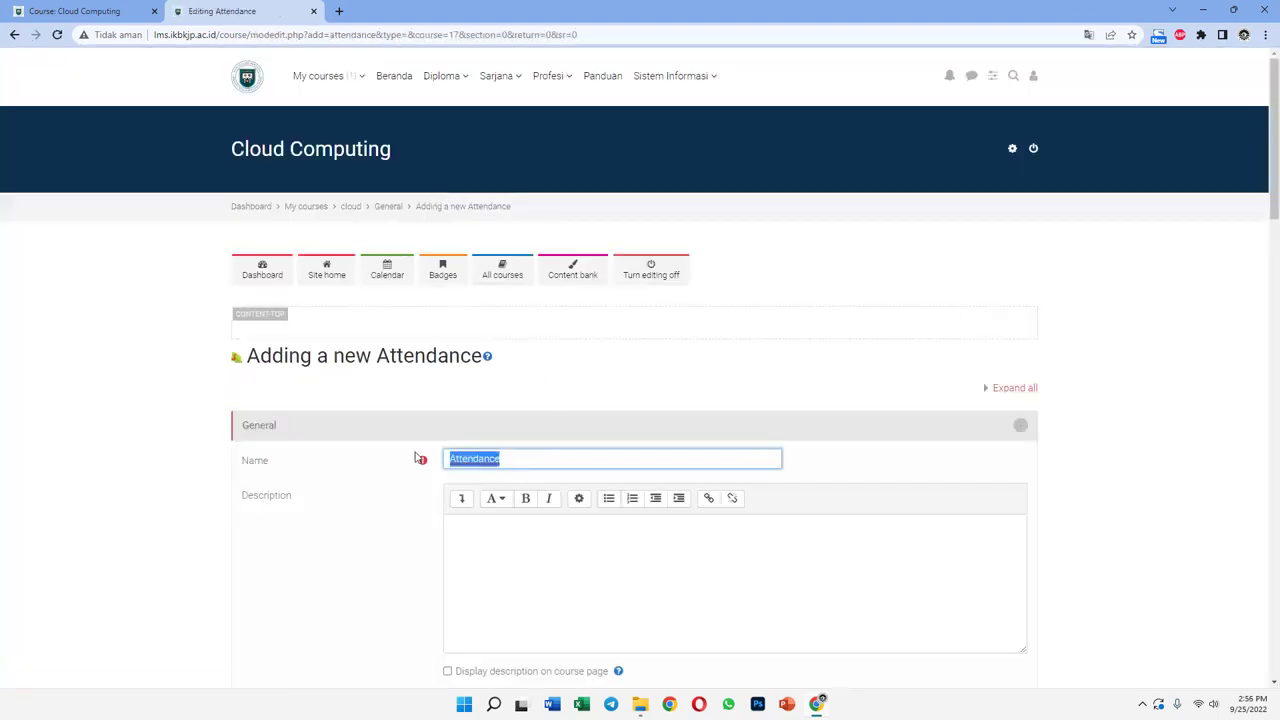
{"action": "type", "text": "Daftar Hadir"}
{"action": "scroll", "coordinate": [450, 432], "scroll_direction": "down", "scroll_amount": 2}
{"action": "left_click", "coordinate": [447, 539]}
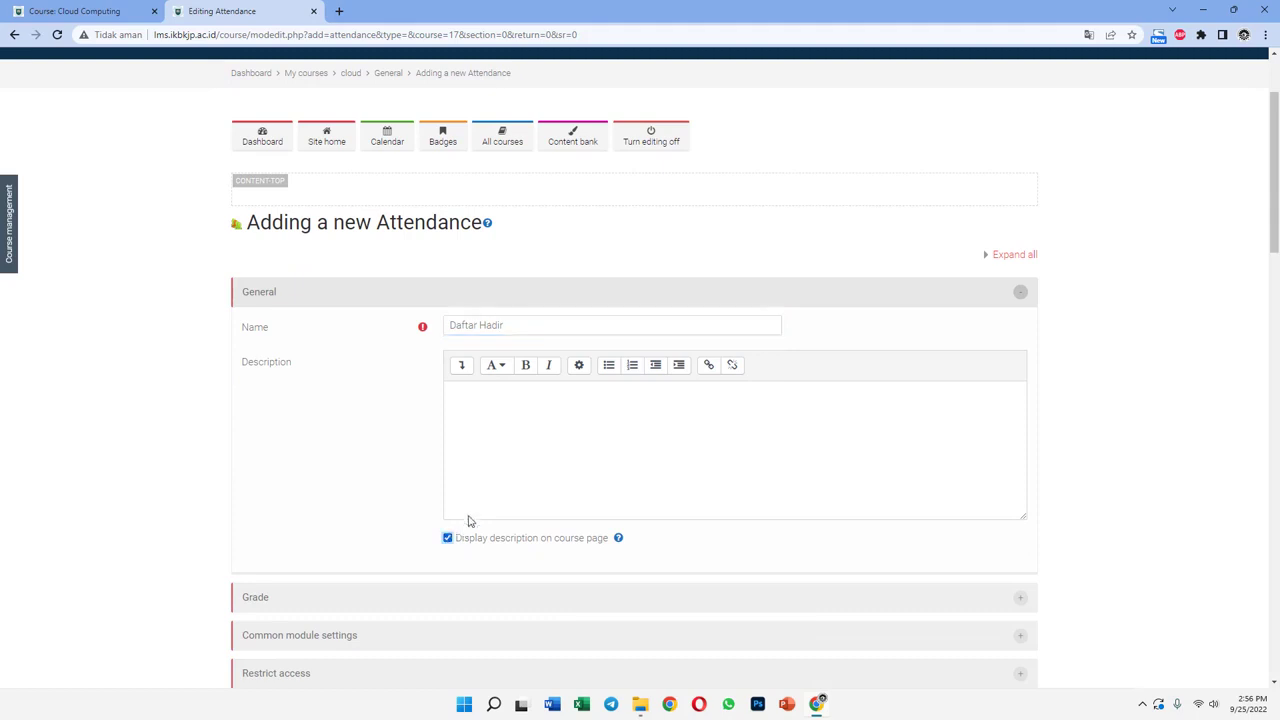
{"action": "left_click", "coordinate": [494, 421]}
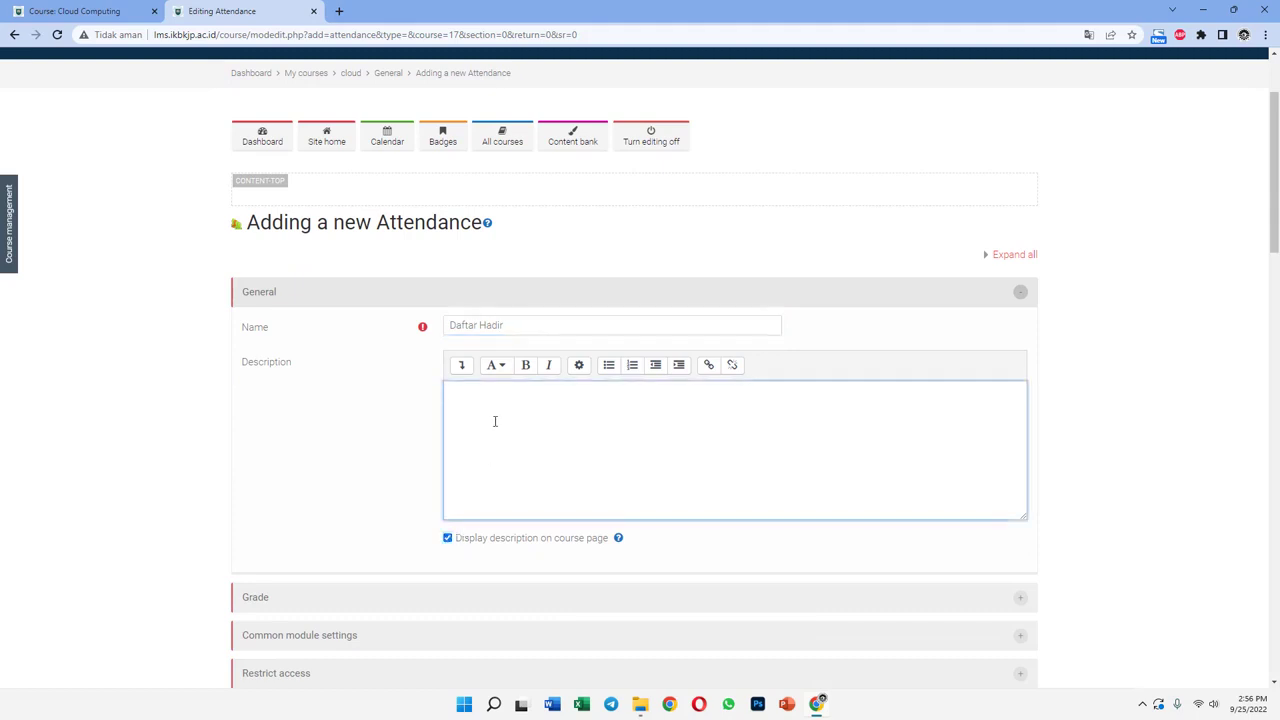
{"action": "type", "text": "Silakan isi daftar hadir sesuai jadwal"}
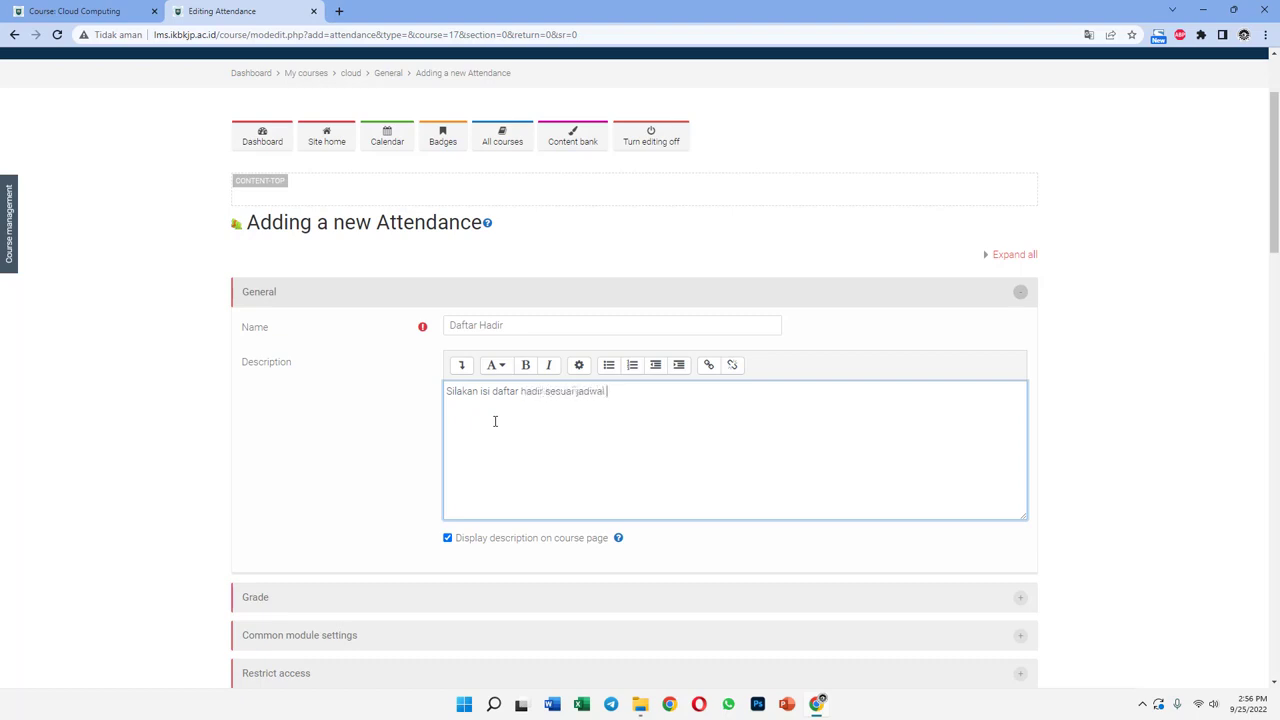
{"action": "type", "text": " pertemuan"}
Set completion tracking to show completion when conditions are met, require a grade, and save the activity, returning to the course and ending the tour.
{"action": "scroll", "coordinate": [494, 421], "scroll_direction": "down", "scroll_amount": 2}
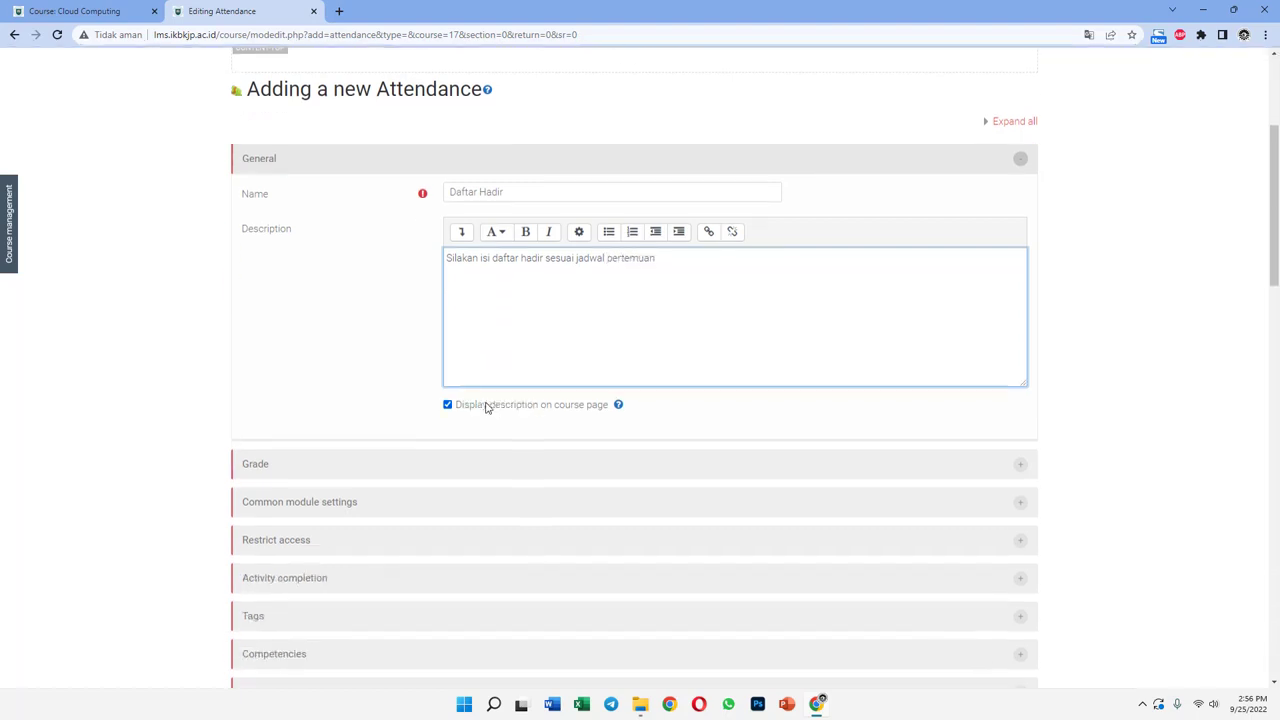
{"action": "scroll", "coordinate": [500, 410], "scroll_direction": "down", "scroll_amount": 2}
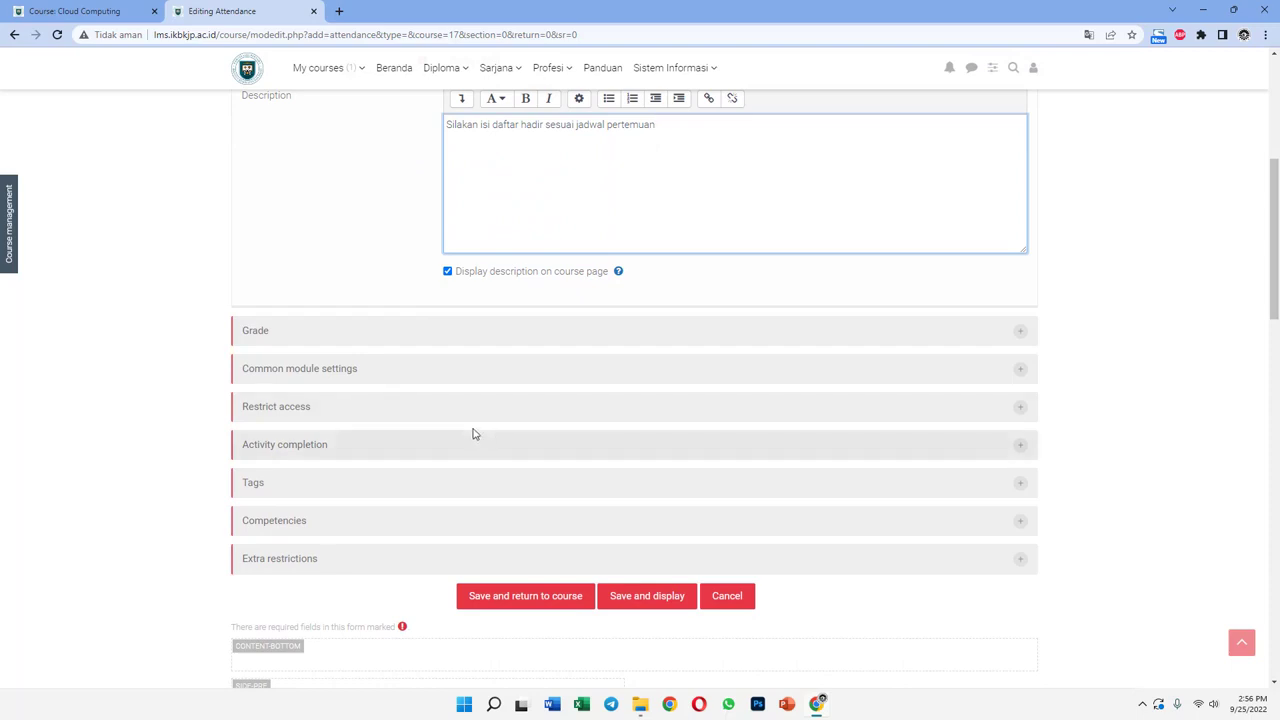
{"action": "left_click", "coordinate": [410, 450]}
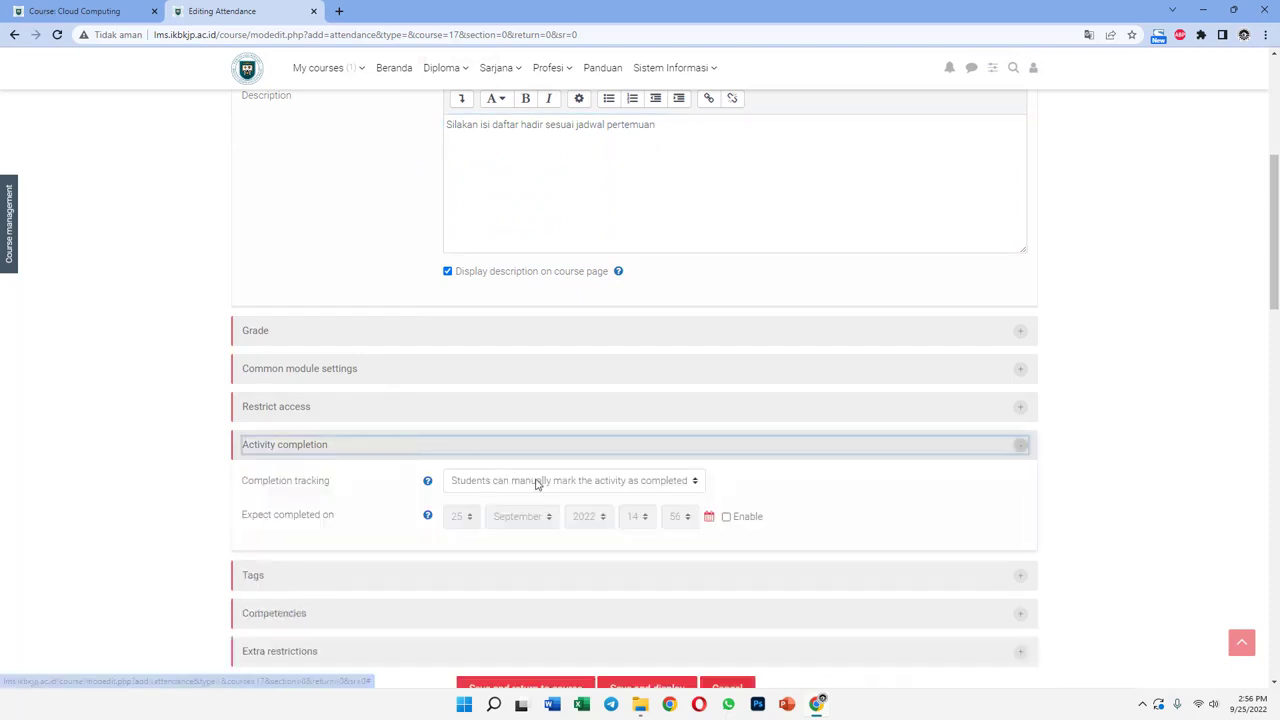
{"action": "left_click", "coordinate": [537, 481]}
{"action": "left_click", "coordinate": [541, 525]}
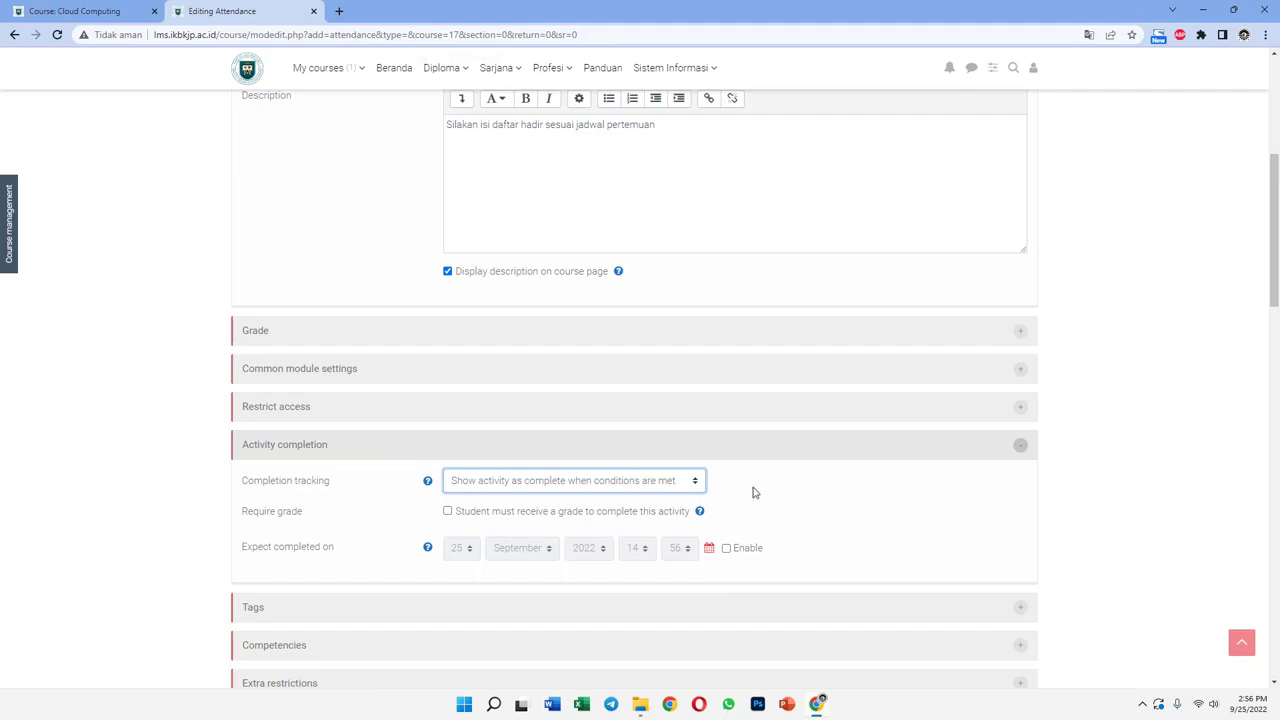
{"action": "left_click", "coordinate": [448, 511]}
{"action": "scroll", "coordinate": [600, 520], "scroll_direction": "down", "scroll_amount": 2}
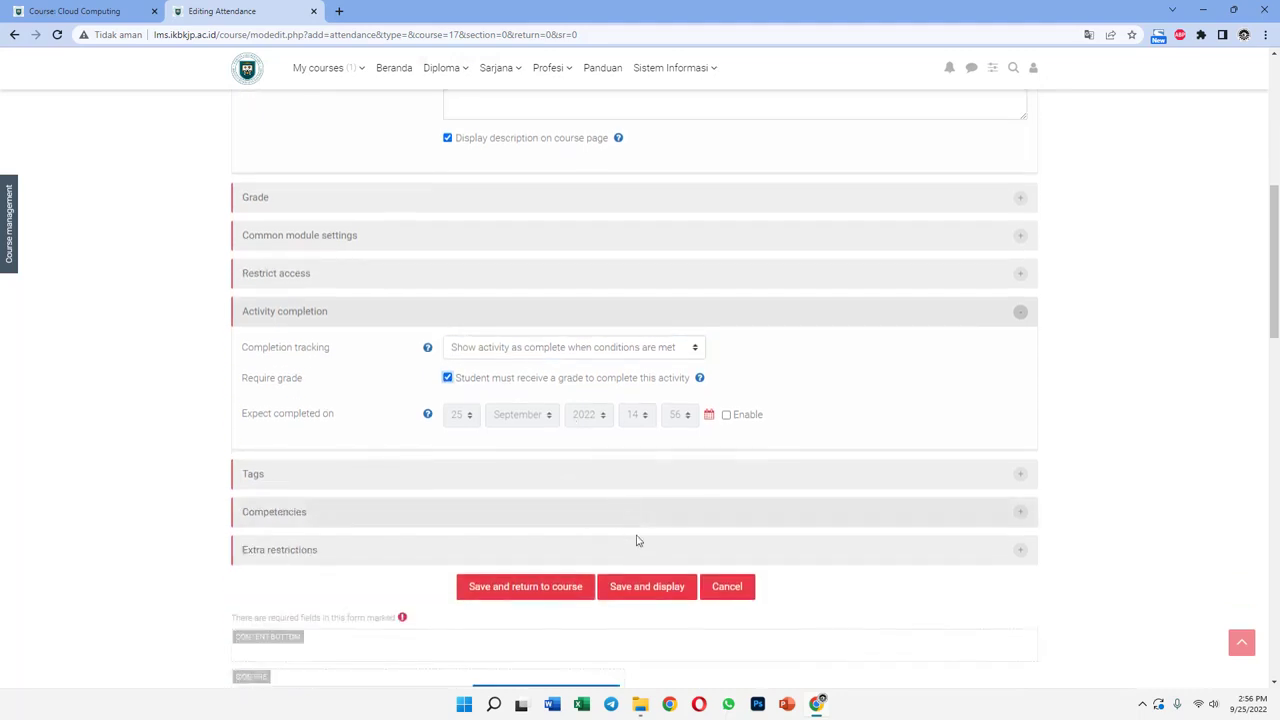
{"action": "left_click", "coordinate": [538, 593]}
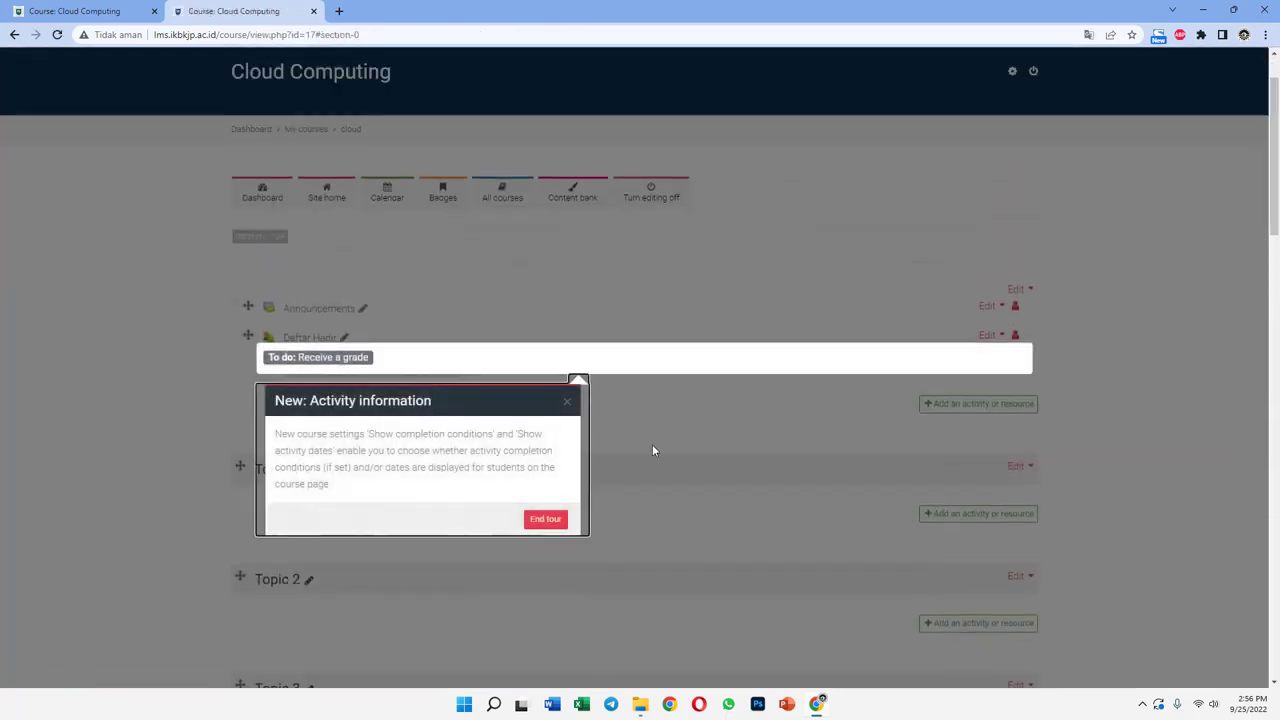
{"action": "left_click", "coordinate": [545, 519]}
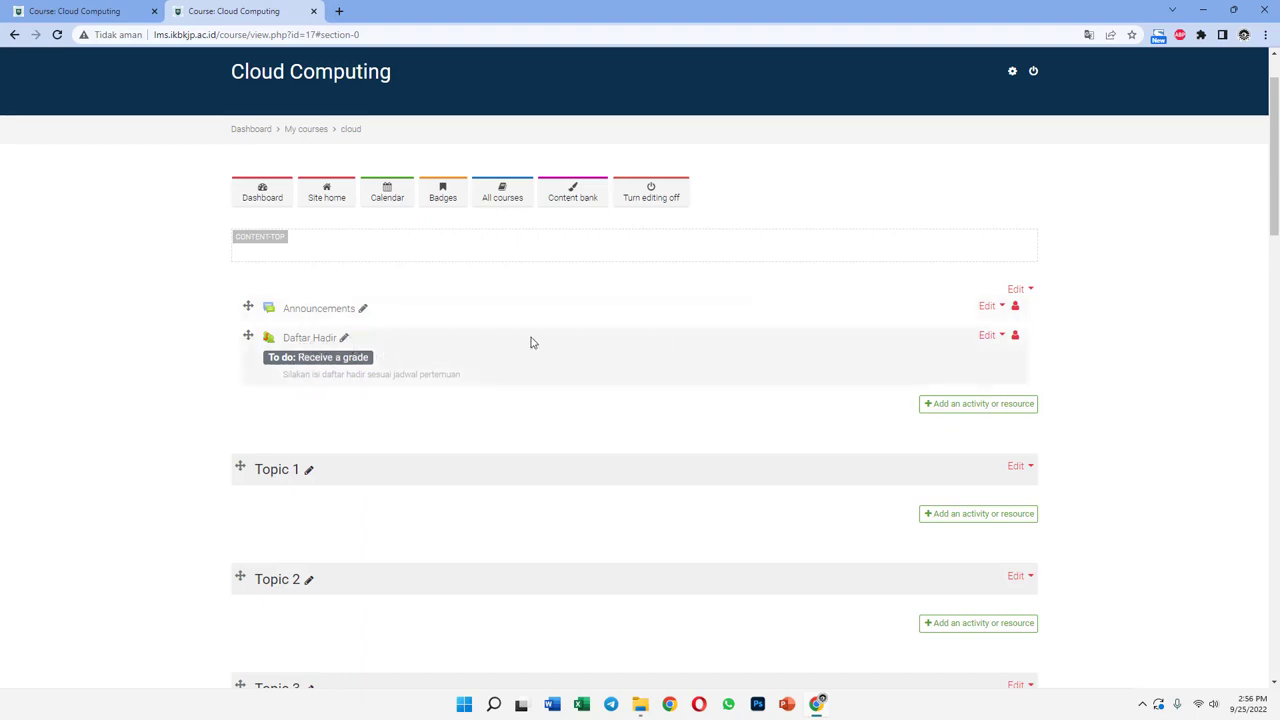
Open the Daftar Hadir attendance activity and go to its status set.
{"action": "left_click", "coordinate": [309, 340]}
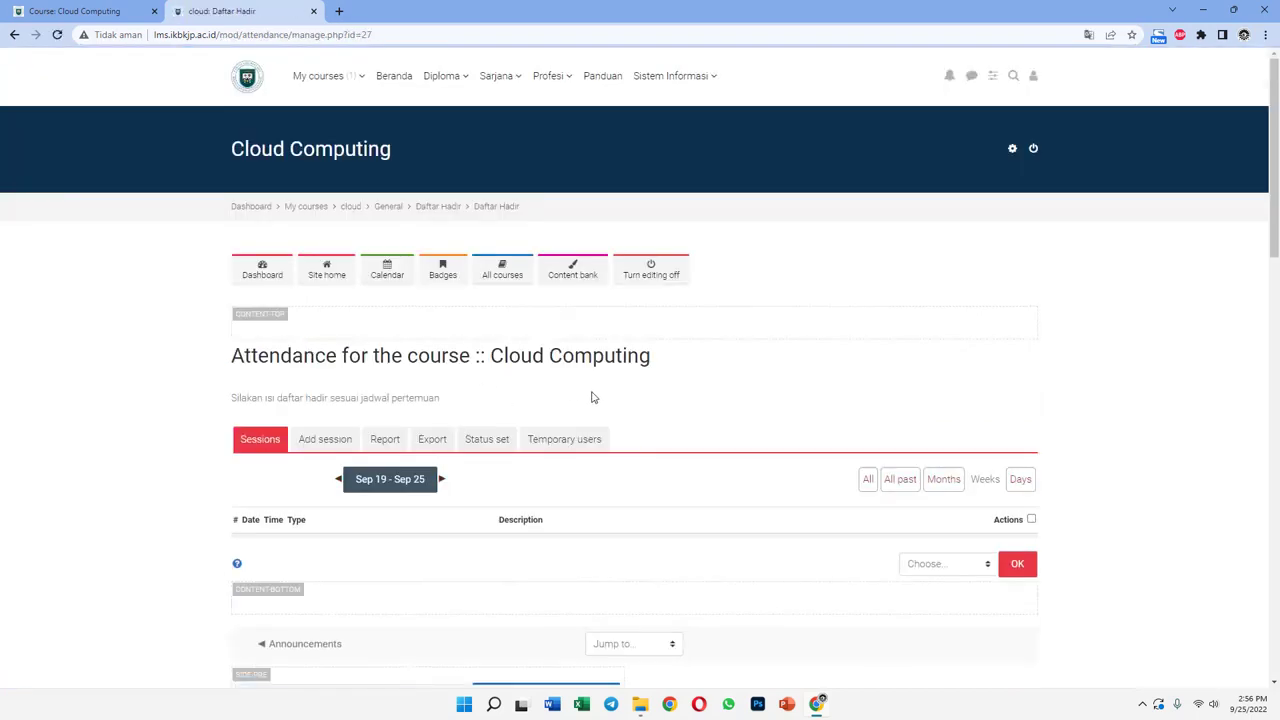
{"action": "scroll", "coordinate": [591, 397], "scroll_direction": "down", "scroll_amount": 1}
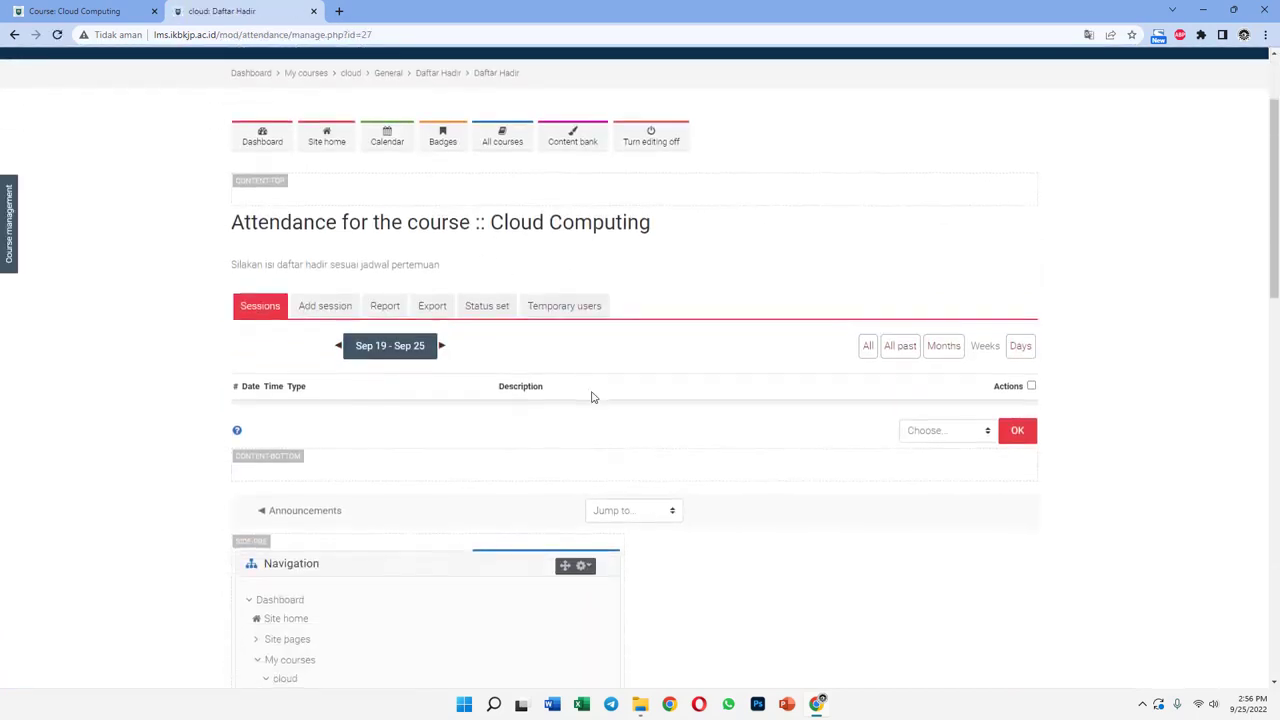
{"action": "left_click", "coordinate": [488, 310]}
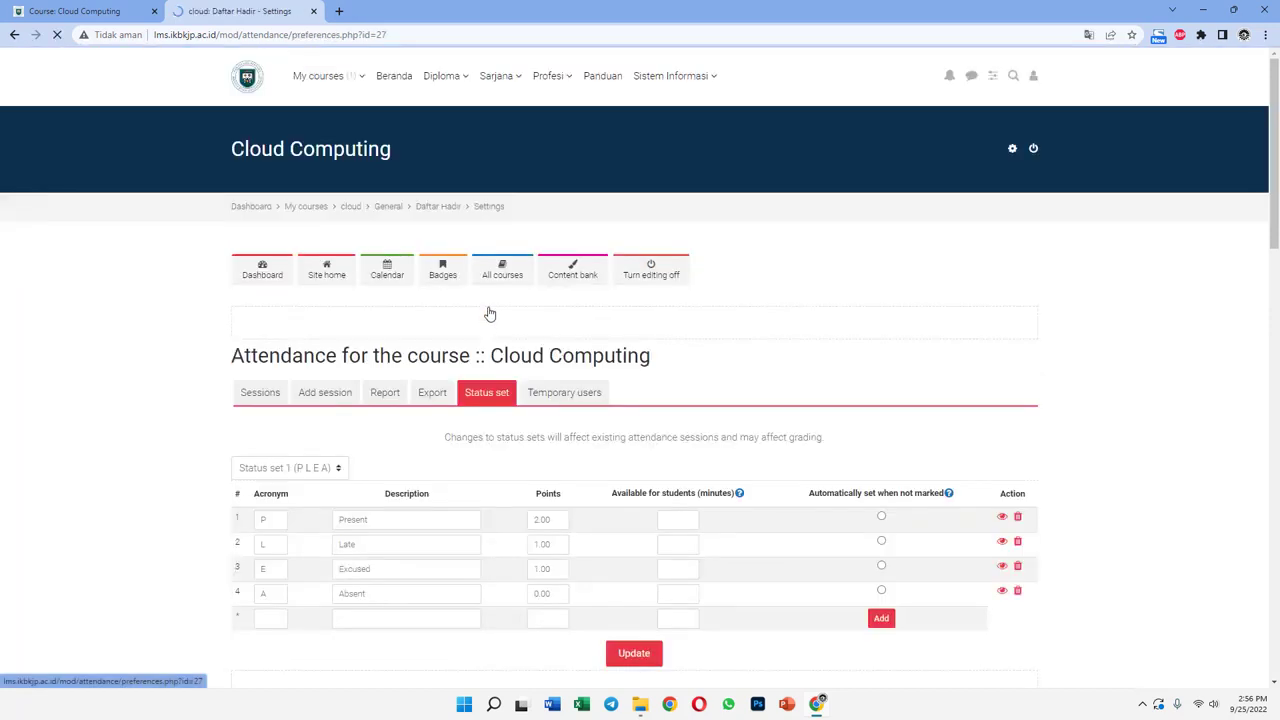
{"action": "scroll", "coordinate": [643, 424], "scroll_direction": "down", "scroll_amount": 2}
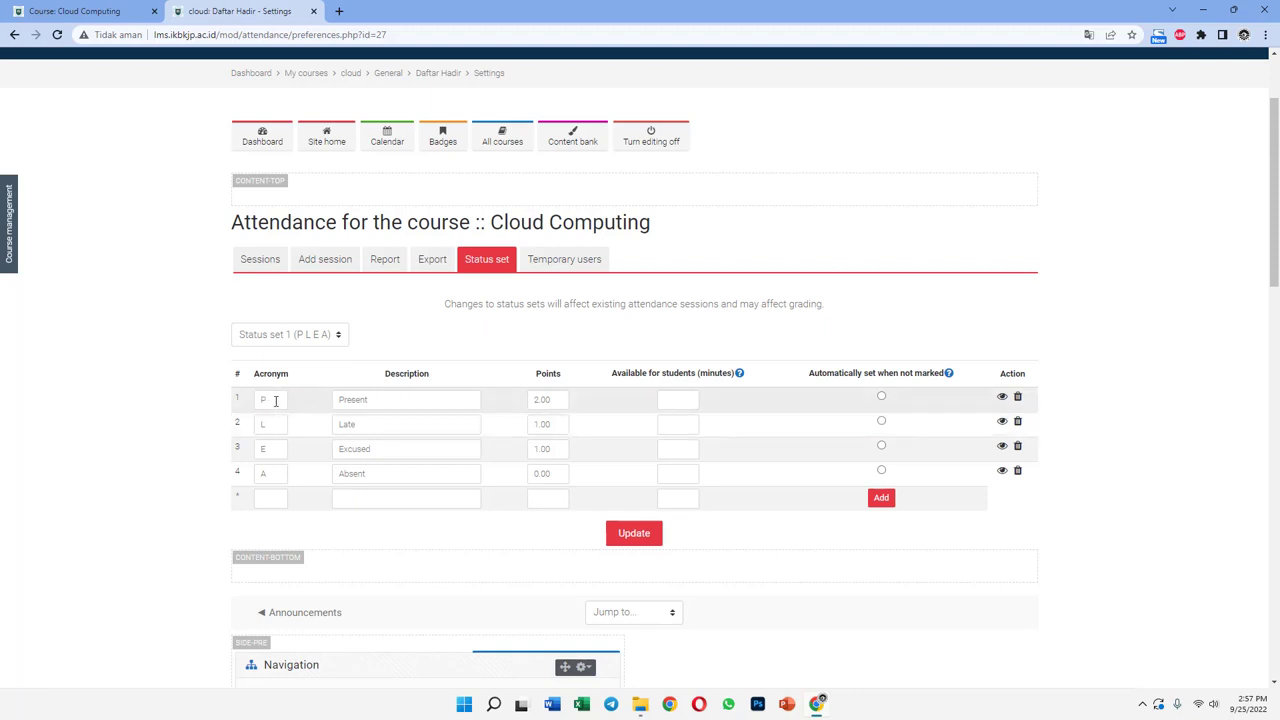
Change the Present status's acronym to H and its description to Hadir.
{"action": "left_click_drag", "start_coordinate": [275, 400], "coordinate": [262, 399]}
{"action": "type", "text": "H"}
{"action": "left_click_drag", "start_coordinate": [383, 400], "coordinate": [334, 397]}
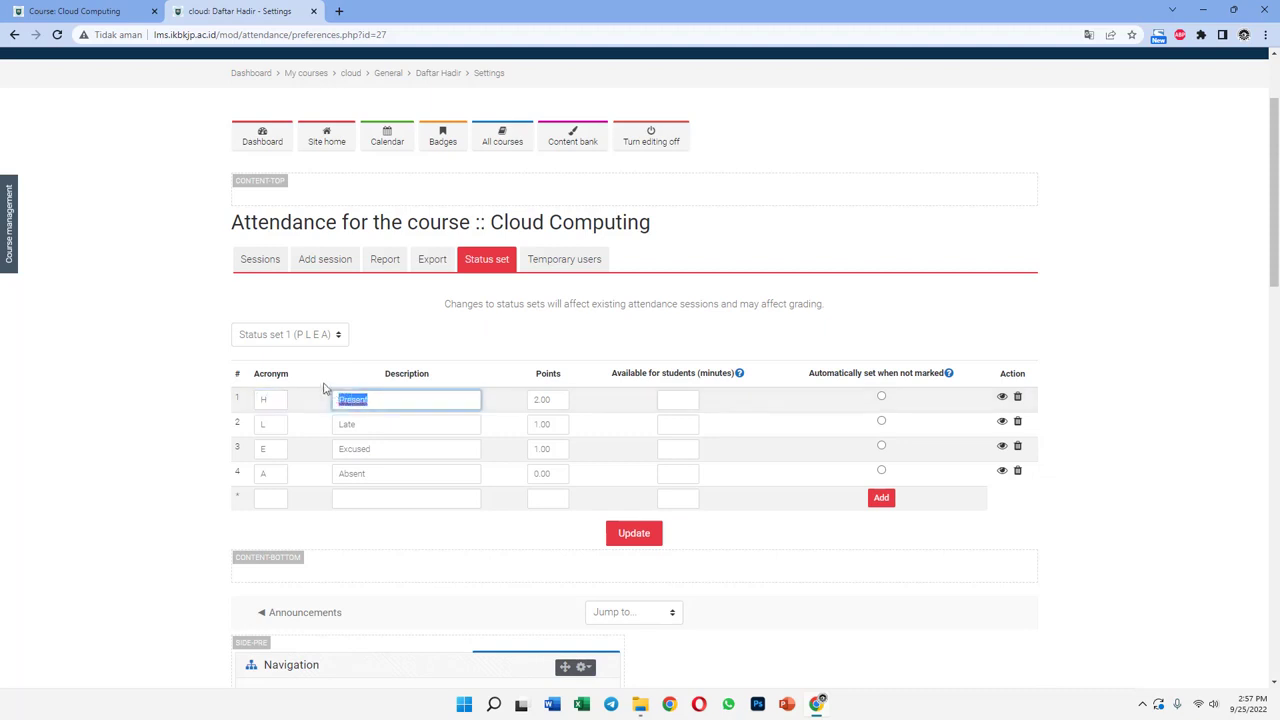
{"action": "type", "text": "Hadir"}
Change the Late status's acronym to T and its description to Terlambat.
{"action": "left_click_drag", "start_coordinate": [272, 424], "coordinate": [260, 424]}
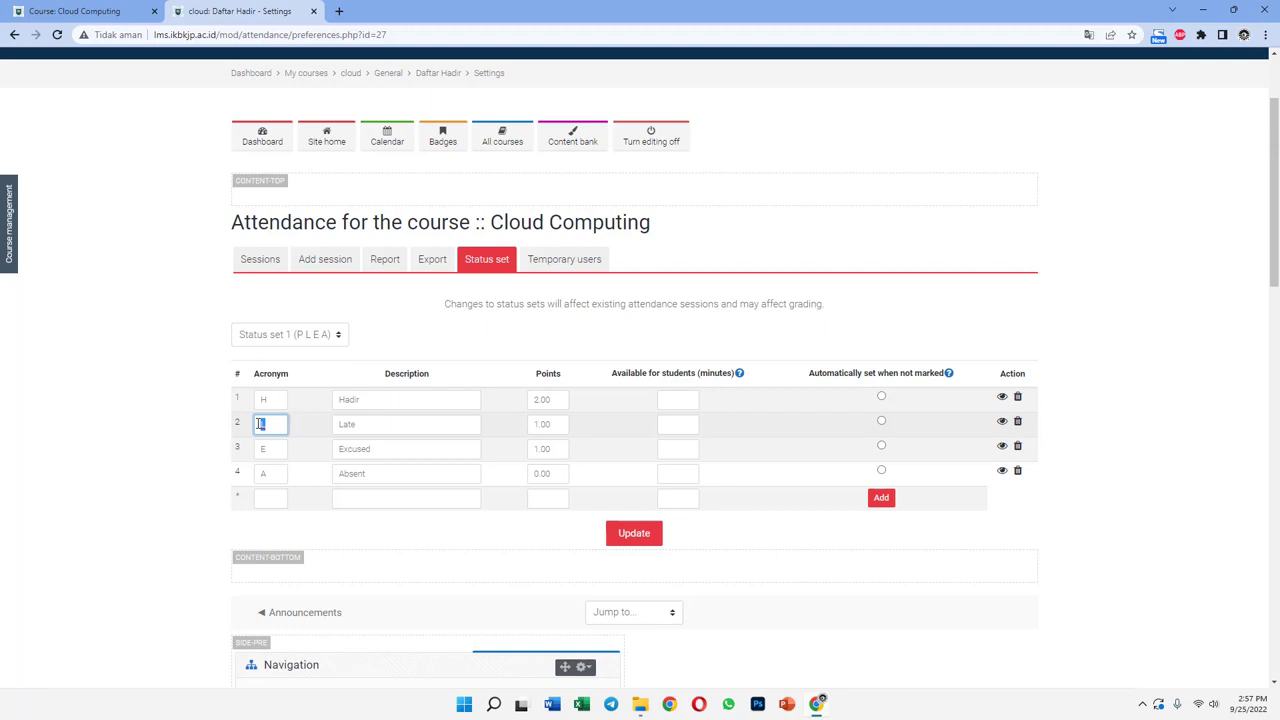
{"action": "type", "text": "T"}
{"action": "left_click_drag", "start_coordinate": [380, 423], "coordinate": [321, 424]}
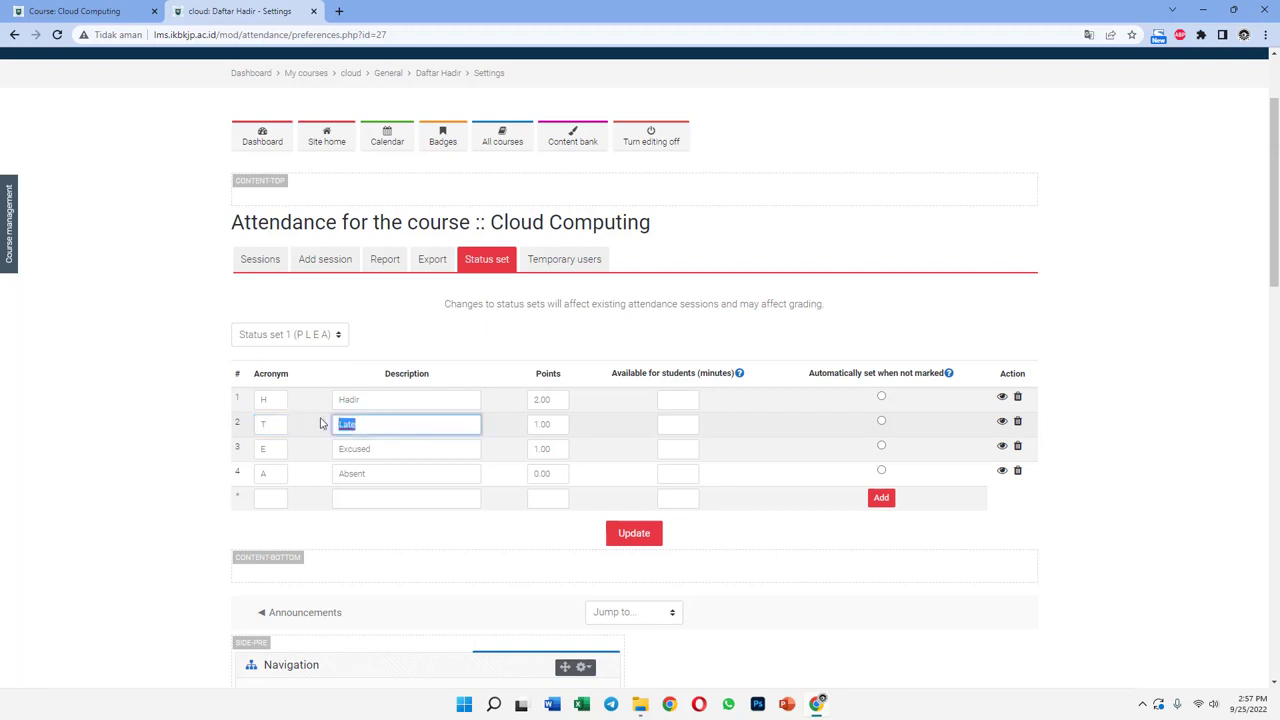
{"action": "type", "text": "Terlamb"}
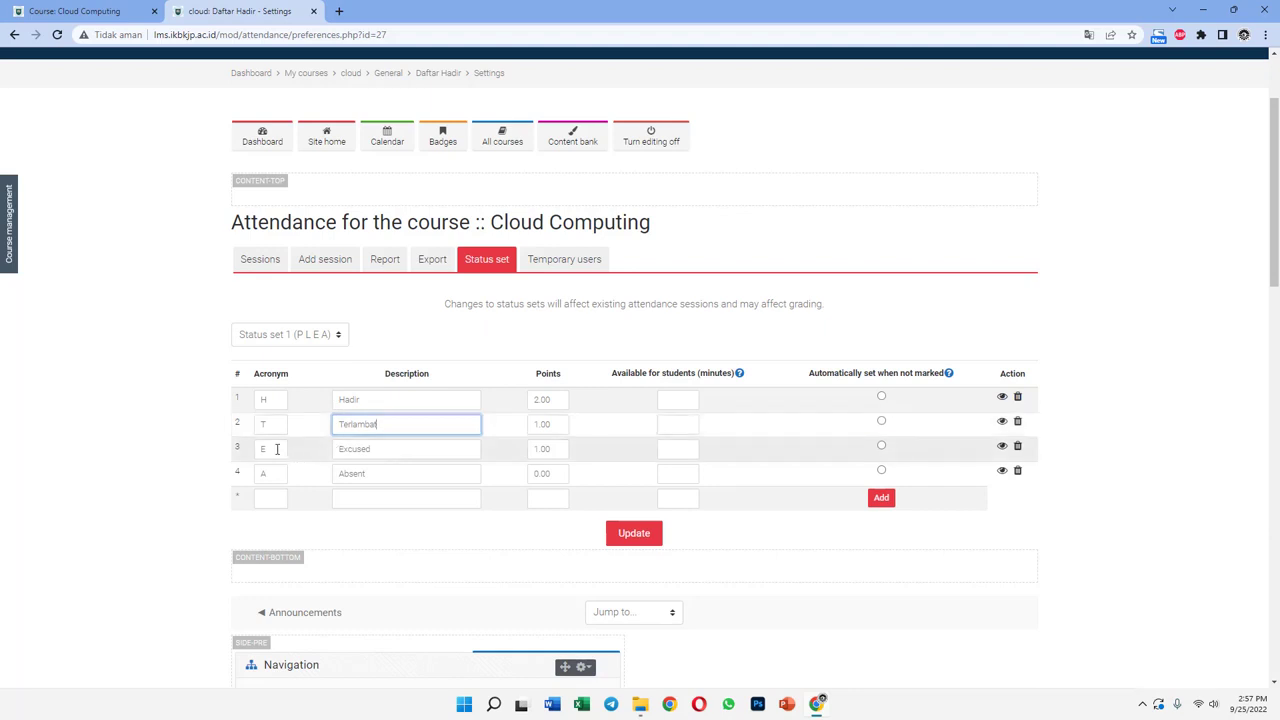
Change the Excused status's acronym to I and its description to Ijin.
{"action": "left_click_drag", "start_coordinate": [264, 451], "coordinate": [256, 451]}
{"action": "key", "text": "Tab"}
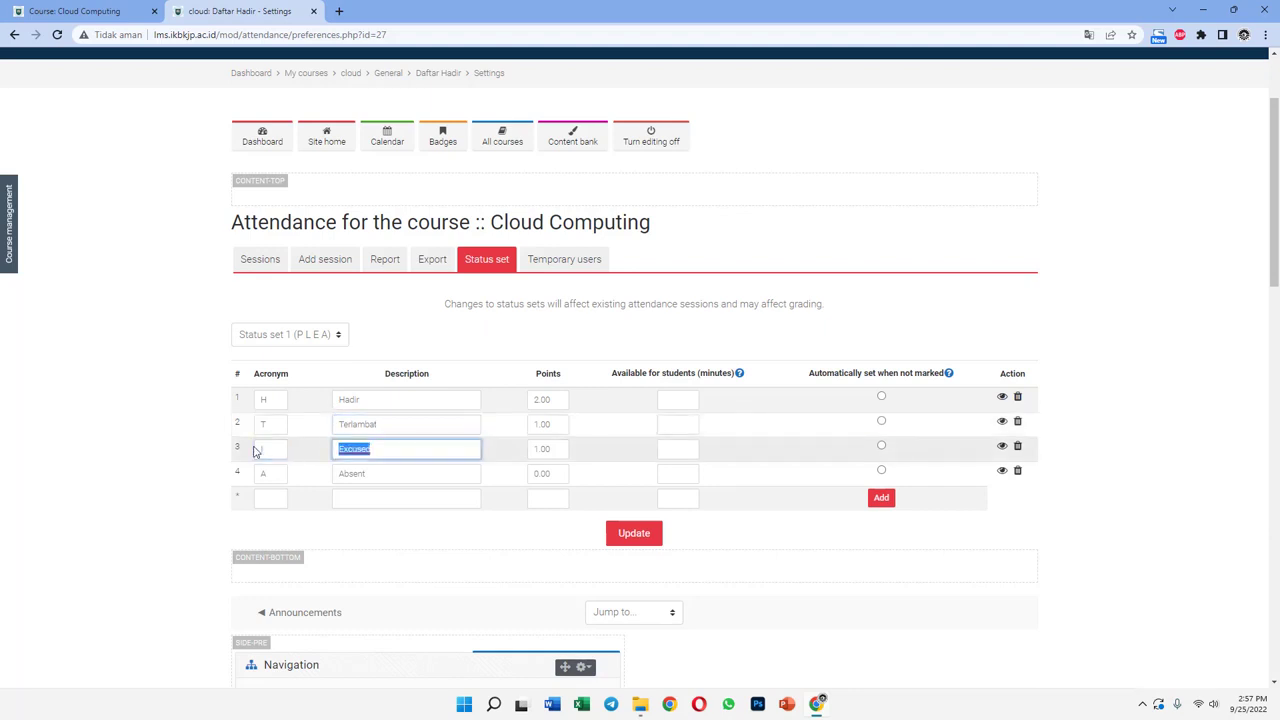
{"action": "type", "text": "Ijin"}
Change the Absent status's description to Alpa and save the updated status set.
{"action": "left_click_drag", "start_coordinate": [383, 475], "coordinate": [323, 467]}
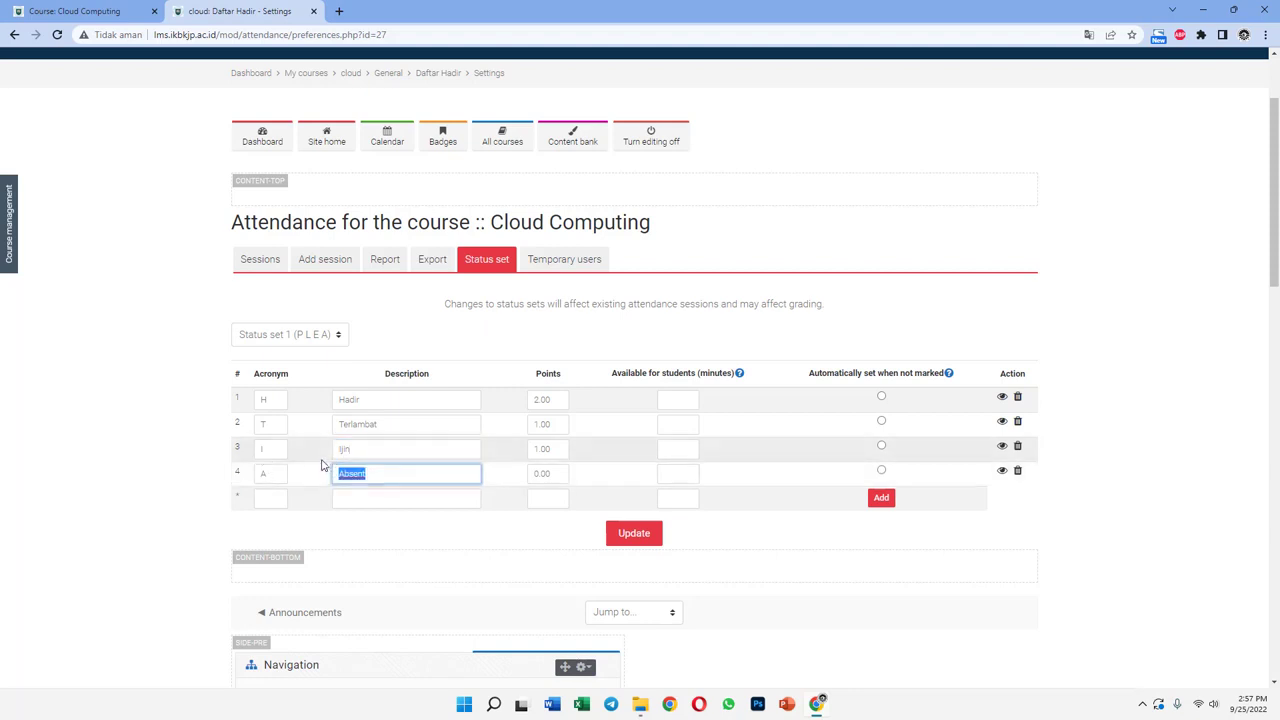
{"action": "type", "text": "Alpa"}
{"action": "left_click", "coordinate": [637, 535]}
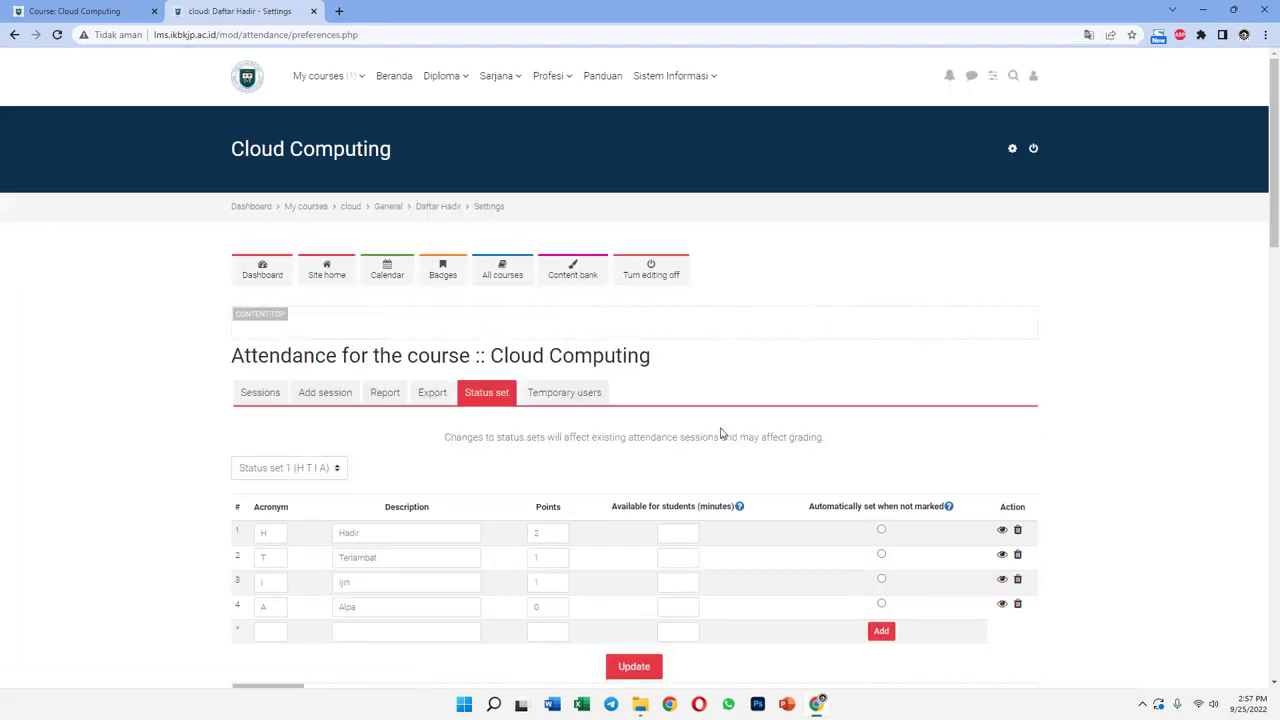
Start adding an attendance session and set its date to 26 September 2022, checking the system calendar.
{"action": "left_click", "coordinate": [335, 399]}
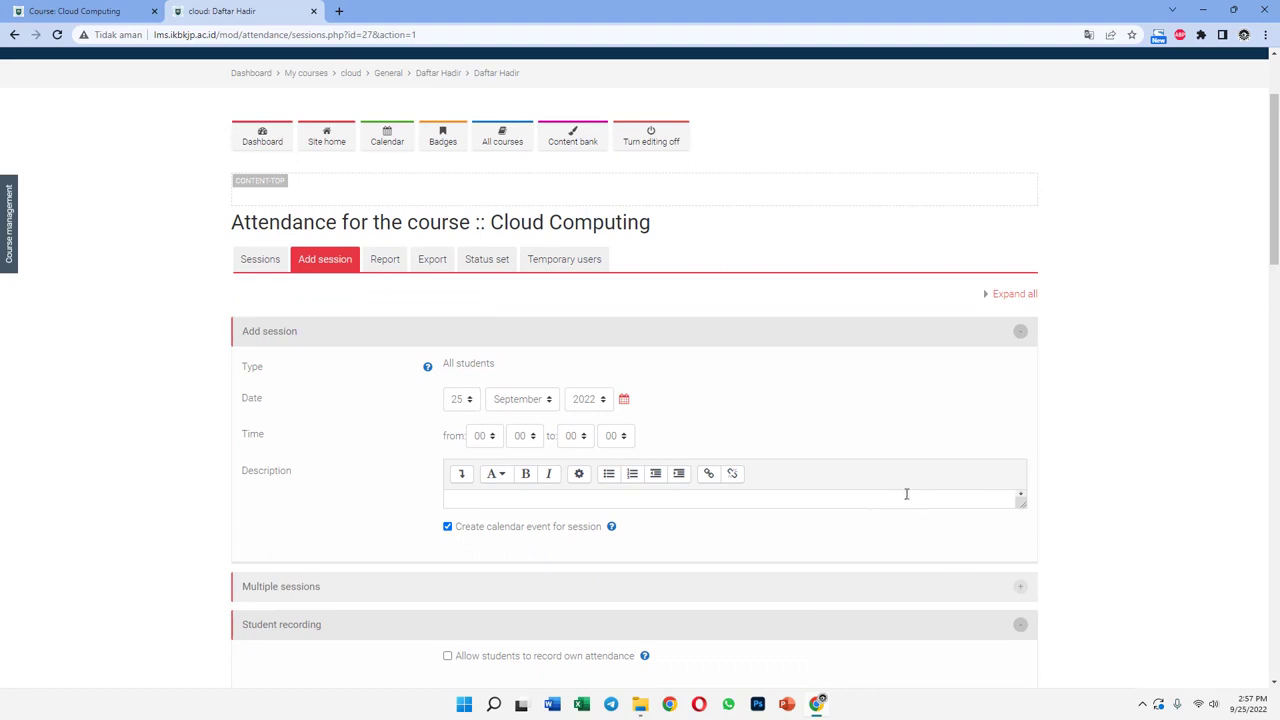
{"action": "left_click", "coordinate": [1254, 708]}
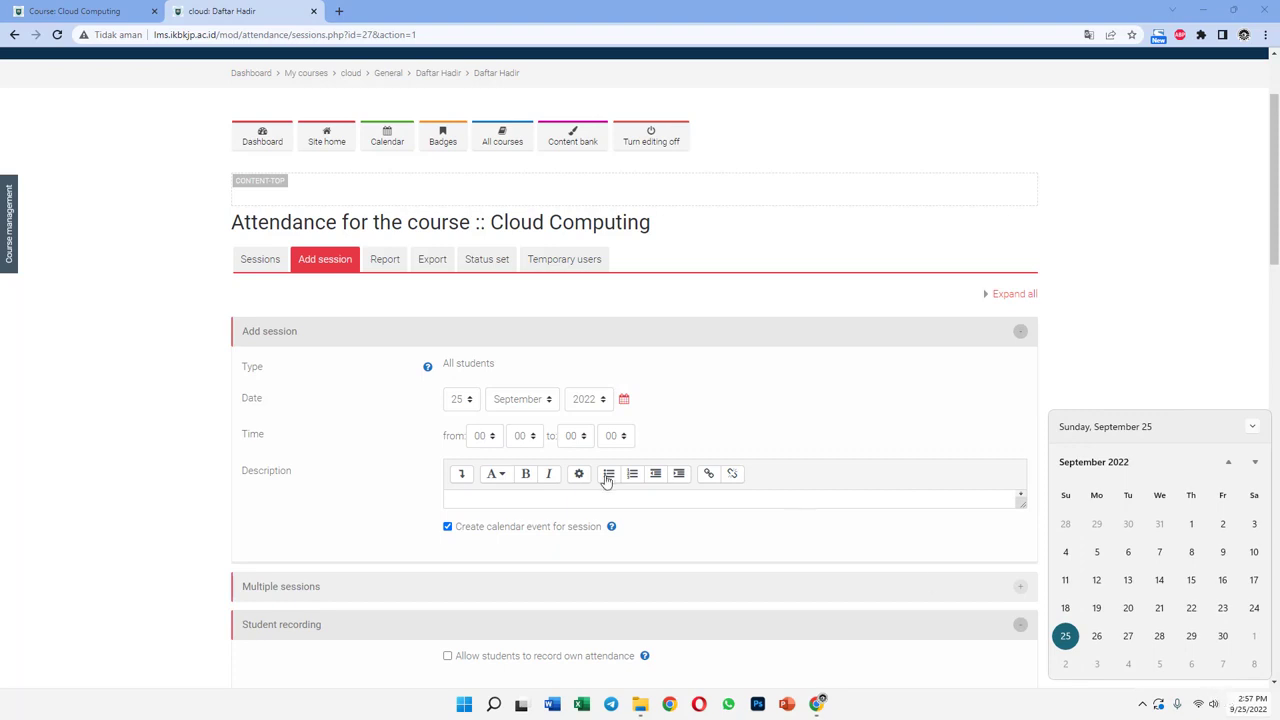
{"action": "left_click", "coordinate": [463, 404]}
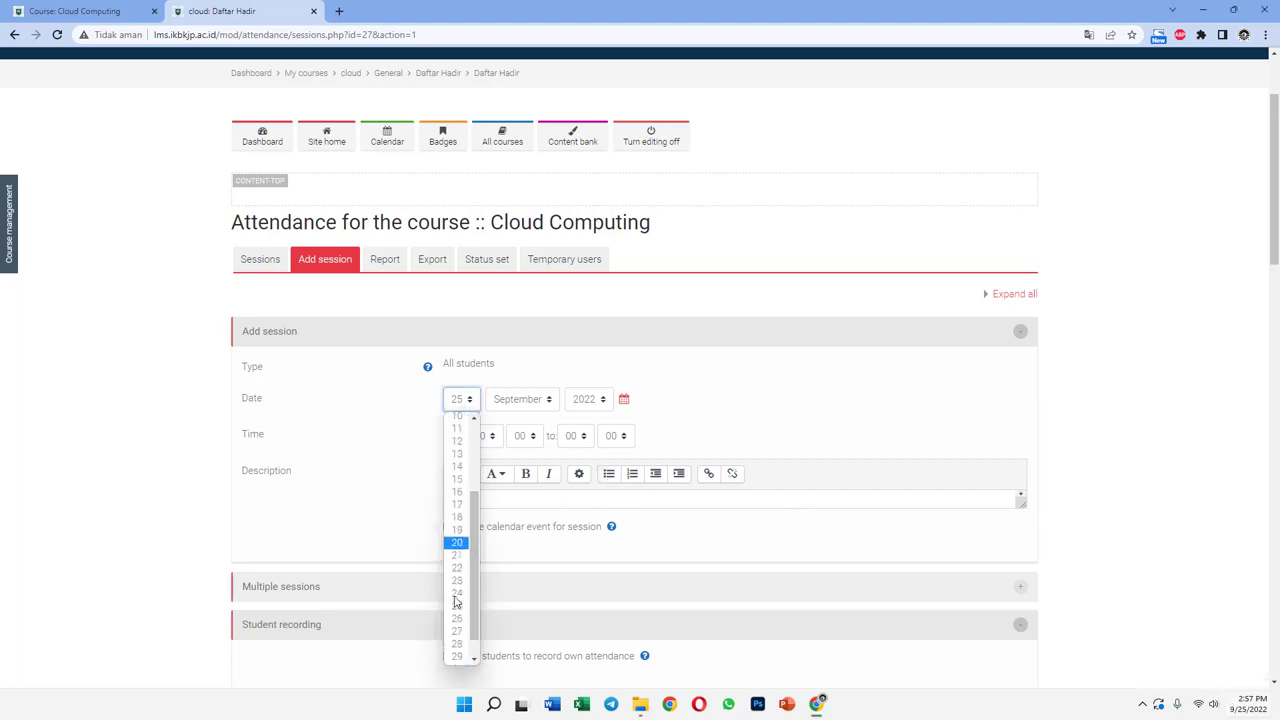
{"action": "left_click", "coordinate": [458, 584]}
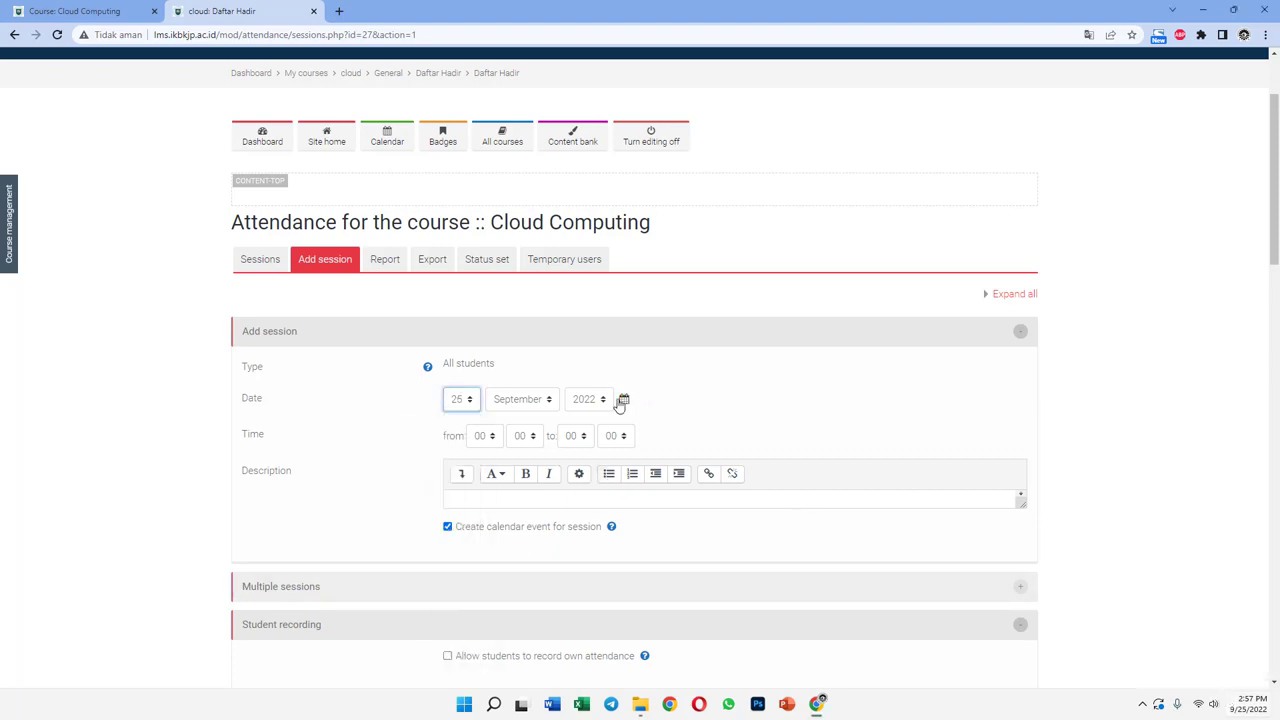
Set the session time from 07:30 to 09:10.
{"action": "left_click", "coordinate": [490, 437]}
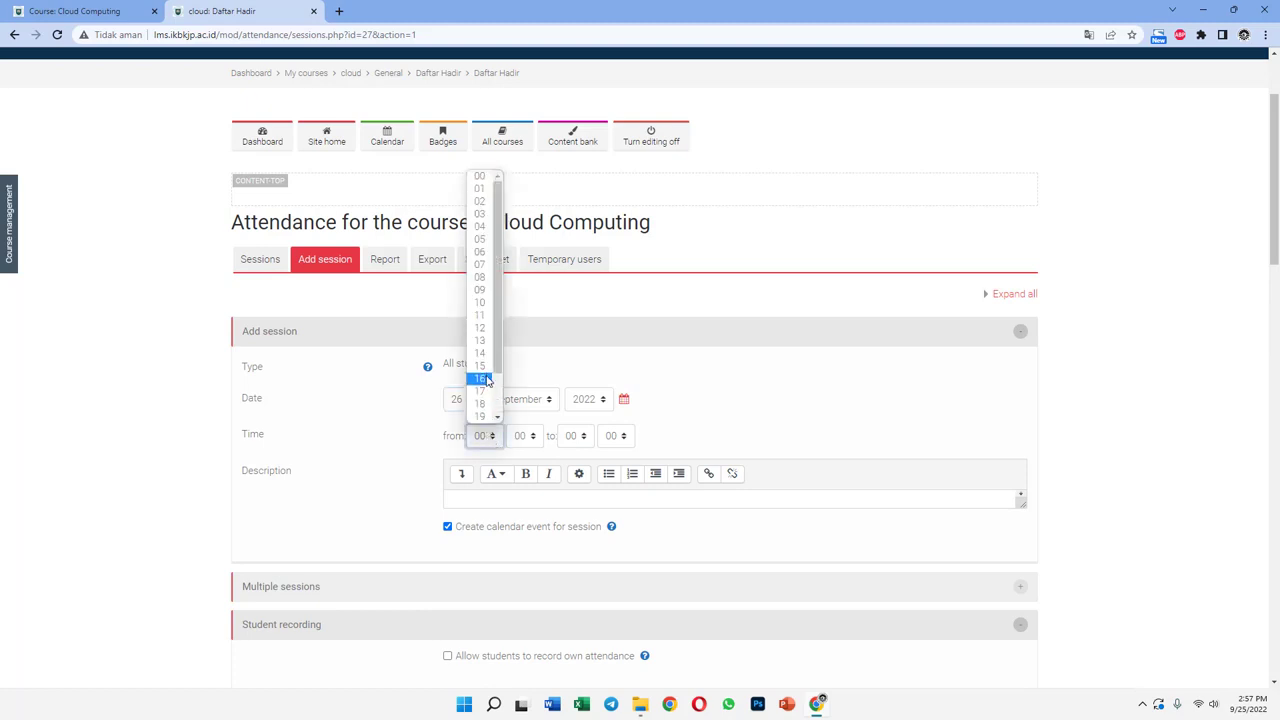
{"action": "left_click", "coordinate": [485, 267]}
{"action": "left_click", "coordinate": [525, 436]}
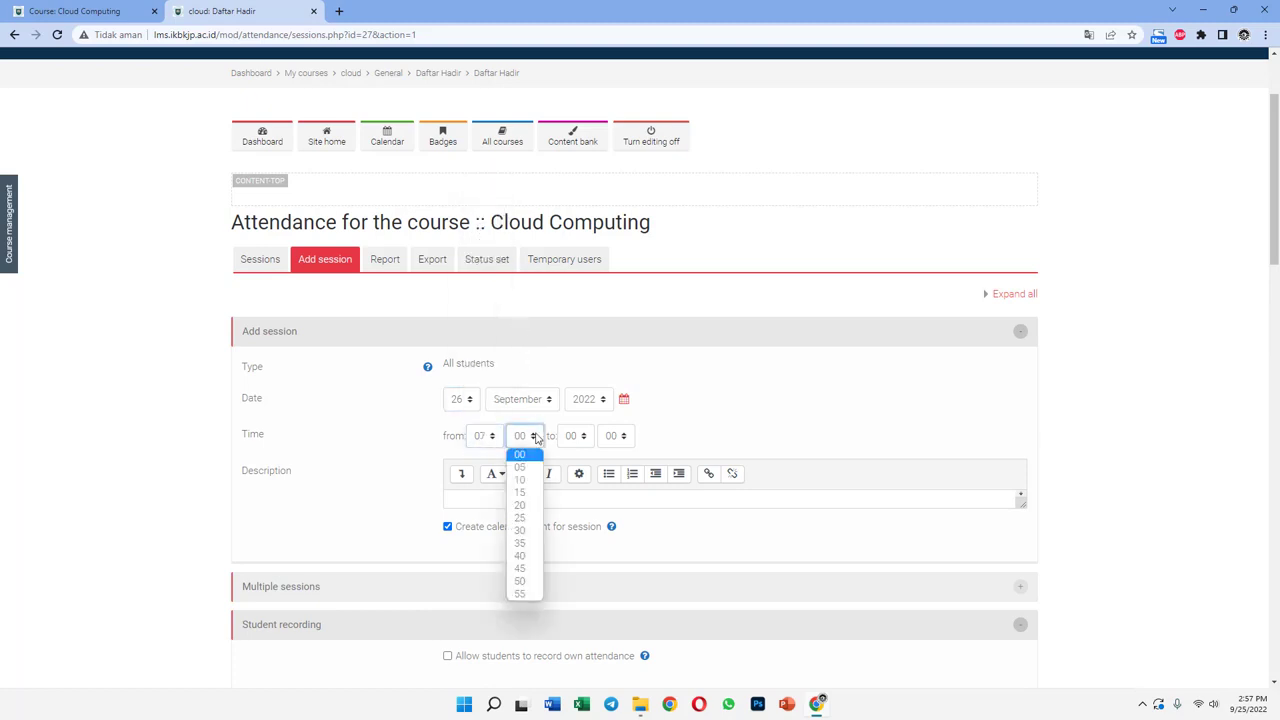
{"action": "left_click", "coordinate": [521, 530]}
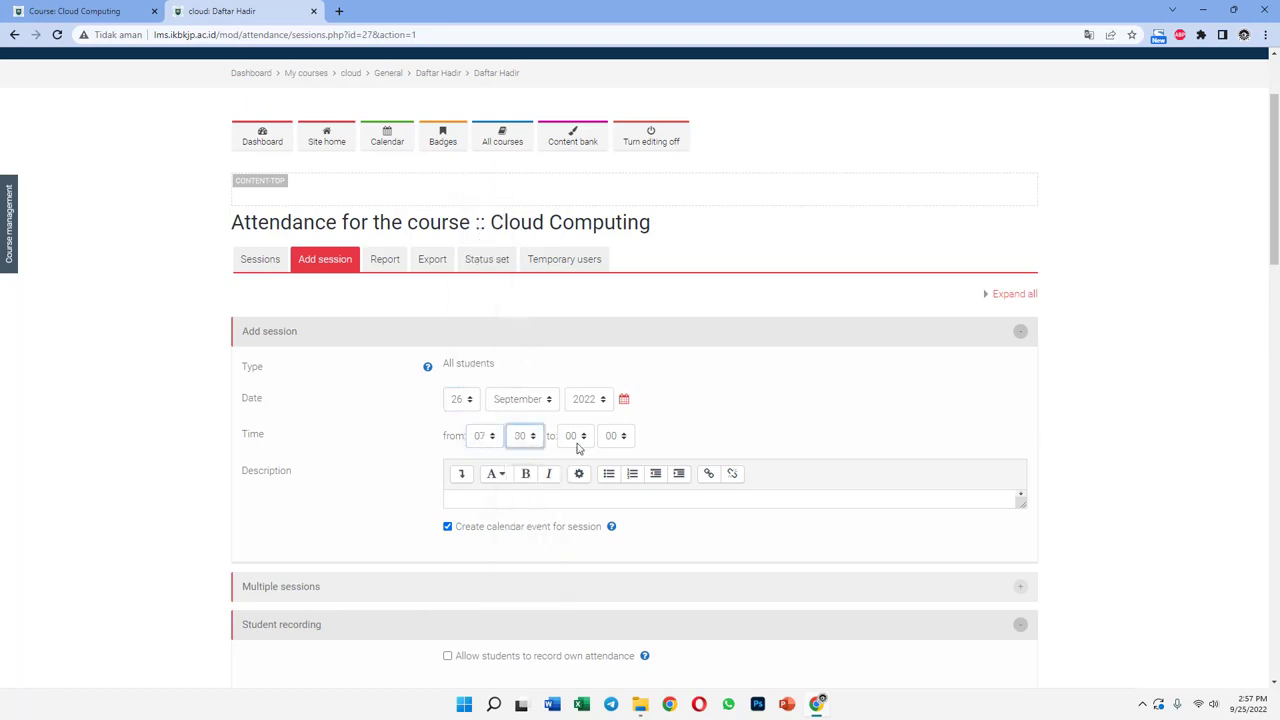
{"action": "left_click", "coordinate": [576, 438]}
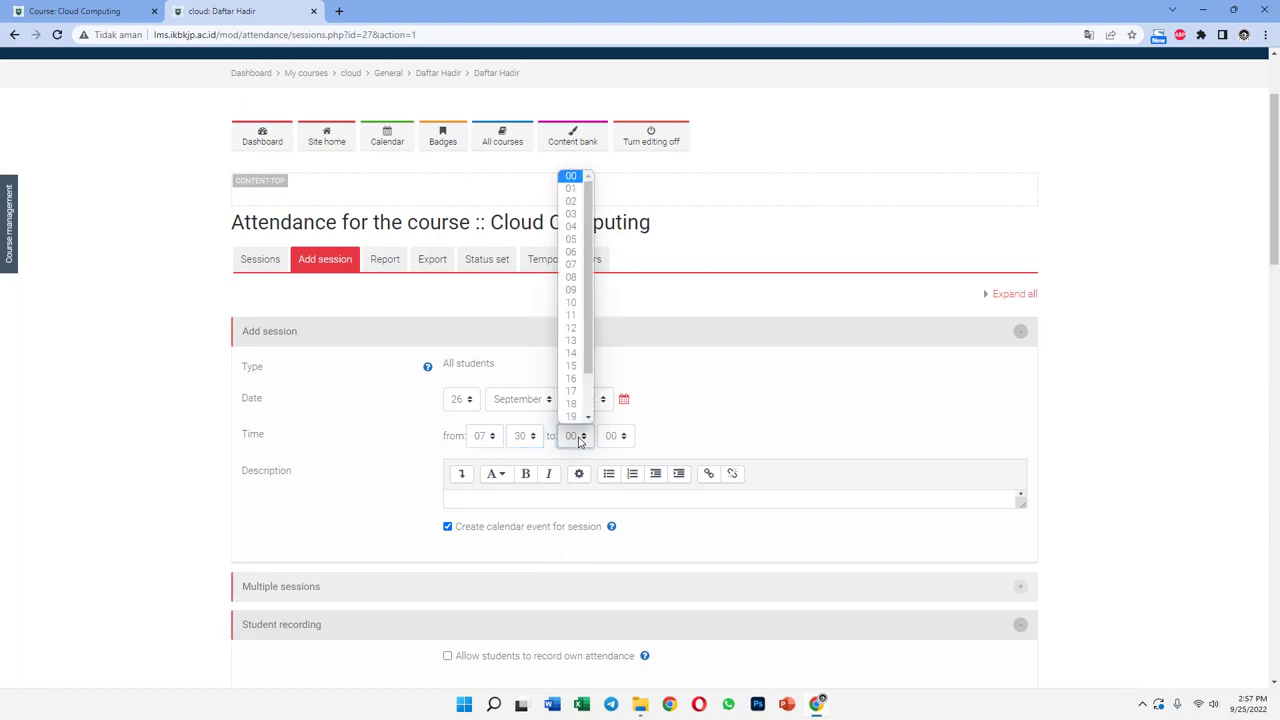
{"action": "left_click", "coordinate": [575, 291]}
{"action": "left_click", "coordinate": [617, 436]}
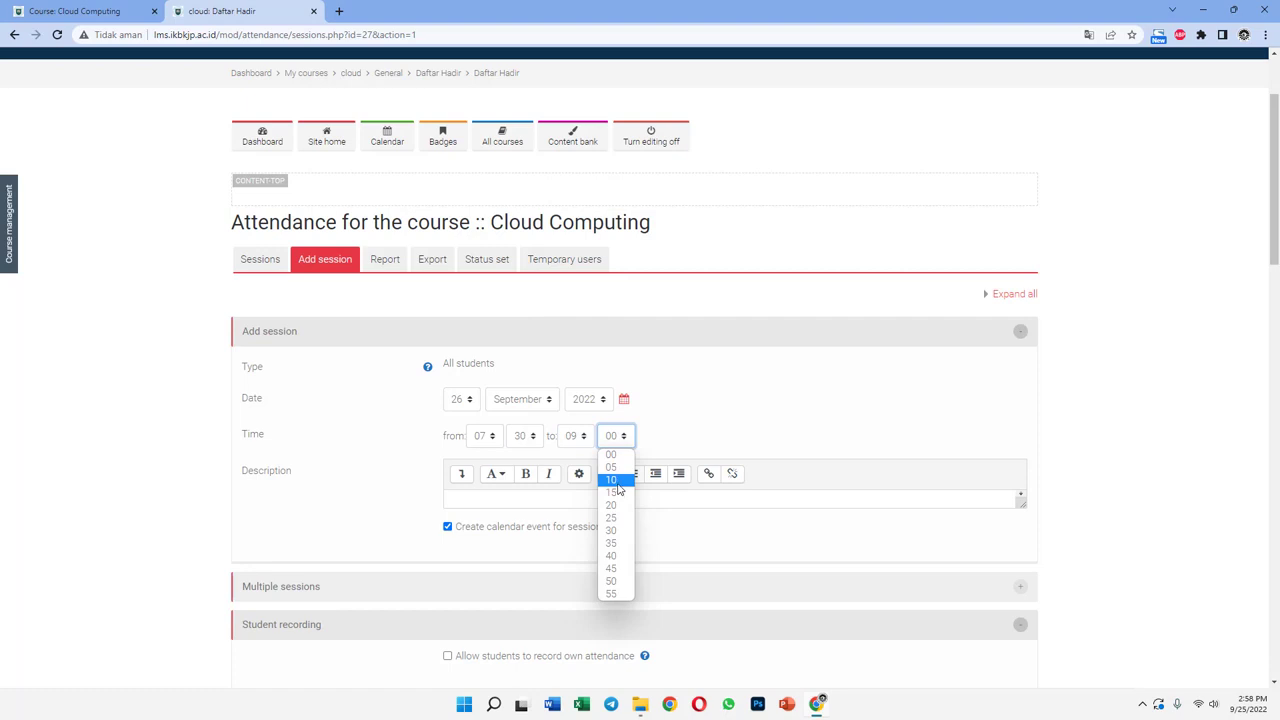
{"action": "left_click", "coordinate": [616, 482]}
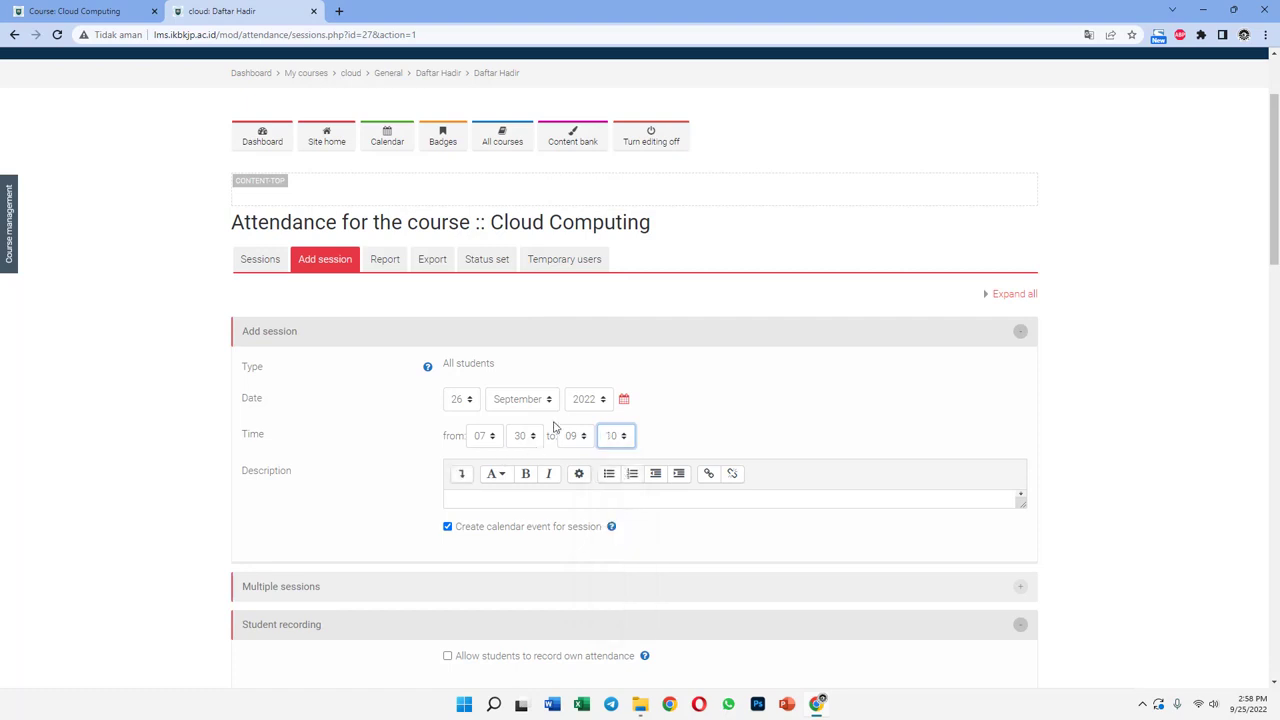
Enable repeating the session under Multiple sessions and make it repeat on Monday.
{"action": "scroll", "coordinate": [553, 428], "scroll_direction": "down", "scroll_amount": 1}
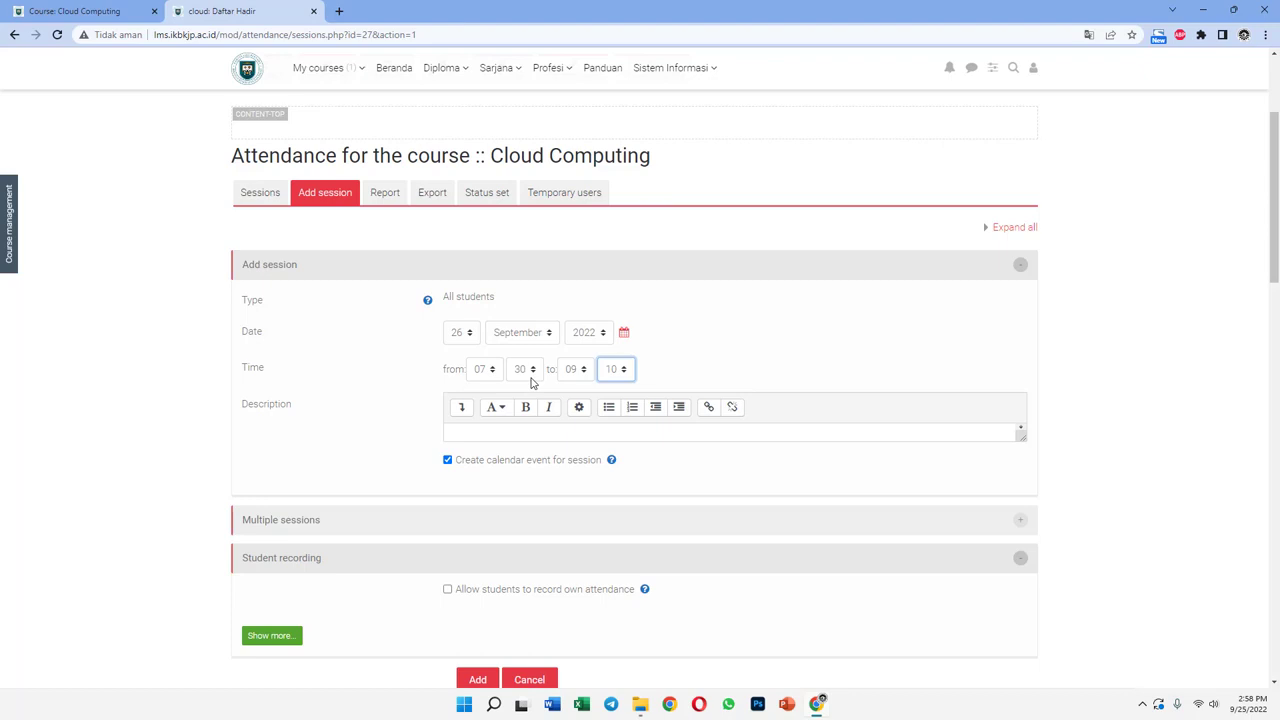
{"action": "scroll", "coordinate": [450, 430], "scroll_direction": "down", "scroll_amount": 1}
{"action": "left_click", "coordinate": [316, 458]}
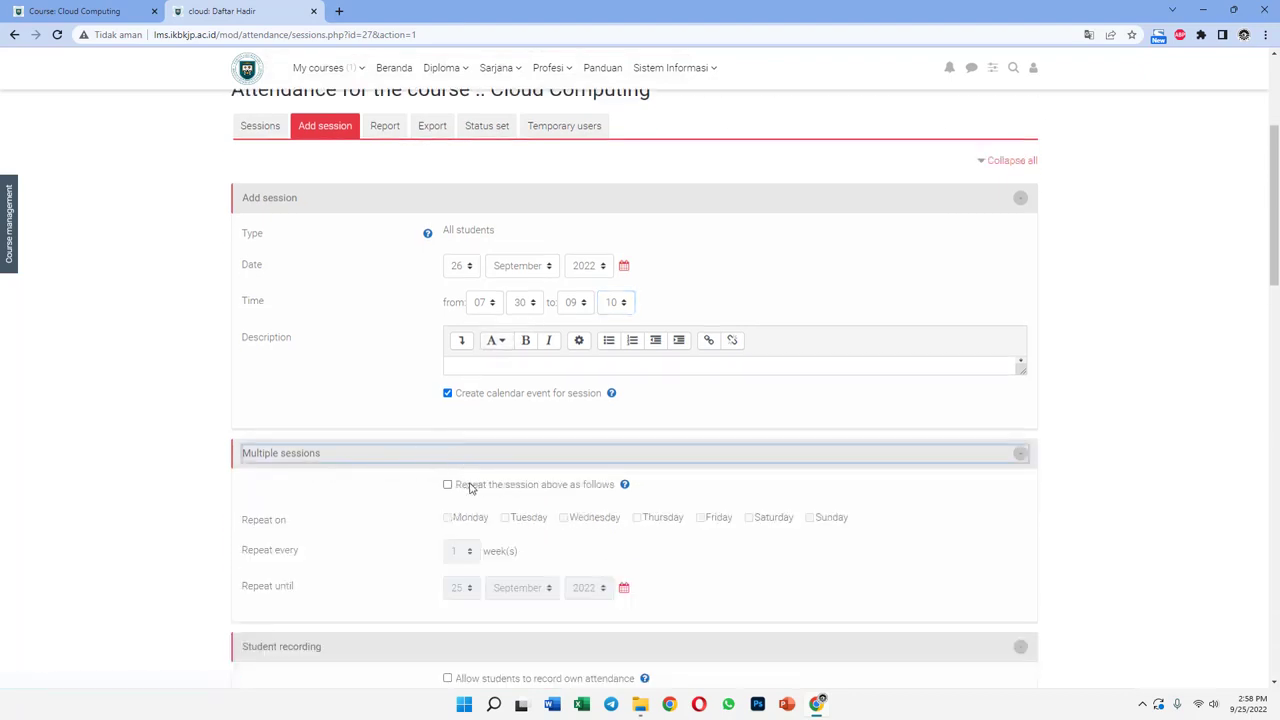
{"action": "left_click", "coordinate": [448, 485]}
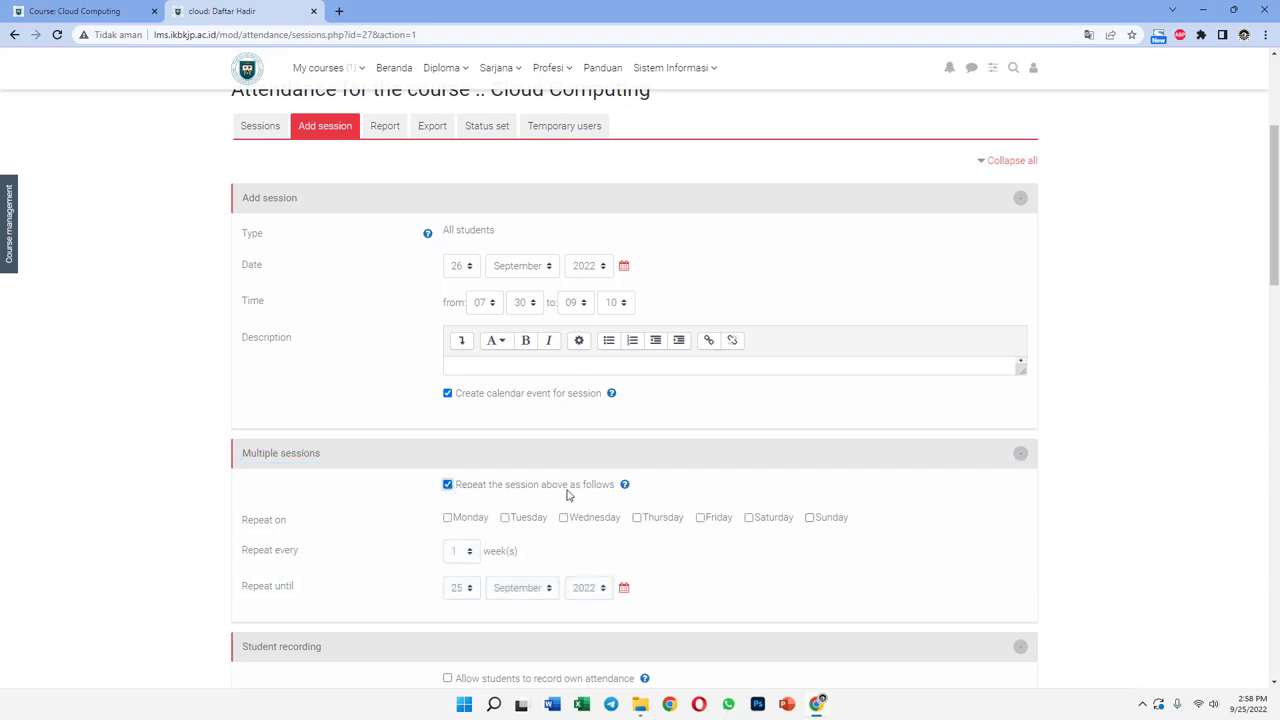
{"action": "scroll", "coordinate": [566, 494], "scroll_direction": "down", "scroll_amount": 1}
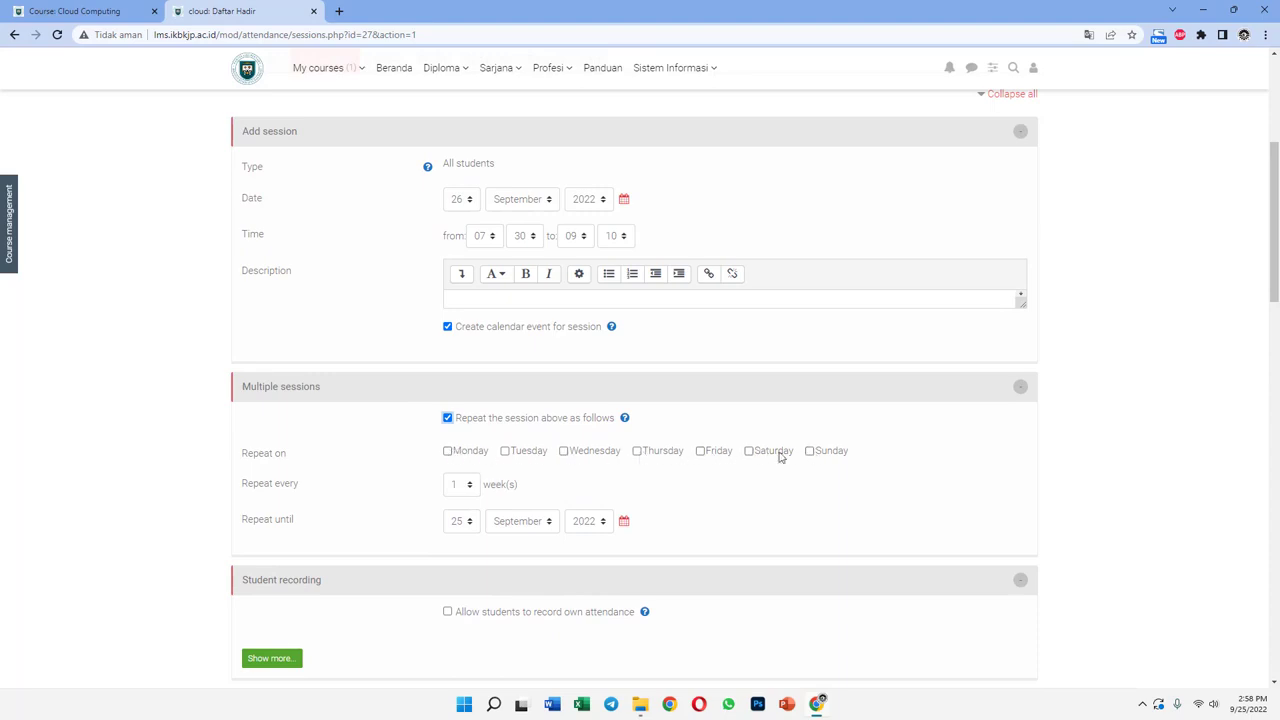
{"action": "left_click", "coordinate": [448, 455]}
{"action": "scroll", "coordinate": [490, 460], "scroll_direction": "down", "scroll_amount": 1}
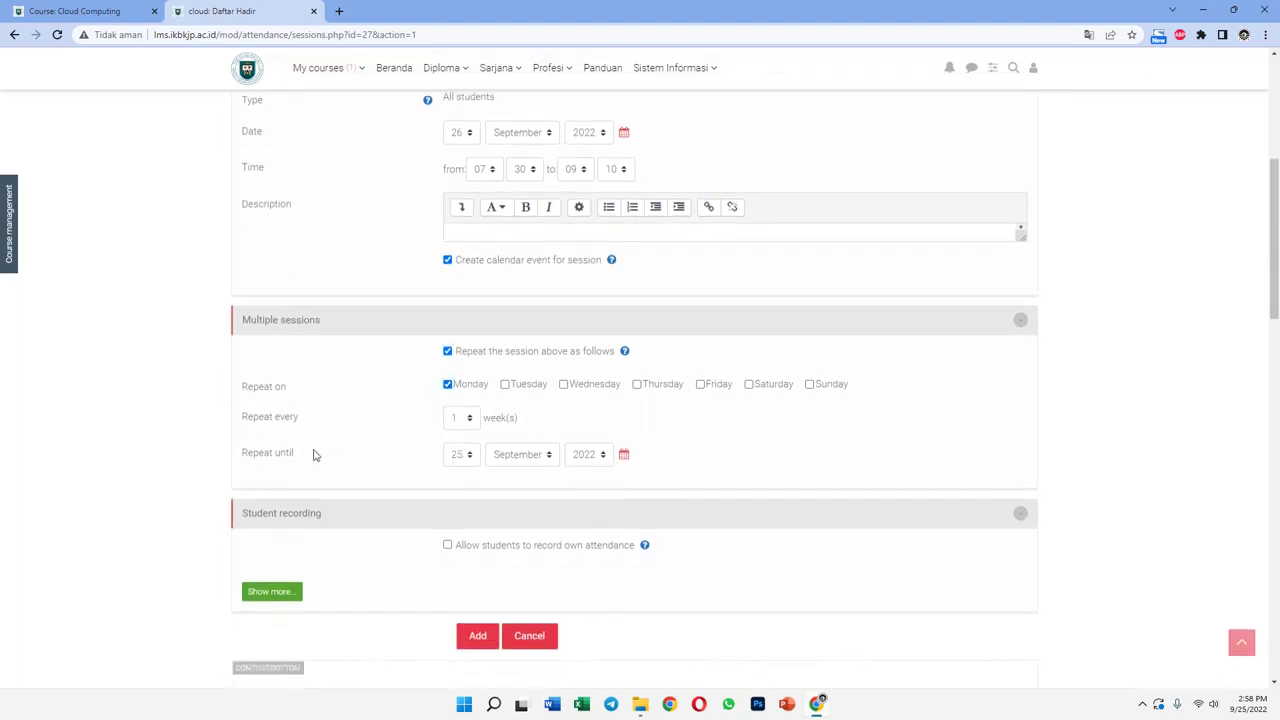
Count the weekly Mondays on the system calendar through January 2023 and set the repeat-until date to 9 January 2023.
{"action": "left_click_drag", "start_coordinate": [313, 455], "coordinate": [240, 453]}
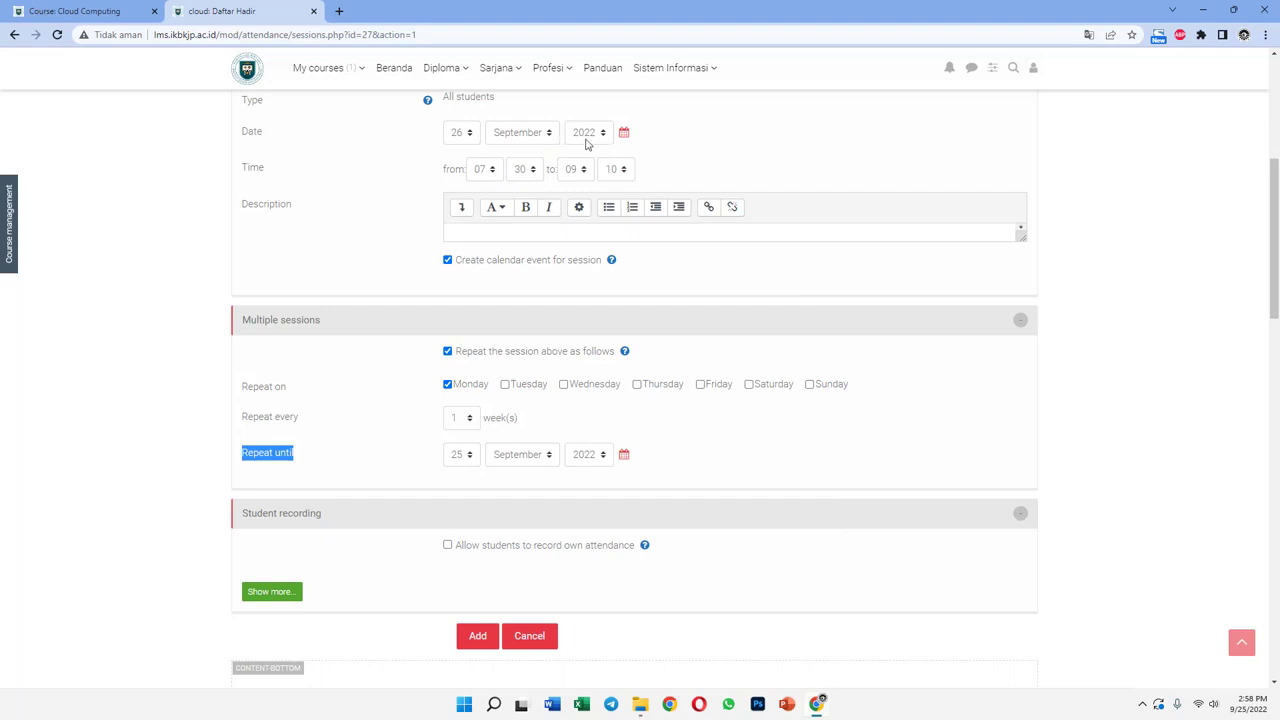
{"action": "left_click", "coordinate": [1250, 707]}
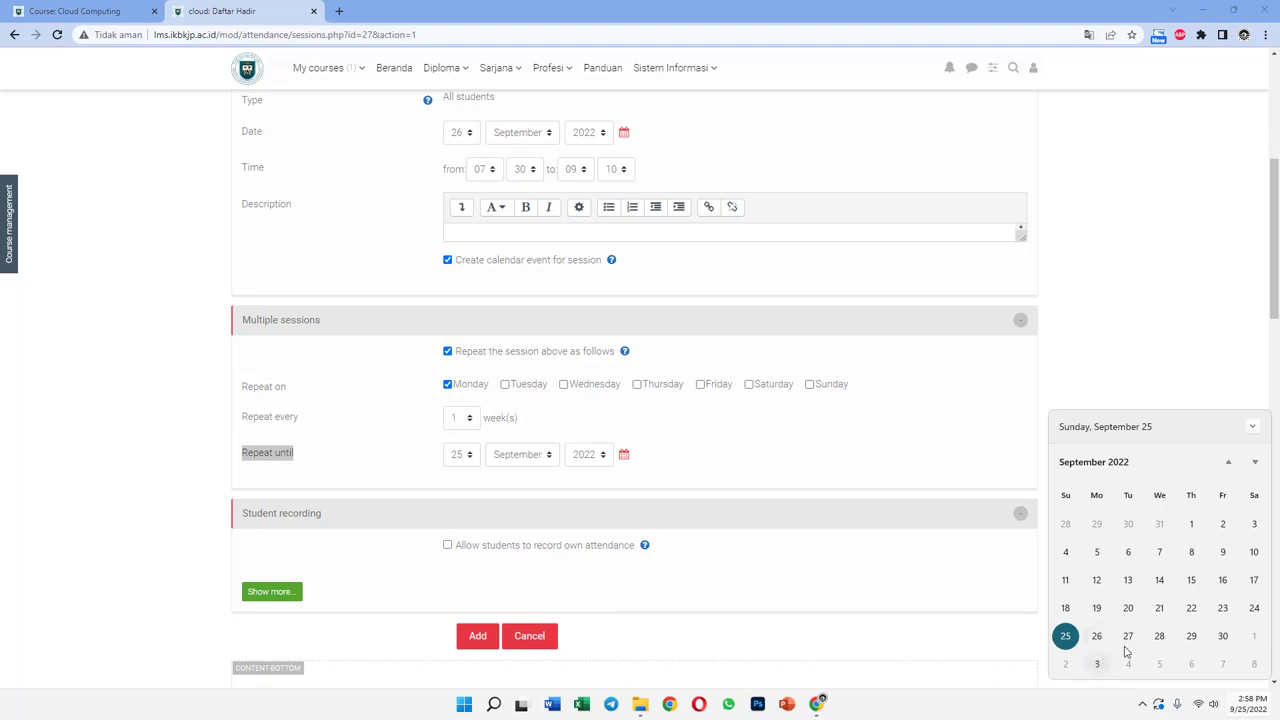
{"action": "left_click", "coordinate": [1253, 465]}
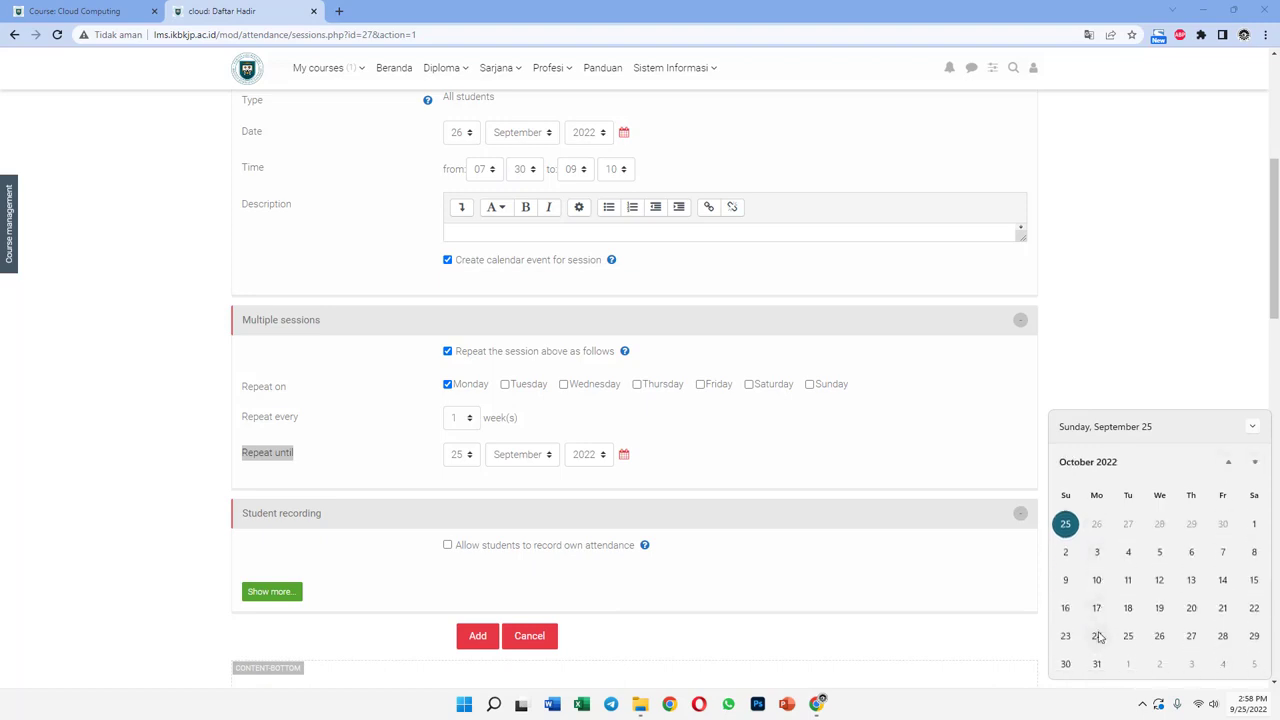
{"action": "left_click", "coordinate": [1256, 464]}
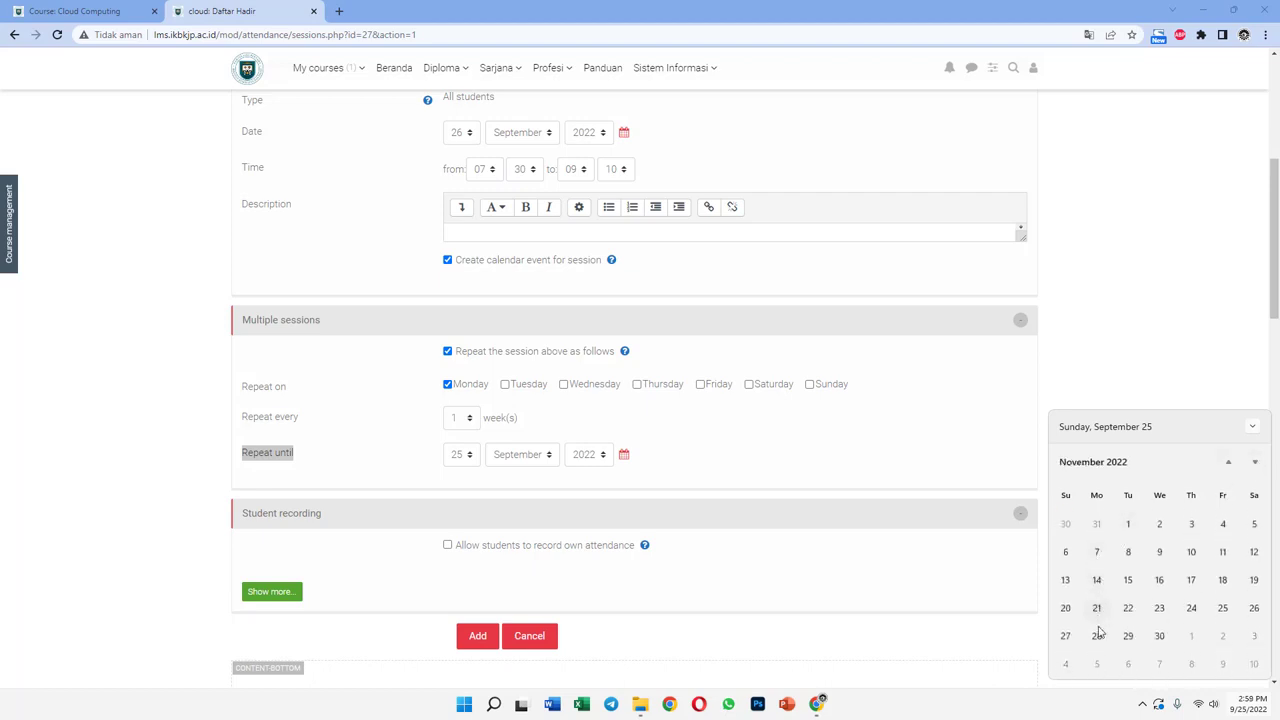
{"action": "left_click", "coordinate": [1256, 464]}
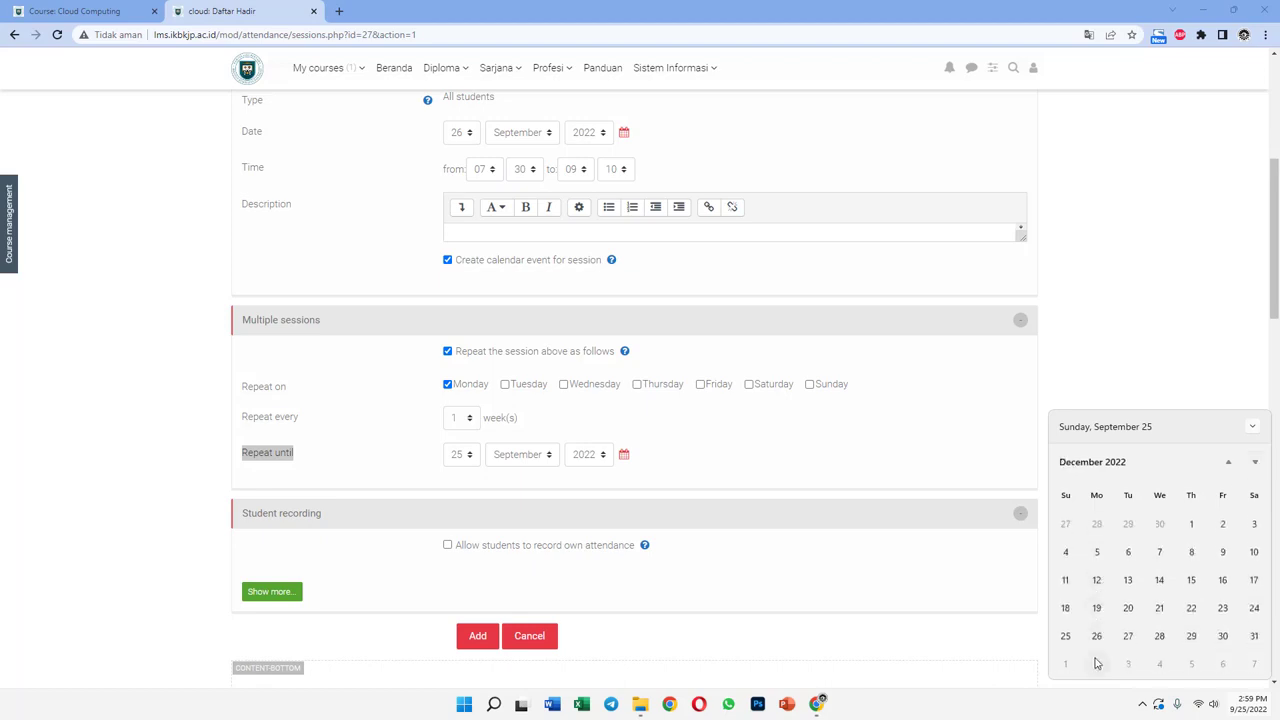
{"action": "left_click", "coordinate": [1254, 464]}
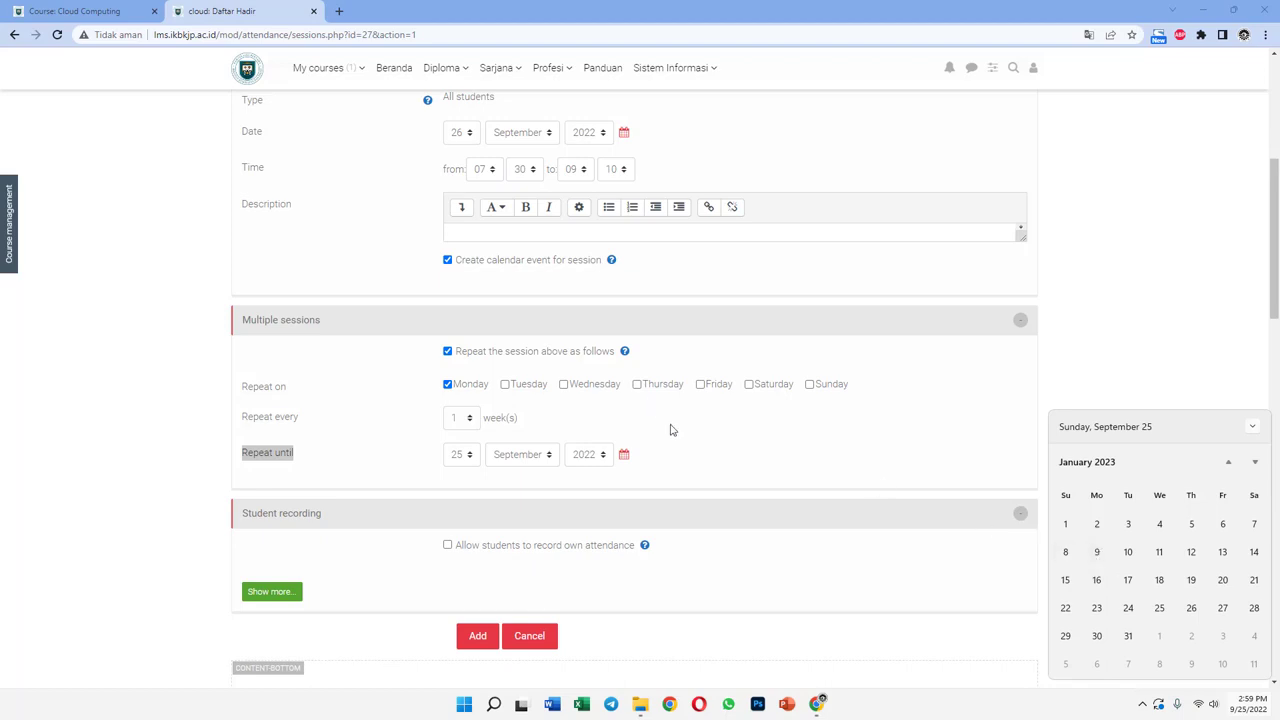
{"action": "left_click", "coordinate": [455, 460]}
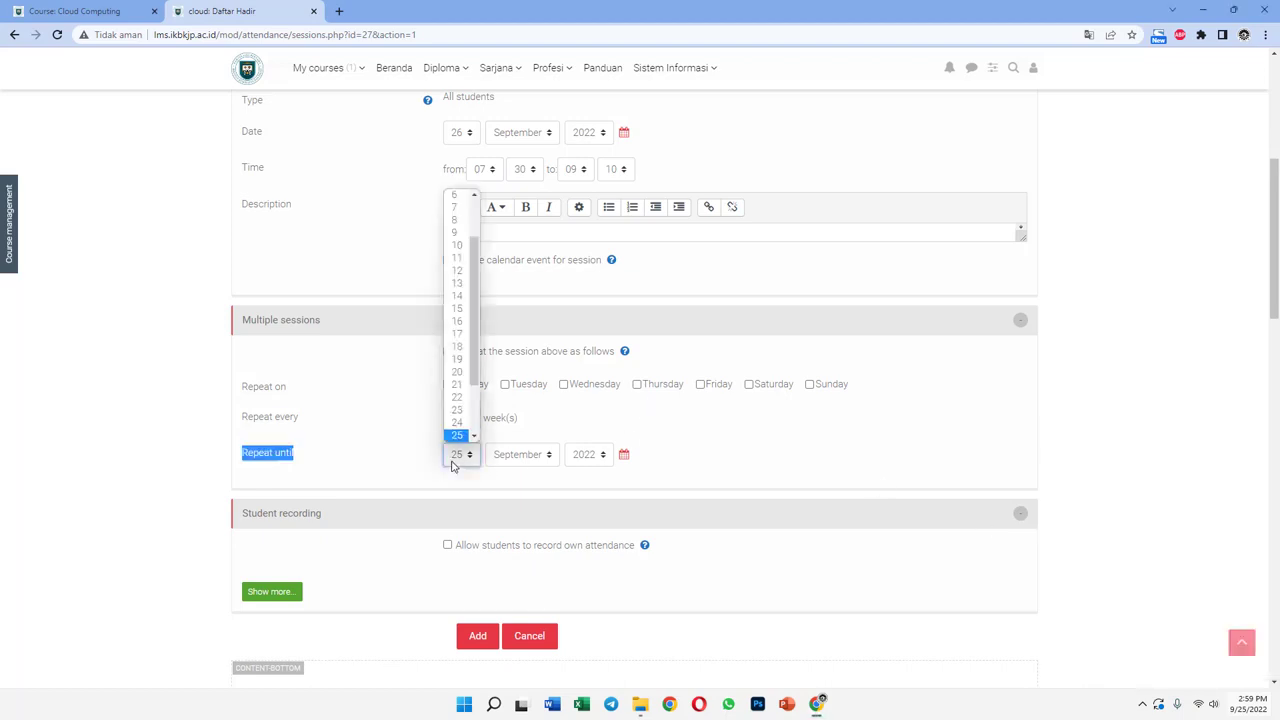
{"action": "left_click", "coordinate": [455, 233]}
{"action": "left_click", "coordinate": [530, 460]}
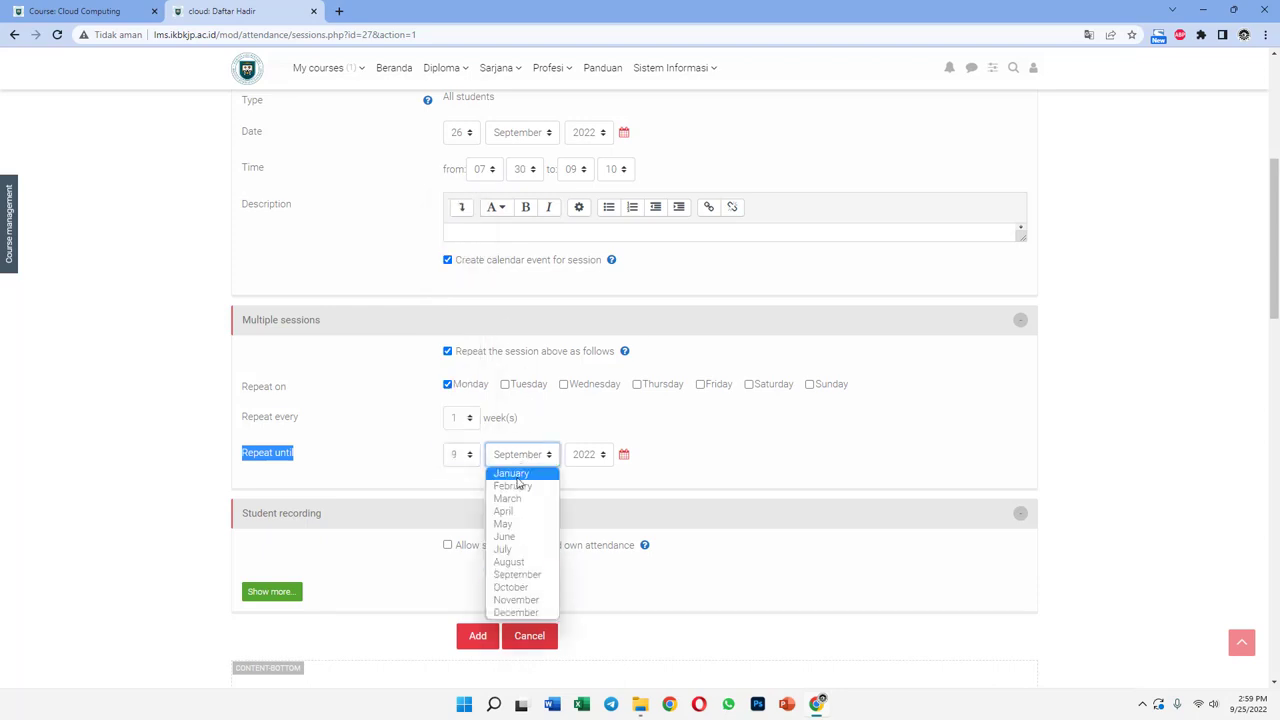
{"action": "left_click", "coordinate": [512, 472]}
{"action": "left_click", "coordinate": [590, 457]}
{"action": "scroll", "coordinate": [590, 410], "scroll_direction": "down", "scroll_amount": 3}
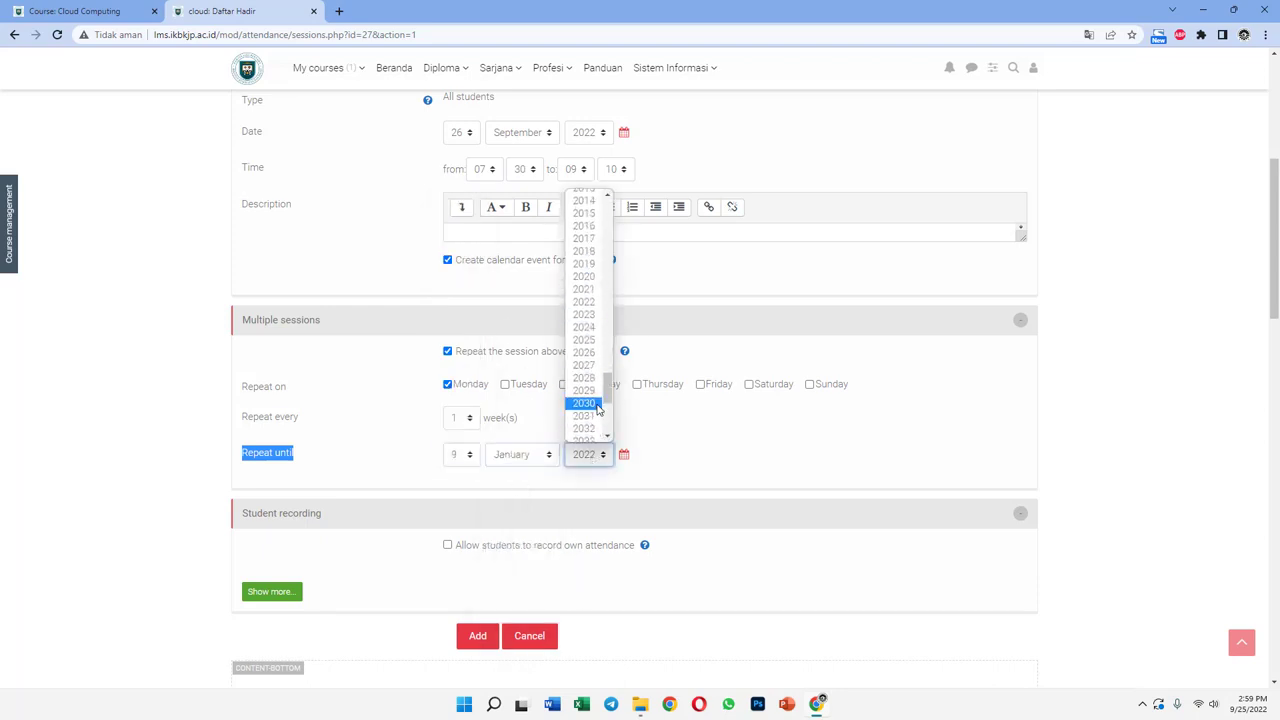
{"action": "left_click", "coordinate": [595, 327]}
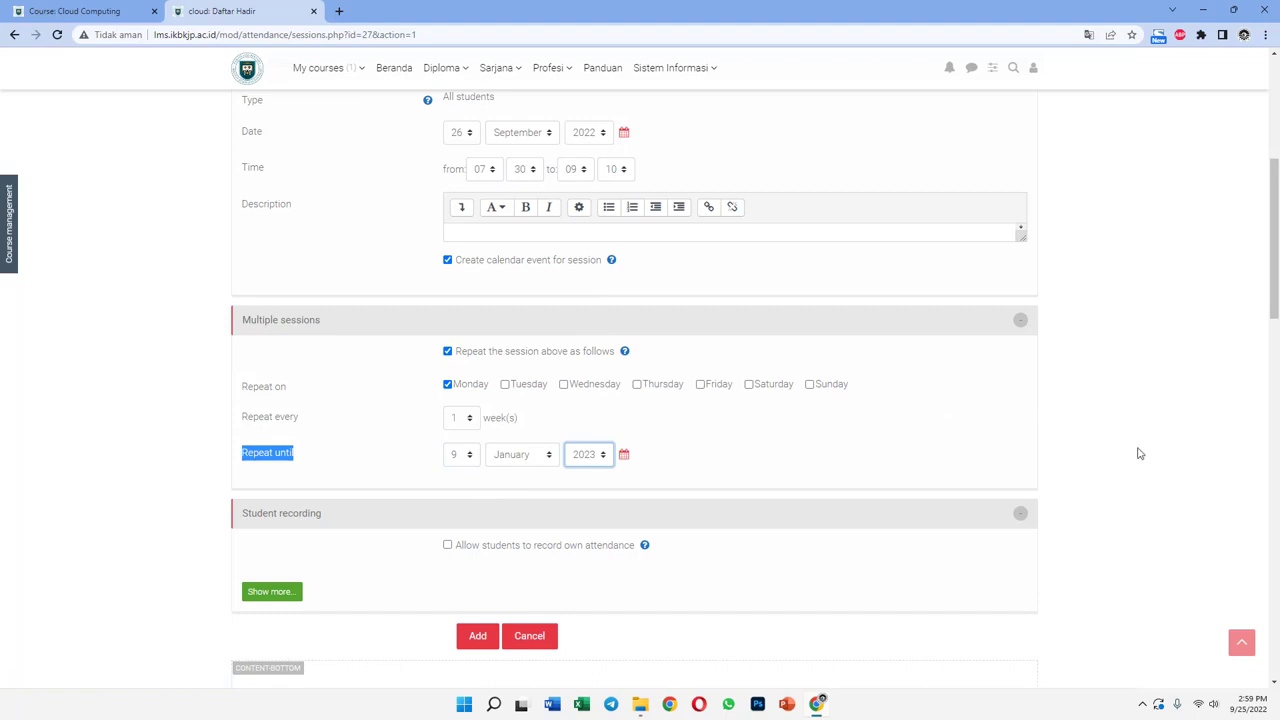
Review the session settings and allow students to record their own attendance.
{"action": "left_click_drag", "start_coordinate": [1276, 282], "coordinate": [1276, 260]}
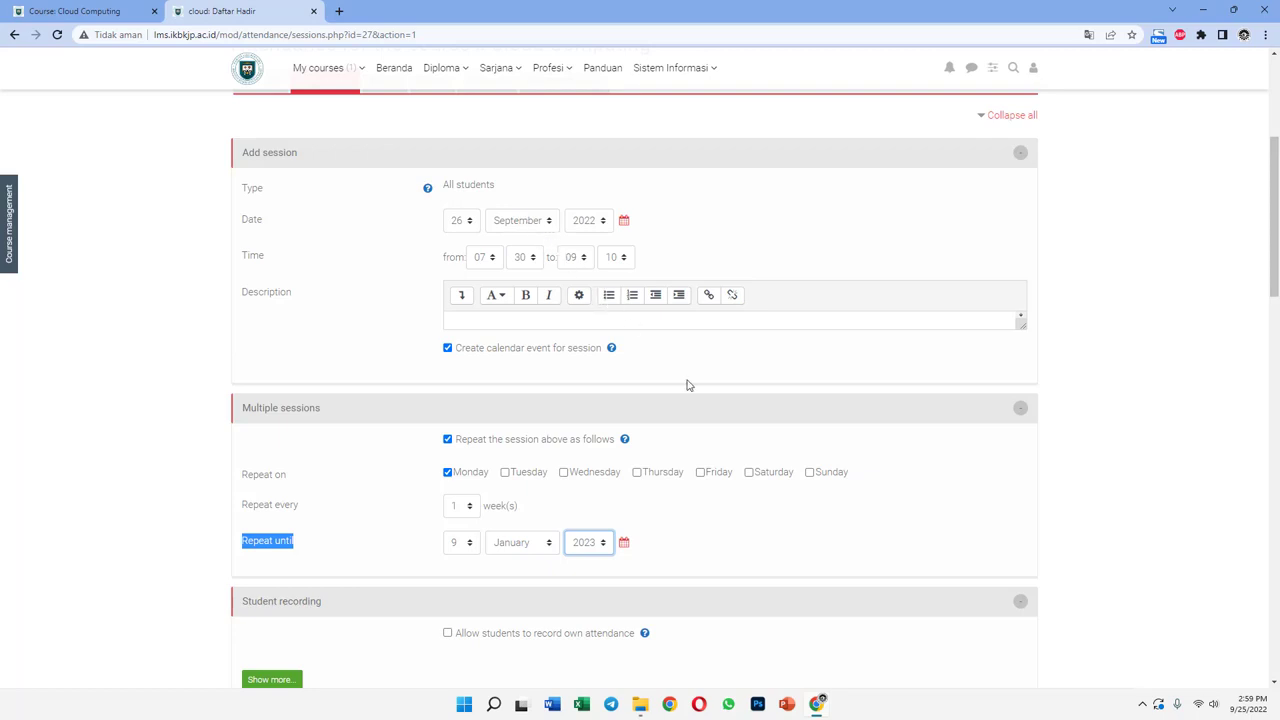
{"action": "scroll", "coordinate": [687, 385], "scroll_direction": "down", "scroll_amount": 1}
{"action": "scroll", "coordinate": [690, 395], "scroll_direction": "down", "scroll_amount": 2}
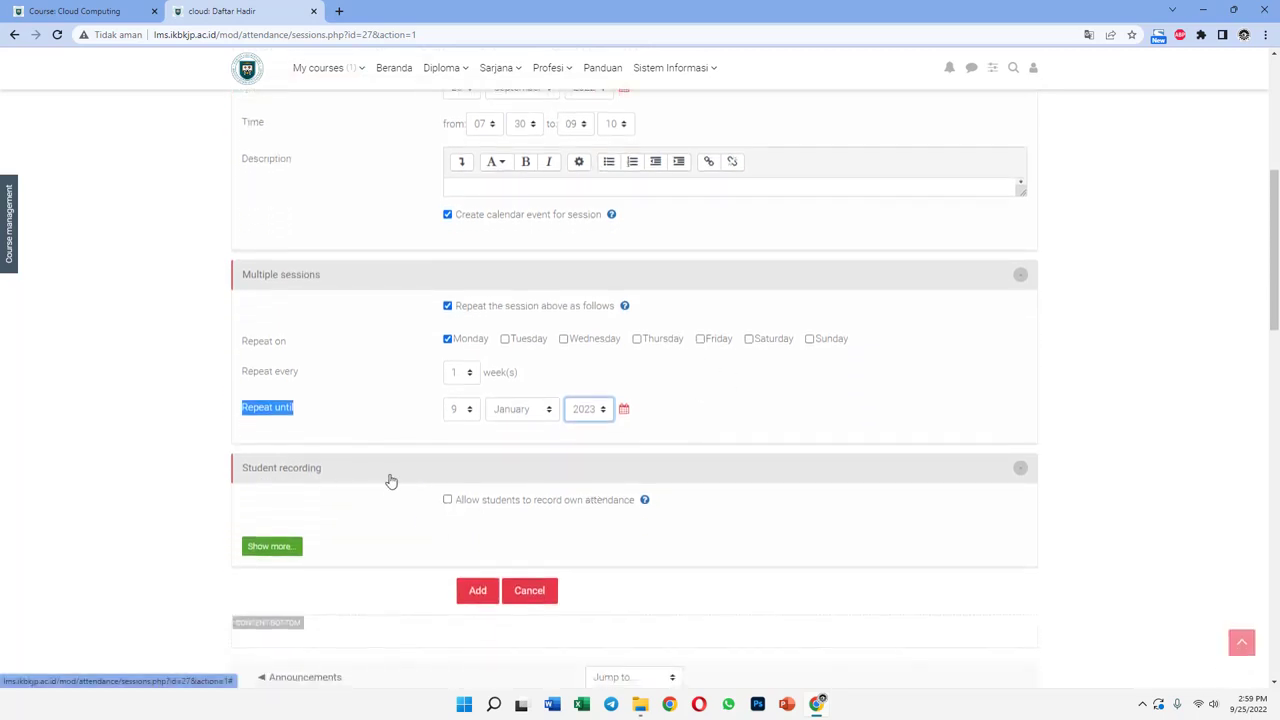
{"action": "left_click", "coordinate": [447, 501]}
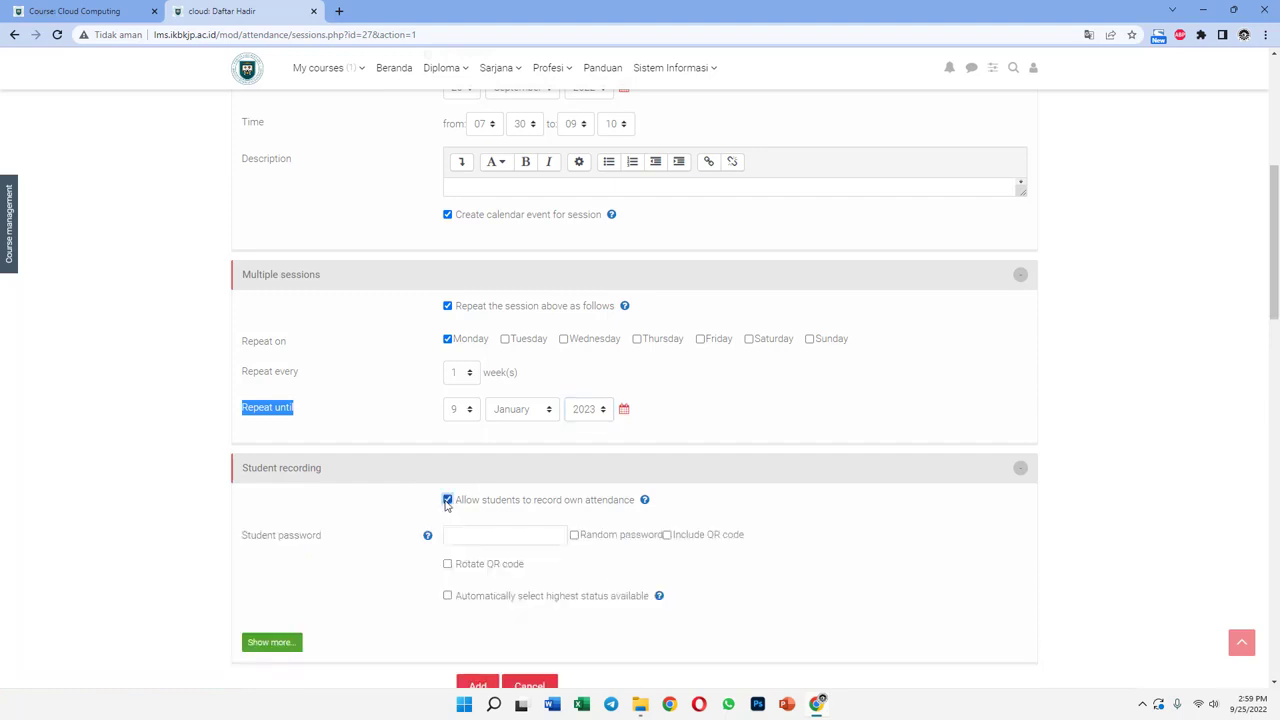
{"action": "scroll", "coordinate": [696, 516], "scroll_direction": "down", "scroll_amount": 1}
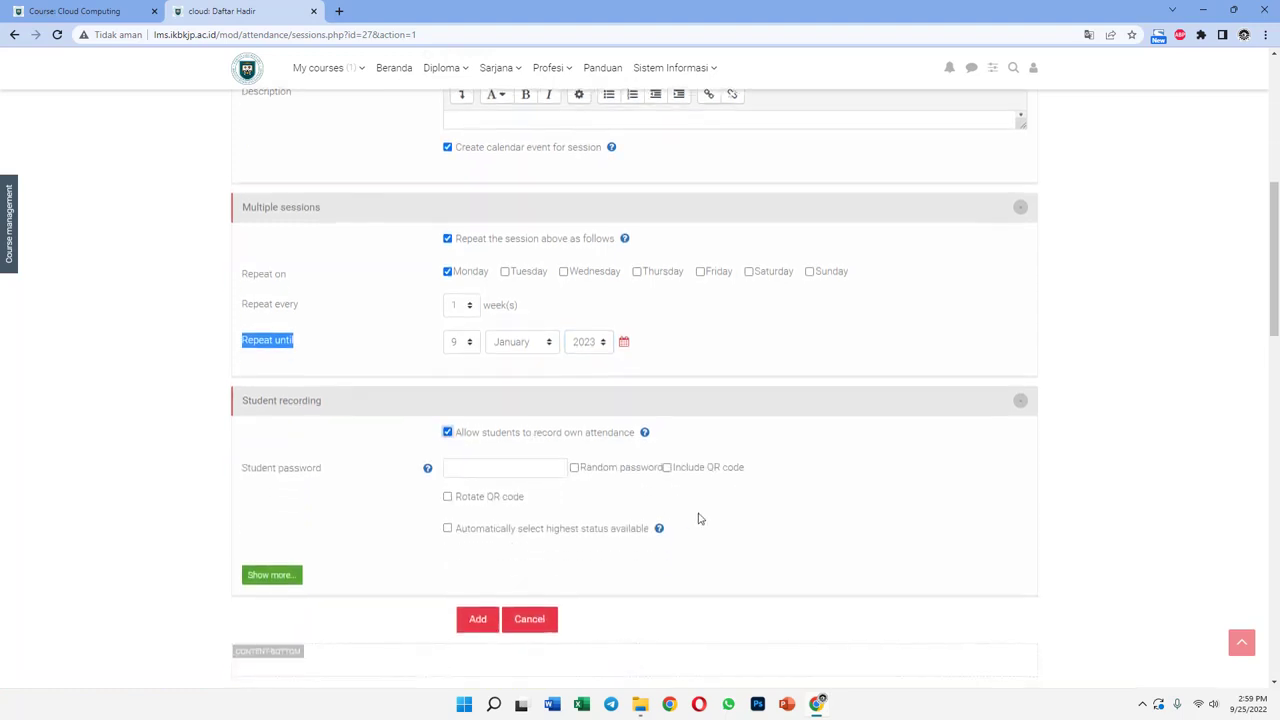
Add the repeating Monday sessions to the attendance activity and review the generated session list.
{"action": "scroll", "coordinate": [698, 517], "scroll_direction": "down", "scroll_amount": 1}
{"action": "scroll", "coordinate": [720, 517], "scroll_direction": "down", "scroll_amount": 1}
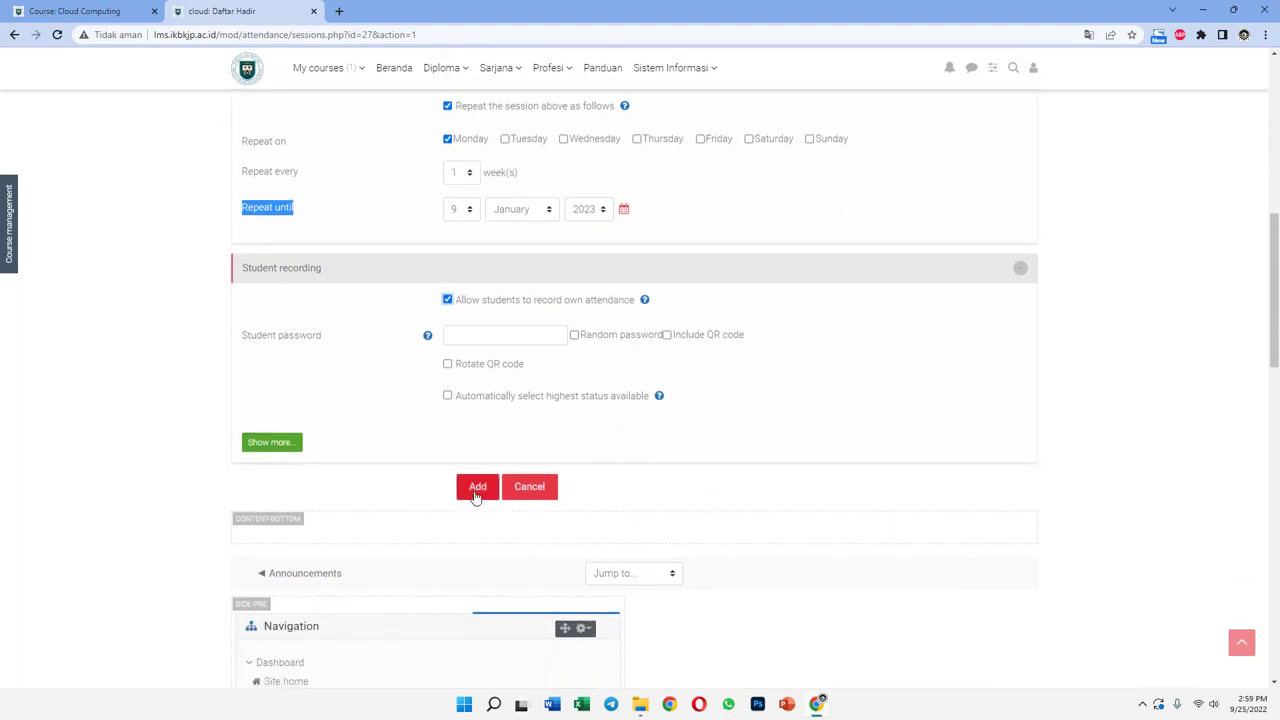
{"action": "left_click", "coordinate": [477, 490]}
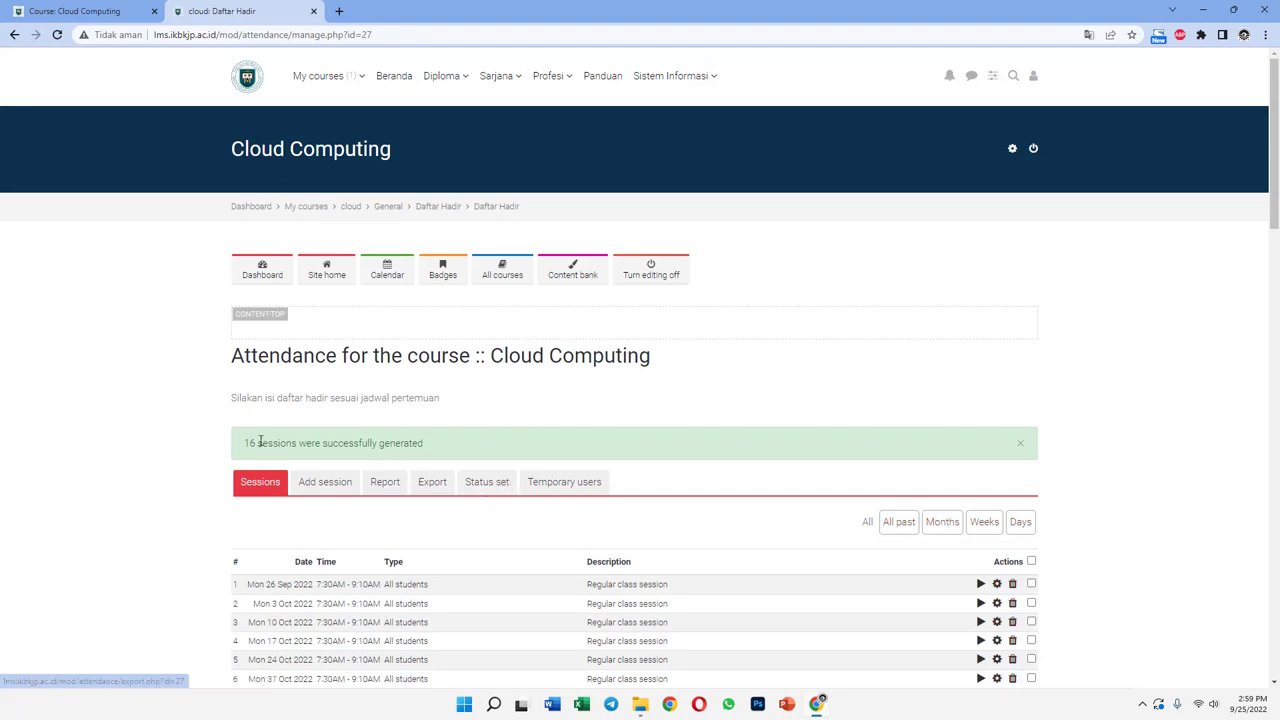
{"action": "scroll", "coordinate": [640, 482], "scroll_direction": "down", "scroll_amount": 5}
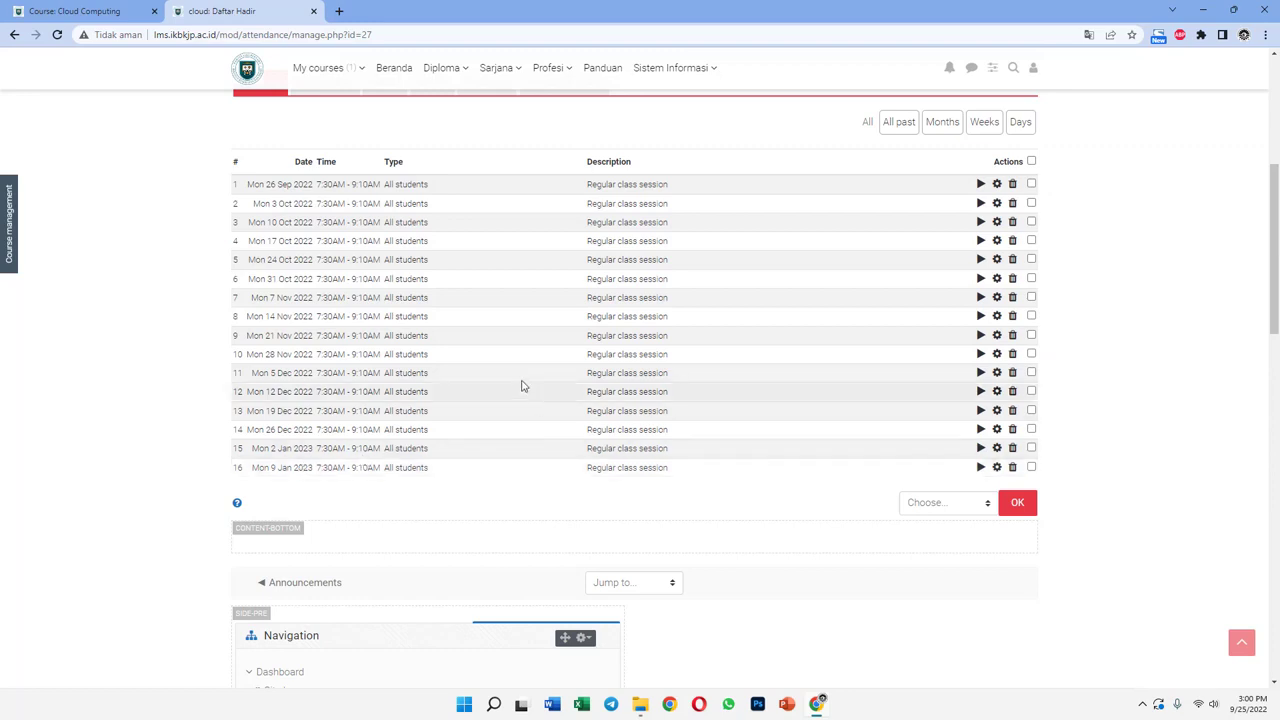
{"action": "scroll", "coordinate": [540, 310], "scroll_direction": "up", "scroll_amount": 1}
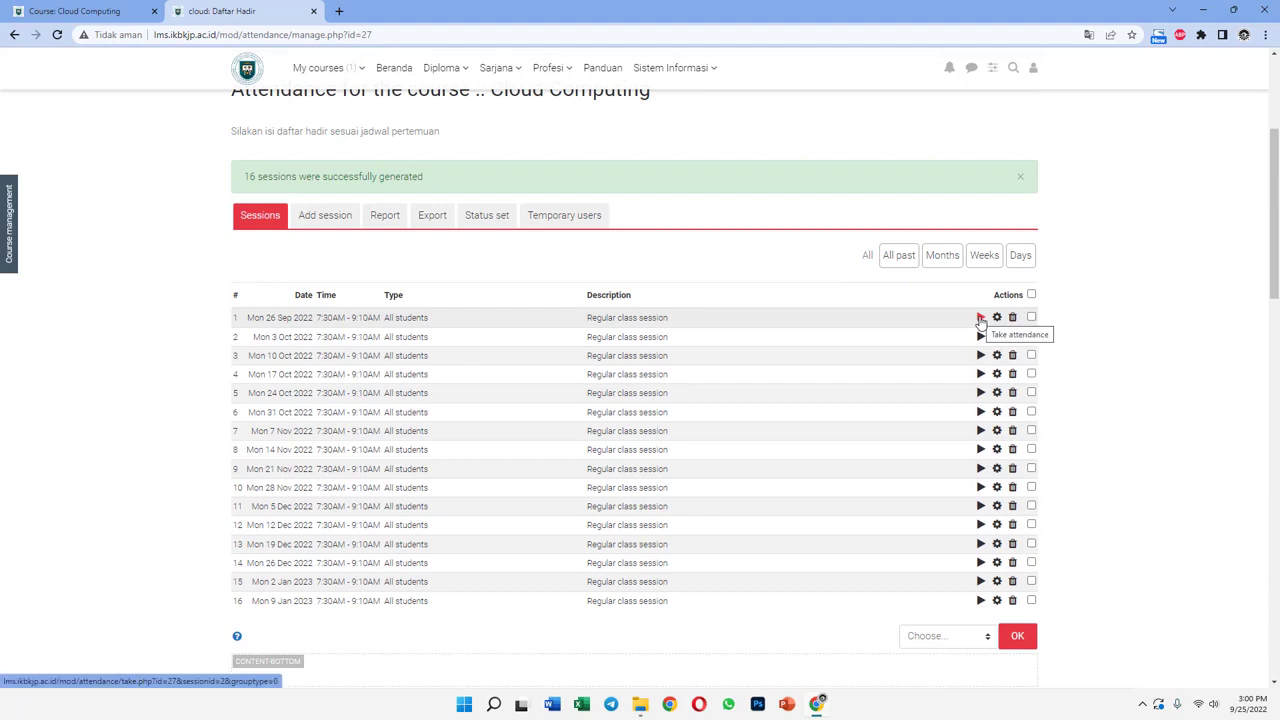
Open attendance taking for the 26 September 2022 session and check its student list and status columns.
{"action": "left_click", "coordinate": [980, 318]}
{"action": "scroll", "coordinate": [461, 492], "scroll_direction": "down", "scroll_amount": 1}
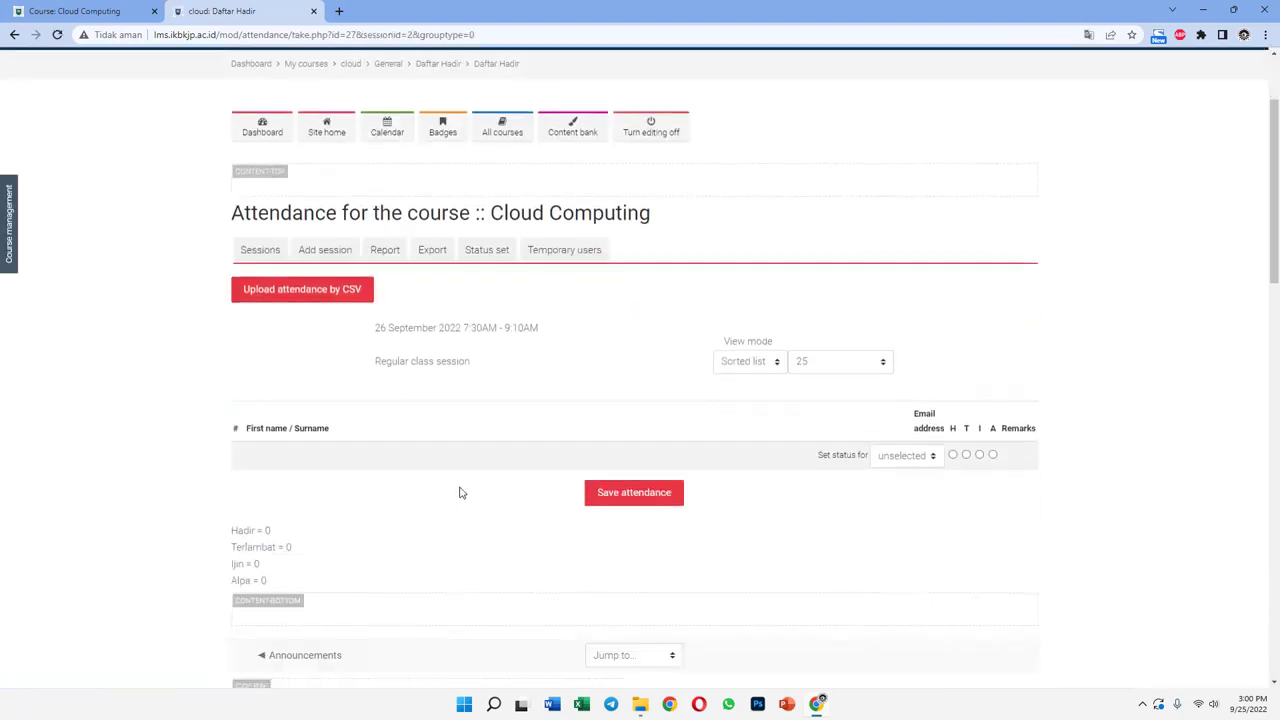
{"action": "scroll", "coordinate": [461, 492], "scroll_direction": "down", "scroll_amount": 1}
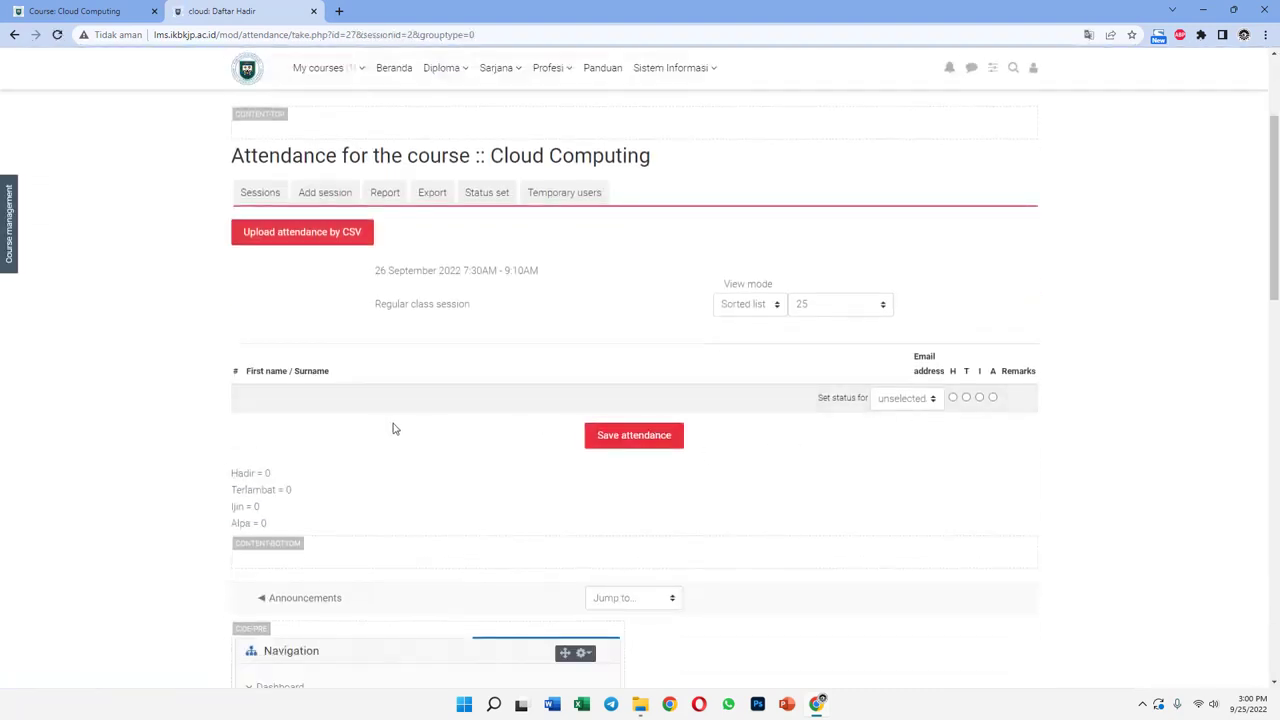
{"action": "scroll", "coordinate": [540, 391], "scroll_direction": "up", "scroll_amount": 2}
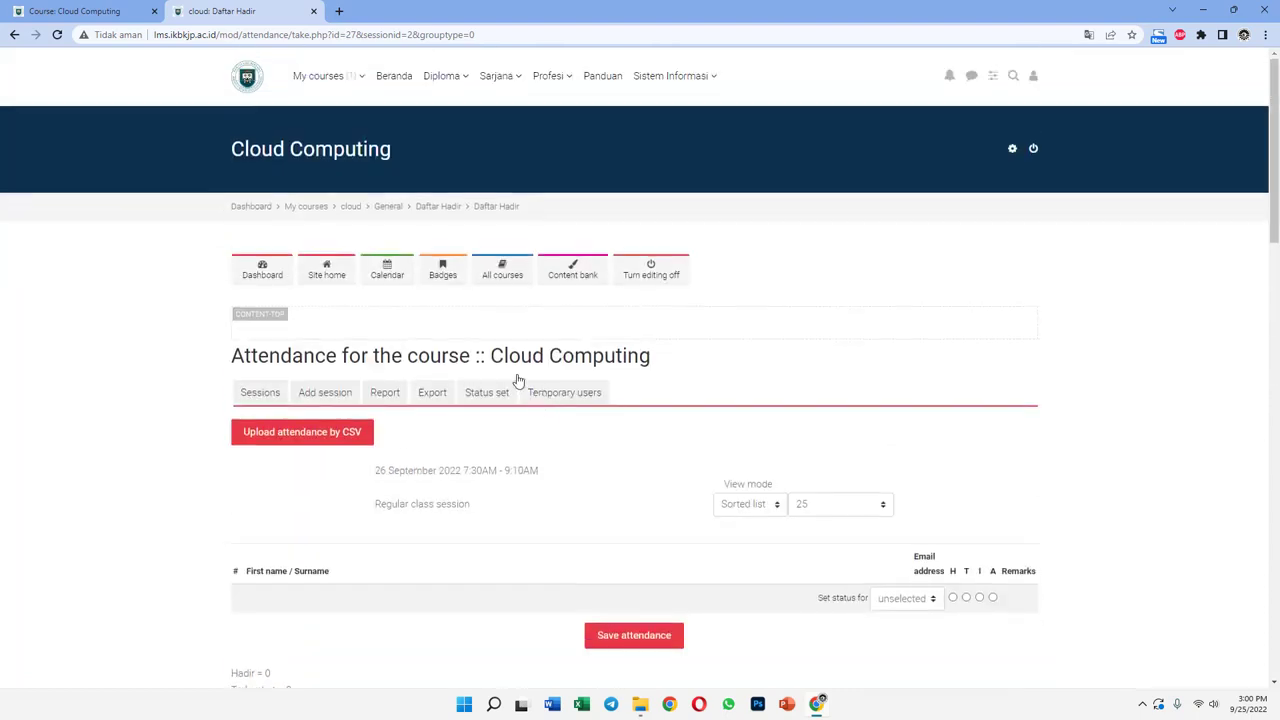
Open the Cloud Computing course page in a separate browser tab and go to its list of enrolled users.
{"action": "right_click", "coordinate": [351, 208]}
{"action": "left_click", "coordinate": [370, 220]}
{"action": "left_click", "coordinate": [372, 11]}
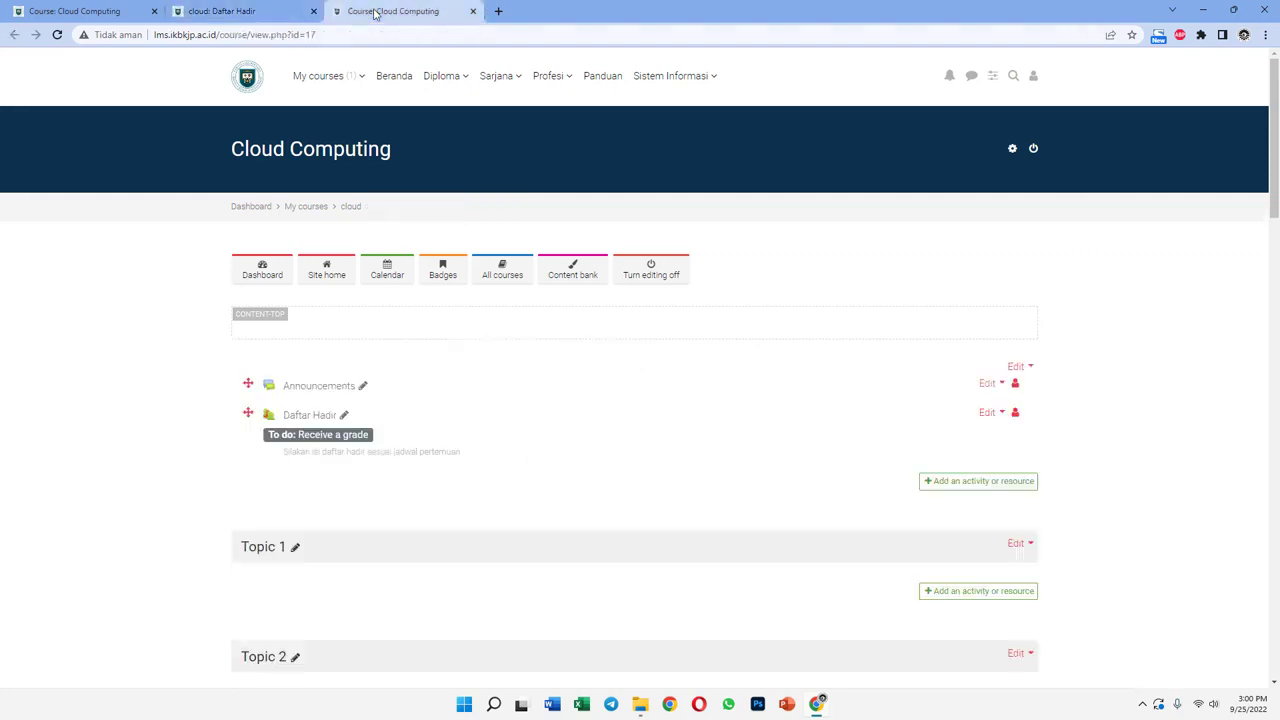
{"action": "scroll", "coordinate": [660, 440], "scroll_direction": "down", "scroll_amount": 2}
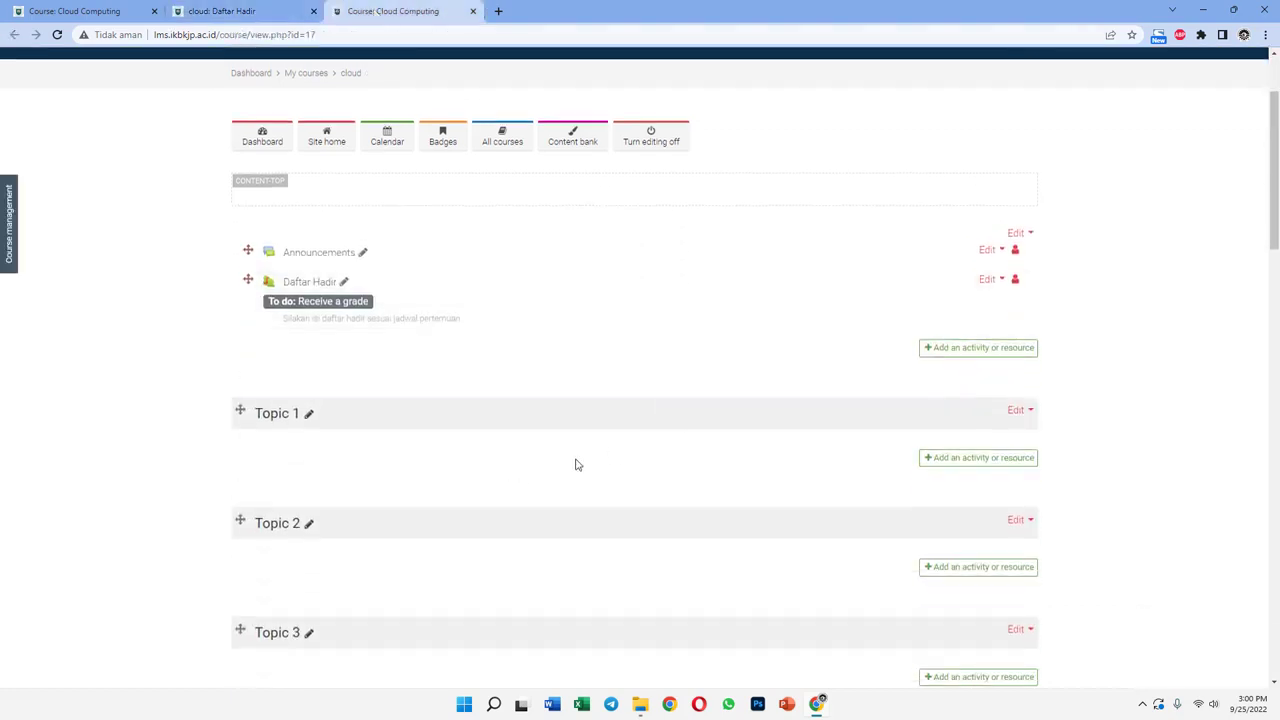
{"action": "scroll", "coordinate": [574, 463], "scroll_direction": "up", "scroll_amount": 2}
{"action": "scroll", "coordinate": [540, 411], "scroll_direction": "down", "scroll_amount": 15}
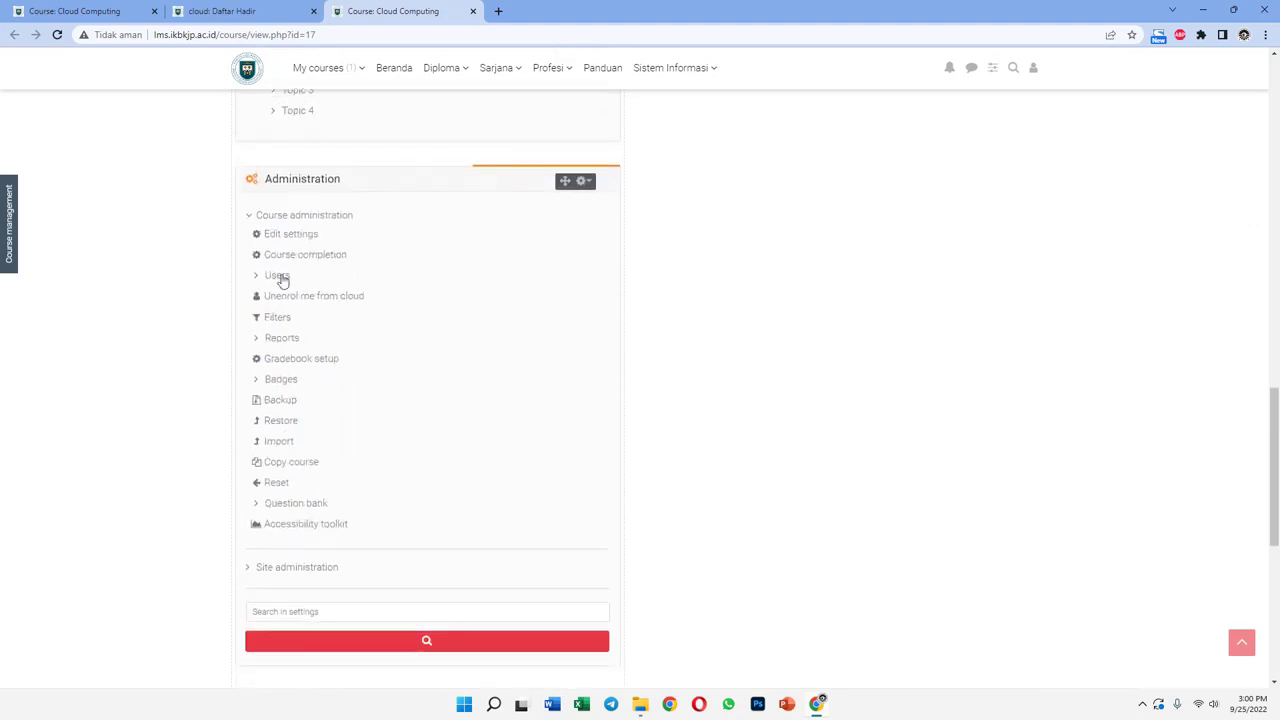
{"action": "left_click", "coordinate": [277, 277]}
{"action": "left_click", "coordinate": [309, 298]}
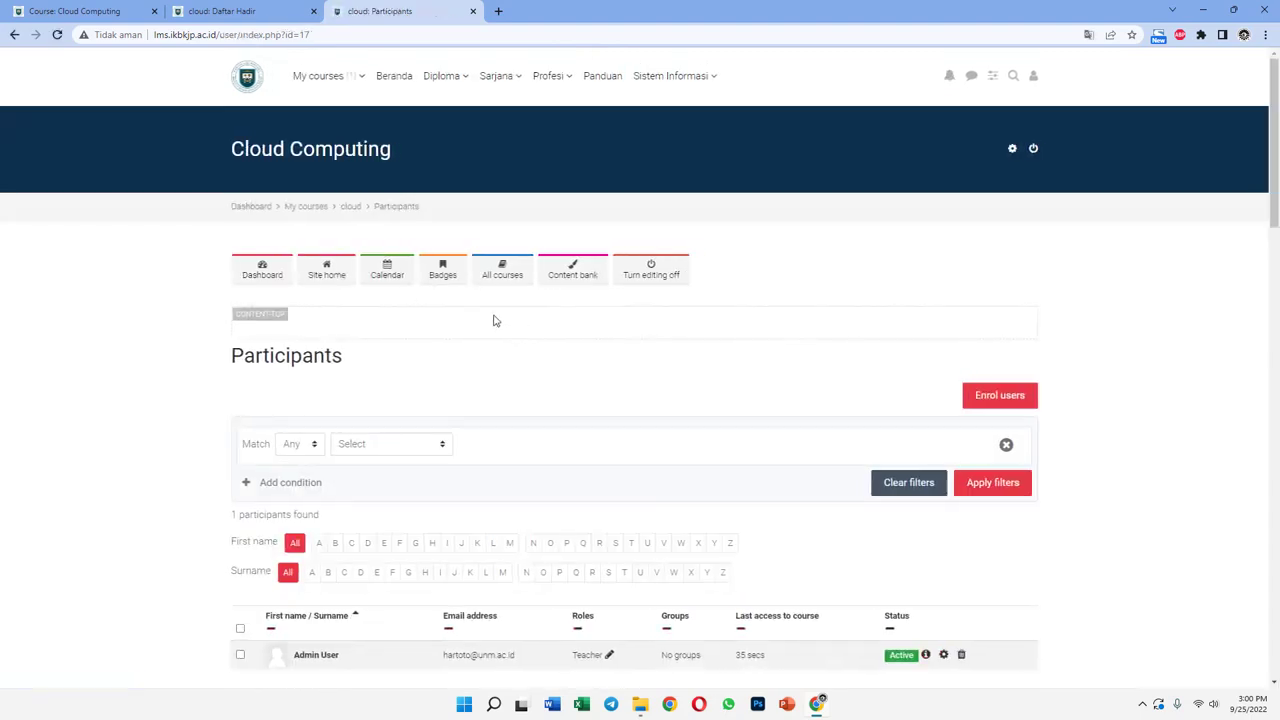
Start enrolling users in the course, search for students by name and select seven of the matching accounts.
{"action": "scroll", "coordinate": [740, 369], "scroll_direction": "down", "scroll_amount": 2}
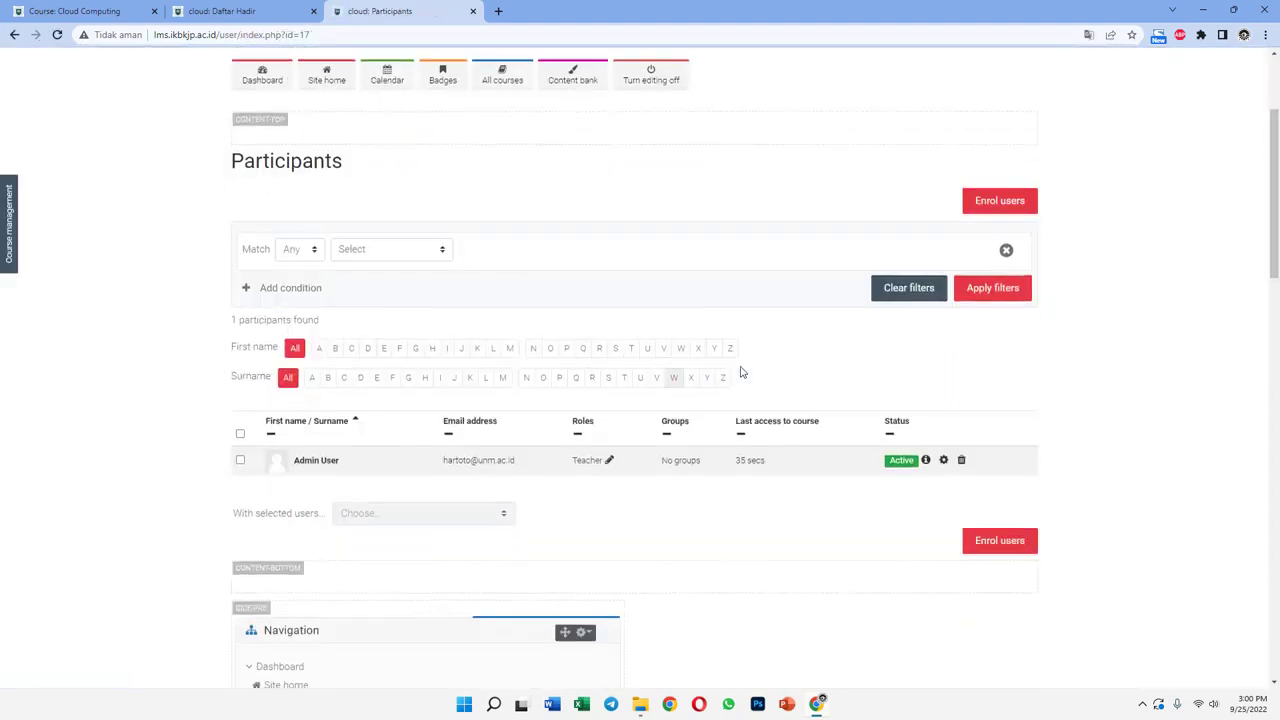
{"action": "left_click", "coordinate": [996, 197]}
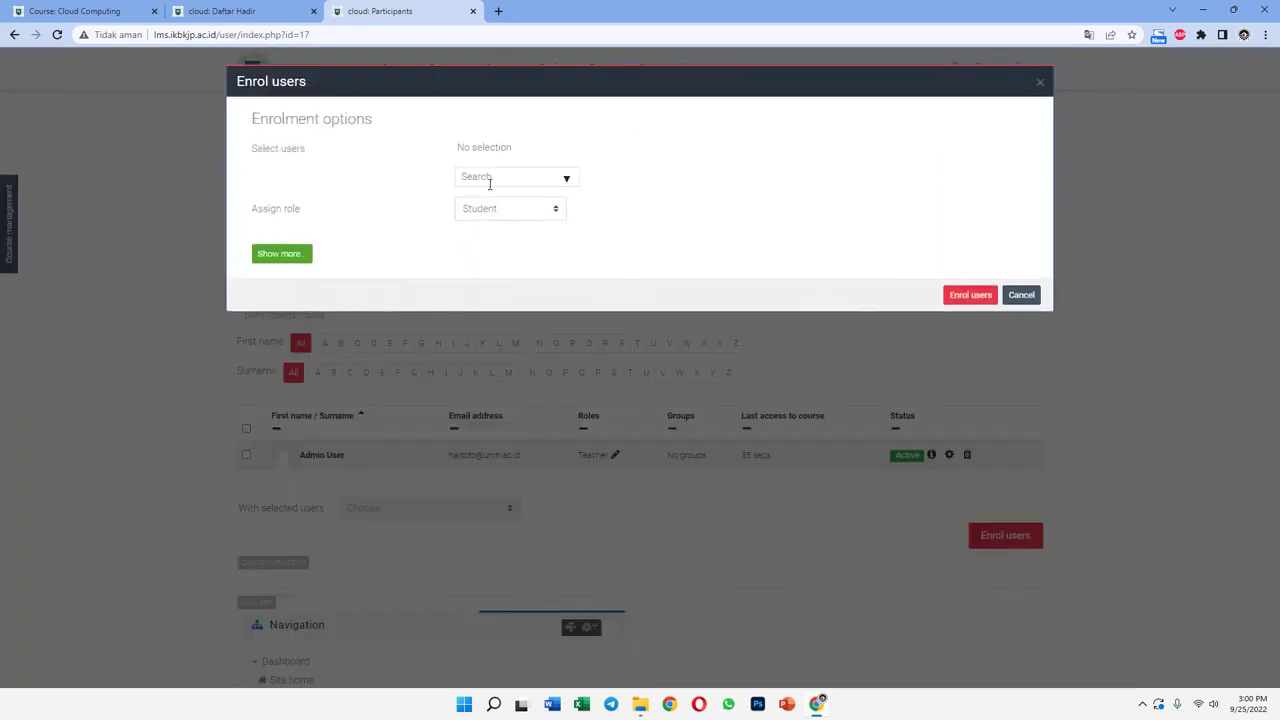
{"action": "left_click", "coordinate": [490, 179]}
{"action": "type", "text": "andi"}
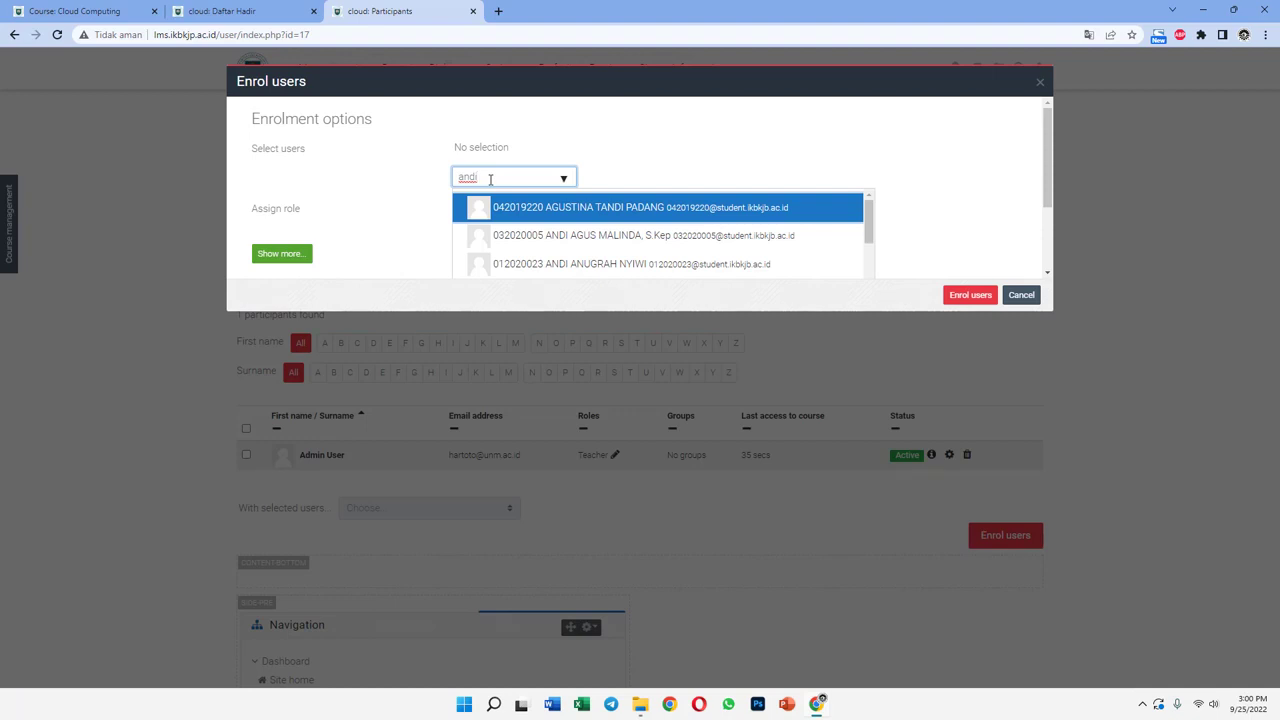
{"action": "left_click", "coordinate": [576, 212]}
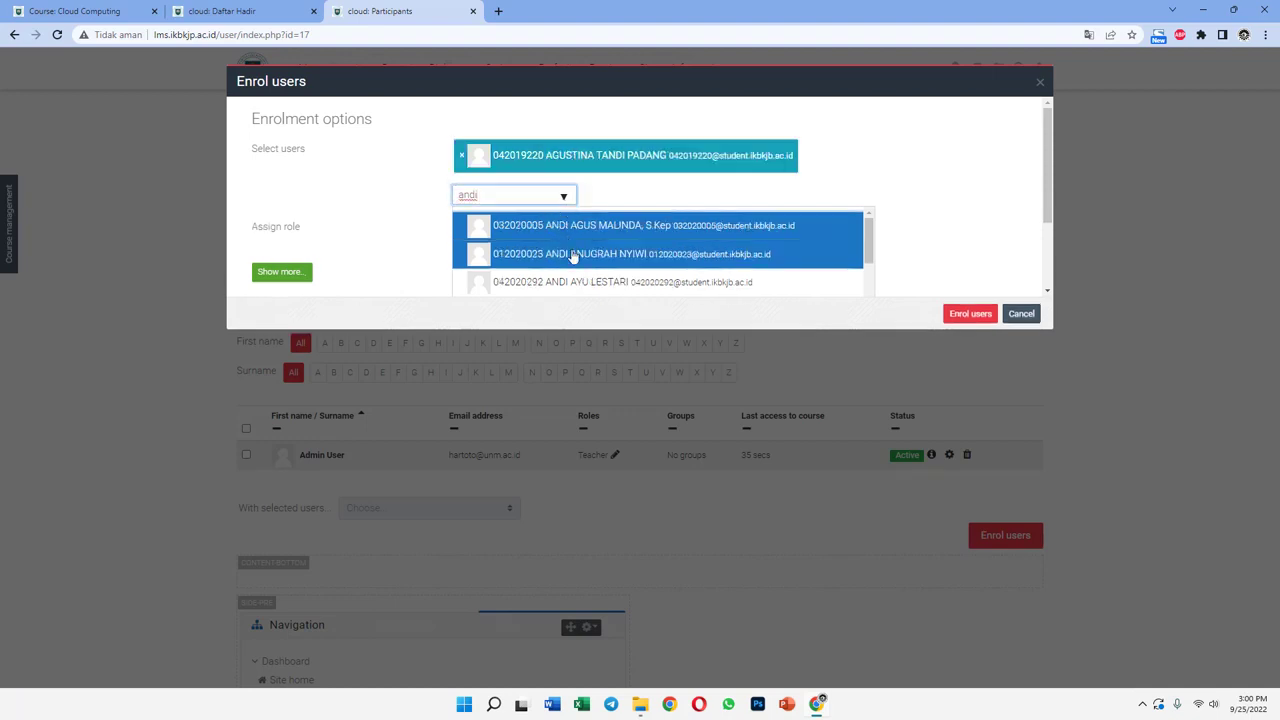
{"action": "left_click", "coordinate": [571, 254]}
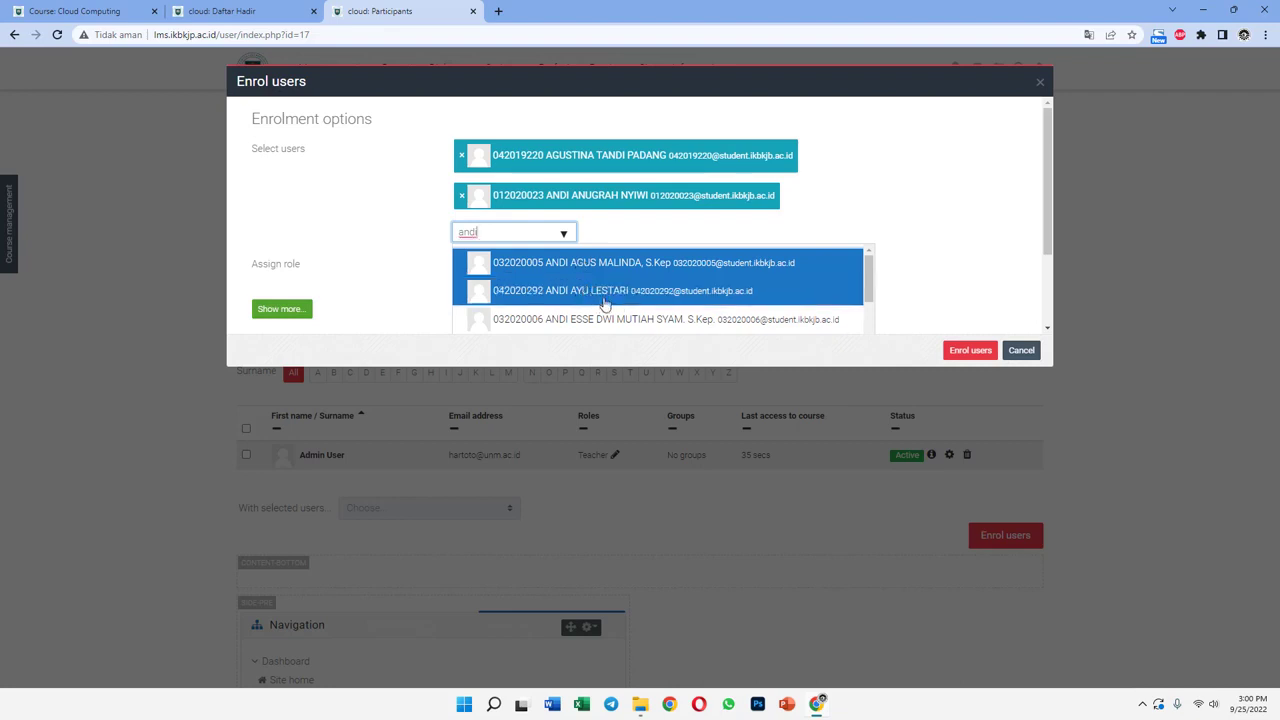
{"action": "left_click", "coordinate": [604, 298]}
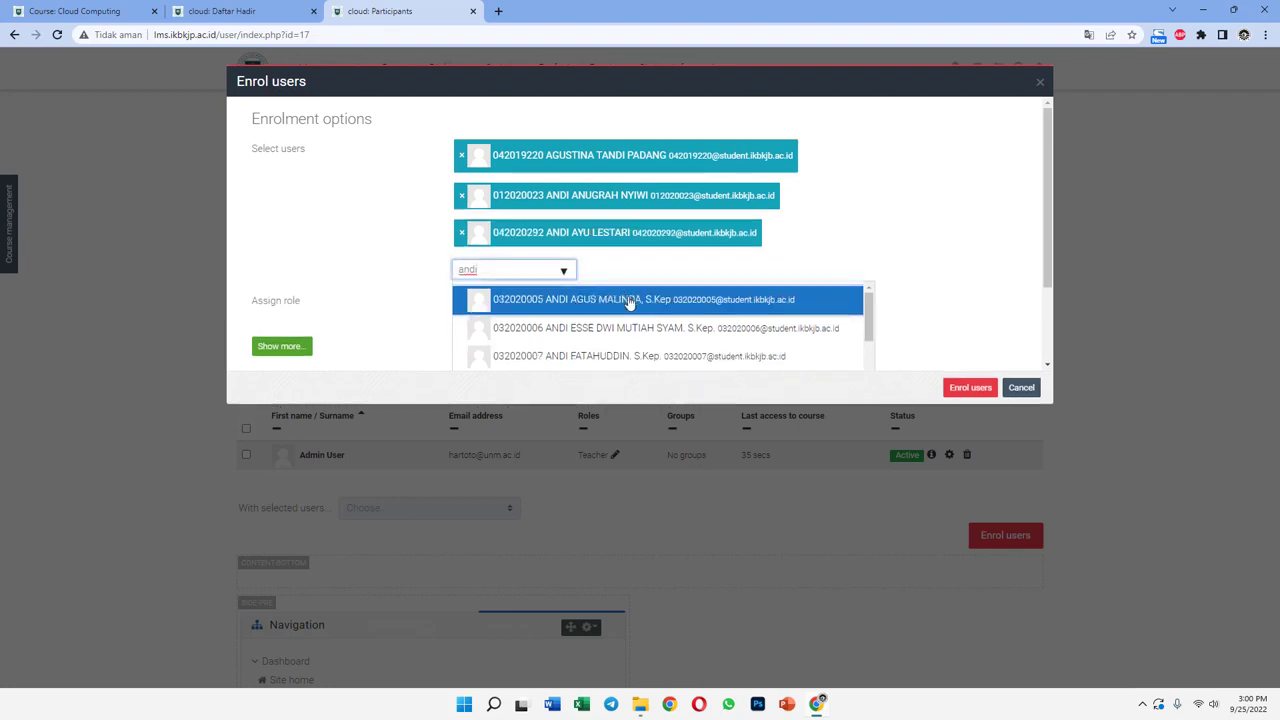
{"action": "left_click", "coordinate": [629, 303]}
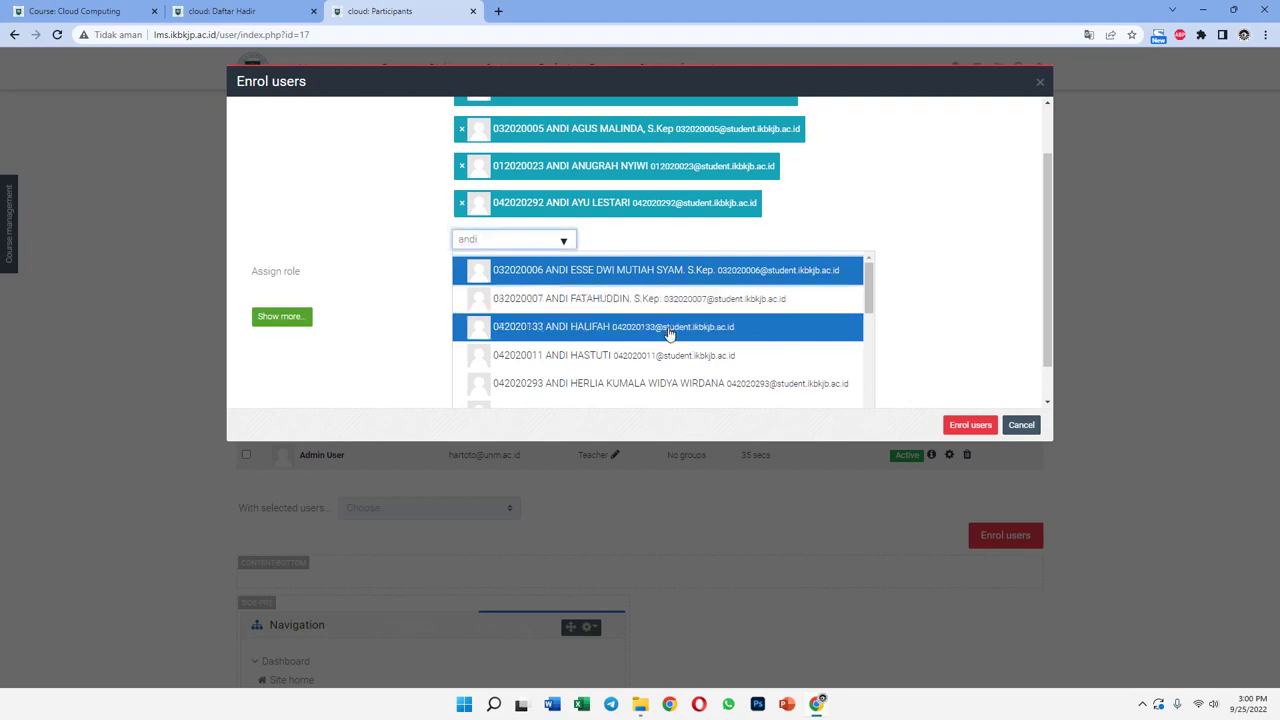
{"action": "left_click", "coordinate": [668, 334]}
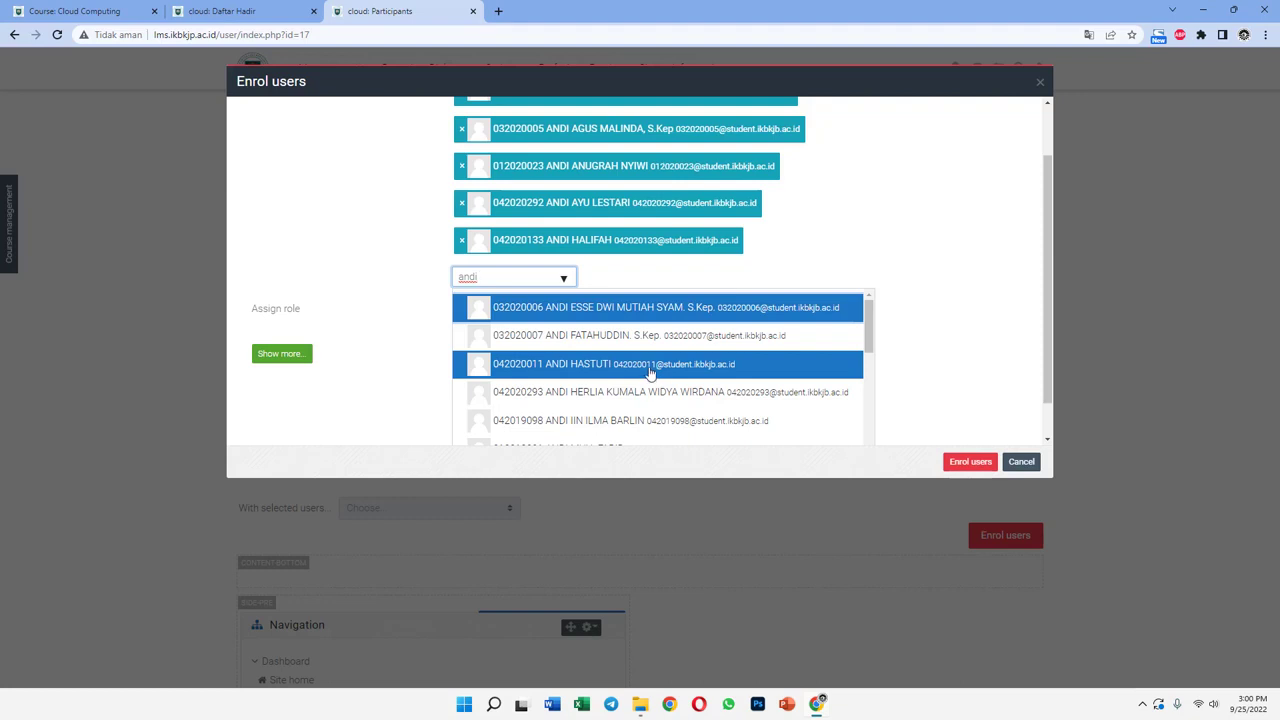
{"action": "left_click", "coordinate": [650, 370]}
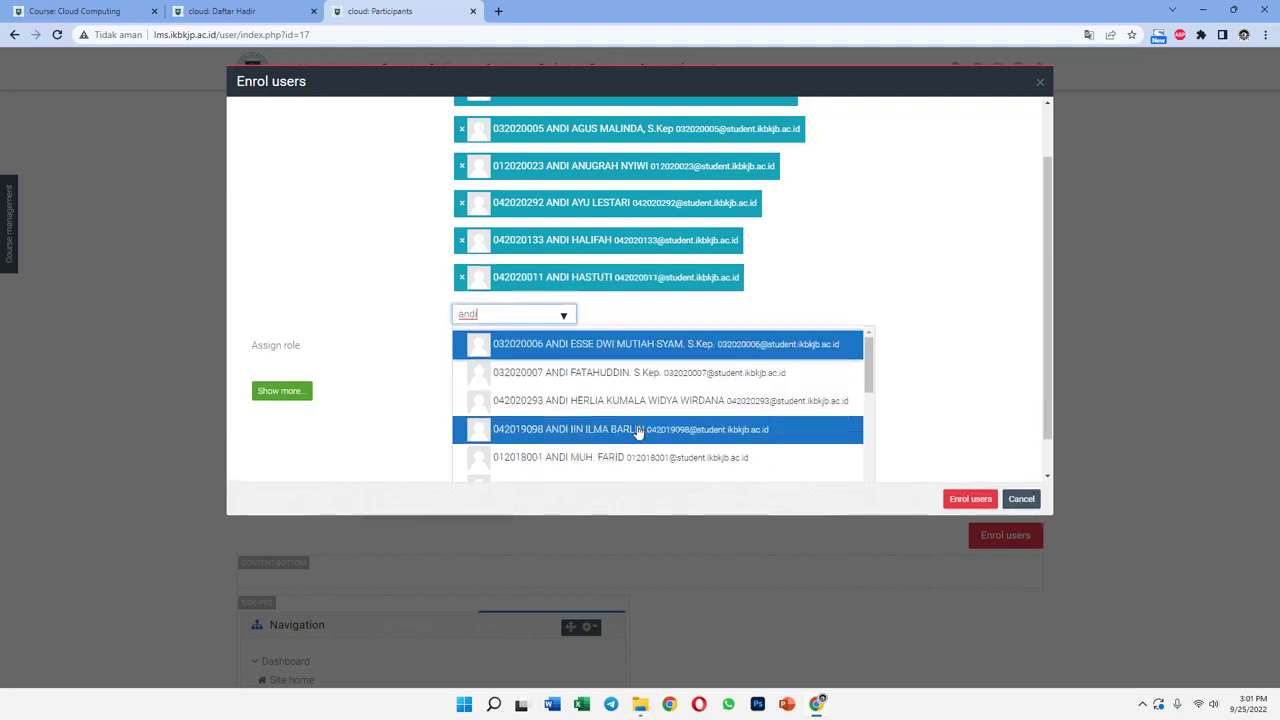
{"action": "left_click", "coordinate": [638, 457]}
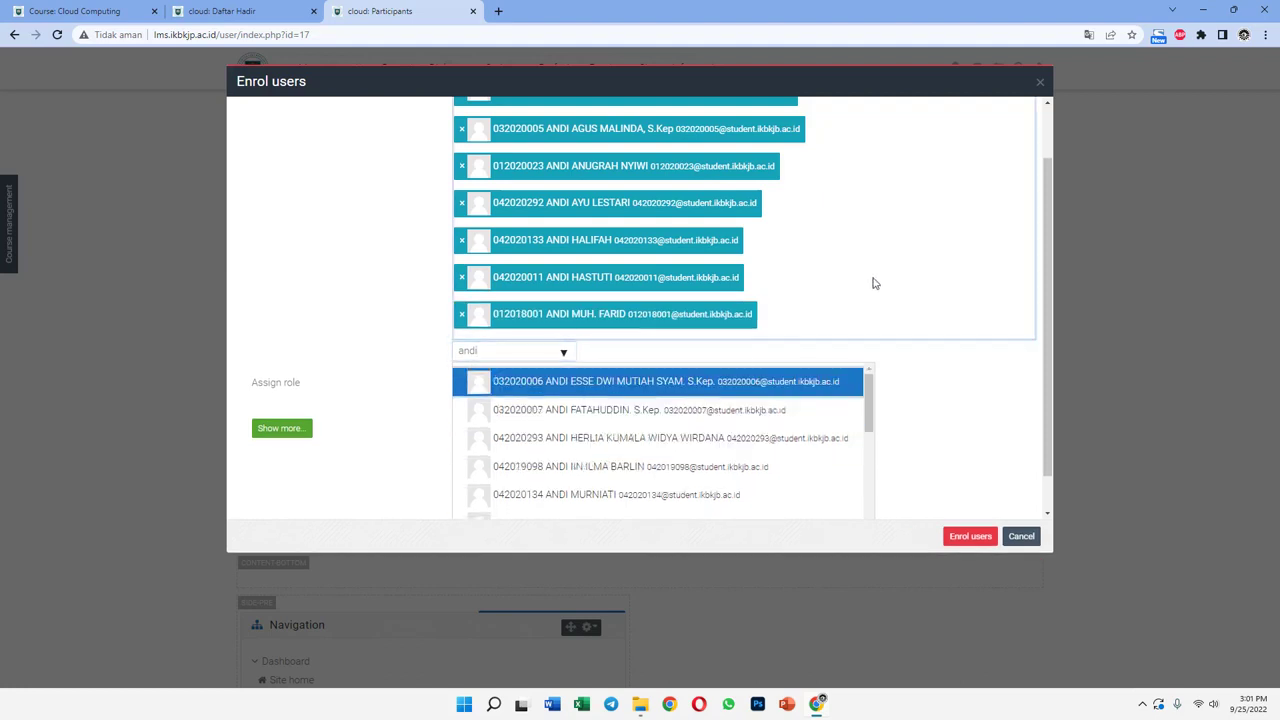
Enrol the seven selected users with the Student role and check them in the participants list.
{"action": "left_click", "coordinate": [873, 284]}
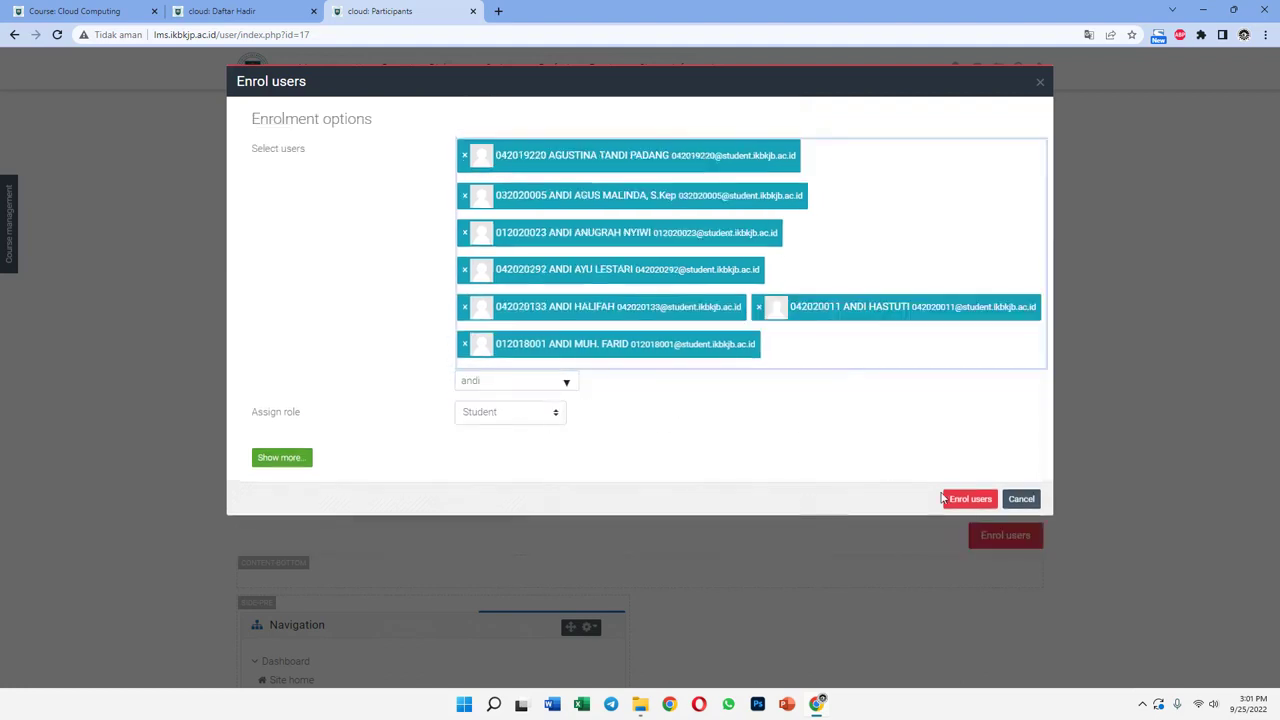
{"action": "left_click", "coordinate": [968, 498]}
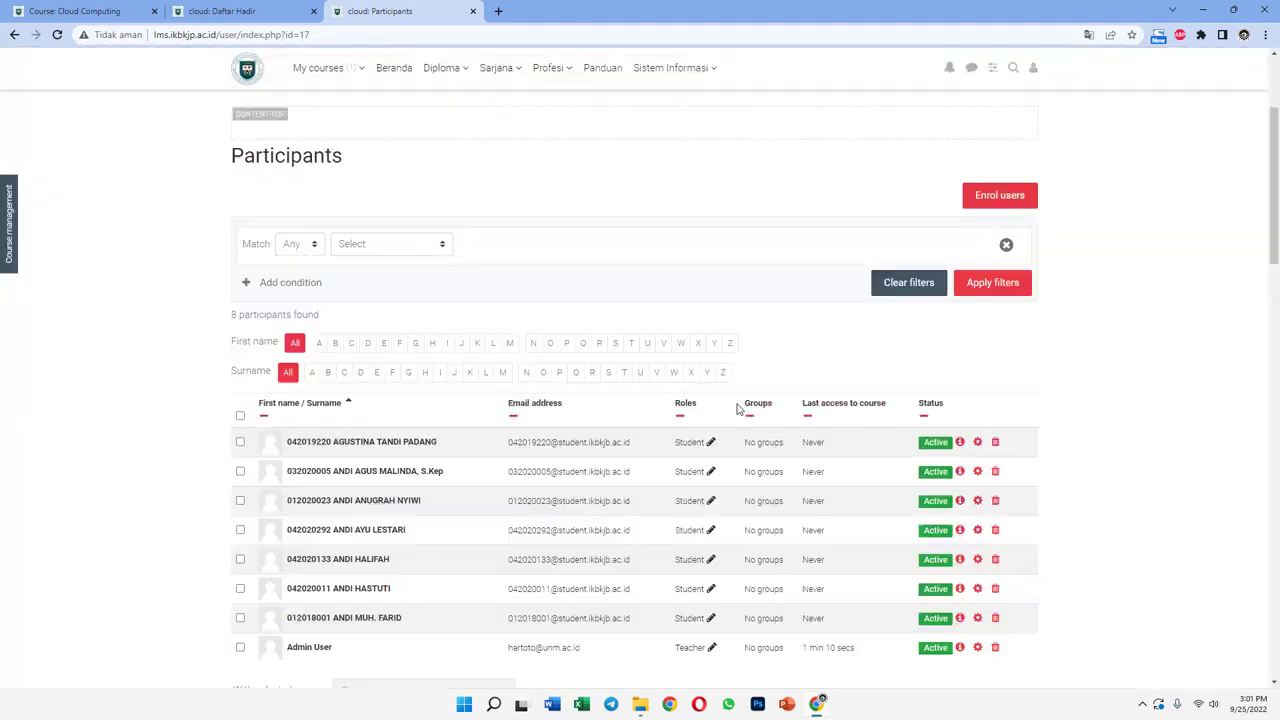
{"action": "scroll", "coordinate": [740, 420], "scroll_direction": "down", "scroll_amount": 2}
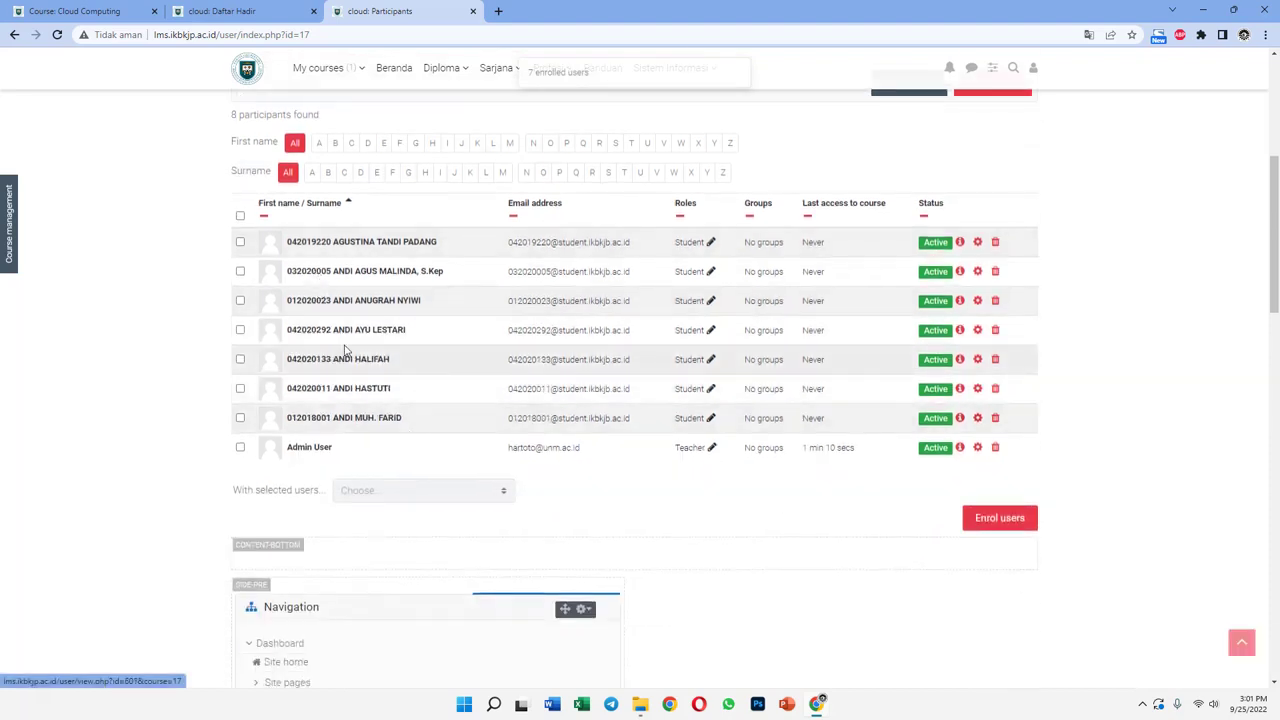
{"action": "scroll", "coordinate": [344, 349], "scroll_direction": "up", "scroll_amount": 1}
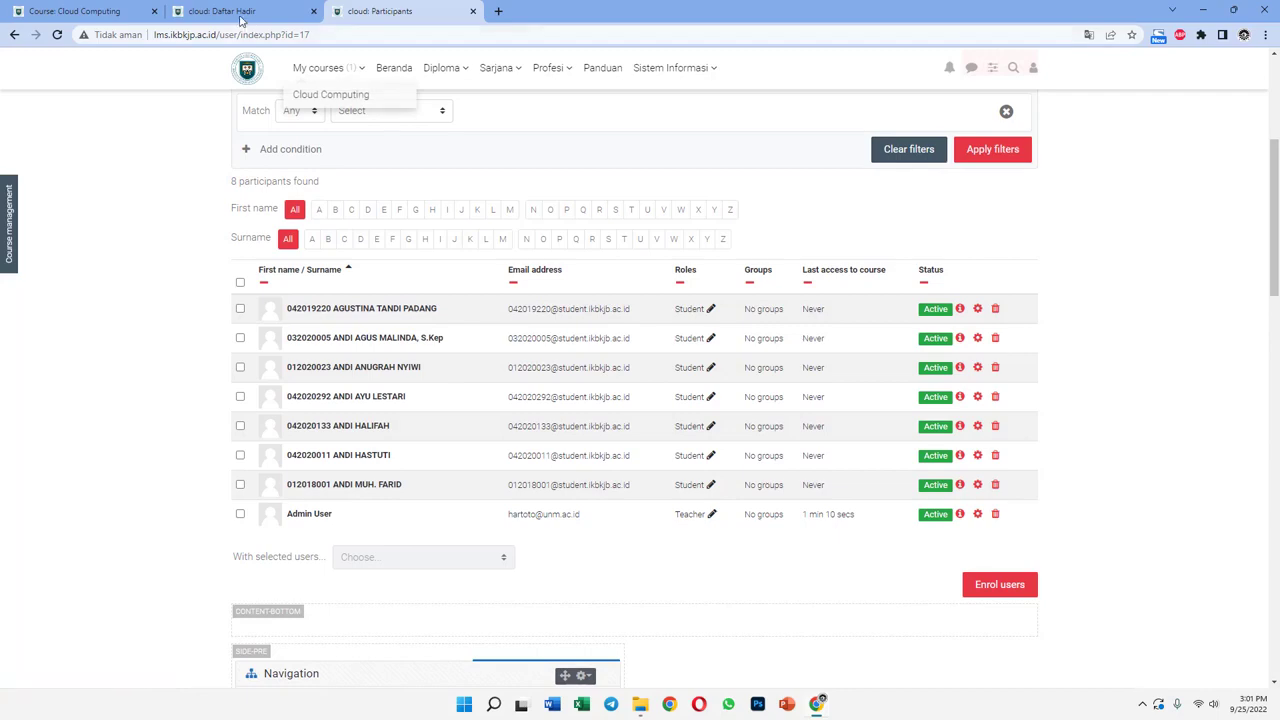
Return to the session's attendance page, reload it and review the rows for the enrolled students.
{"action": "left_click", "coordinate": [238, 12]}
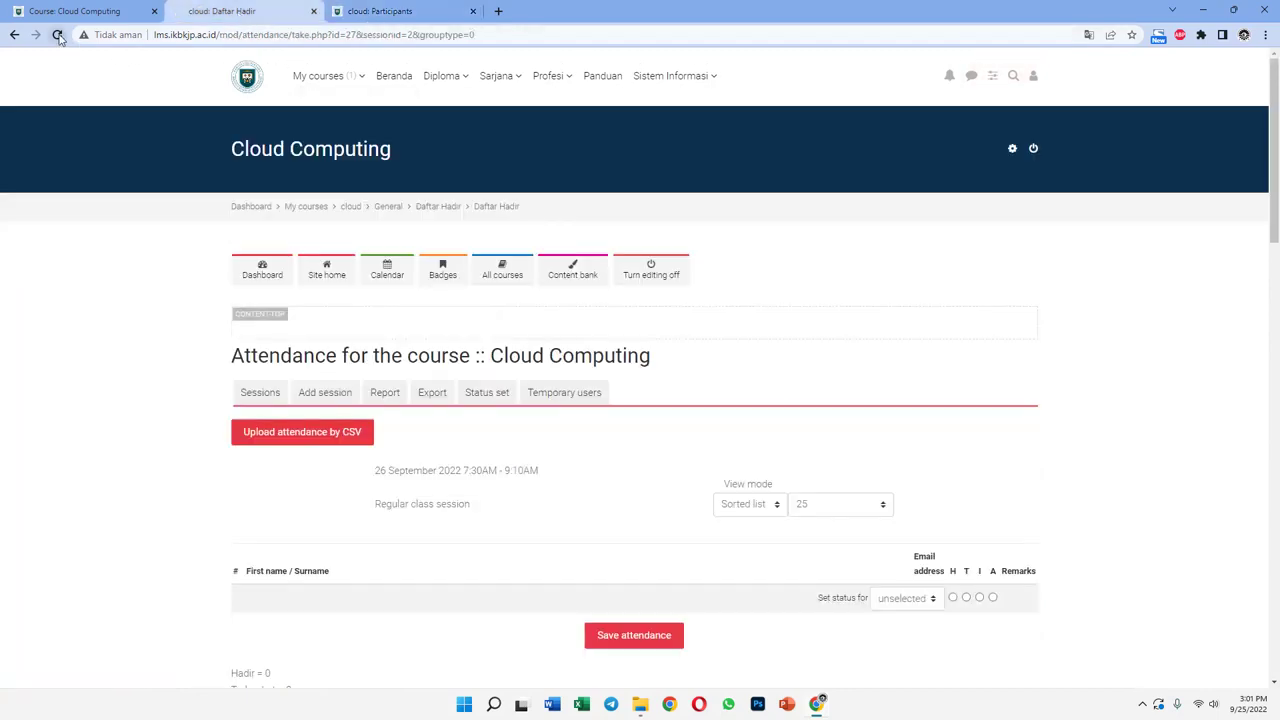
{"action": "scroll", "coordinate": [694, 449], "scroll_direction": "down", "scroll_amount": 4}
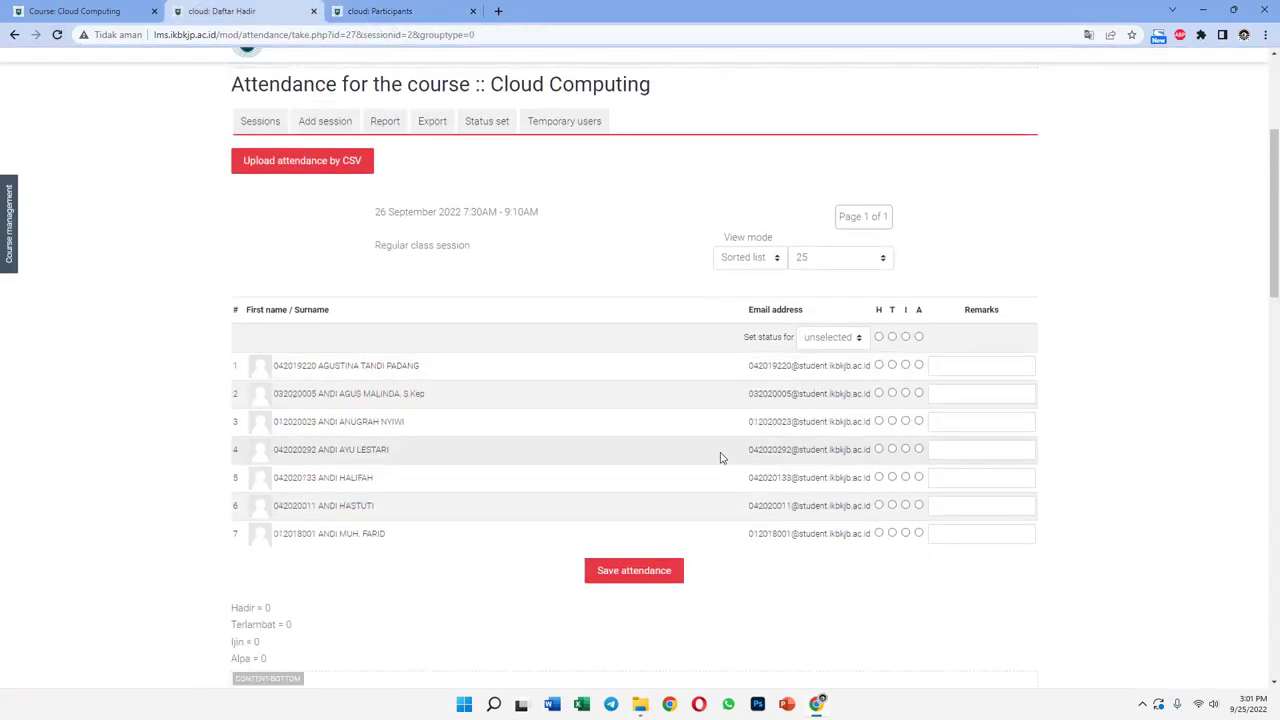
{"action": "scroll", "coordinate": [720, 457], "scroll_direction": "down", "scroll_amount": 2}
{"action": "scroll", "coordinate": [734, 437], "scroll_direction": "up", "scroll_amount": 3}
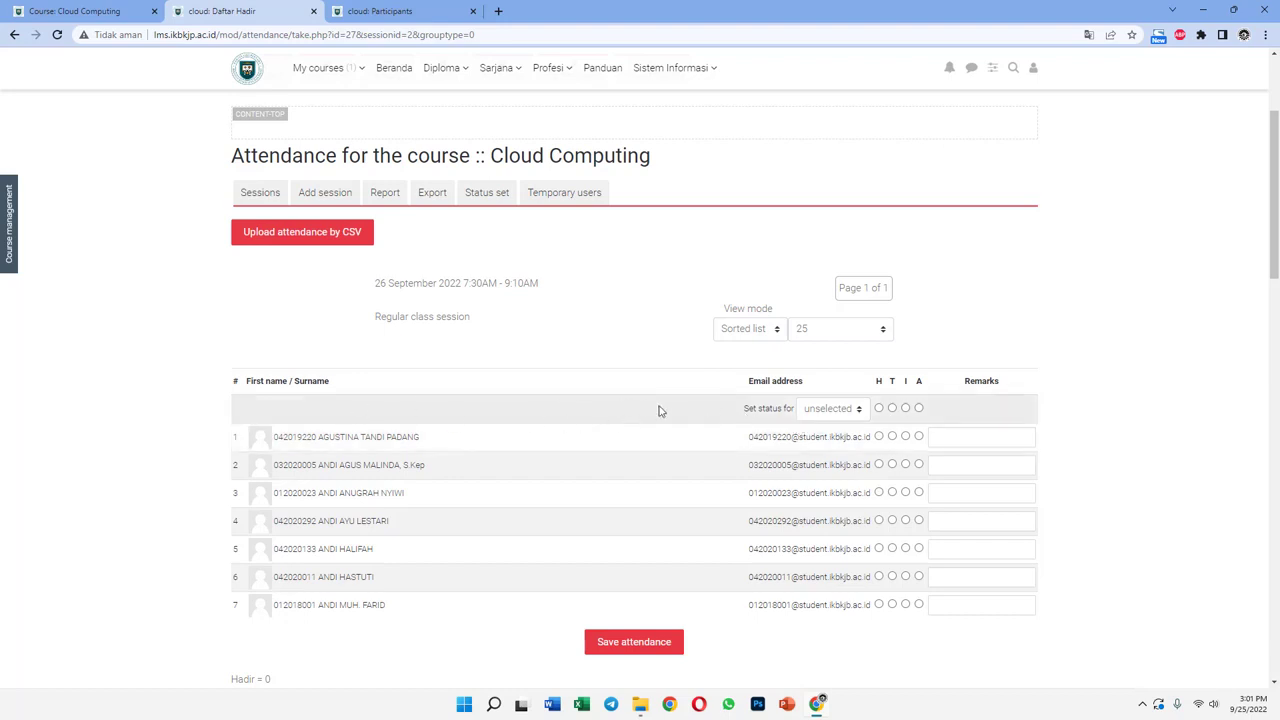
{"action": "scroll", "coordinate": [616, 388], "scroll_direction": "up", "scroll_amount": 2}
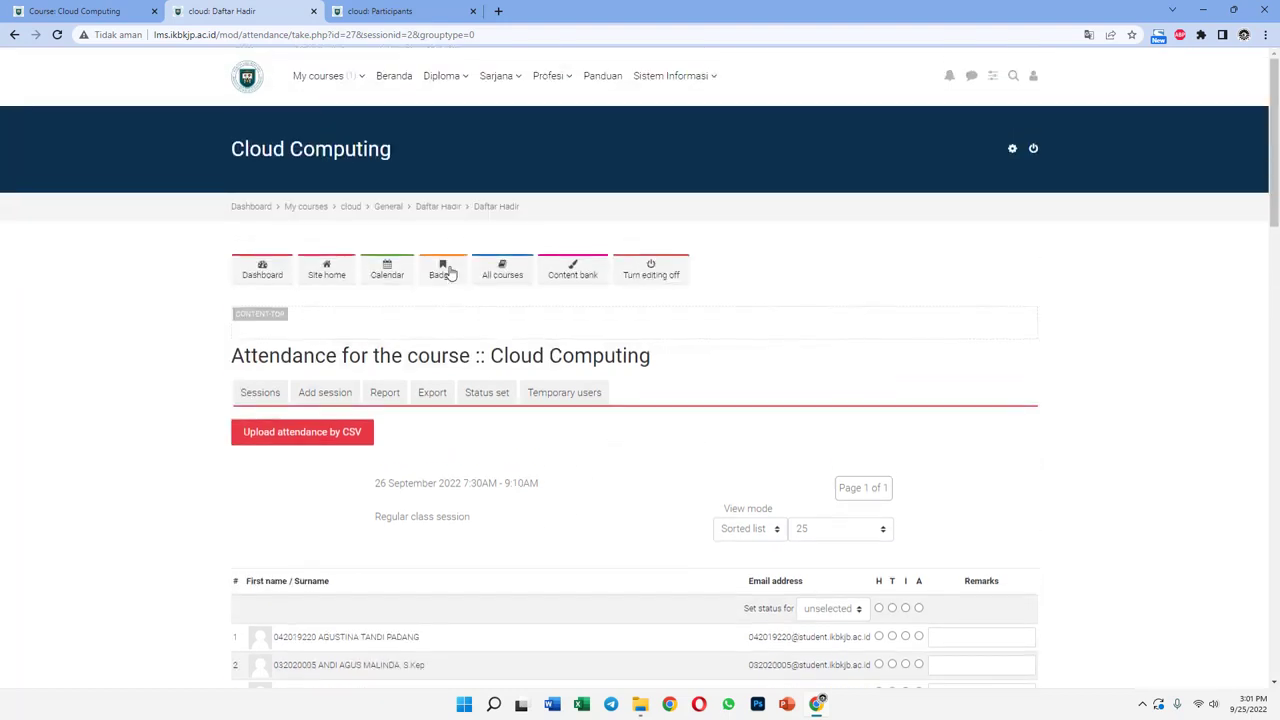
Go back to the course page, reopen Daftar Hadir and open attendance taking for the 26 September 2022 session.
{"action": "left_click", "coordinate": [447, 214]}
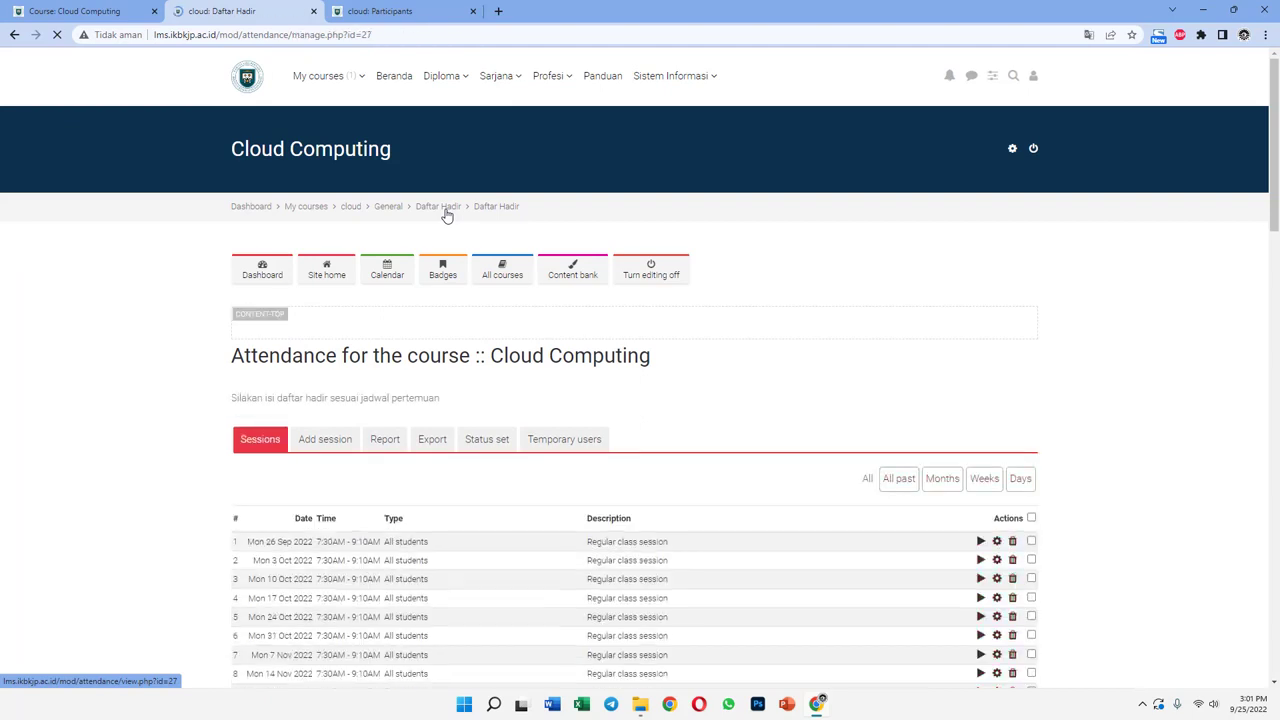
{"action": "left_click", "coordinate": [386, 208]}
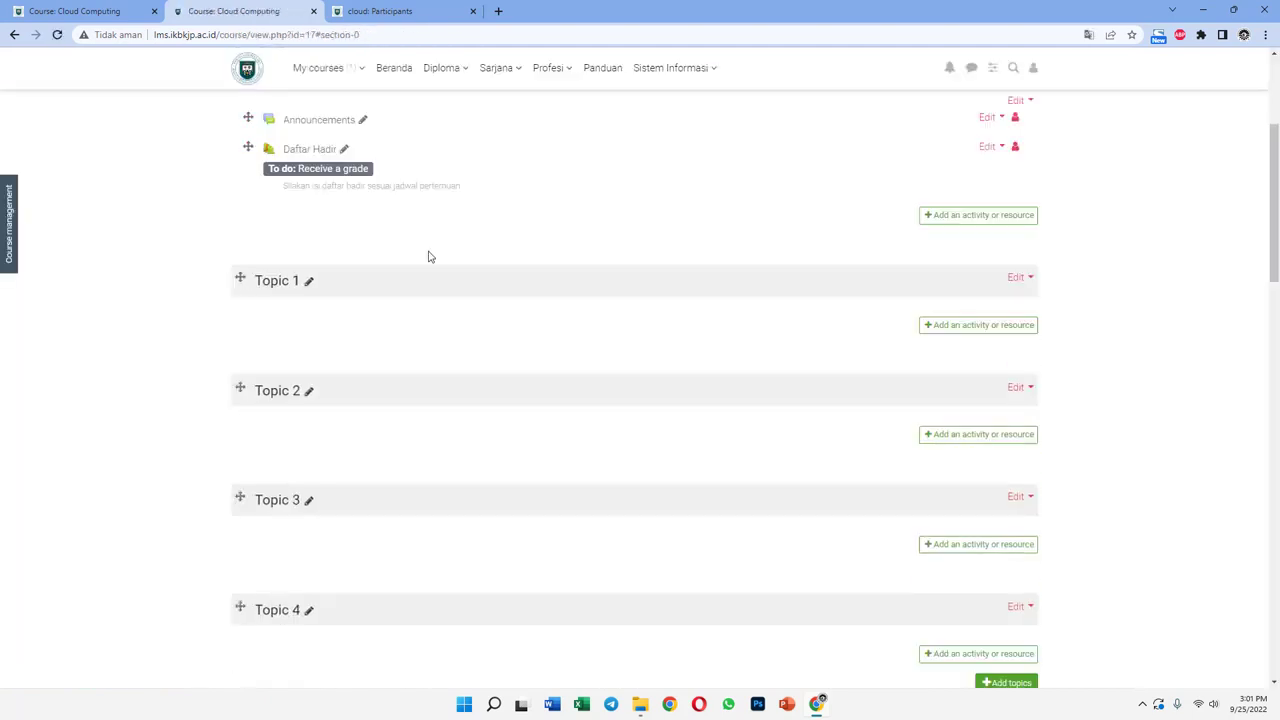
{"action": "left_click", "coordinate": [308, 284]}
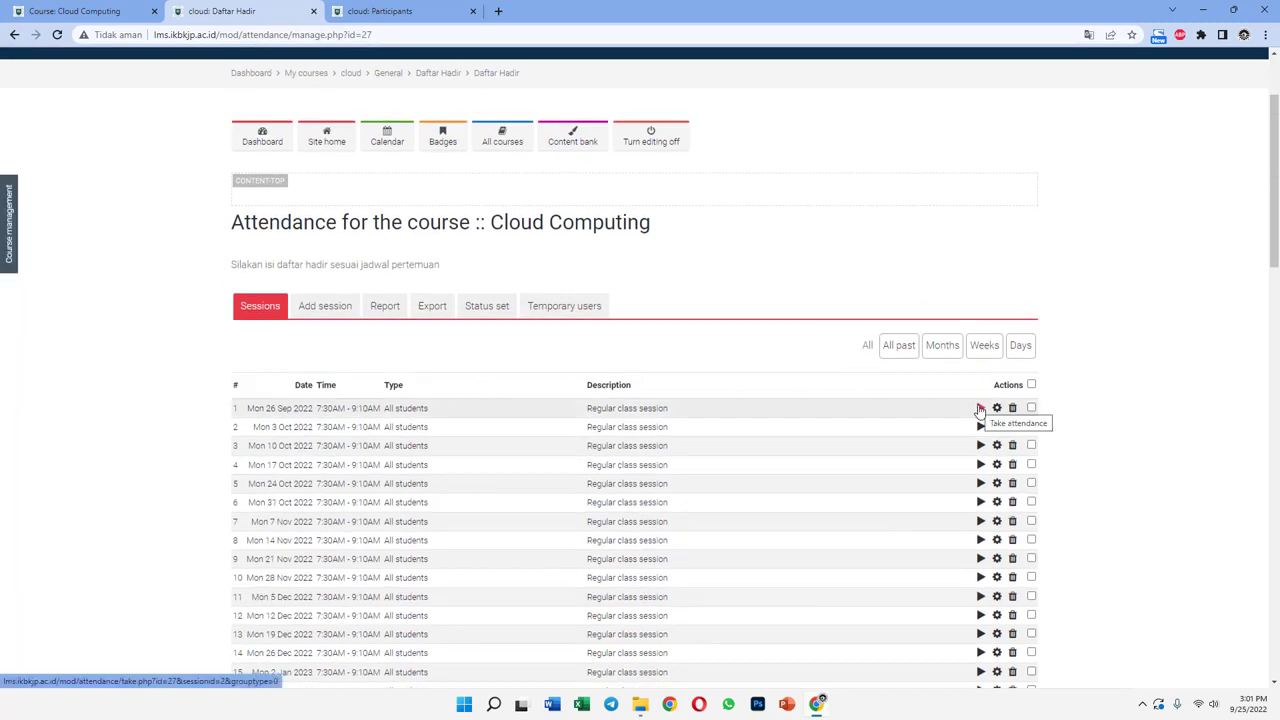
{"action": "left_click", "coordinate": [980, 409]}
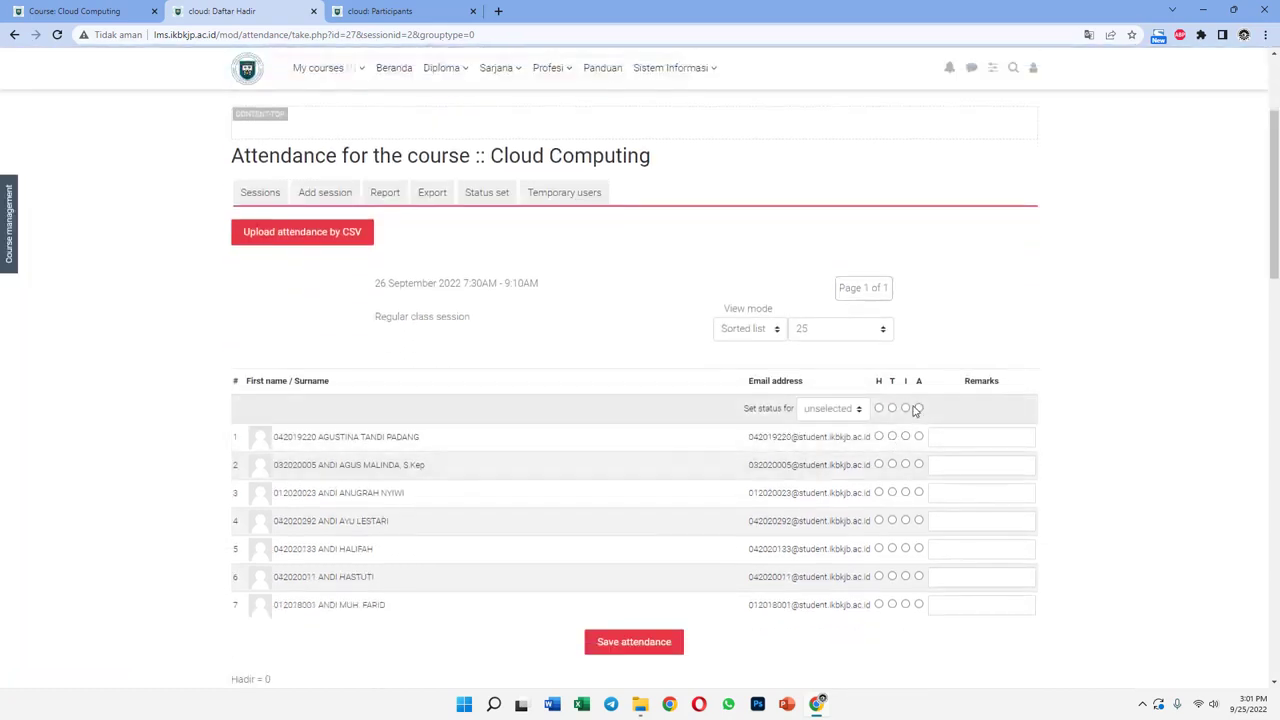
Mark the first six students as H and the seventh as I with the remark "sakit", and save the attendance.
{"action": "scroll", "coordinate": [901, 421], "scroll_direction": "down", "scroll_amount": 1}
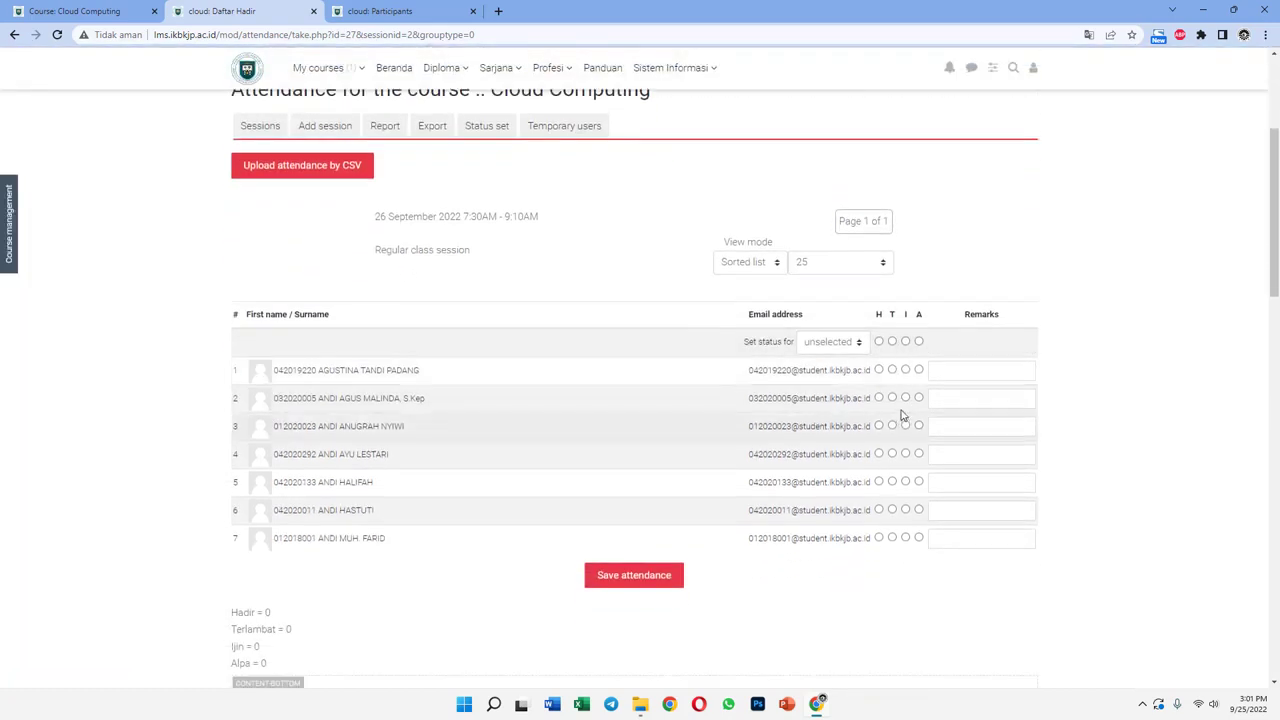
{"action": "left_click", "coordinate": [879, 397]}
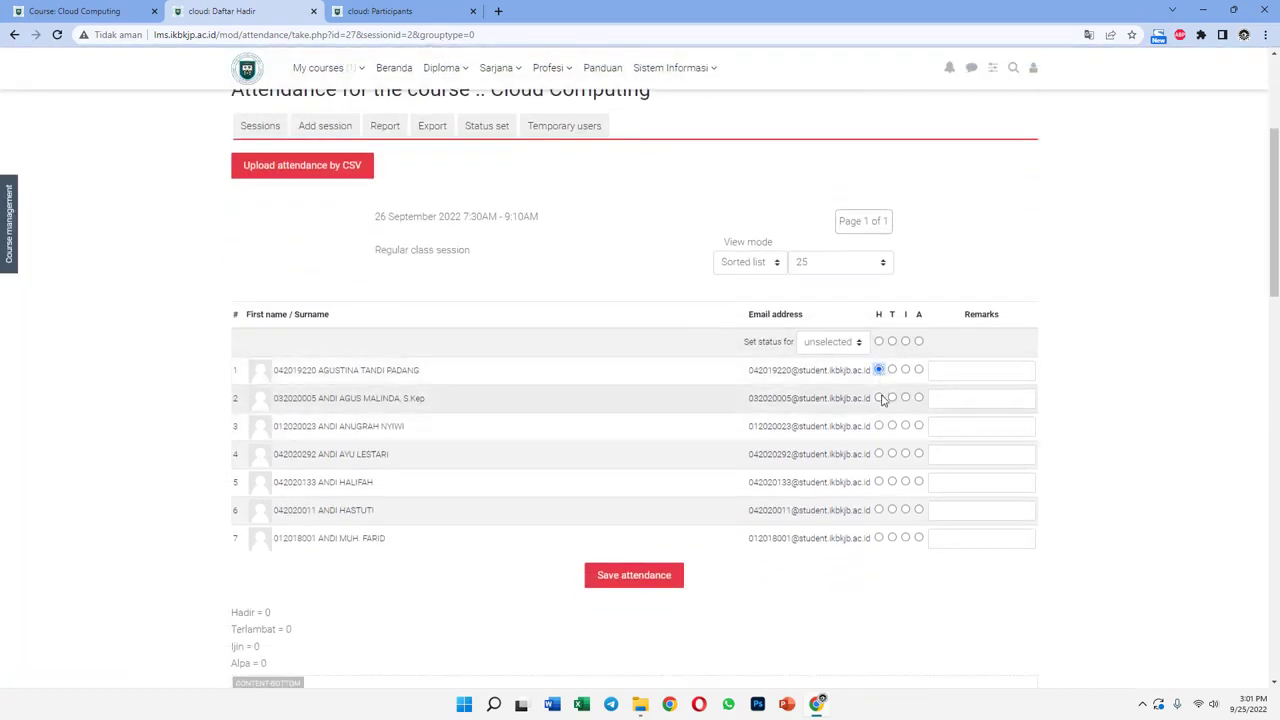
{"action": "left_click", "coordinate": [879, 453]}
{"action": "left_click", "coordinate": [879, 481]}
{"action": "left_click", "coordinate": [918, 538]}
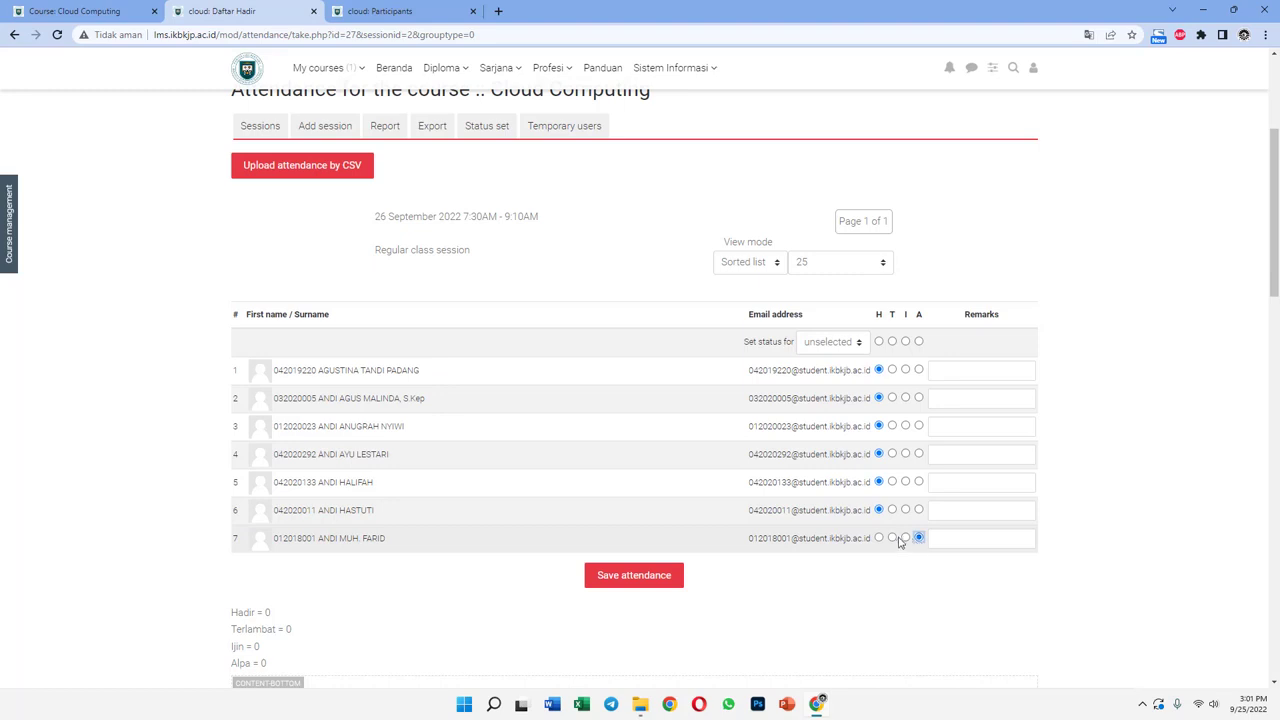
{"action": "left_click", "coordinate": [906, 538]}
{"action": "left_click", "coordinate": [950, 540]}
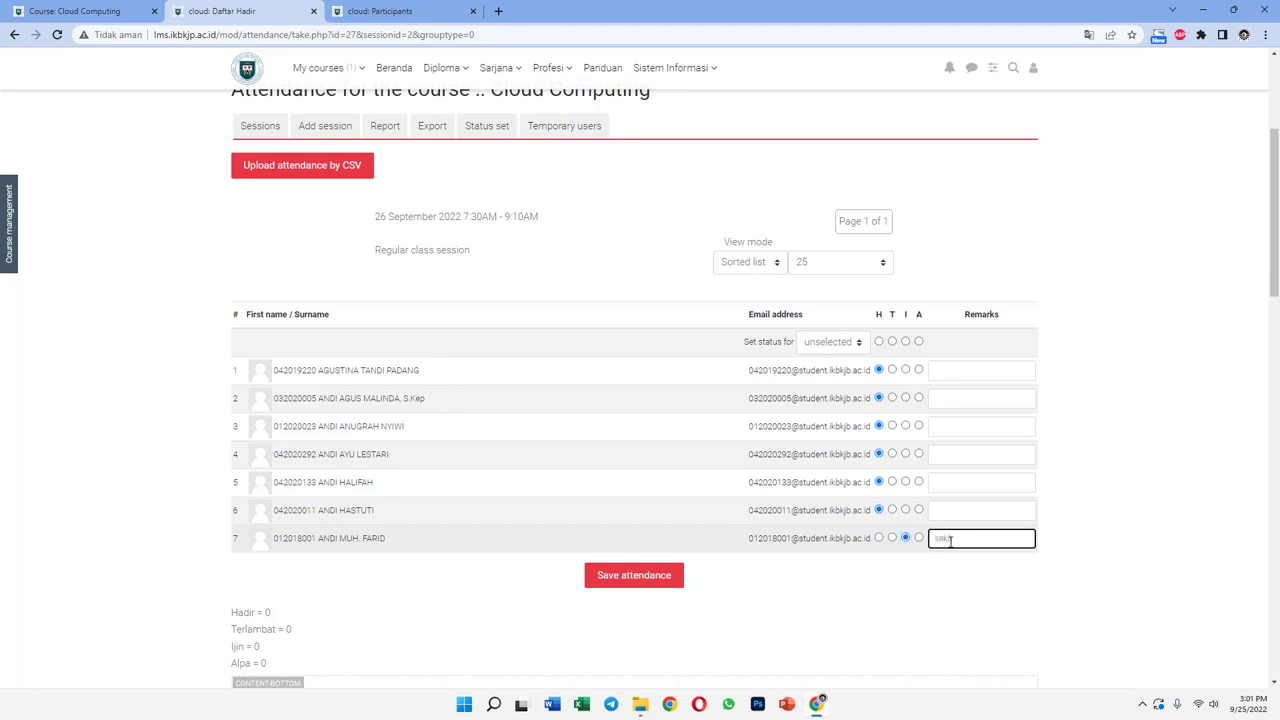
{"action": "left_click", "coordinate": [651, 575]}
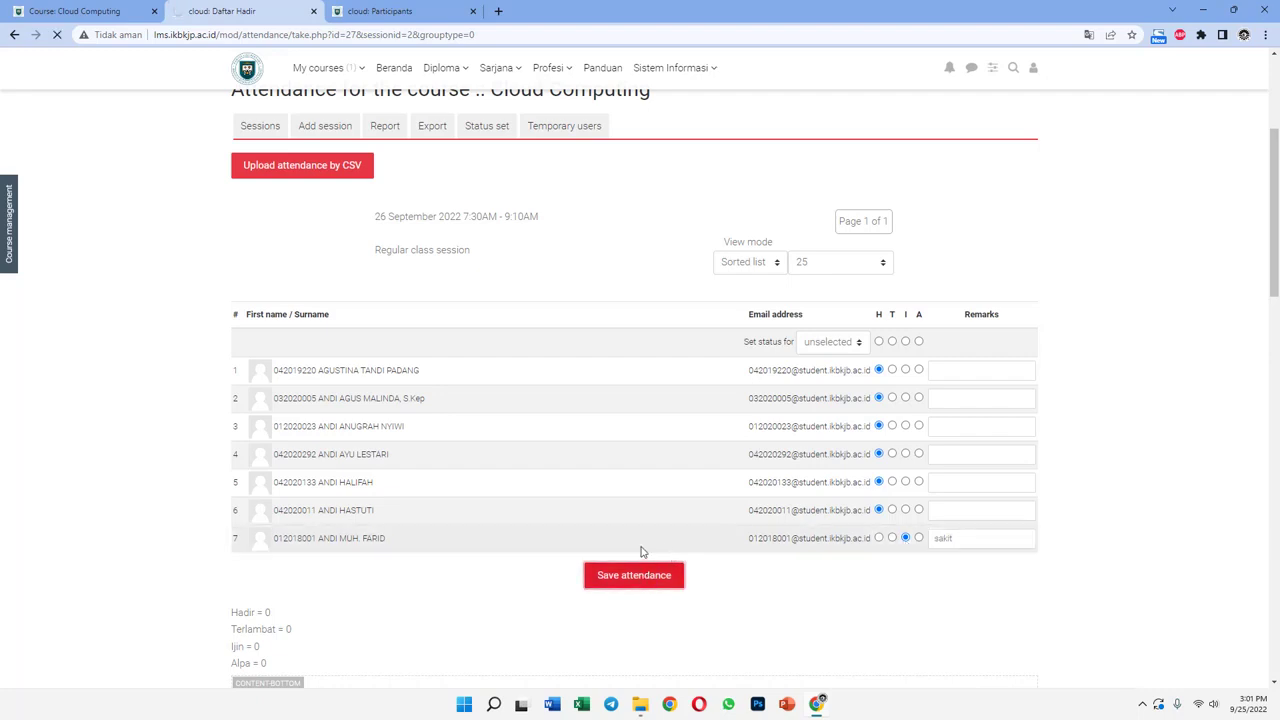
Open attendance taking for the 3 October 2022 session and open the first student's attendance report in a new tab.
{"action": "scroll", "coordinate": [768, 480], "scroll_direction": "down", "scroll_amount": 3}
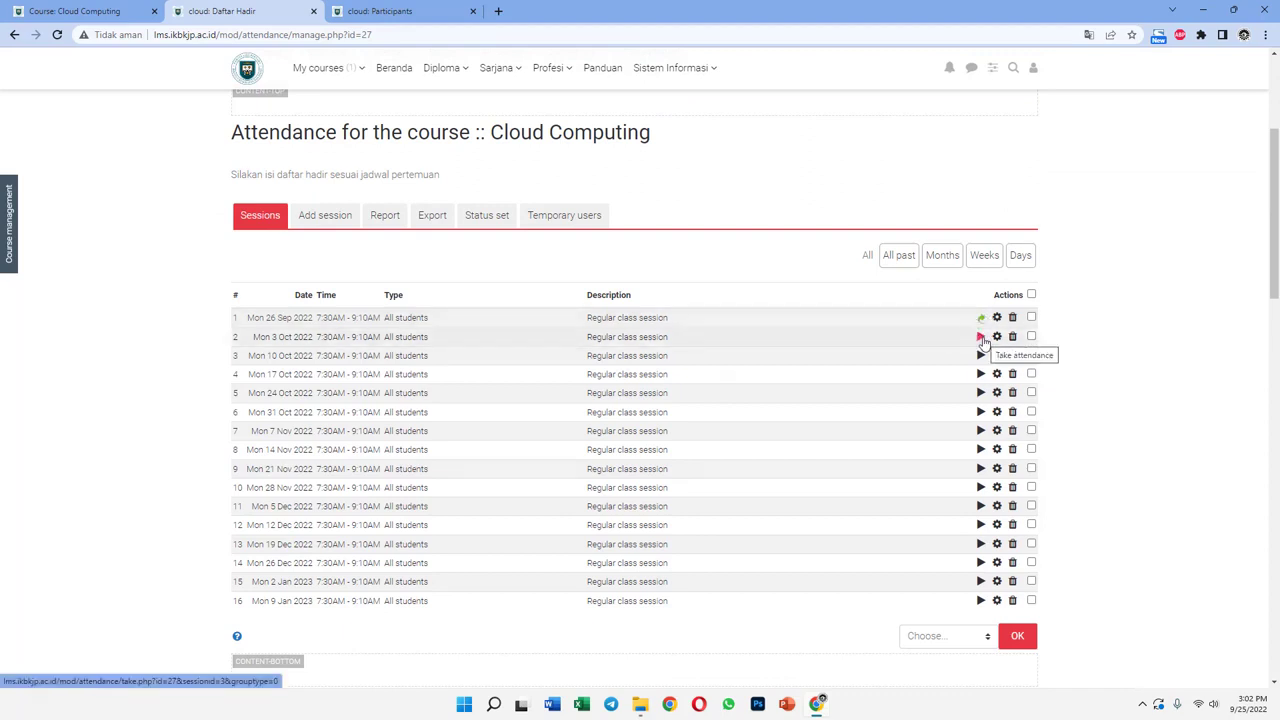
{"action": "left_click", "coordinate": [982, 338]}
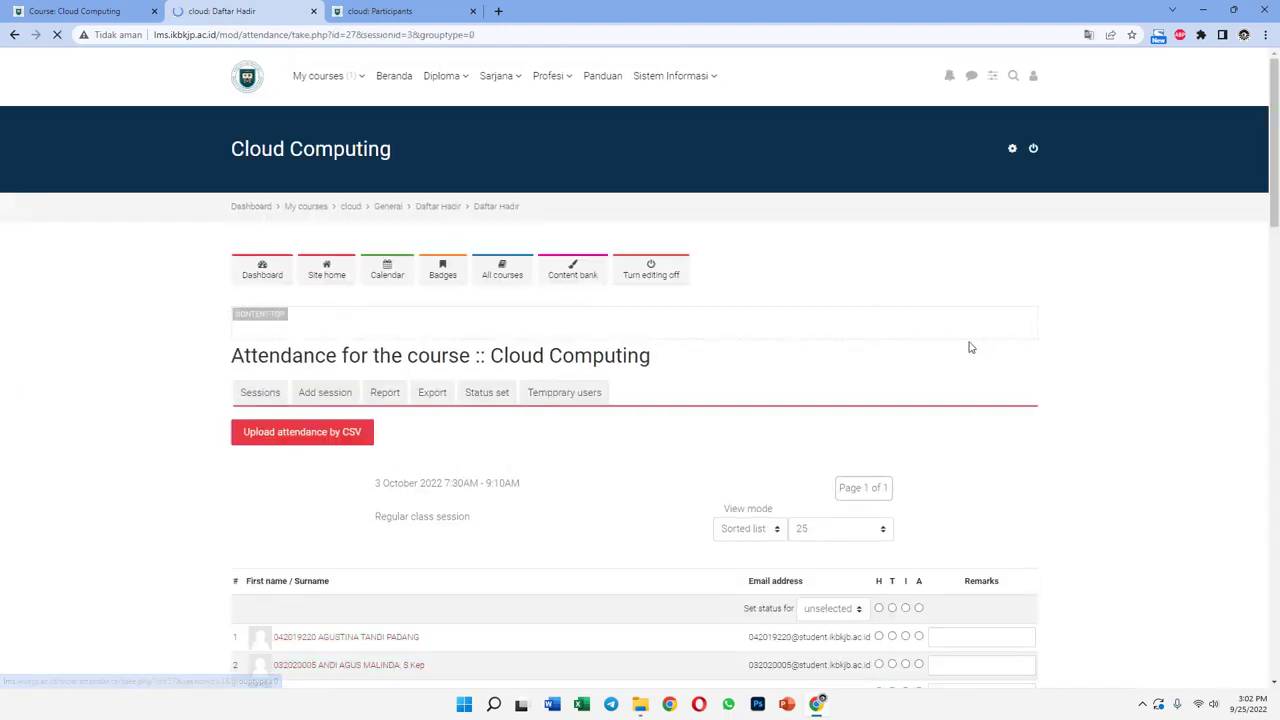
{"action": "scroll", "coordinate": [880, 435], "scroll_direction": "down", "scroll_amount": 2}
{"action": "scroll", "coordinate": [546, 374], "scroll_direction": "up", "scroll_amount": 2}
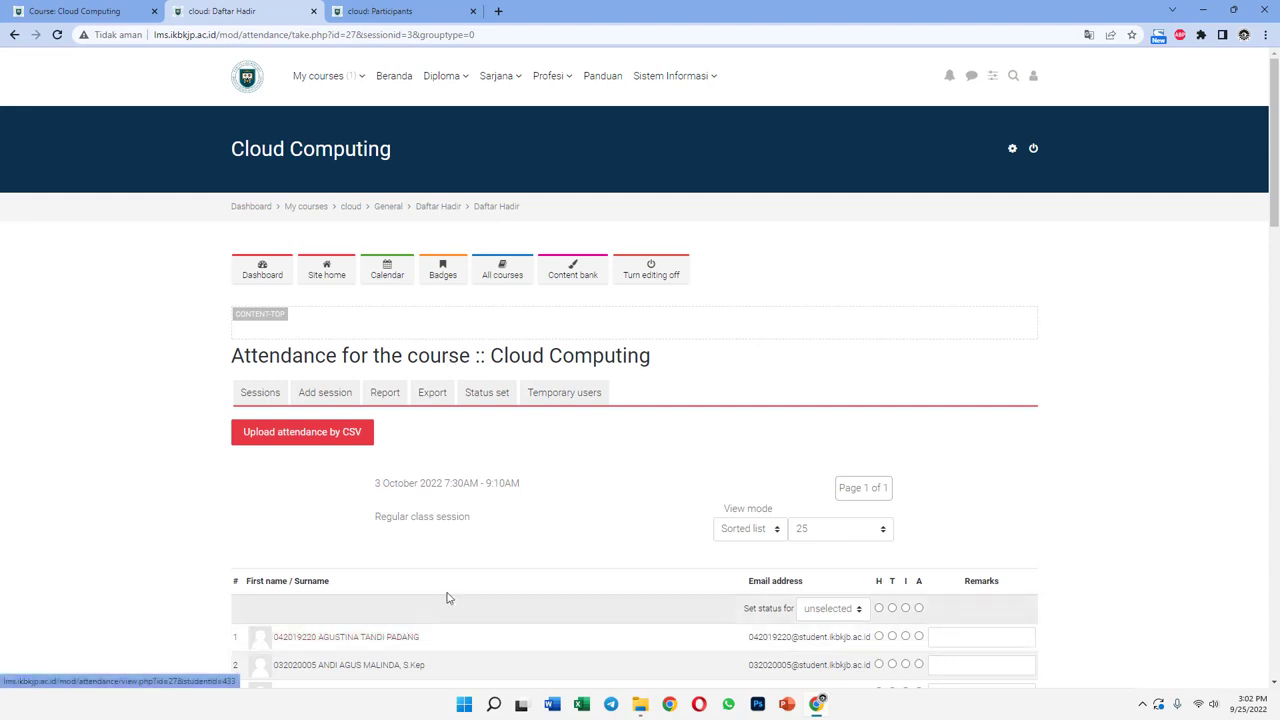
{"action": "scroll", "coordinate": [455, 560], "scroll_direction": "down", "scroll_amount": 2}
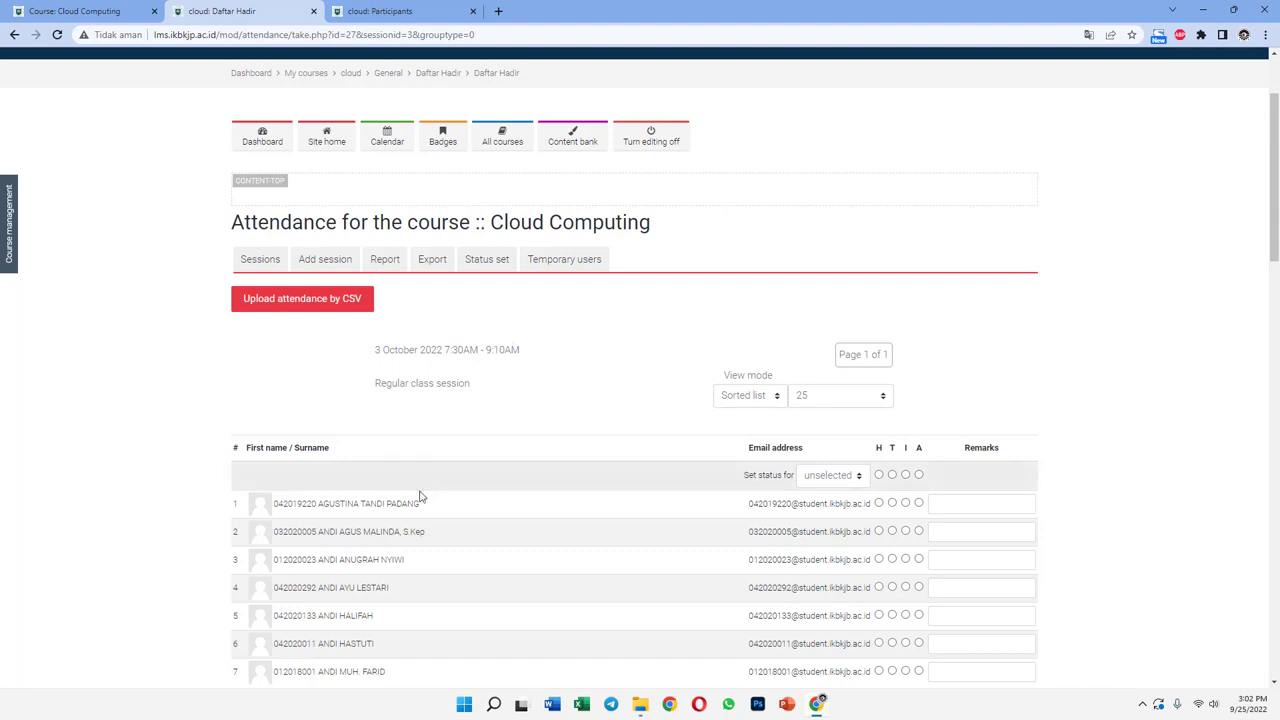
{"action": "right_click", "coordinate": [367, 505]}
{"action": "left_click", "coordinate": [410, 516]}
Return to the sessions list, open the 3 October 2022 session for editing and set its date to 25 September 2022.
{"action": "left_click", "coordinate": [268, 263]}
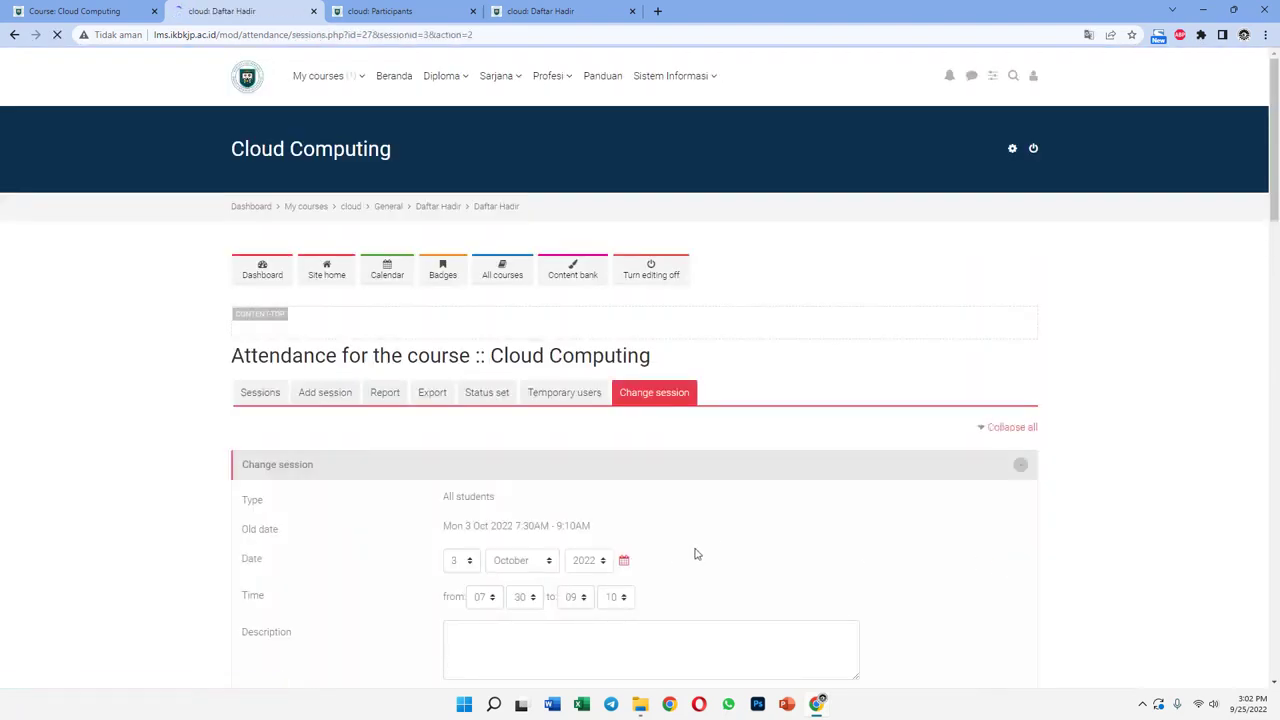
{"action": "scroll", "coordinate": [670, 545], "scroll_direction": "down", "scroll_amount": 2}
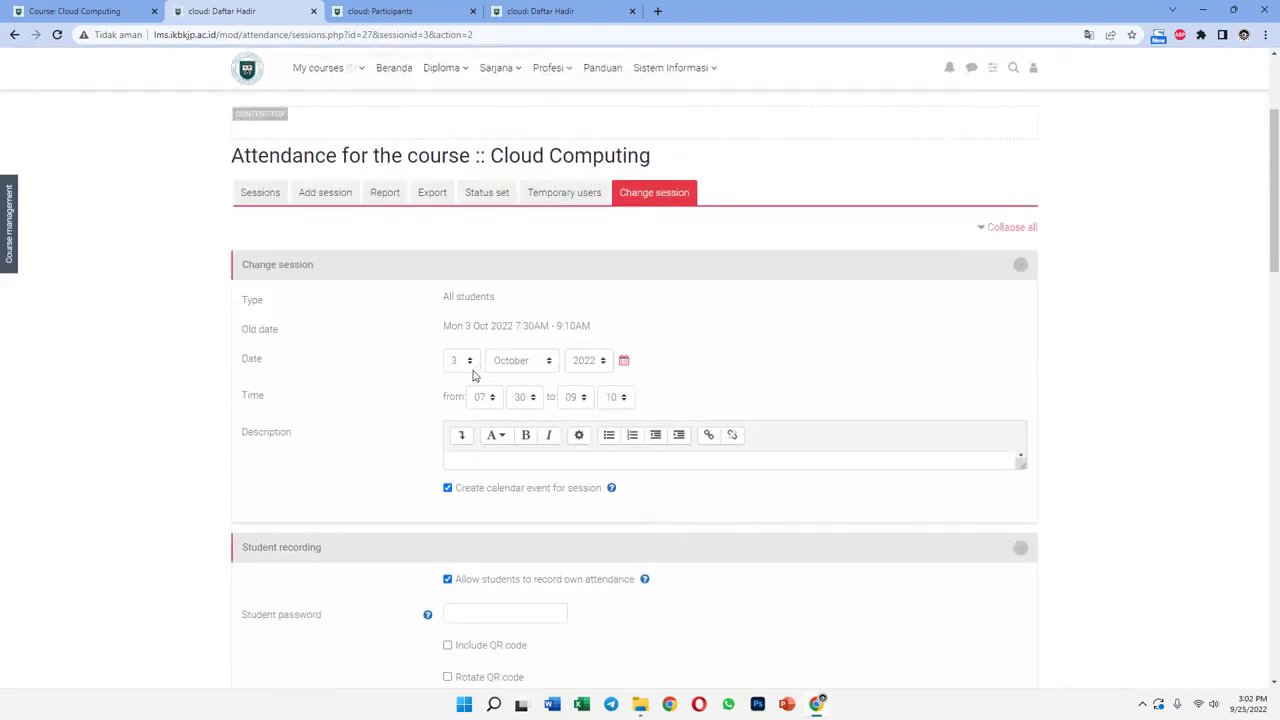
{"action": "left_click", "coordinate": [469, 362]}
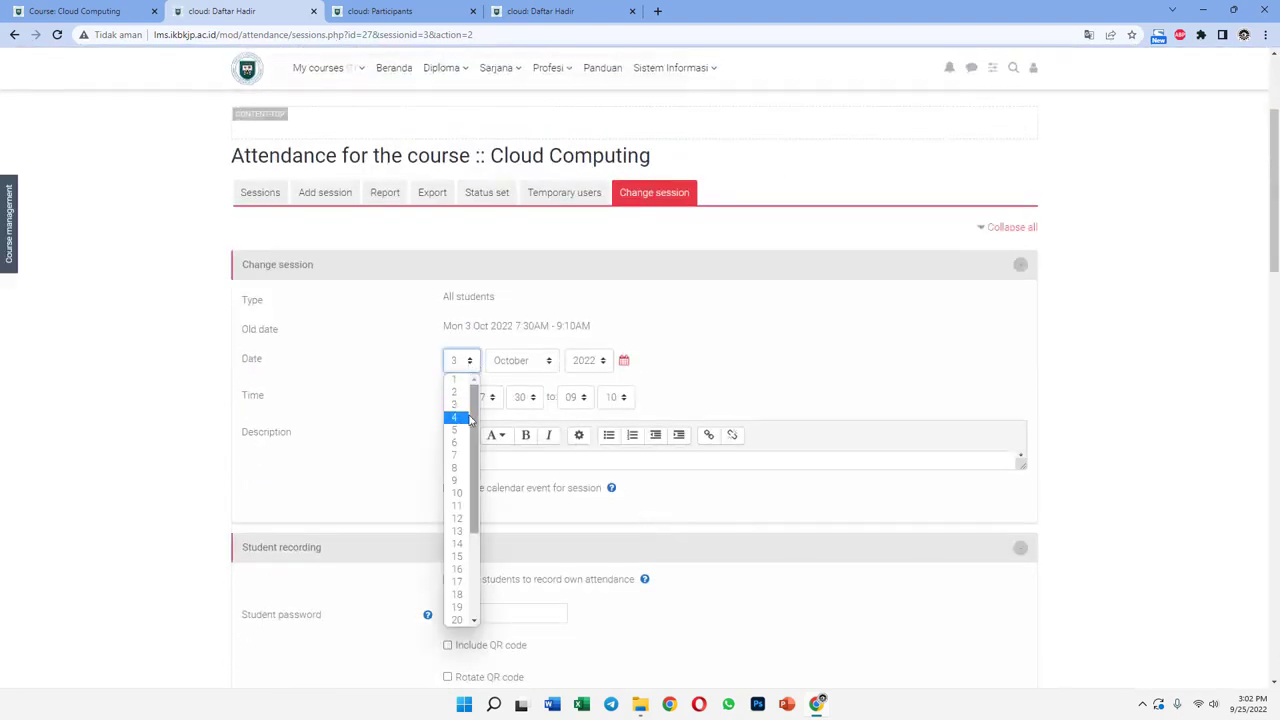
{"action": "scroll", "coordinate": [465, 480], "scroll_direction": "down", "scroll_amount": 3}
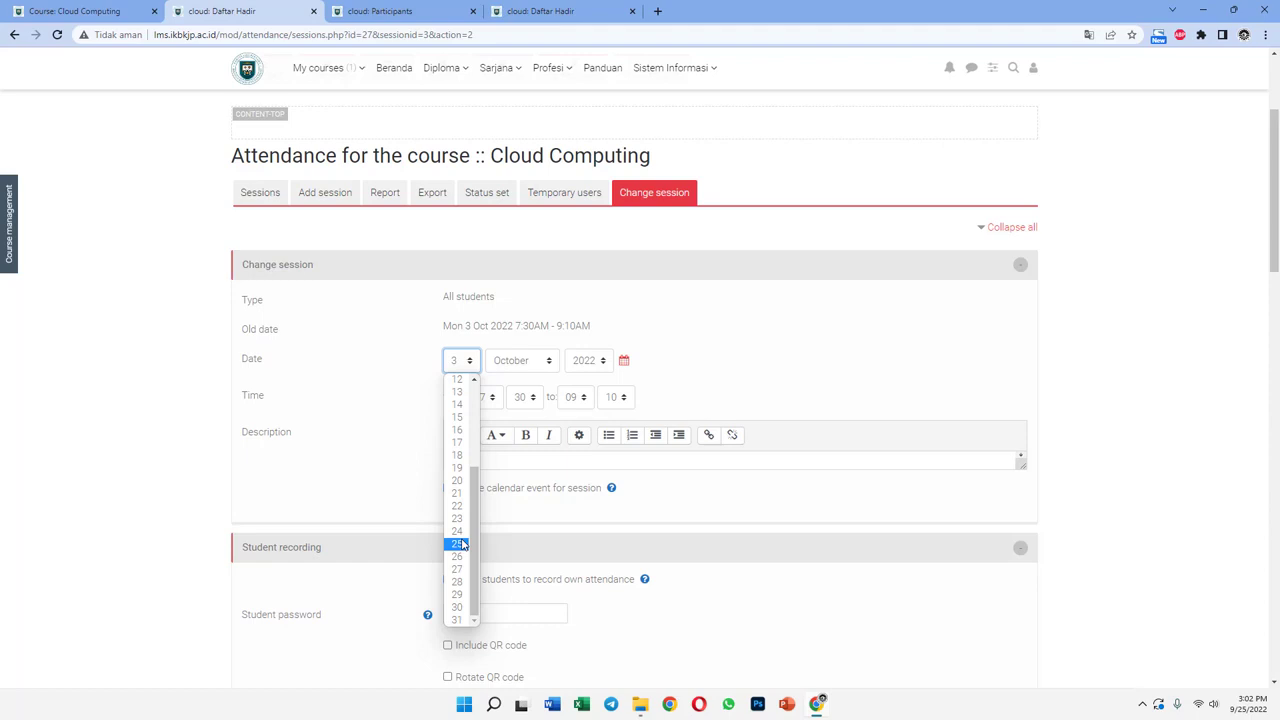
{"action": "left_click", "coordinate": [462, 545]}
{"action": "left_click", "coordinate": [522, 362]}
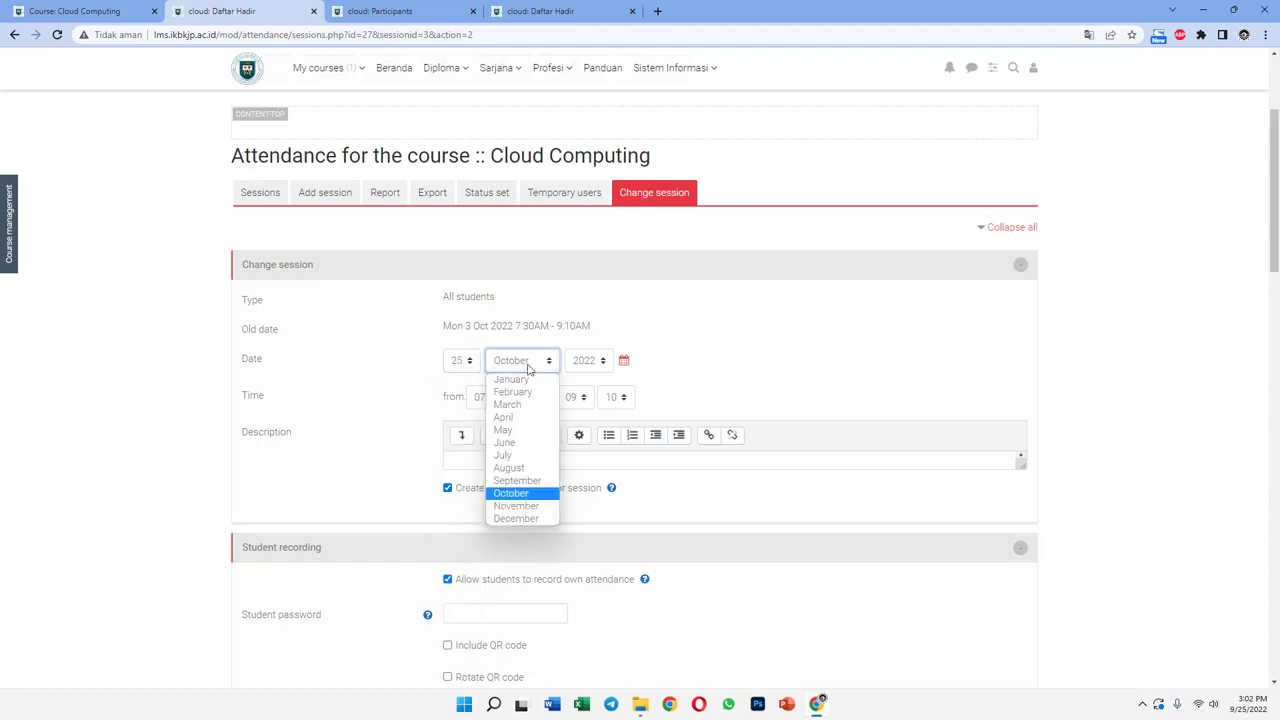
{"action": "left_click", "coordinate": [527, 466]}
Set the session's end hour to 23 and save the session changes.
{"action": "left_click", "coordinate": [484, 398]}
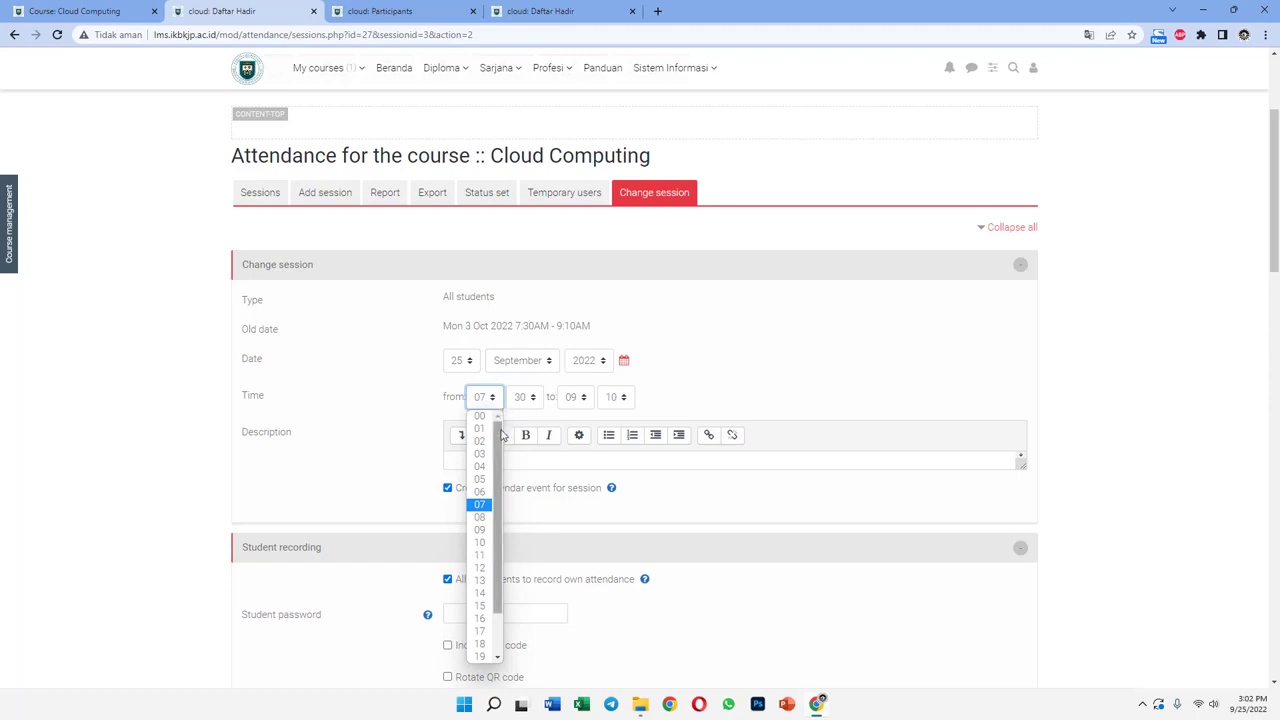
{"action": "left_click", "coordinate": [648, 425]}
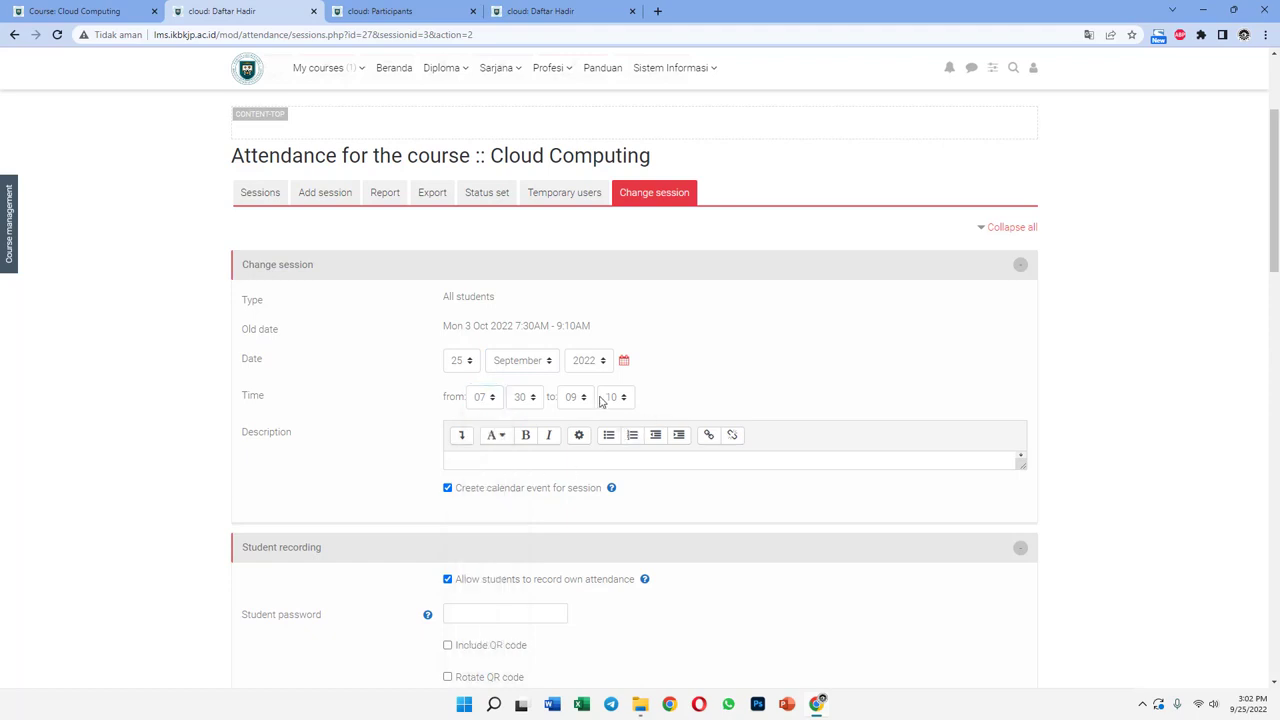
{"action": "left_click", "coordinate": [578, 397]}
{"action": "scroll", "coordinate": [593, 485], "scroll_direction": "down", "scroll_amount": 1}
{"action": "scroll", "coordinate": [575, 590], "scroll_direction": "down", "scroll_amount": 2}
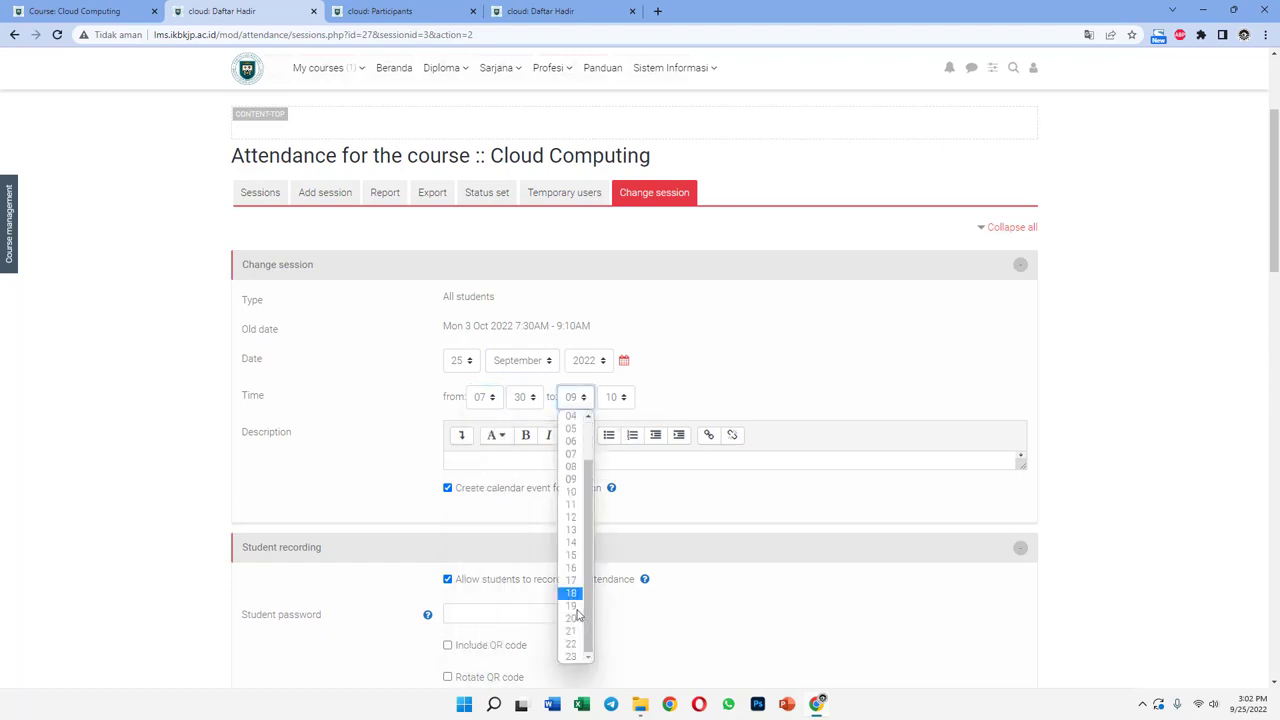
{"action": "left_click", "coordinate": [573, 655]}
{"action": "scroll", "coordinate": [773, 487], "scroll_direction": "down", "scroll_amount": 3}
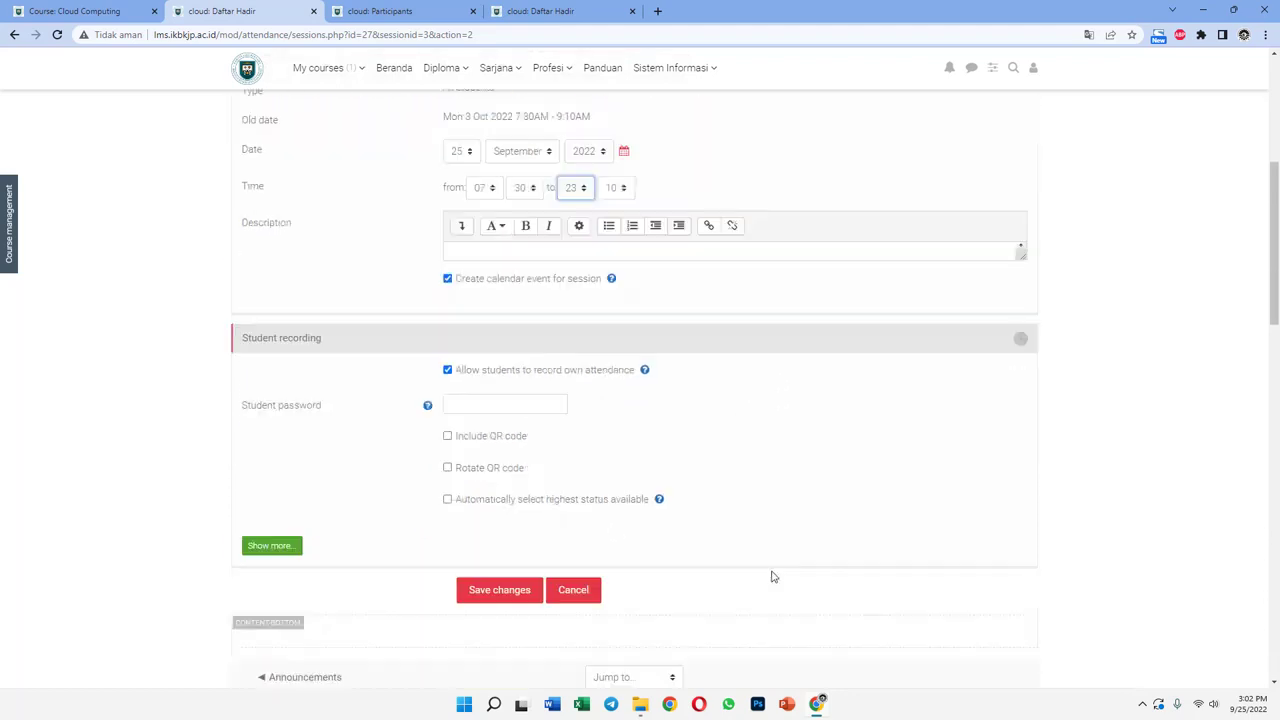
{"action": "left_click", "coordinate": [535, 533]}
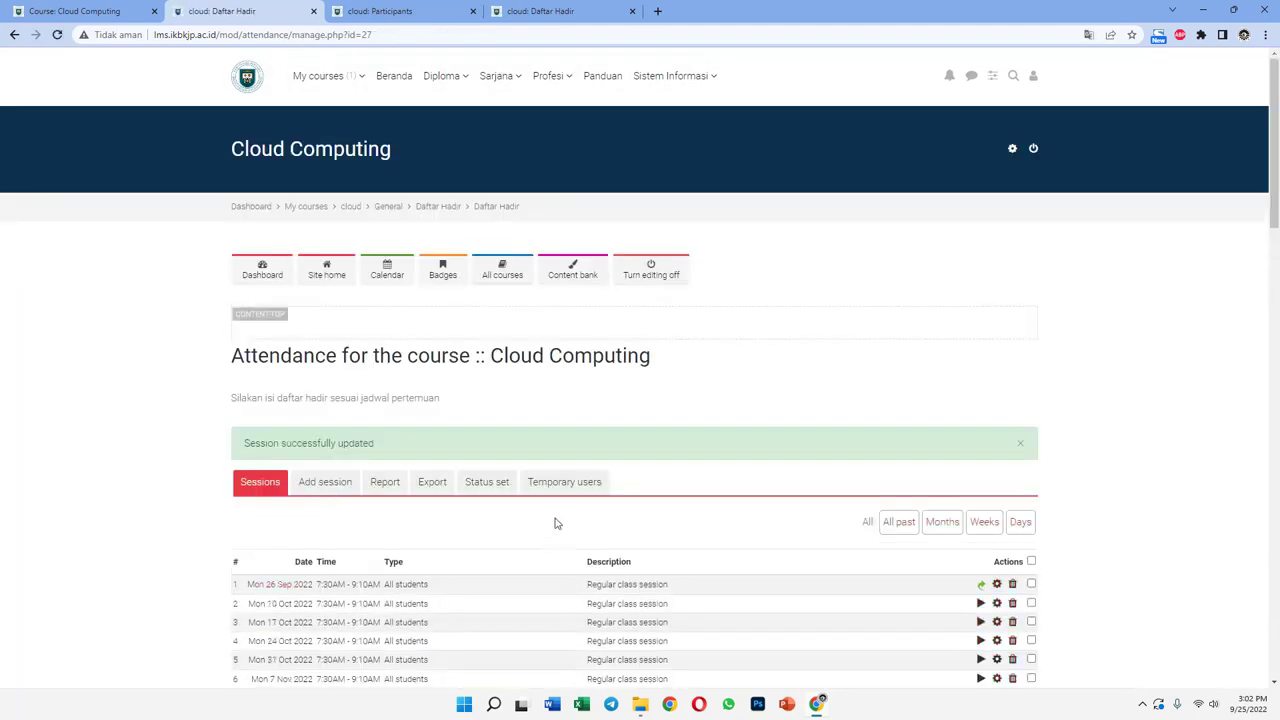
Look through the sessions list for the session moved to 25 September 2022.
{"action": "scroll", "coordinate": [650, 424], "scroll_direction": "down", "scroll_amount": 1}
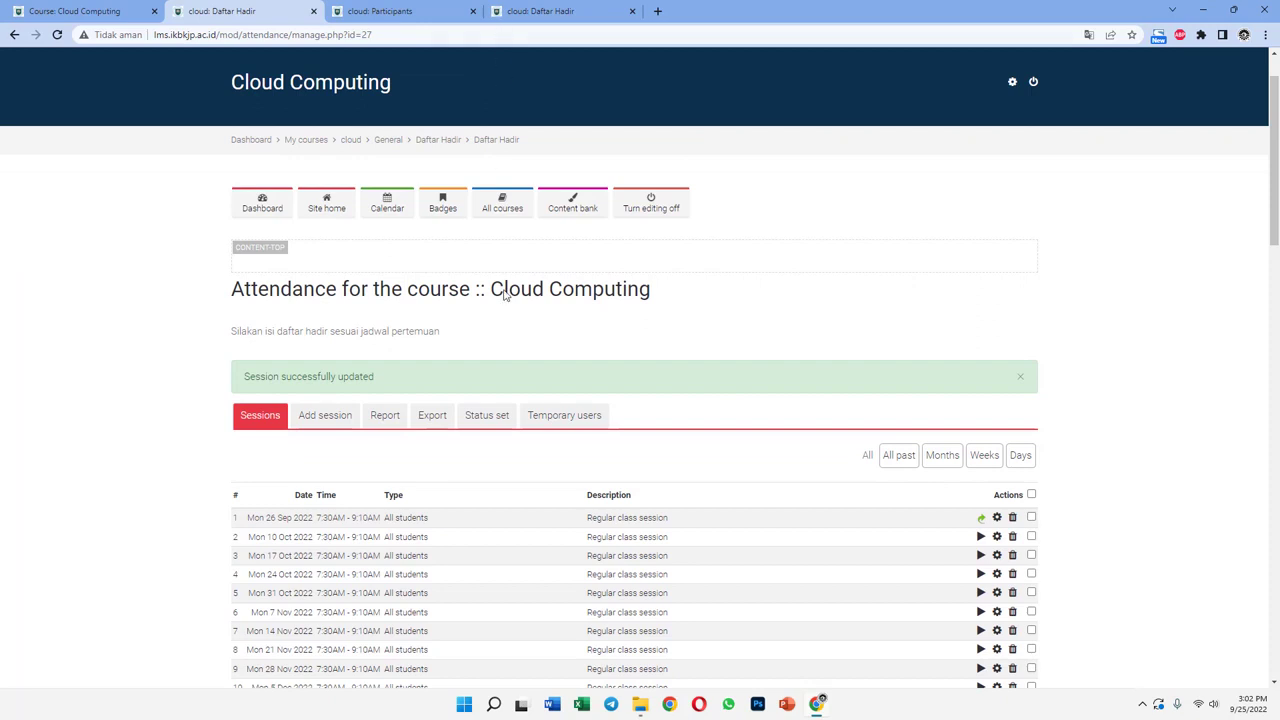
{"action": "left_click_drag", "start_coordinate": [446, 537], "coordinate": [348, 537]}
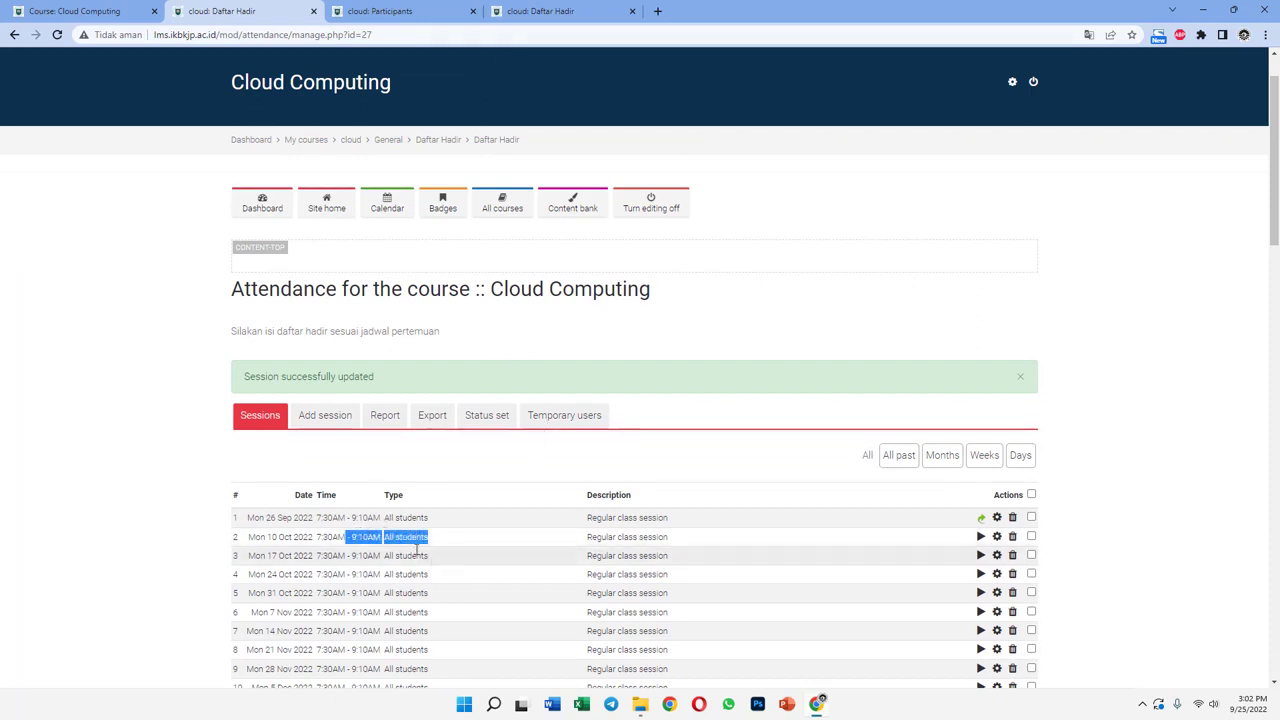
{"action": "scroll", "coordinate": [369, 508], "scroll_direction": "down", "scroll_amount": 1}
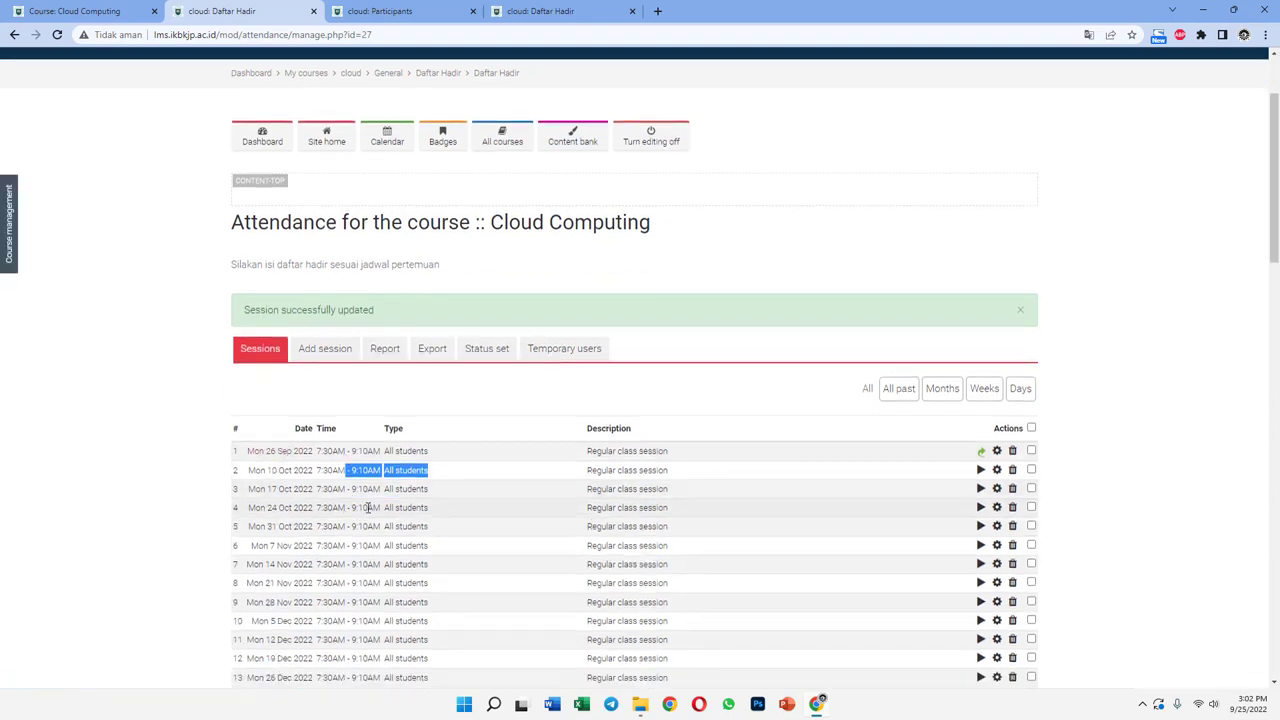
{"action": "scroll", "coordinate": [369, 508], "scroll_direction": "down", "scroll_amount": 1}
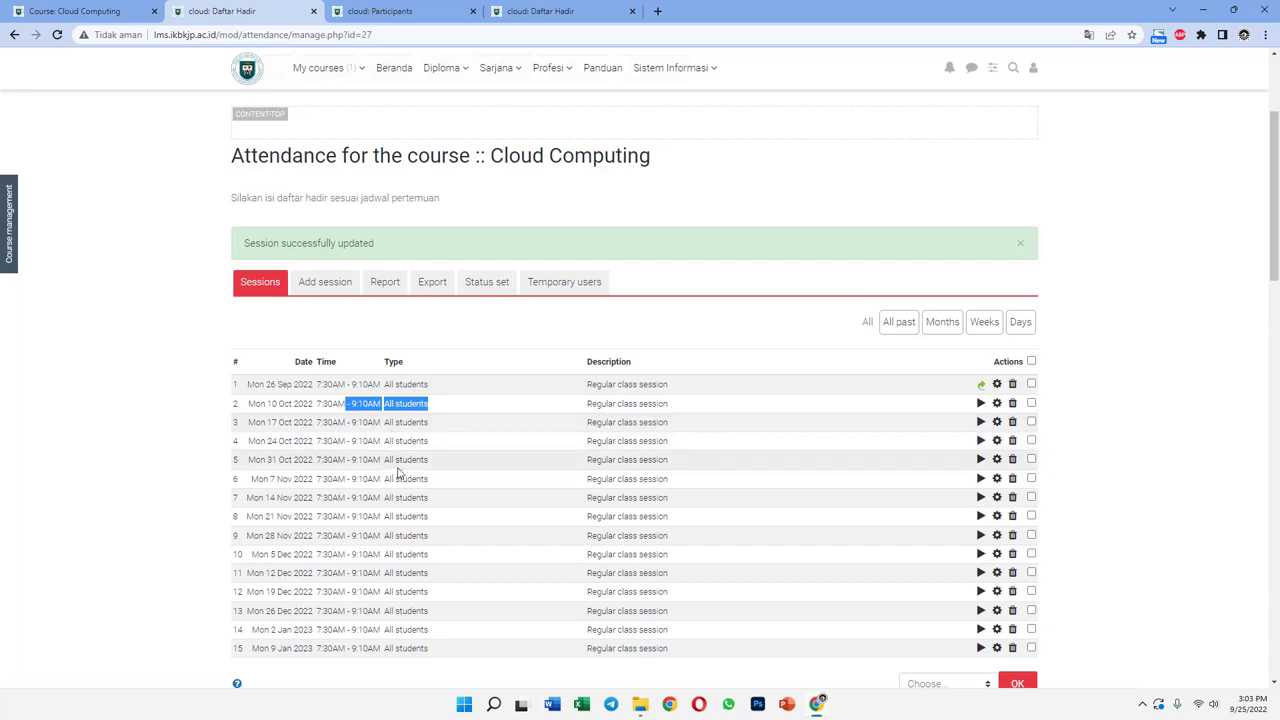
{"action": "scroll", "coordinate": [397, 460], "scroll_direction": "down", "scroll_amount": 2}
{"action": "scroll", "coordinate": [397, 477], "scroll_direction": "up", "scroll_amount": 2}
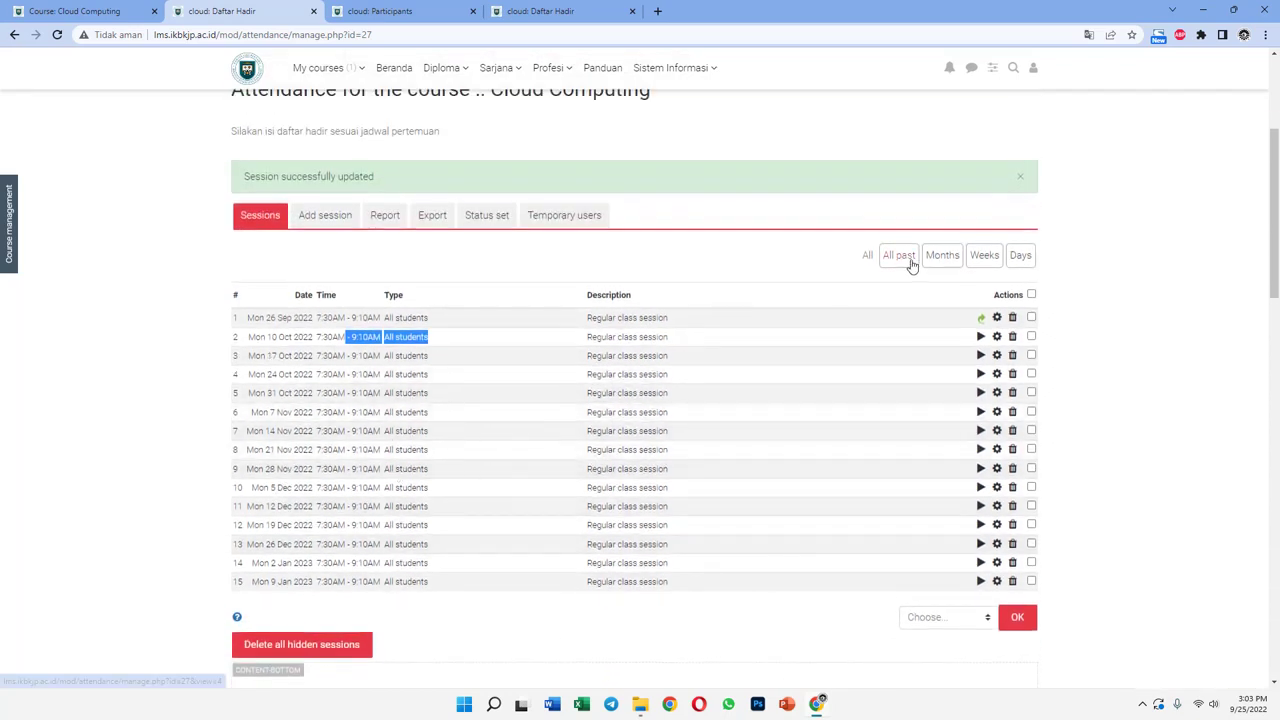
Open the 10 October 2022 session for editing and set its date to 25 September 2022.
{"action": "left_click", "coordinate": [880, 267]}
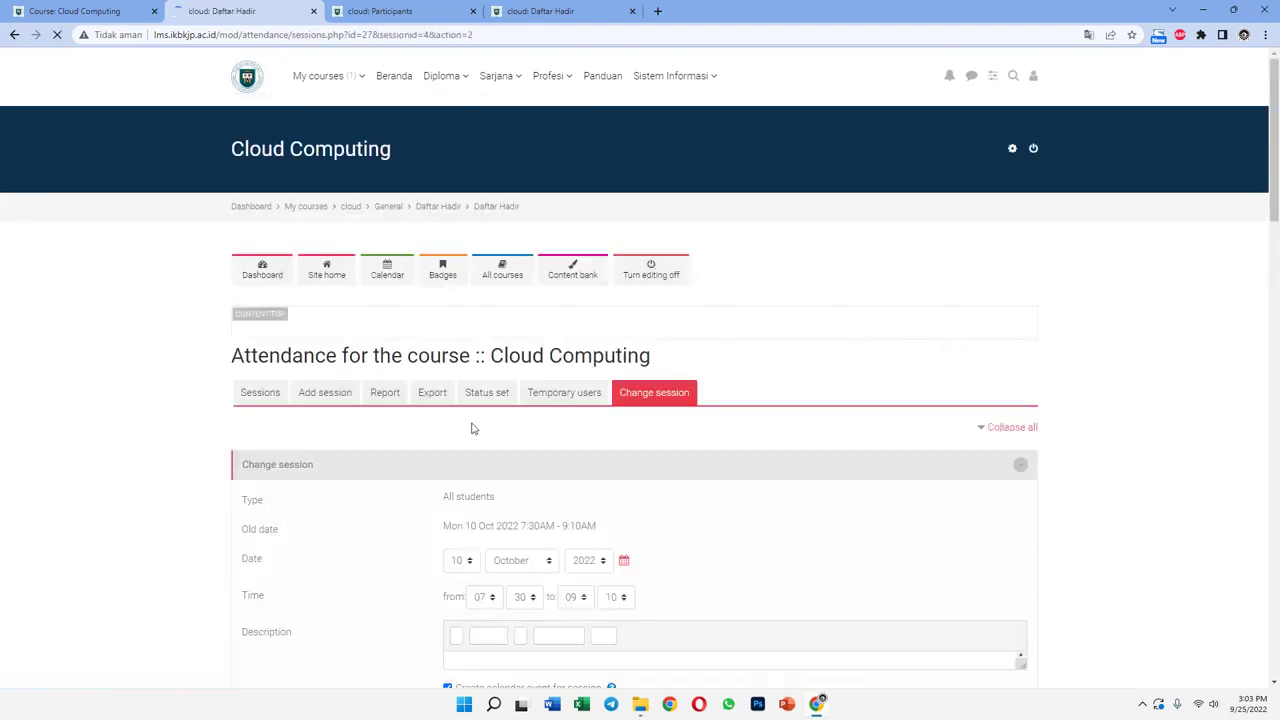
{"action": "scroll", "coordinate": [471, 425], "scroll_direction": "down", "scroll_amount": 1}
{"action": "left_click", "coordinate": [465, 437]}
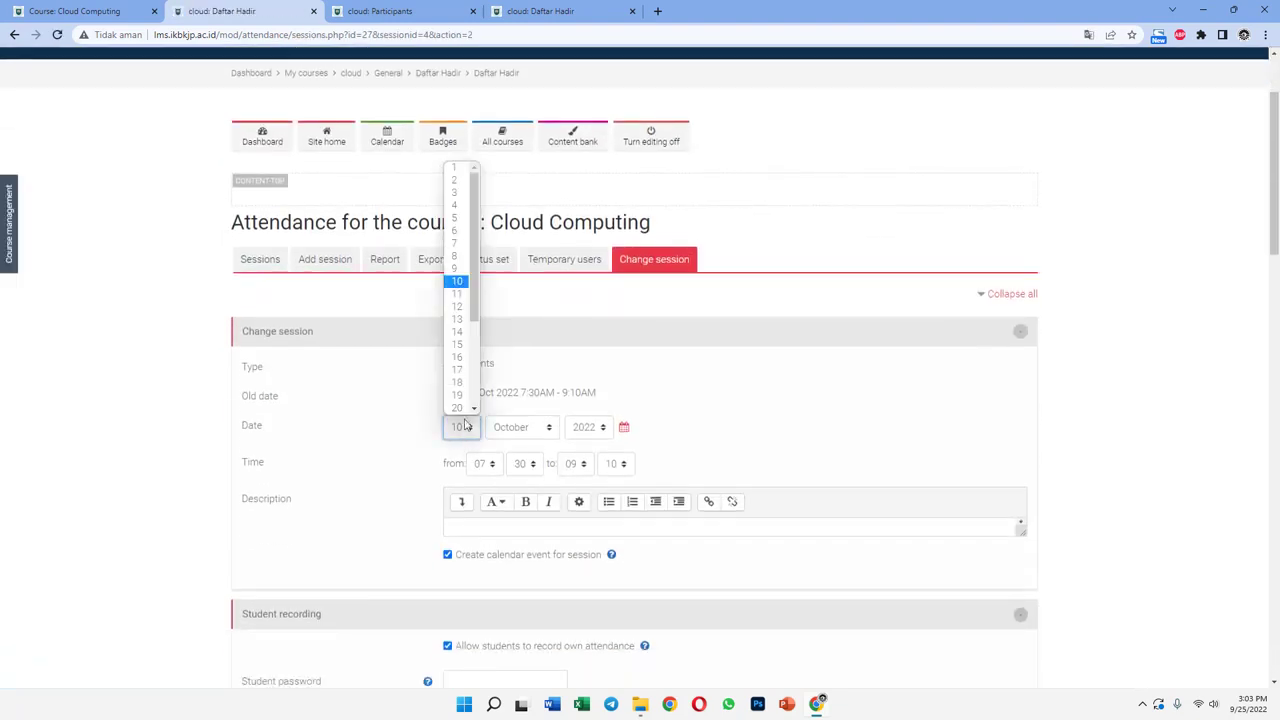
{"action": "scroll", "coordinate": [459, 375], "scroll_direction": "down", "scroll_amount": 3}
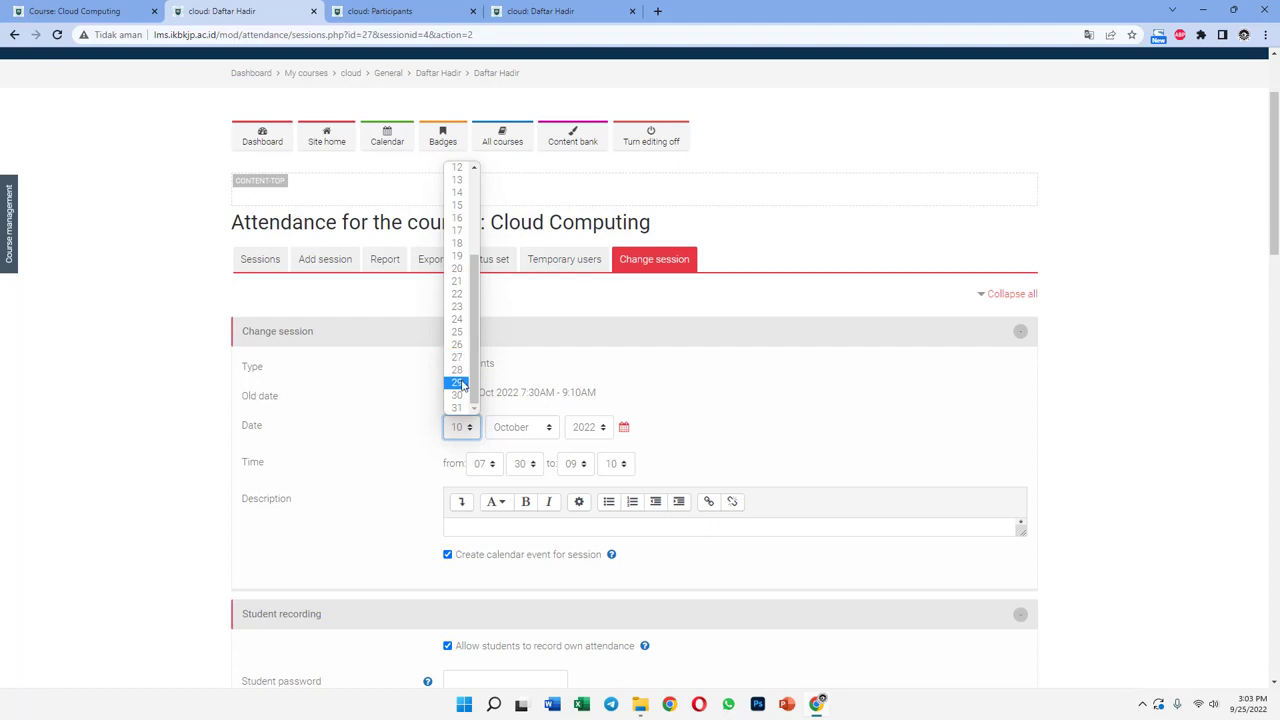
{"action": "left_click", "coordinate": [460, 331]}
{"action": "left_click", "coordinate": [525, 430]}
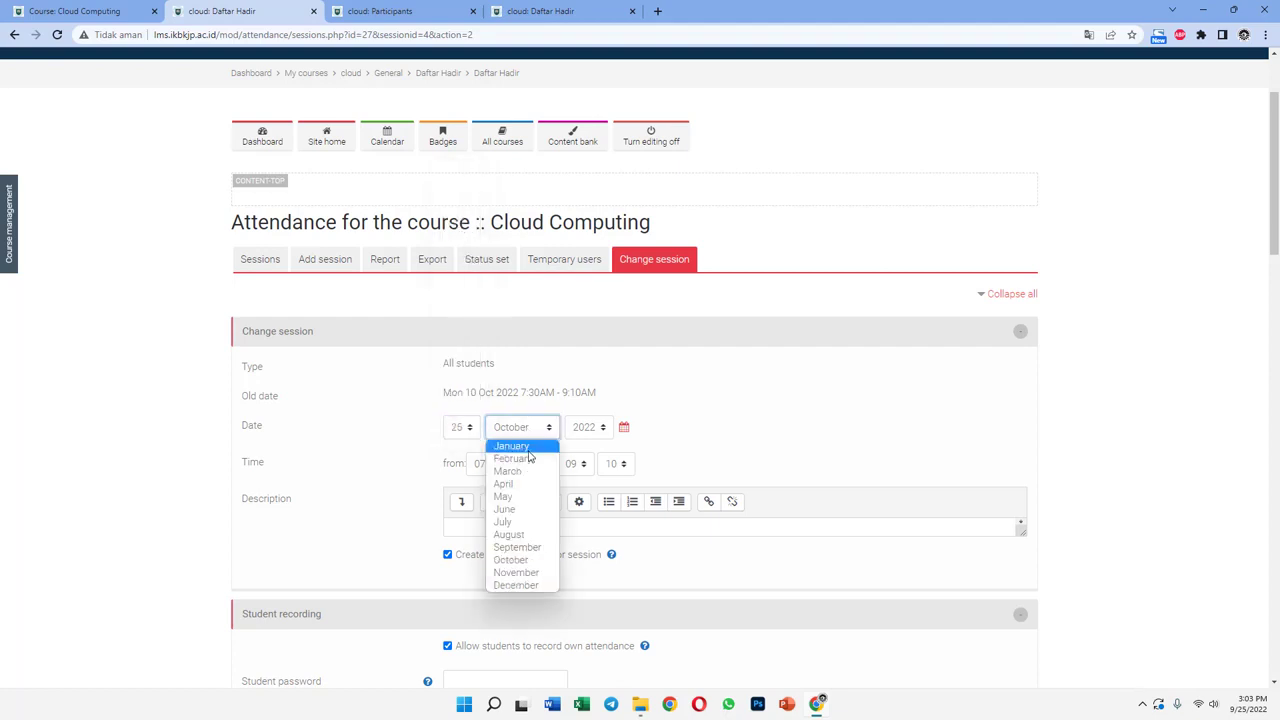
{"action": "left_click", "coordinate": [510, 553]}
{"action": "key", "text": "Up"}
Set the end hour of the session moved from 10 October to 23 and save the changes.
{"action": "left_click", "coordinate": [583, 464]}
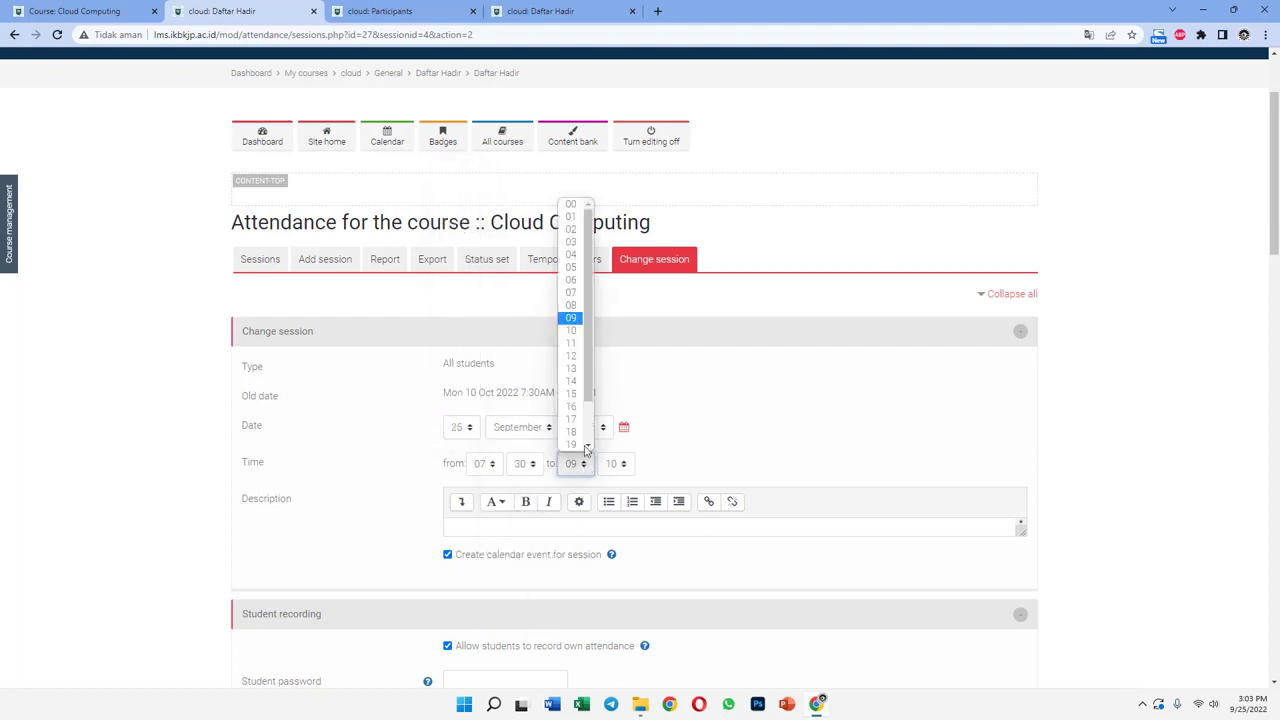
{"action": "left_click_drag", "start_coordinate": [593, 343], "coordinate": [593, 385]}
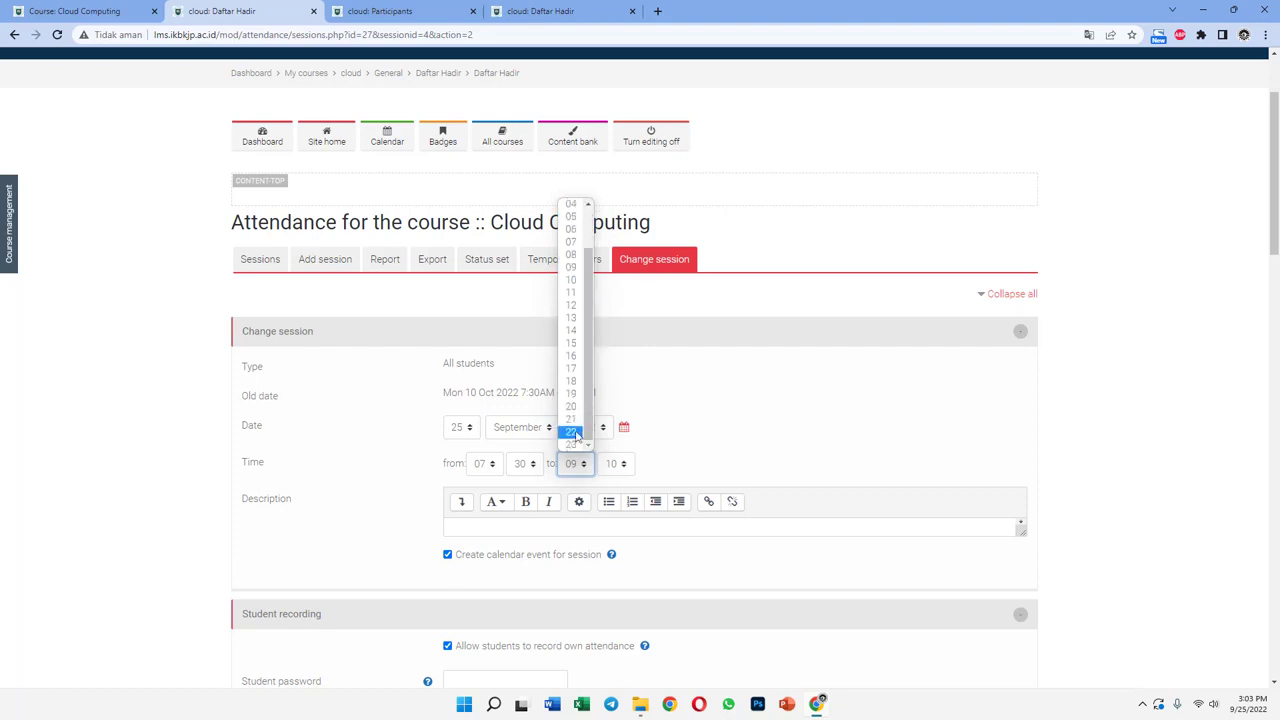
{"action": "left_click", "coordinate": [571, 441]}
{"action": "scroll", "coordinate": [630, 480], "scroll_direction": "down", "scroll_amount": 2}
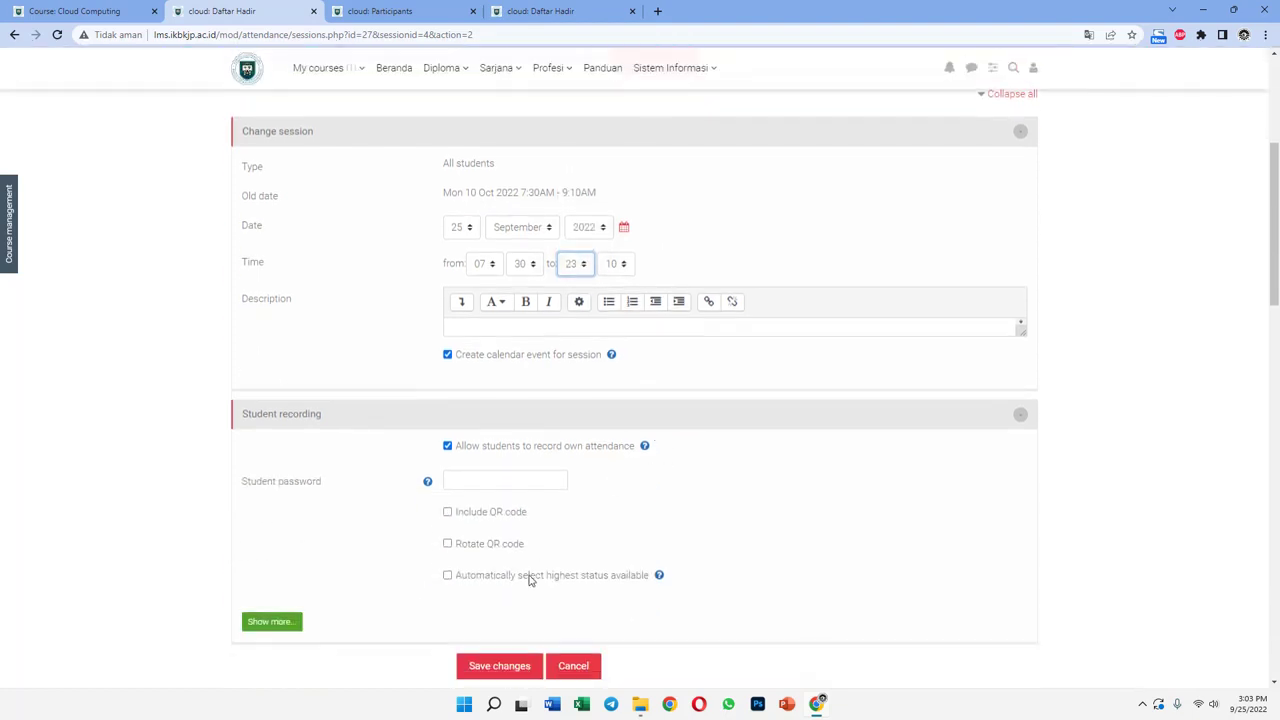
{"action": "left_click", "coordinate": [510, 666]}
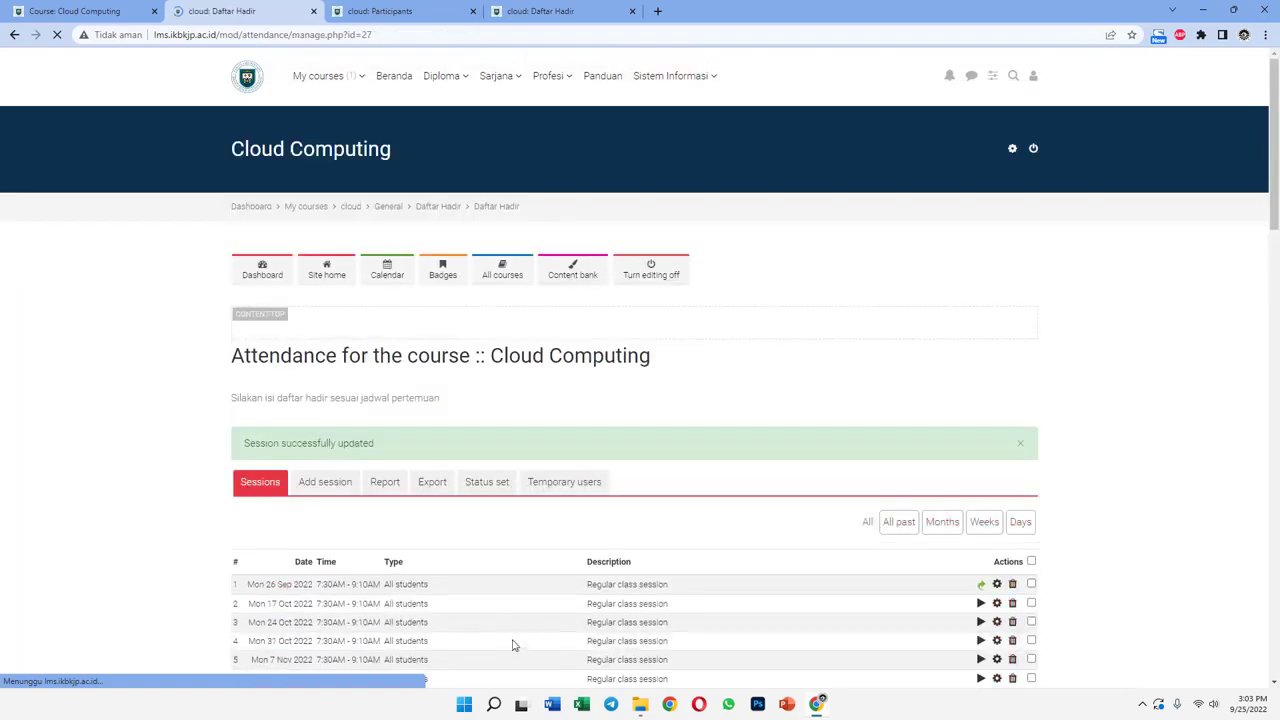
Check the updated sessions list and switch to the first student's attendance report to review the listed sessions.
{"action": "scroll", "coordinate": [550, 542], "scroll_direction": "down", "scroll_amount": 1}
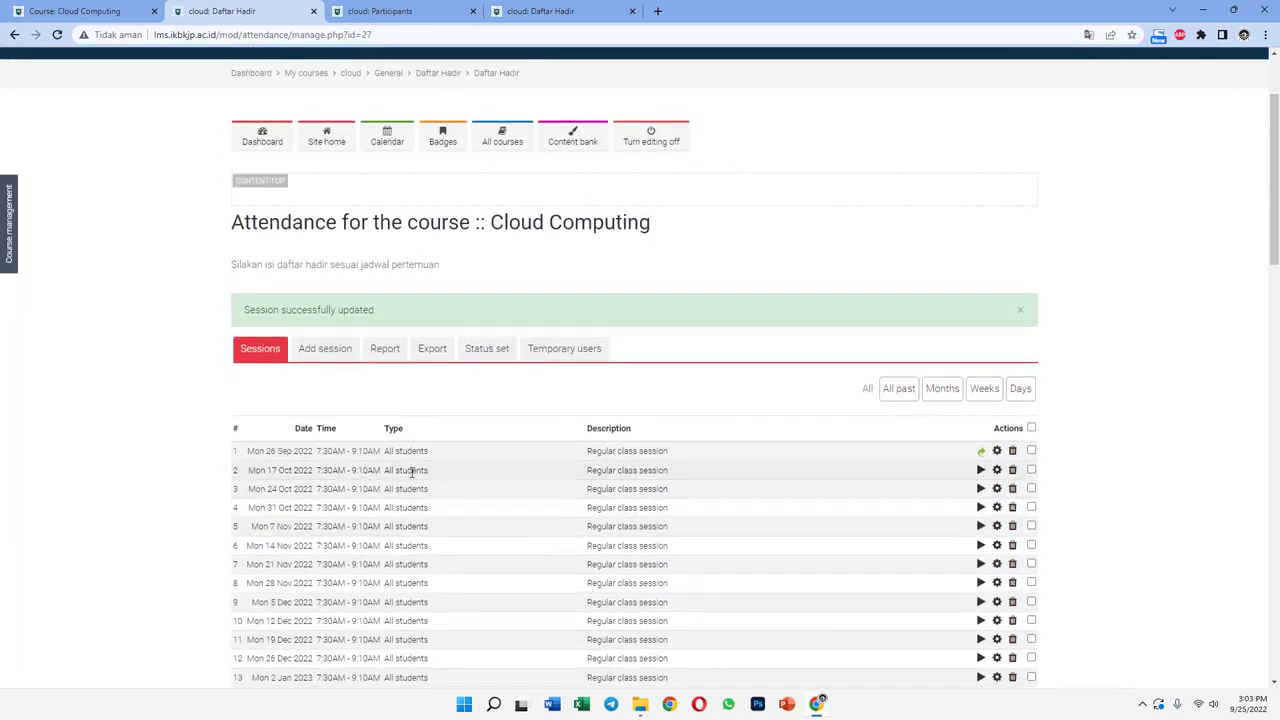
{"action": "left_click", "coordinate": [398, 11]}
{"action": "left_click", "coordinate": [584, 19]}
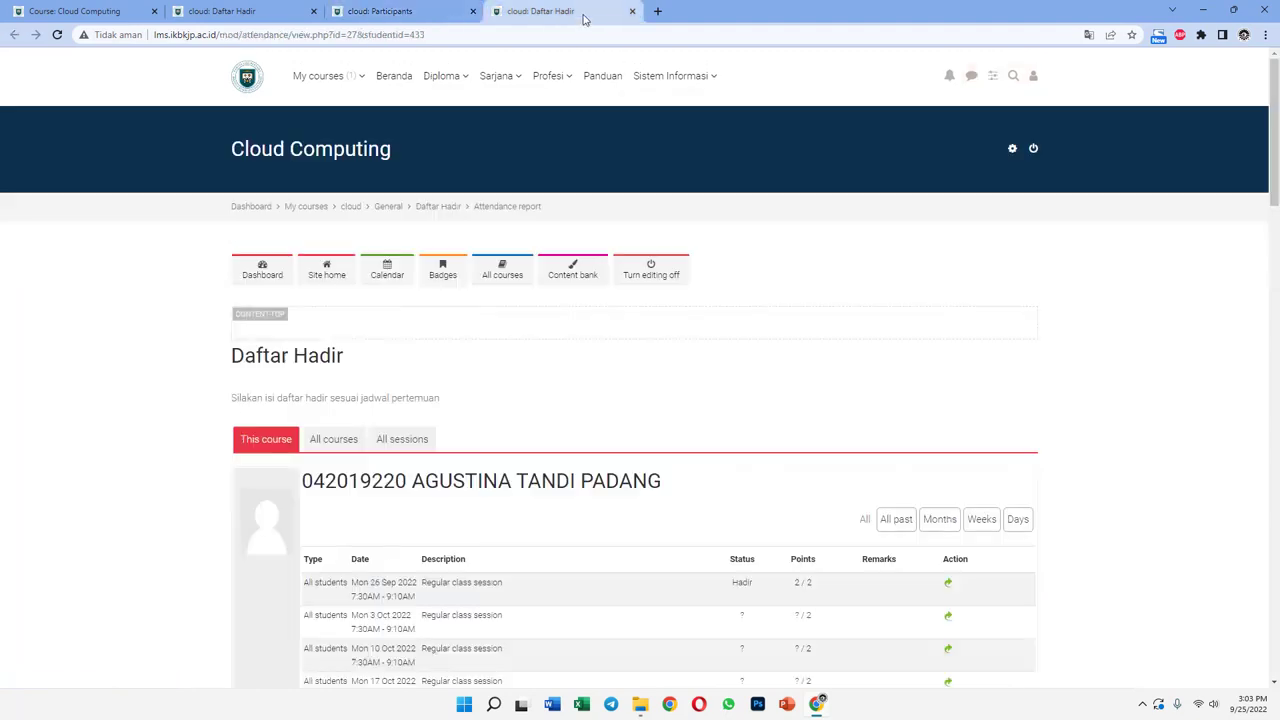
{"action": "scroll", "coordinate": [505, 490], "scroll_direction": "down", "scroll_amount": 1}
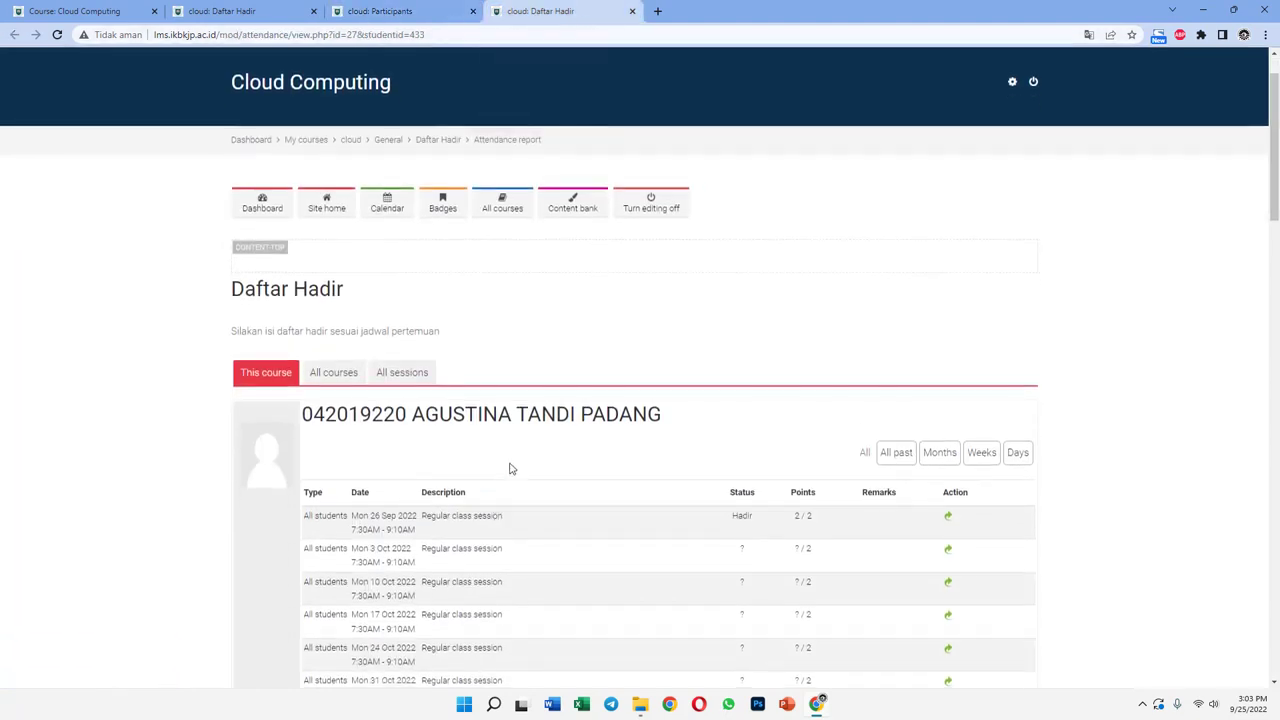
Look through the first student's attendance report and highlight the student number in its heading.
{"action": "scroll", "coordinate": [527, 455], "scroll_direction": "down", "scroll_amount": 1}
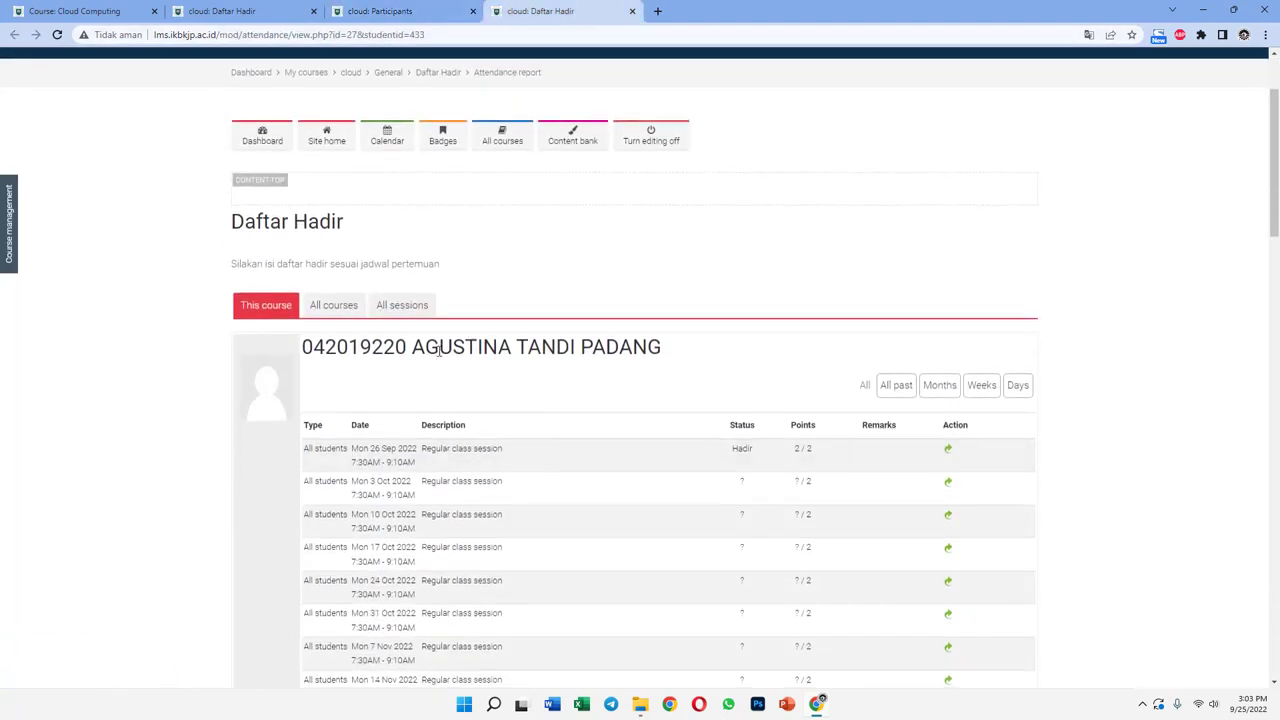
{"action": "scroll", "coordinate": [440, 340], "scroll_direction": "down", "scroll_amount": 1}
{"action": "scroll", "coordinate": [386, 348], "scroll_direction": "up", "scroll_amount": 1}
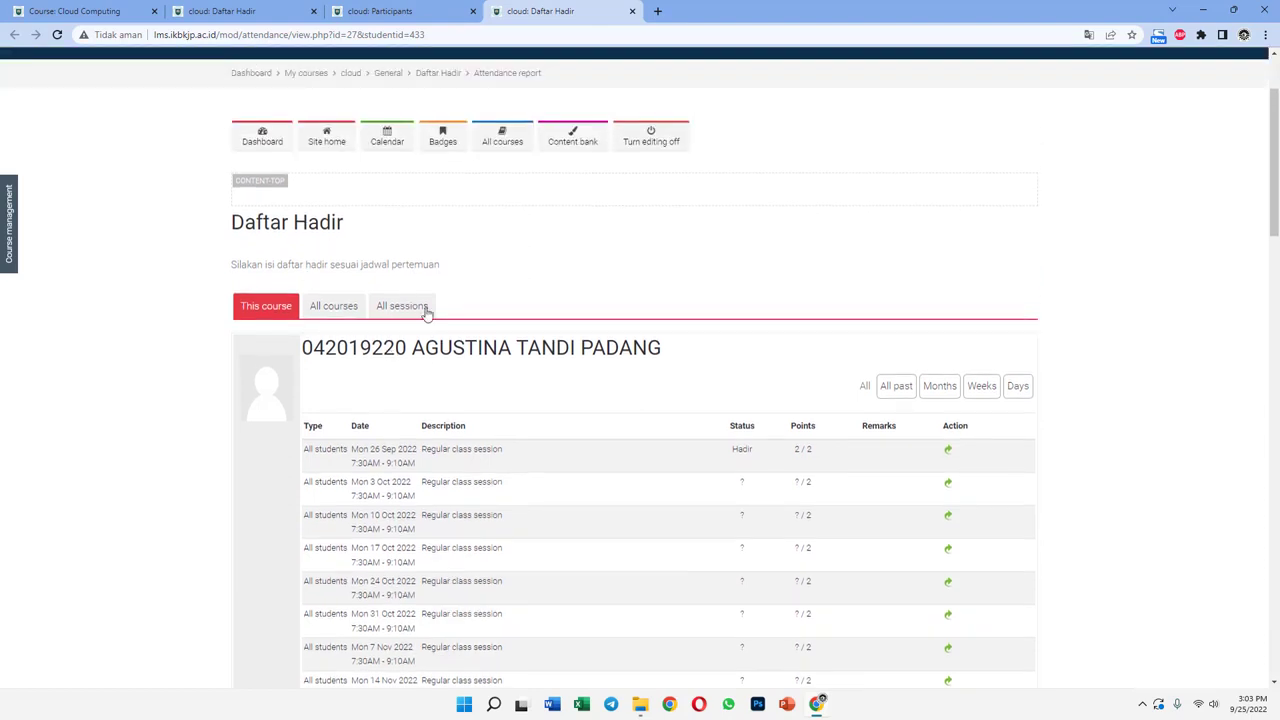
{"action": "left_click_drag", "start_coordinate": [407, 347], "coordinate": [306, 347]}
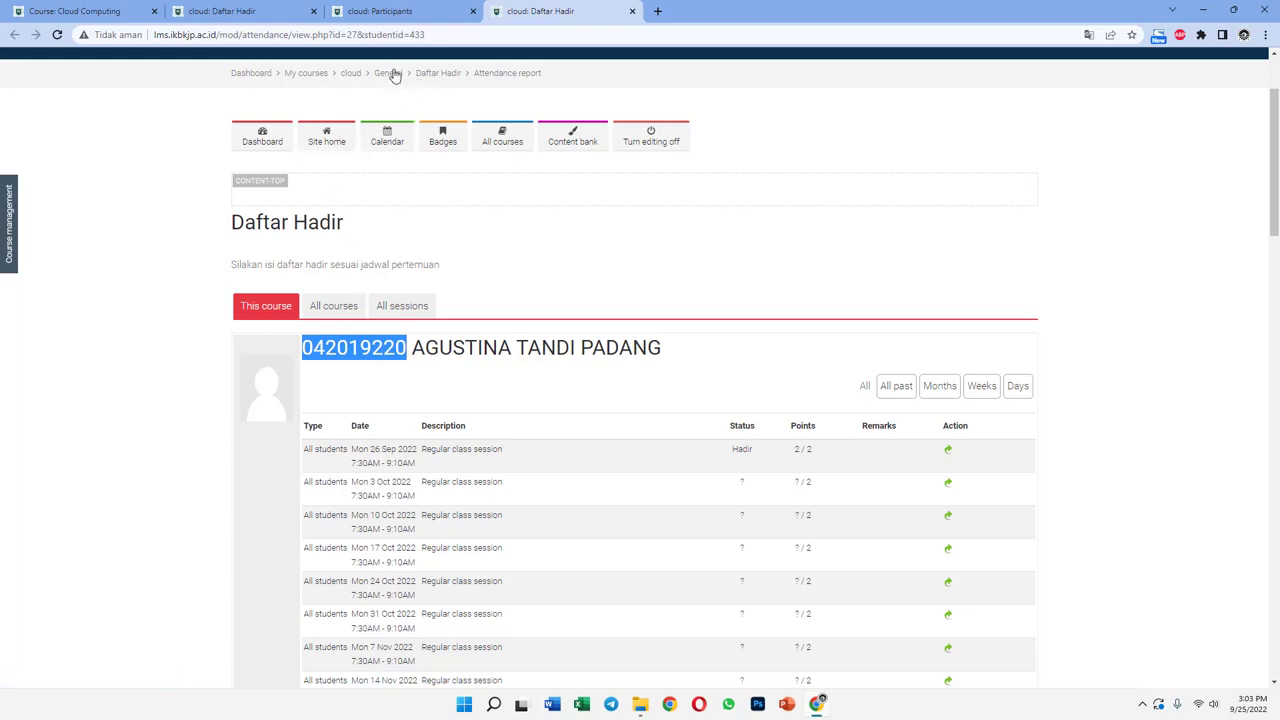
Return to the Cloud Computing course page and open the course's participants list.
{"action": "left_click", "coordinate": [352, 75]}
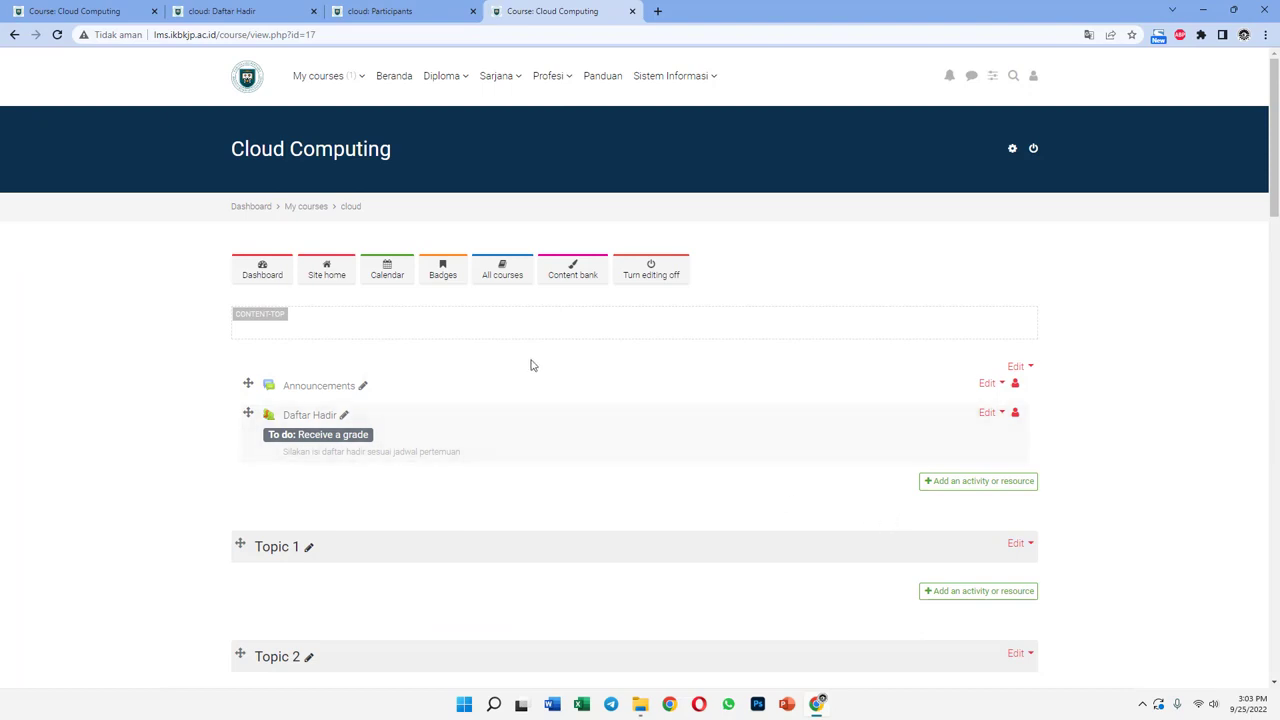
{"action": "scroll", "coordinate": [526, 409], "scroll_direction": "down", "scroll_amount": 15}
{"action": "scroll", "coordinate": [460, 428], "scroll_direction": "up", "scroll_amount": 1}
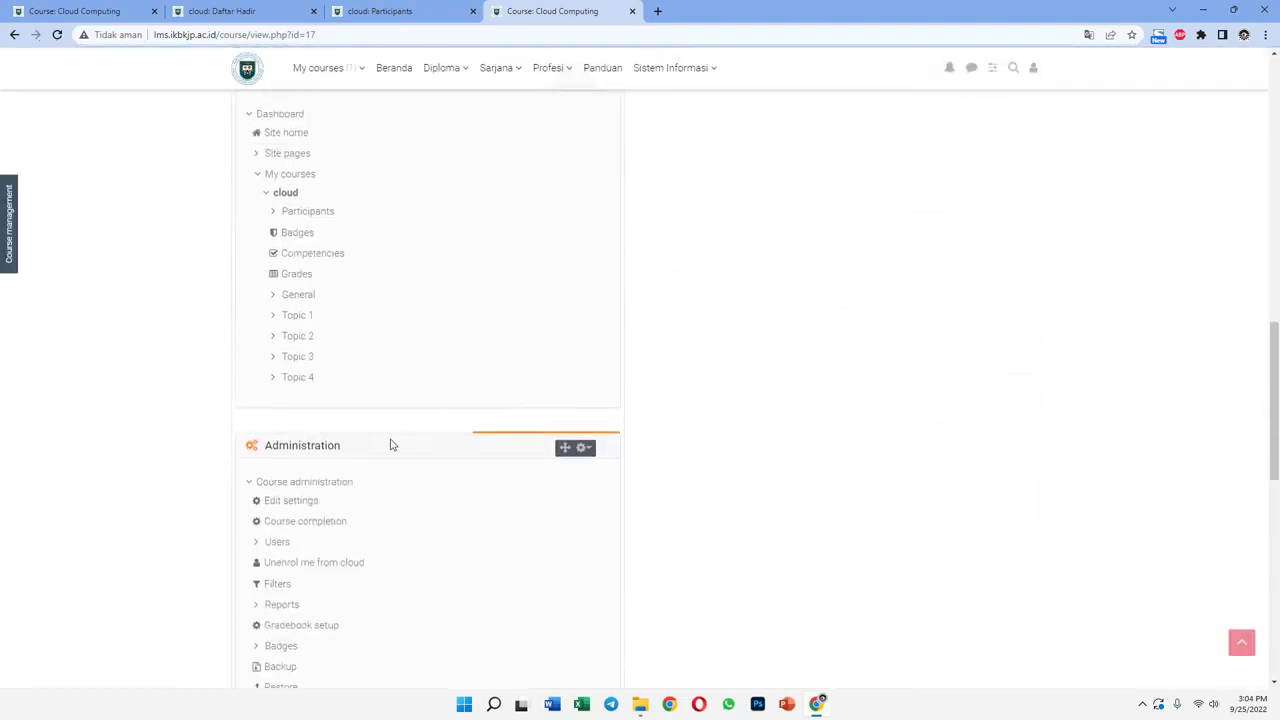
{"action": "scroll", "coordinate": [337, 449], "scroll_direction": "up", "scroll_amount": 3}
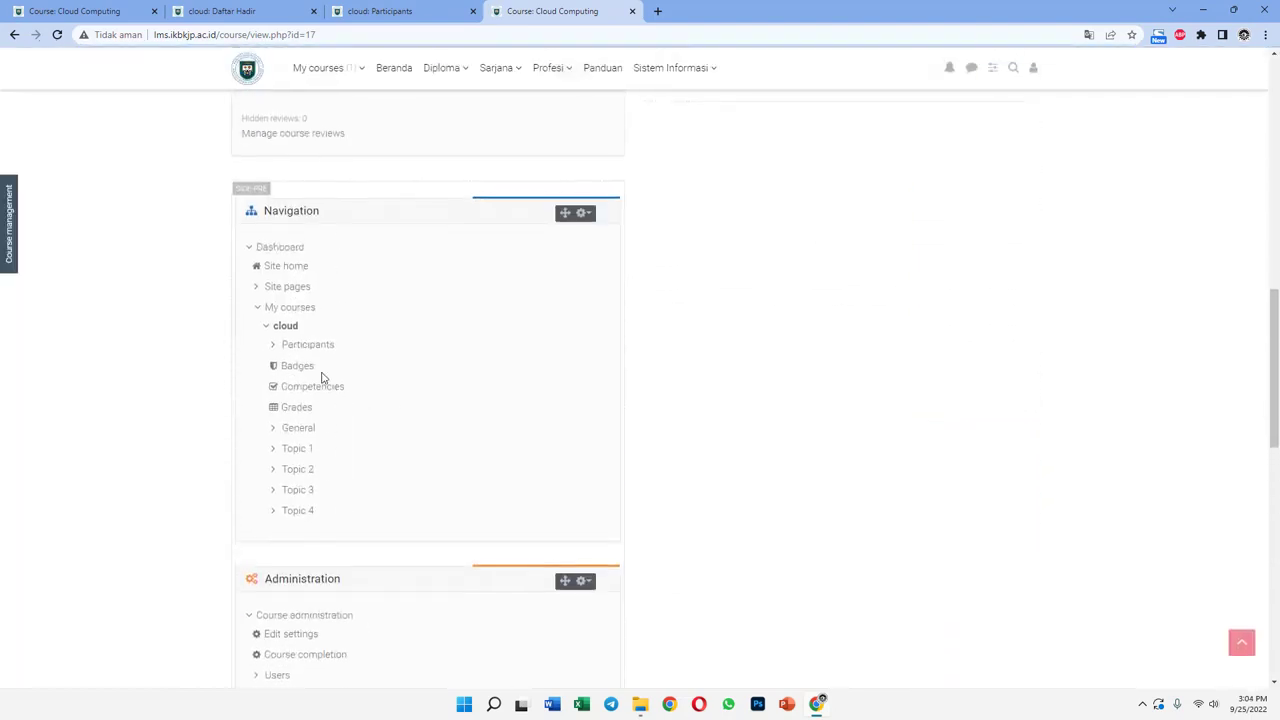
{"action": "left_click", "coordinate": [276, 344]}
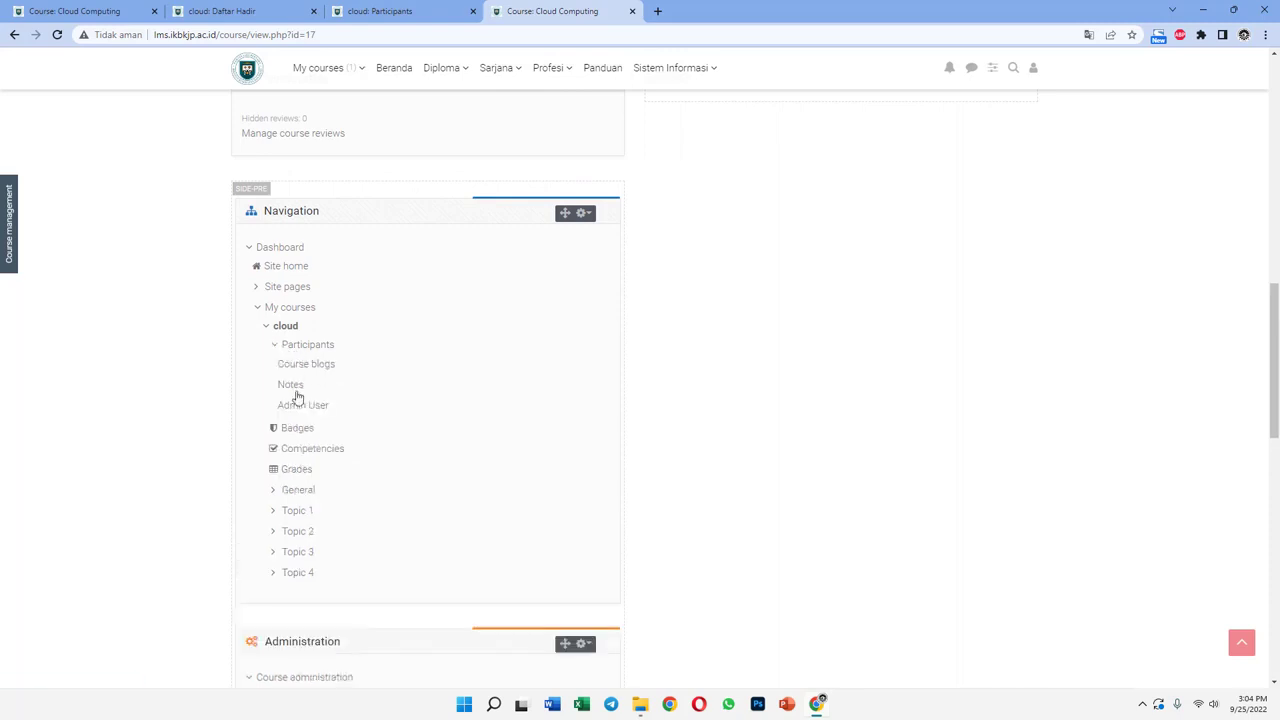
{"action": "left_click", "coordinate": [305, 345]}
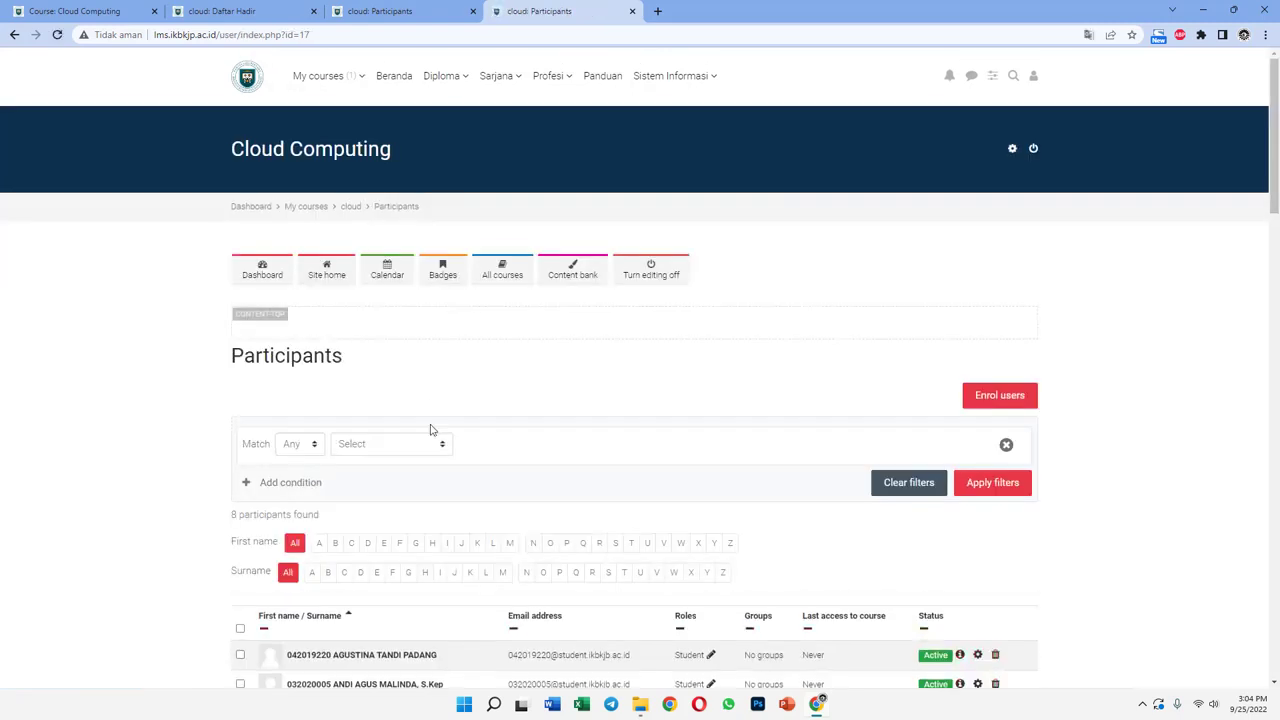
Log in as the first listed student from their profile, continue to the course and end the activity information tour.
{"action": "scroll", "coordinate": [432, 430], "scroll_direction": "down", "scroll_amount": 3}
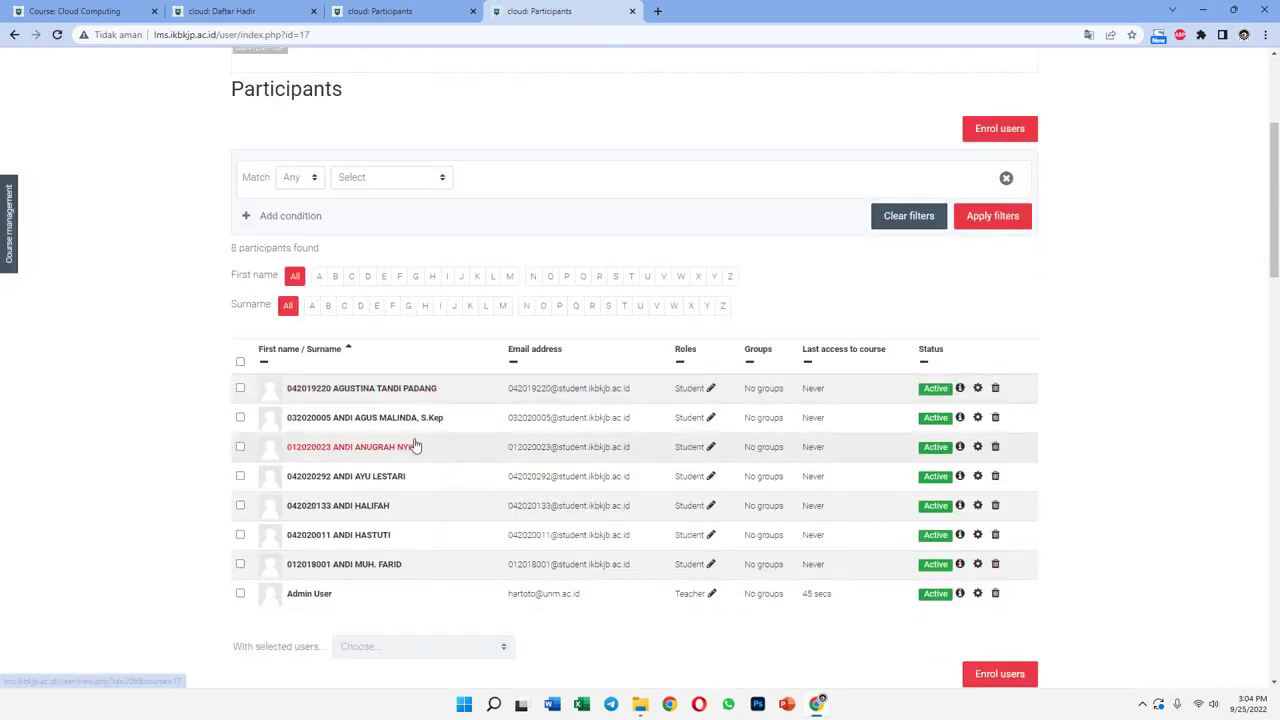
{"action": "left_click", "coordinate": [368, 392]}
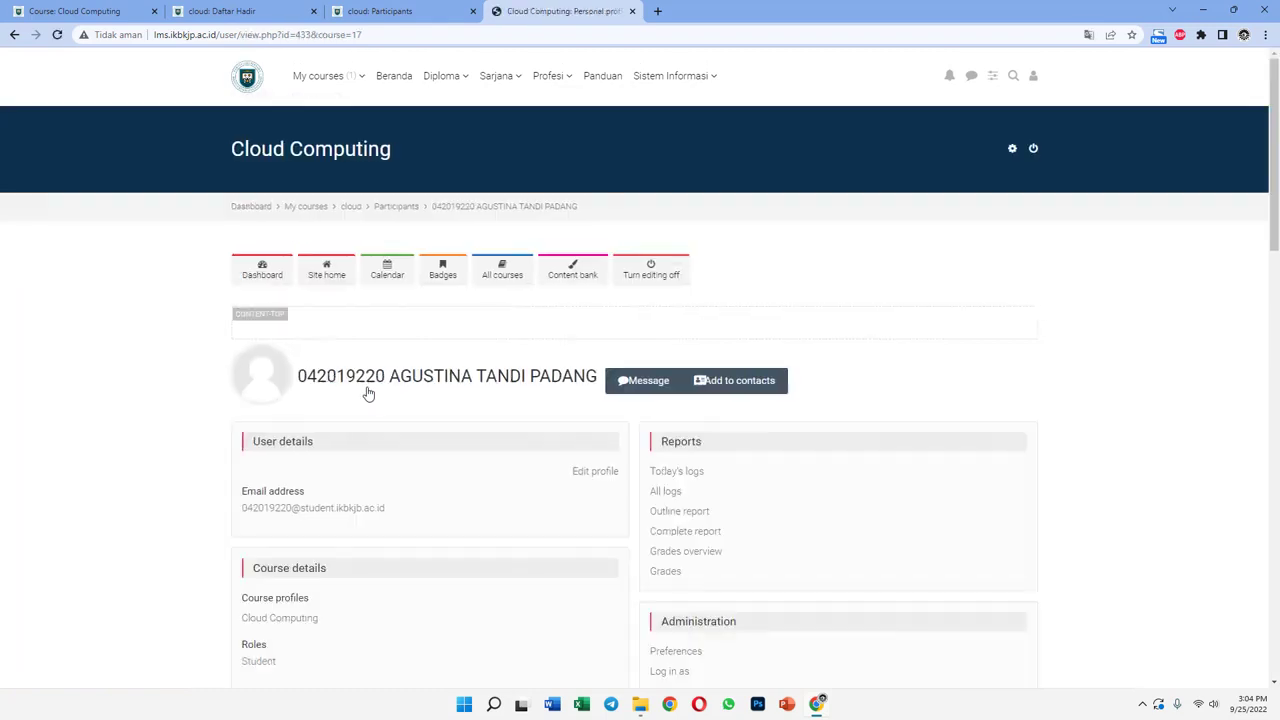
{"action": "scroll", "coordinate": [671, 480], "scroll_direction": "down", "scroll_amount": 2}
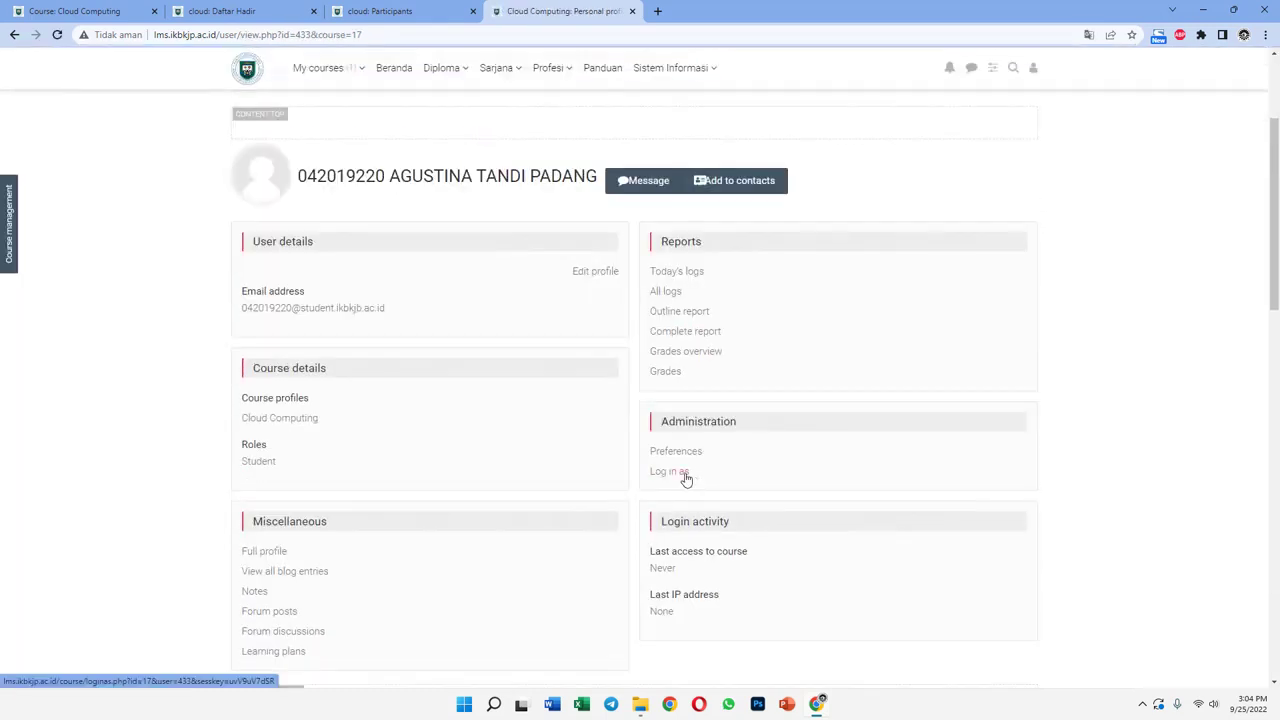
{"action": "left_click", "coordinate": [686, 476]}
{"action": "left_click", "coordinate": [556, 399]}
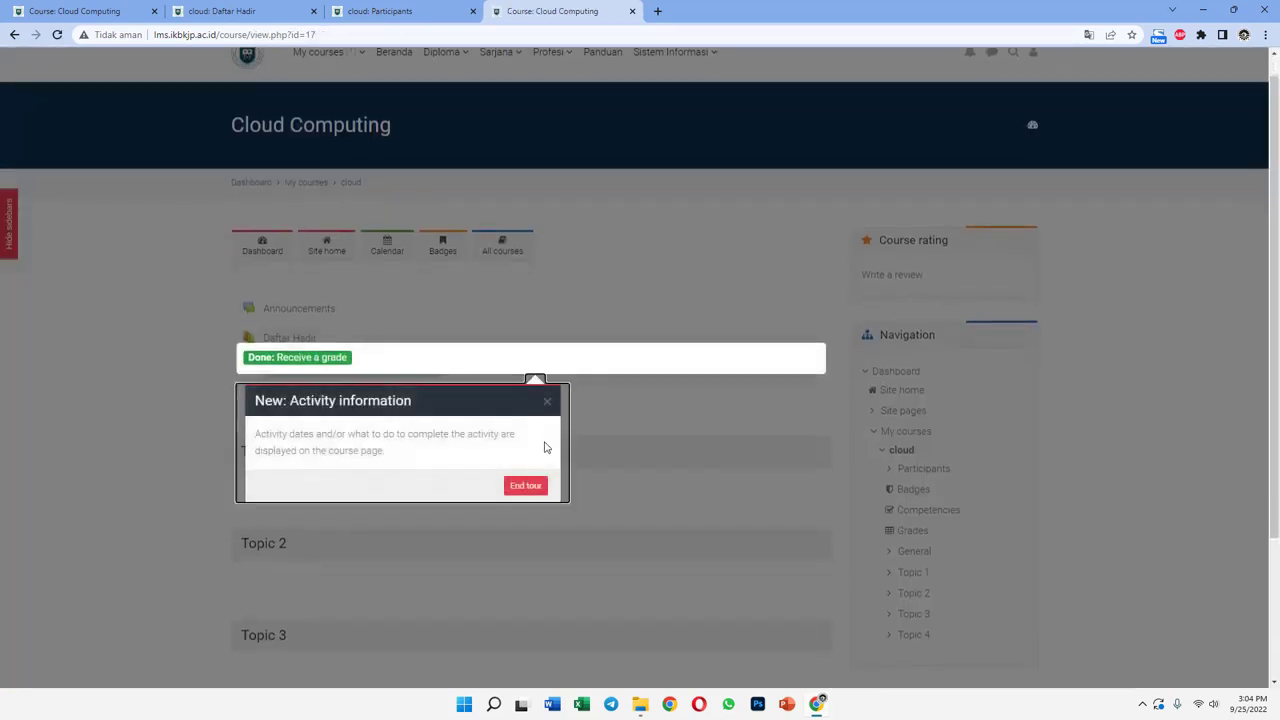
{"action": "left_click", "coordinate": [524, 485]}
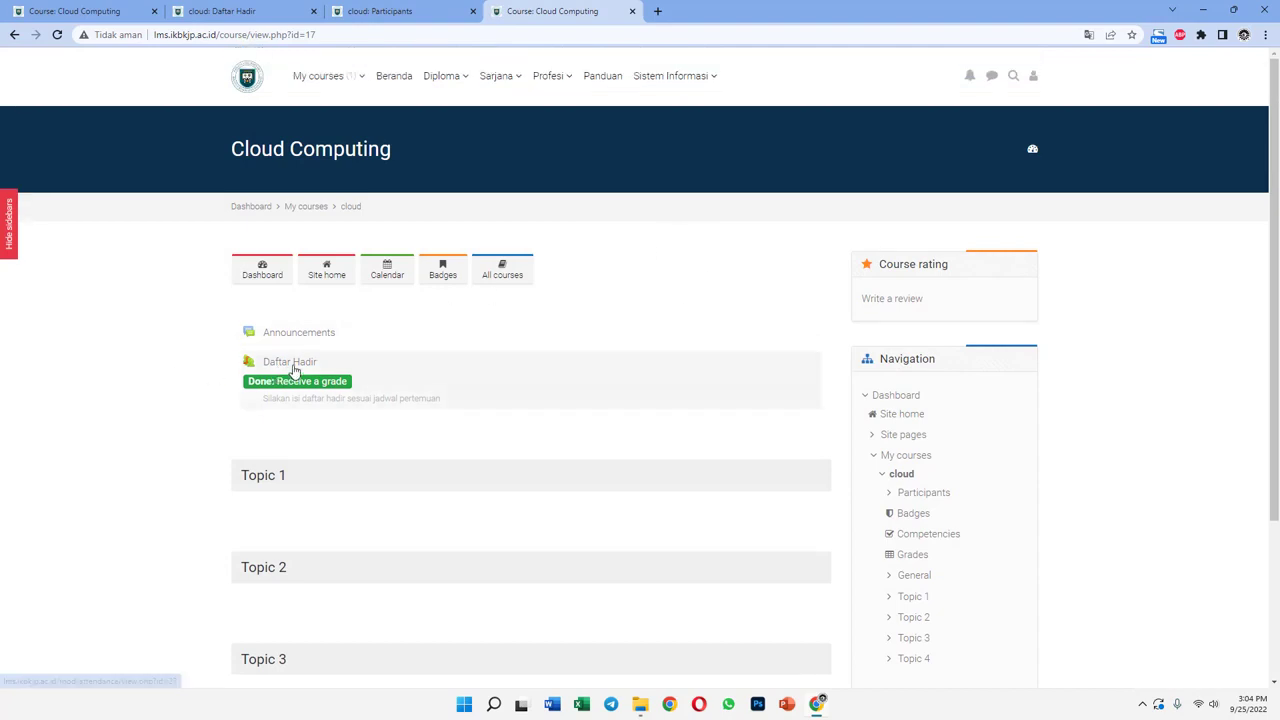
Open Daftar Hadir as the student and review the attendance shown for this course and for all courses.
{"action": "left_click", "coordinate": [292, 366]}
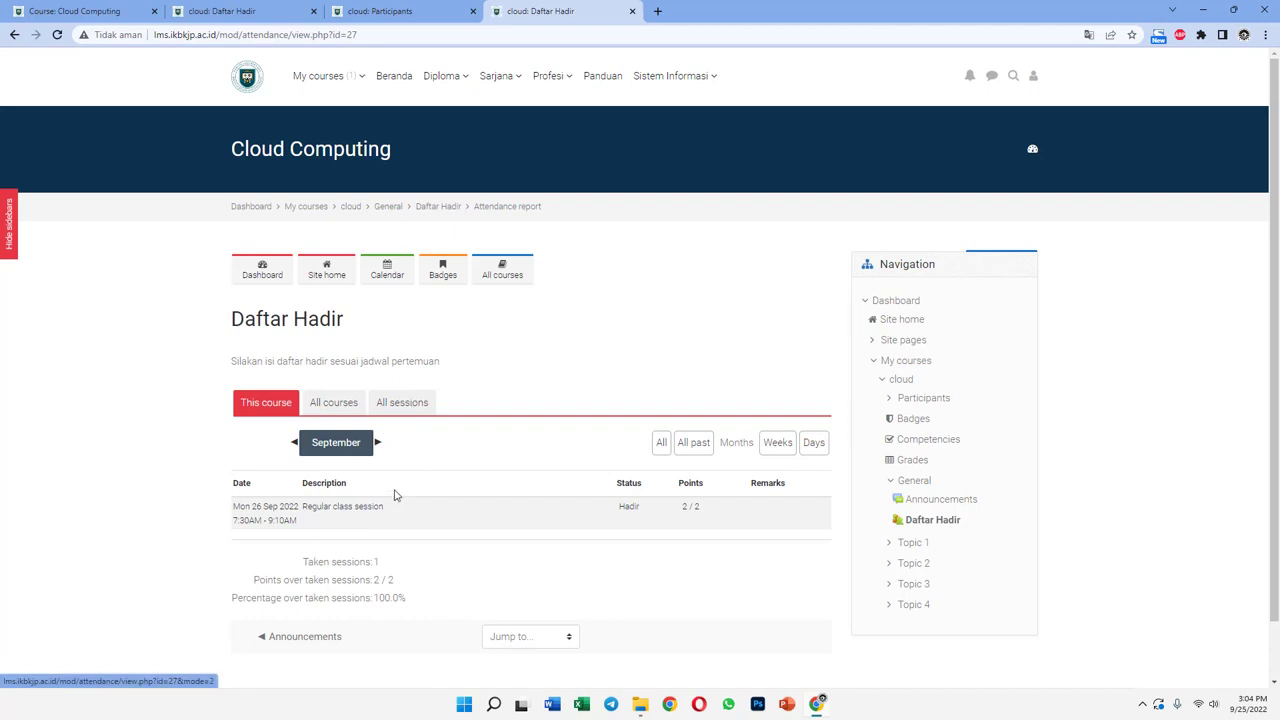
{"action": "scroll", "coordinate": [283, 505], "scroll_direction": "down", "scroll_amount": 1}
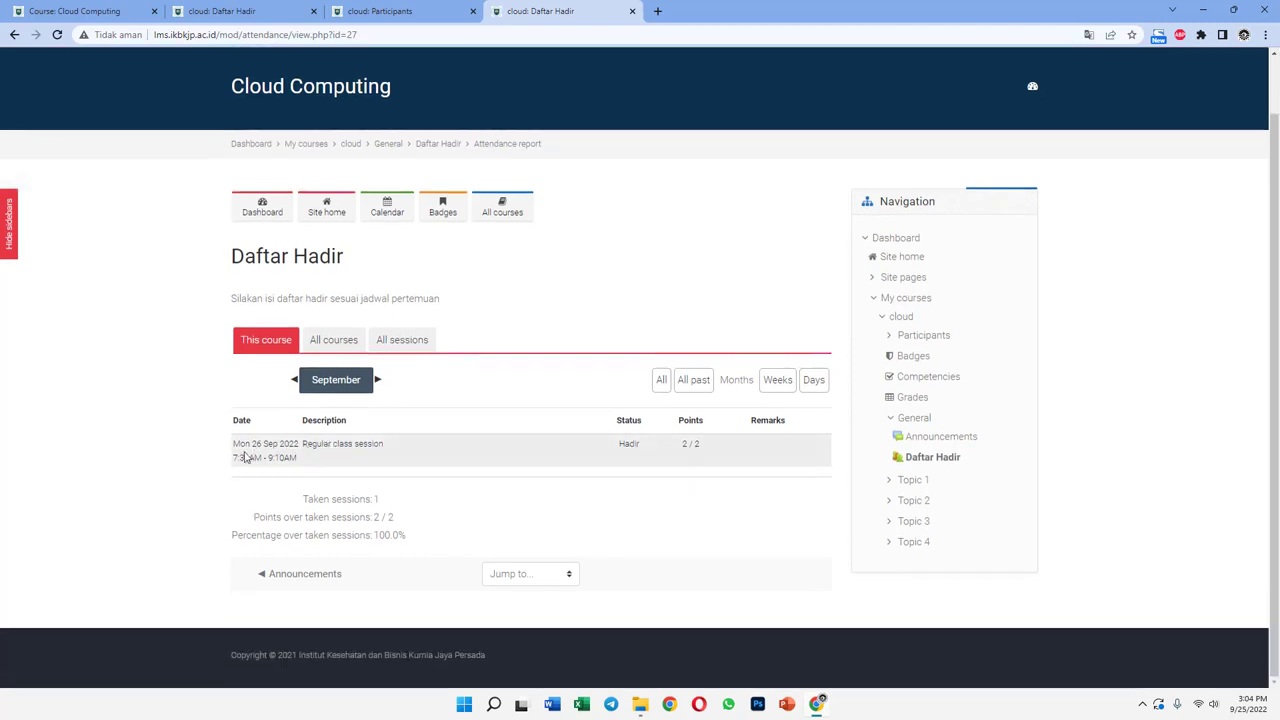
{"action": "left_click_drag", "start_coordinate": [710, 449], "coordinate": [423, 454]}
{"action": "left_click", "coordinate": [331, 343]}
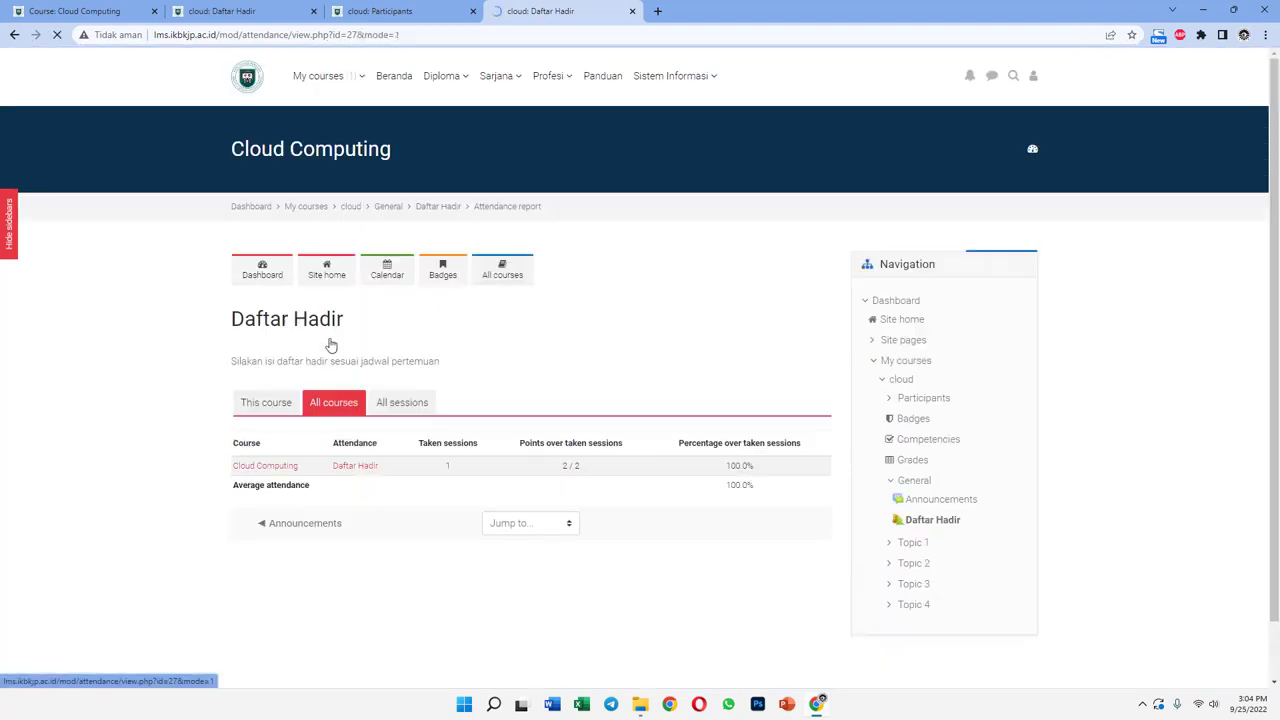
{"action": "left_click", "coordinate": [279, 403]}
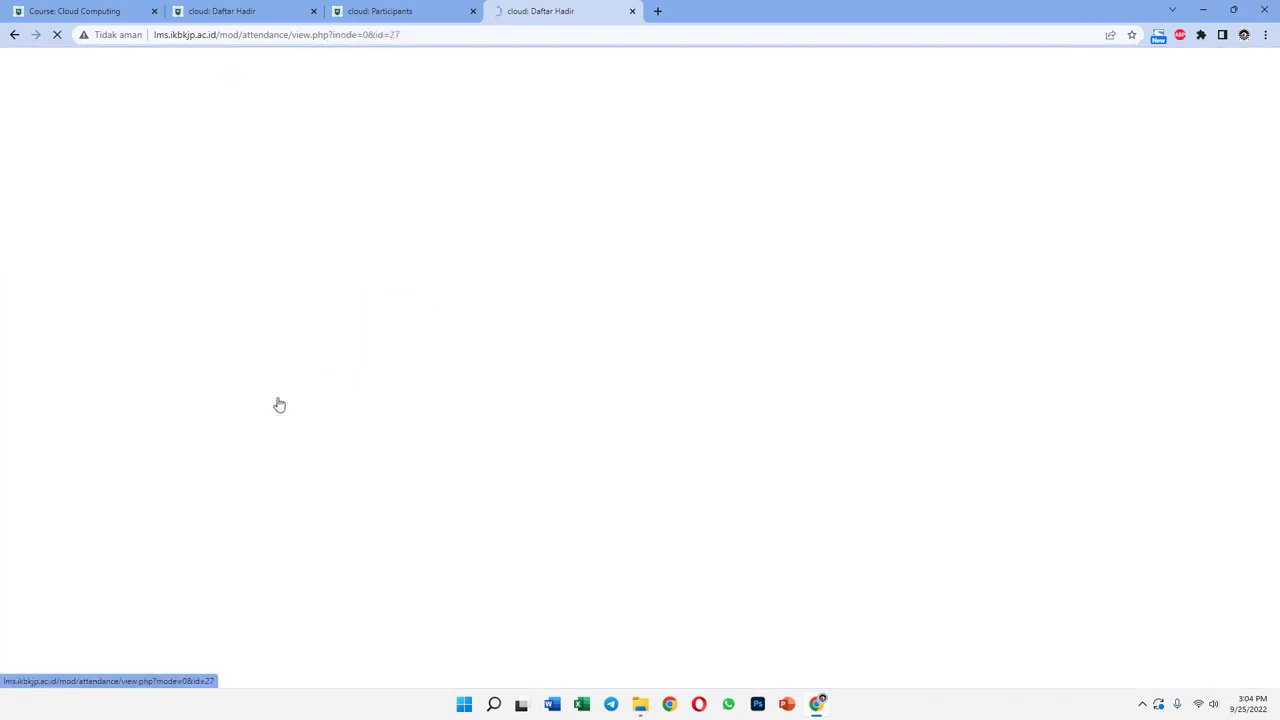
{"action": "scroll", "coordinate": [320, 497], "scroll_direction": "down", "scroll_amount": 1}
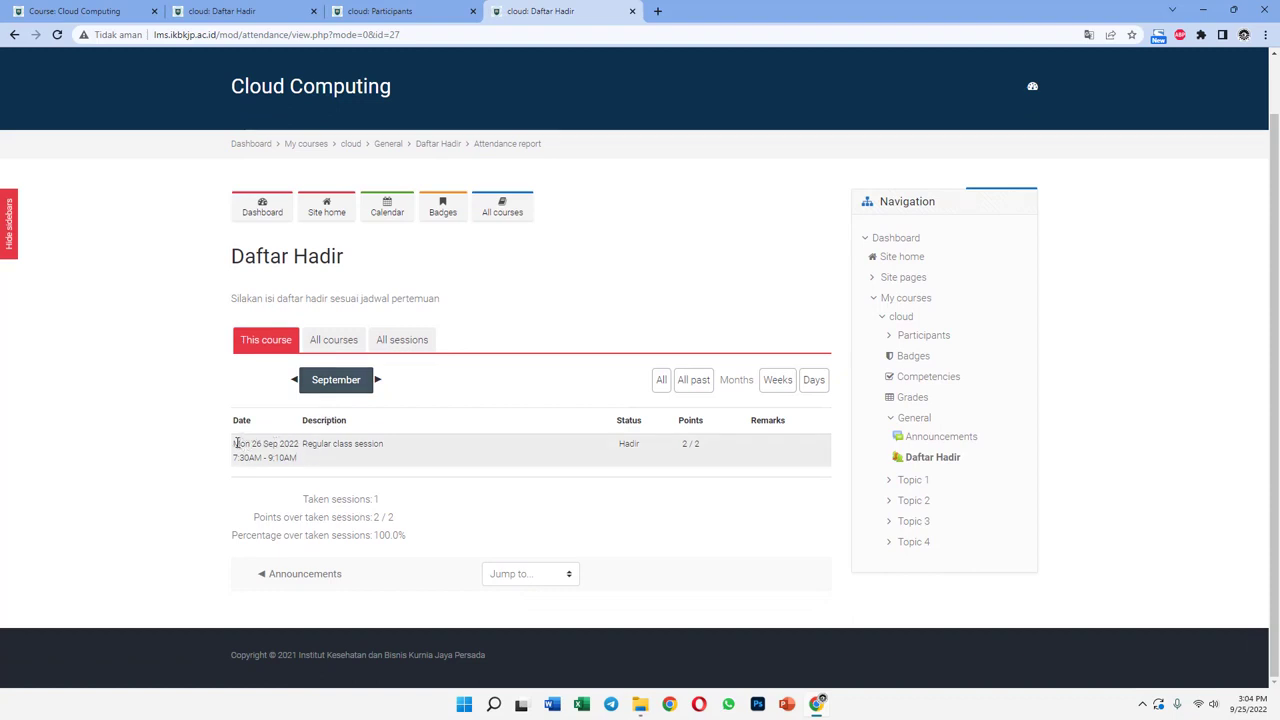
{"action": "left_click_drag", "start_coordinate": [267, 443], "coordinate": [407, 449]}
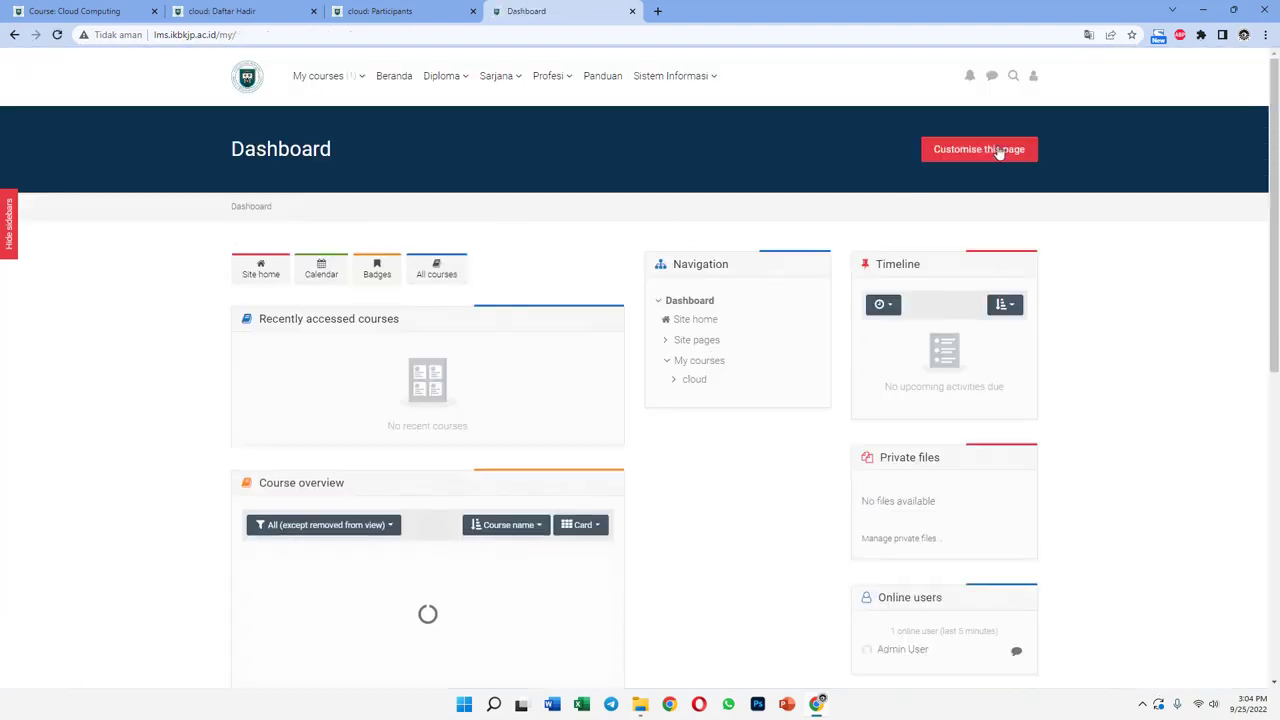
Log out of the student account and try to log in to the teacher account with its username and password.
{"action": "left_click", "coordinate": [1032, 80]}
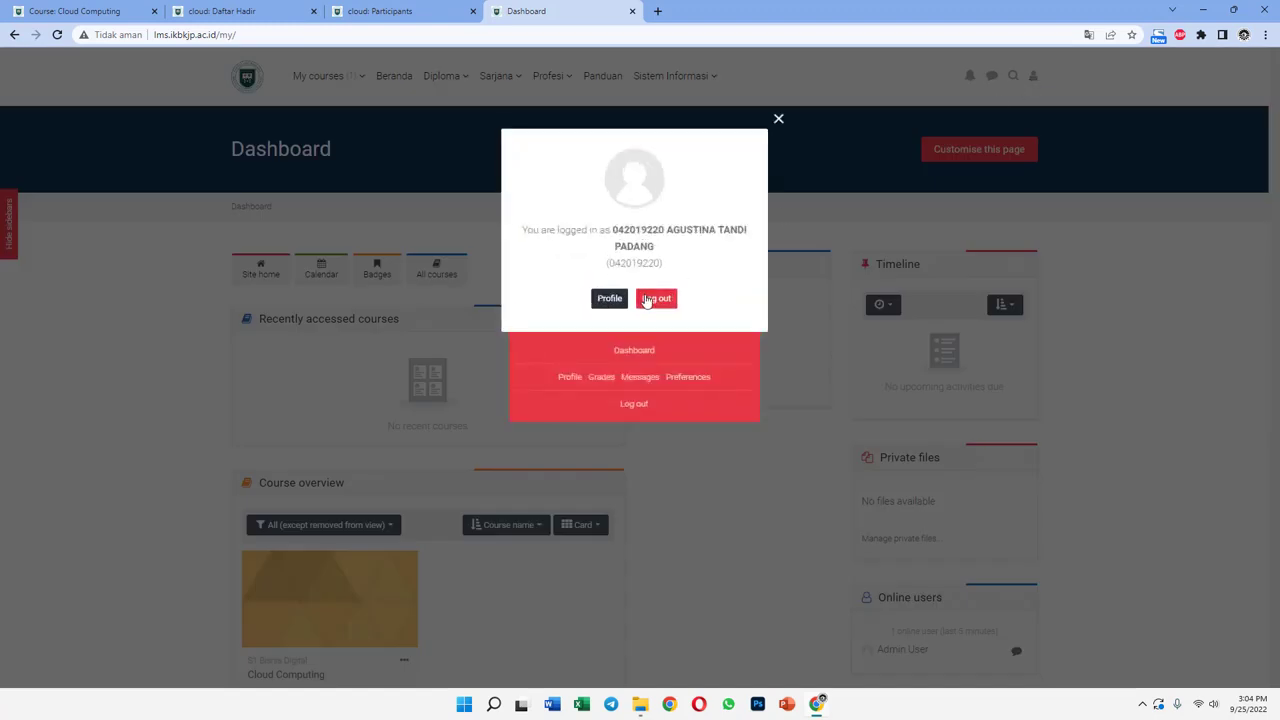
{"action": "left_click", "coordinate": [653, 302]}
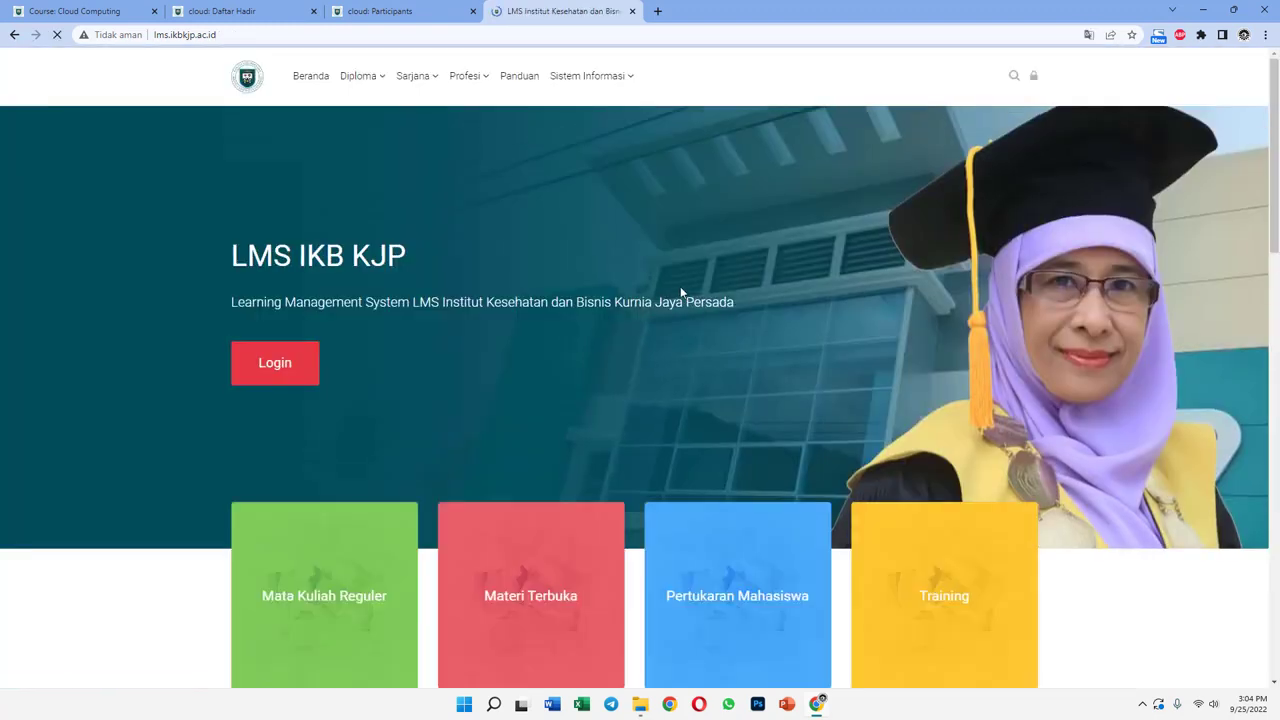
{"action": "left_click", "coordinate": [1036, 78]}
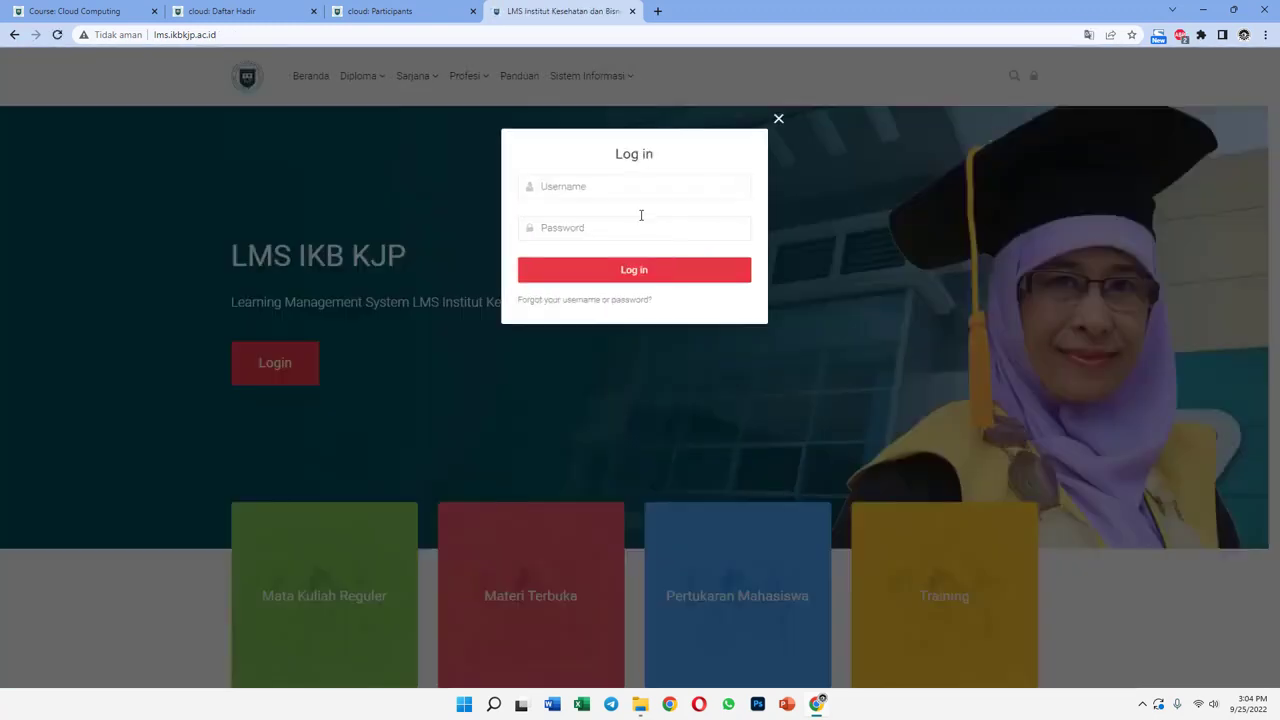
{"action": "left_click", "coordinate": [631, 186]}
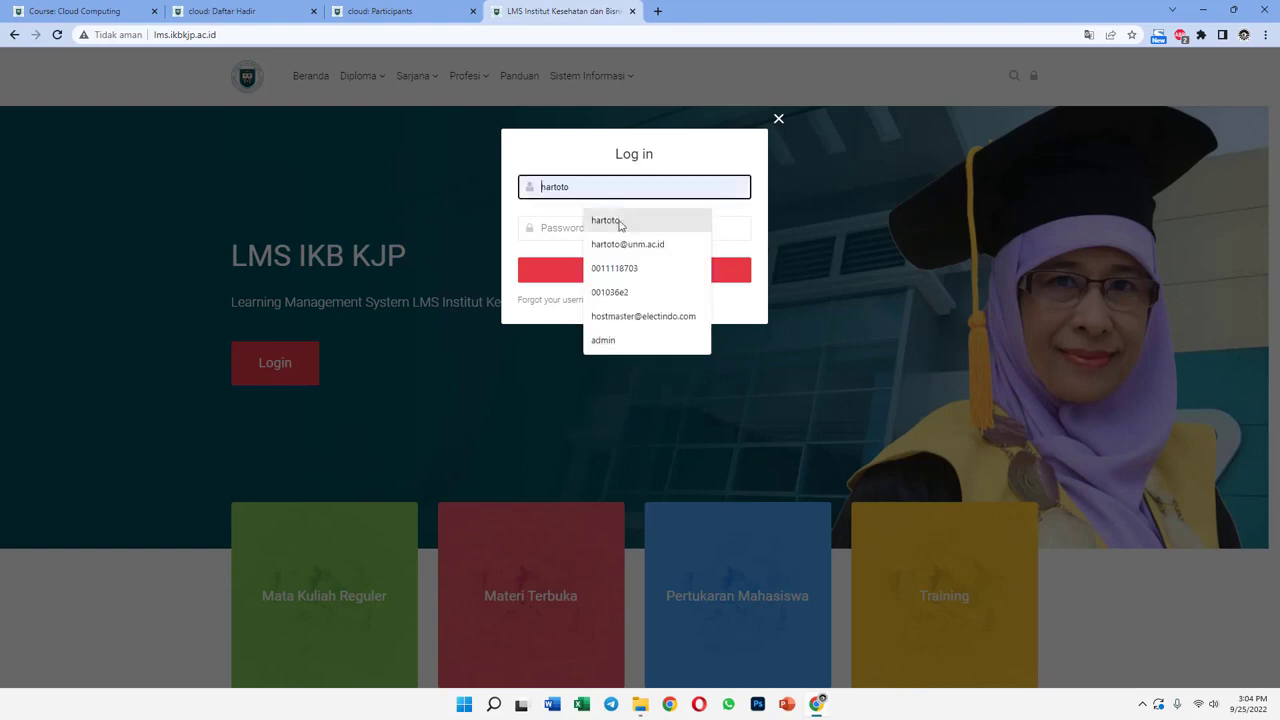
{"action": "left_click", "coordinate": [605, 224]}
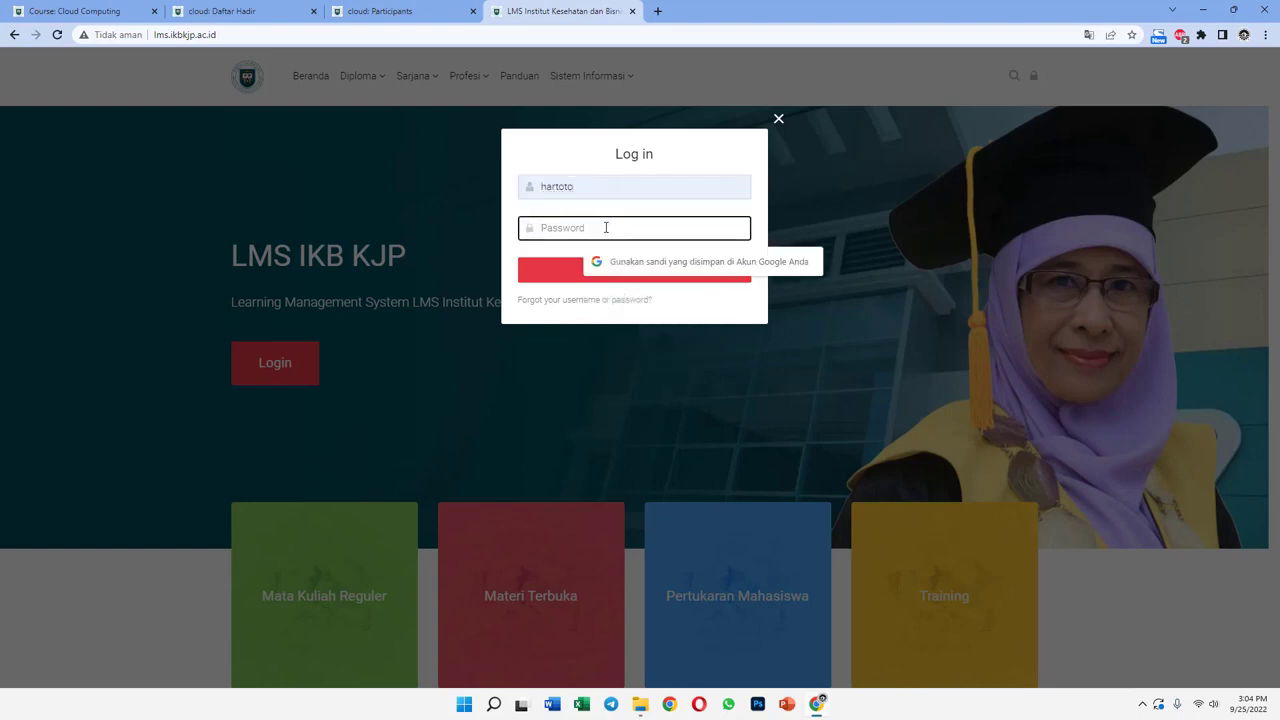
{"action": "type", "text": "•••"}
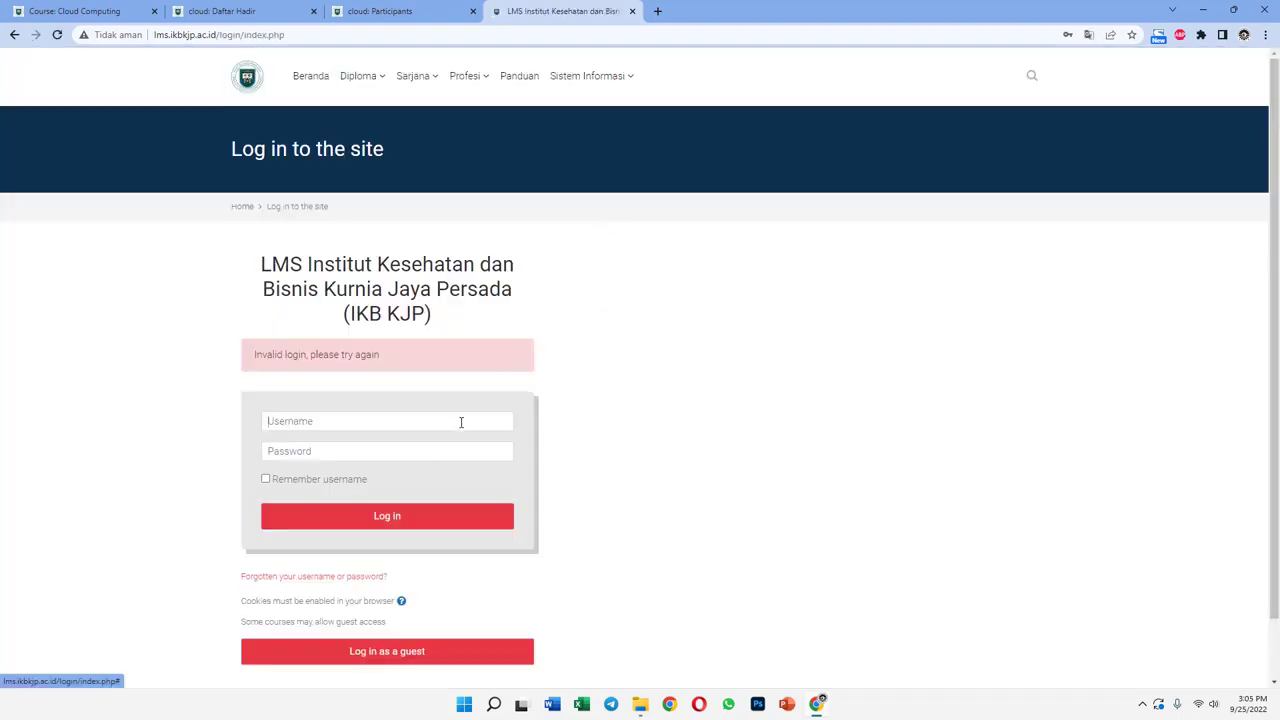
Log in to the site from the login page with the teacher account's username and password.
{"action": "left_click", "coordinate": [461, 421]}
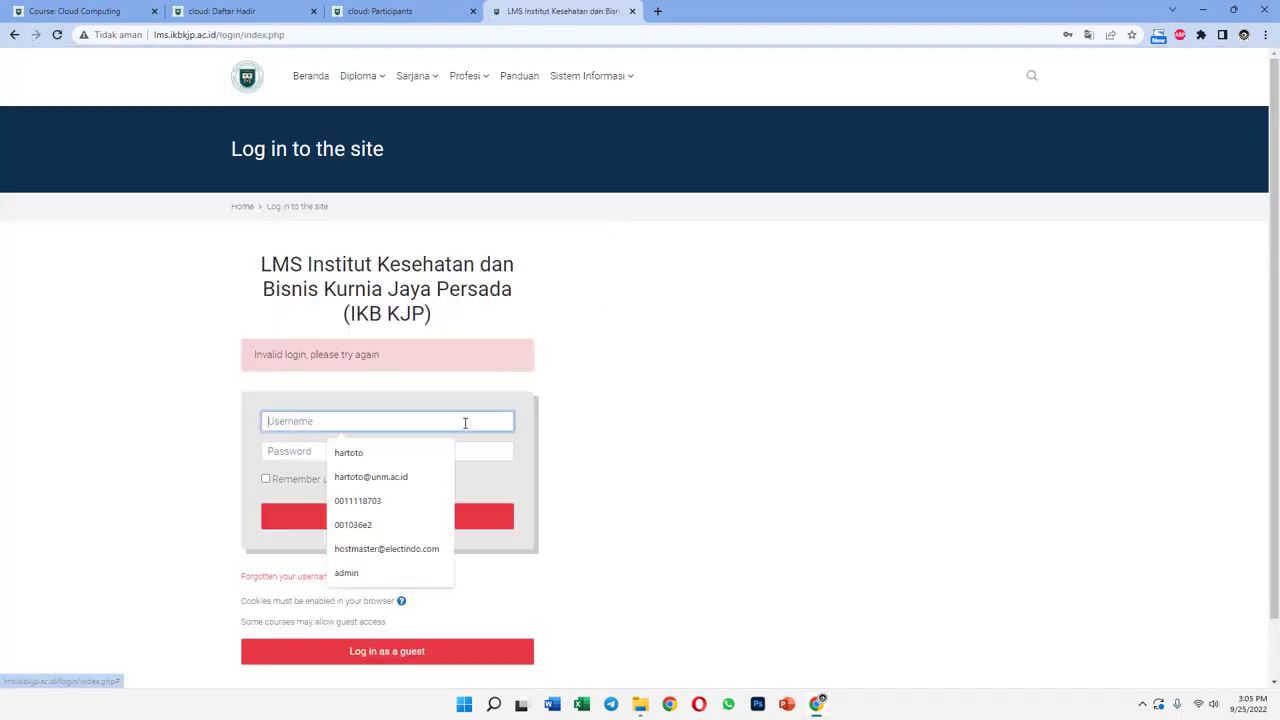
{"action": "type", "text": "hartoto"}
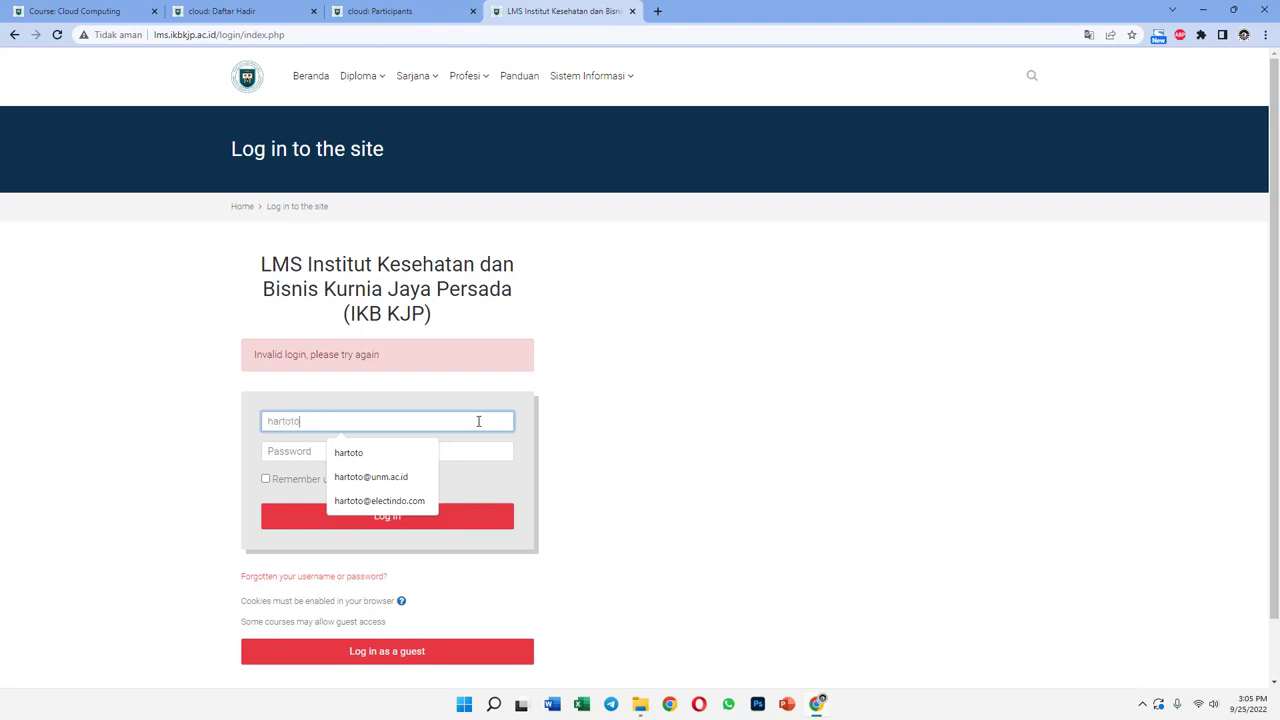
{"action": "key", "text": "Tab"}
{"action": "type", "text": "••"}
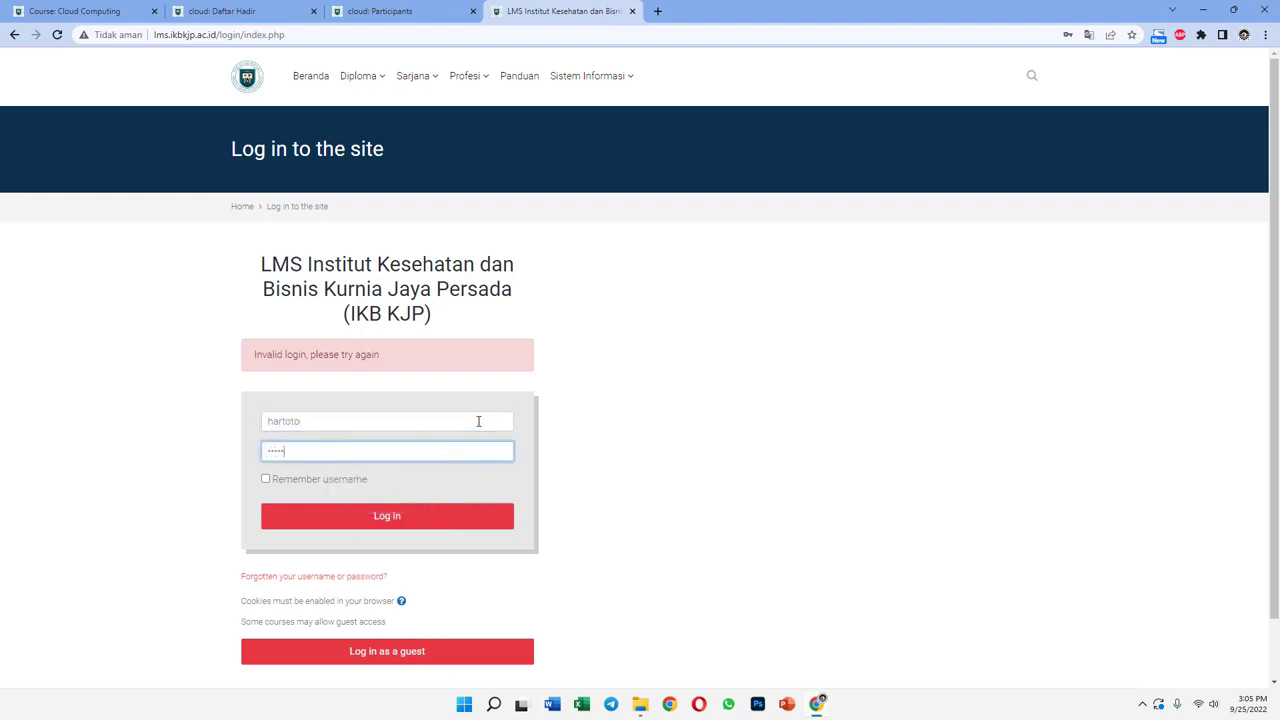
{"action": "type", "text": "••••••"}
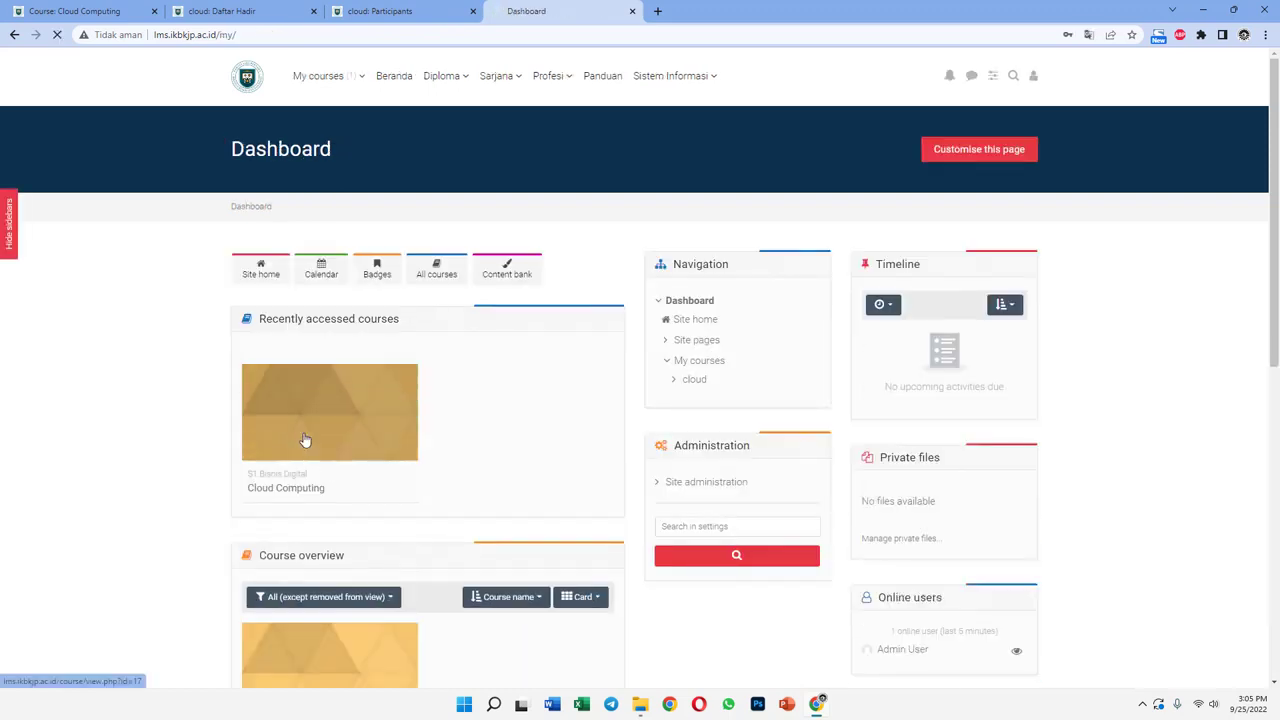
Open the Daftar Hadir activity of the Cloud Computing course and display all its sessions to check their dates.
{"action": "left_click", "coordinate": [305, 441]}
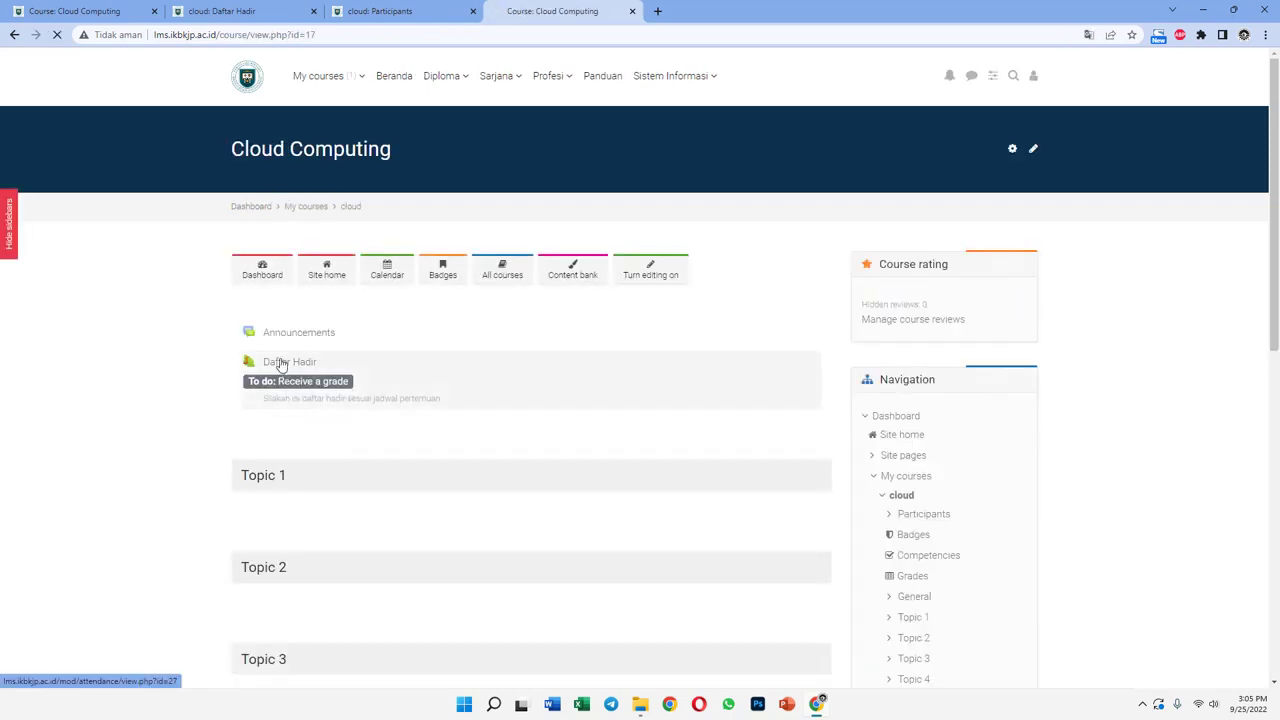
{"action": "left_click", "coordinate": [281, 364]}
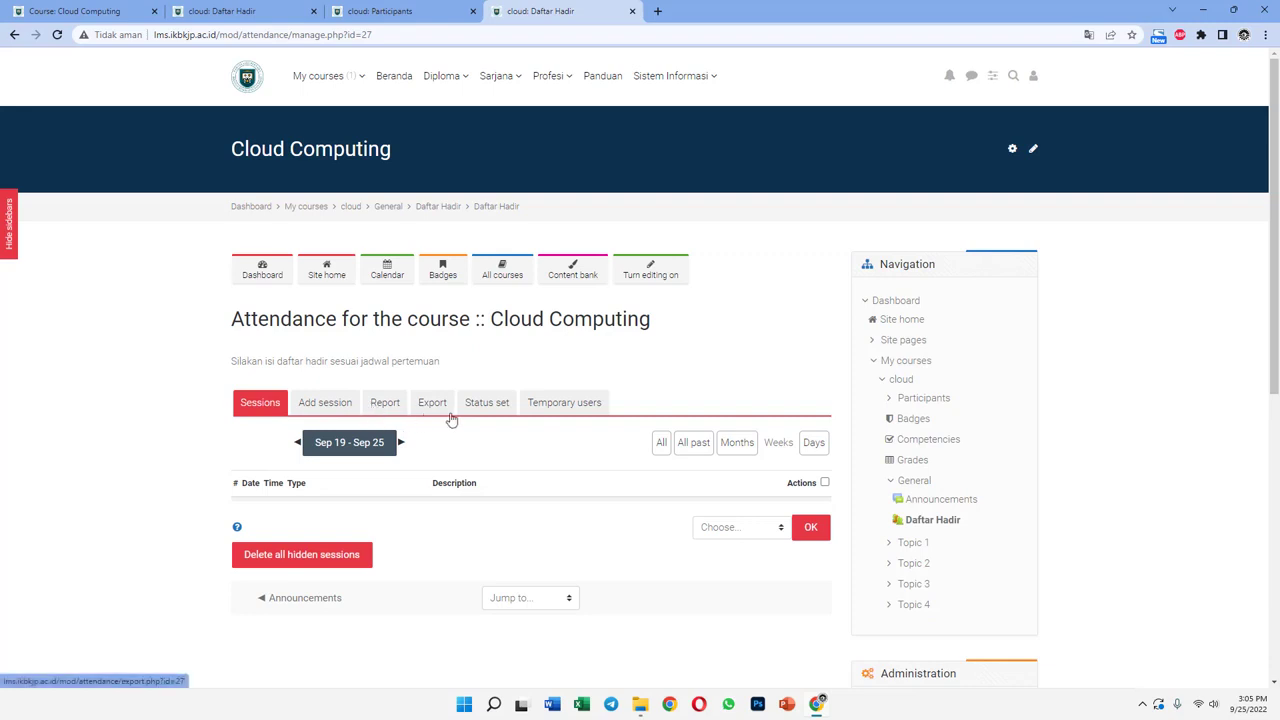
{"action": "left_click", "coordinate": [663, 445]}
{"action": "scroll", "coordinate": [660, 446], "scroll_direction": "down", "scroll_amount": 1}
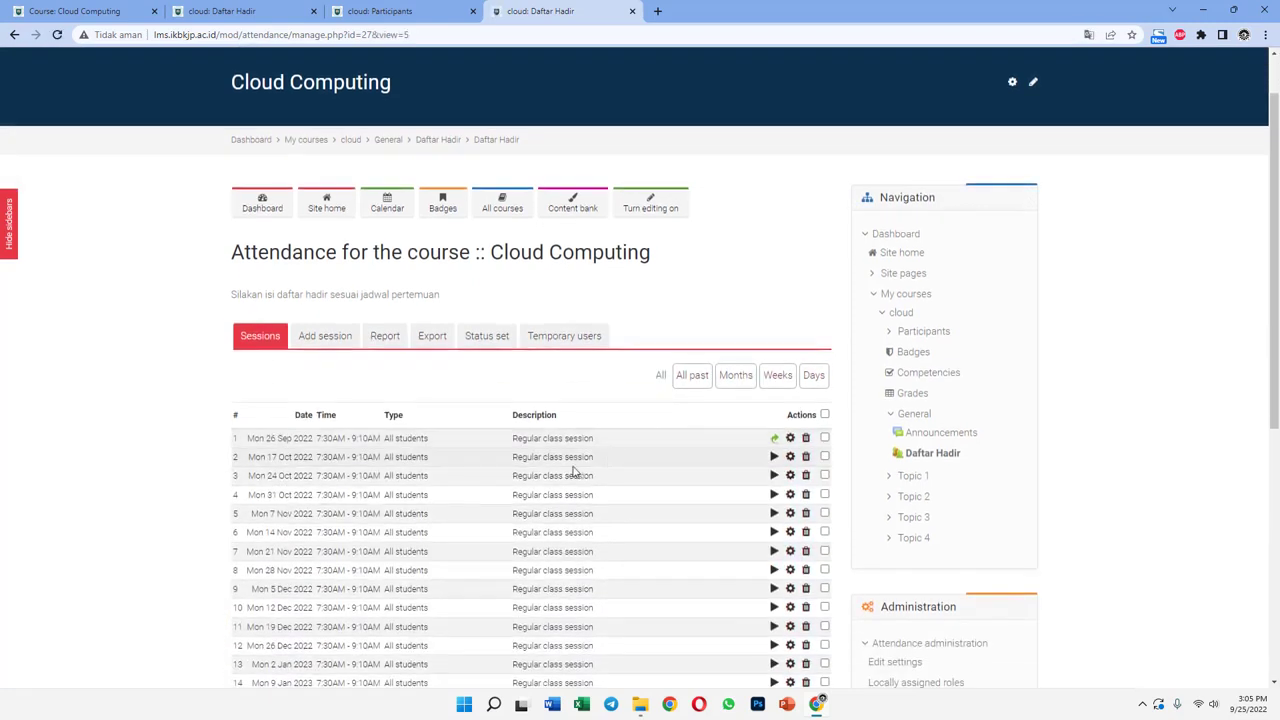
{"action": "scroll", "coordinate": [575, 472], "scroll_direction": "down", "scroll_amount": 2}
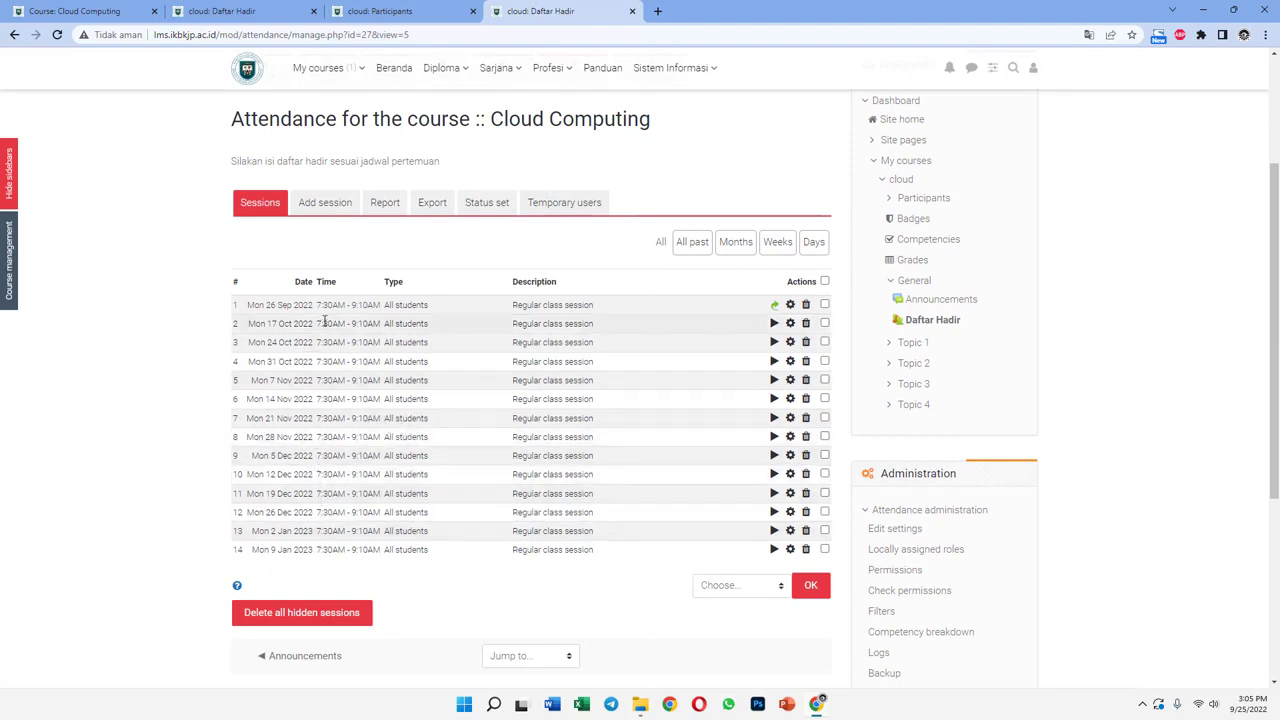
{"action": "scroll", "coordinate": [634, 474], "scroll_direction": "down", "scroll_amount": 2}
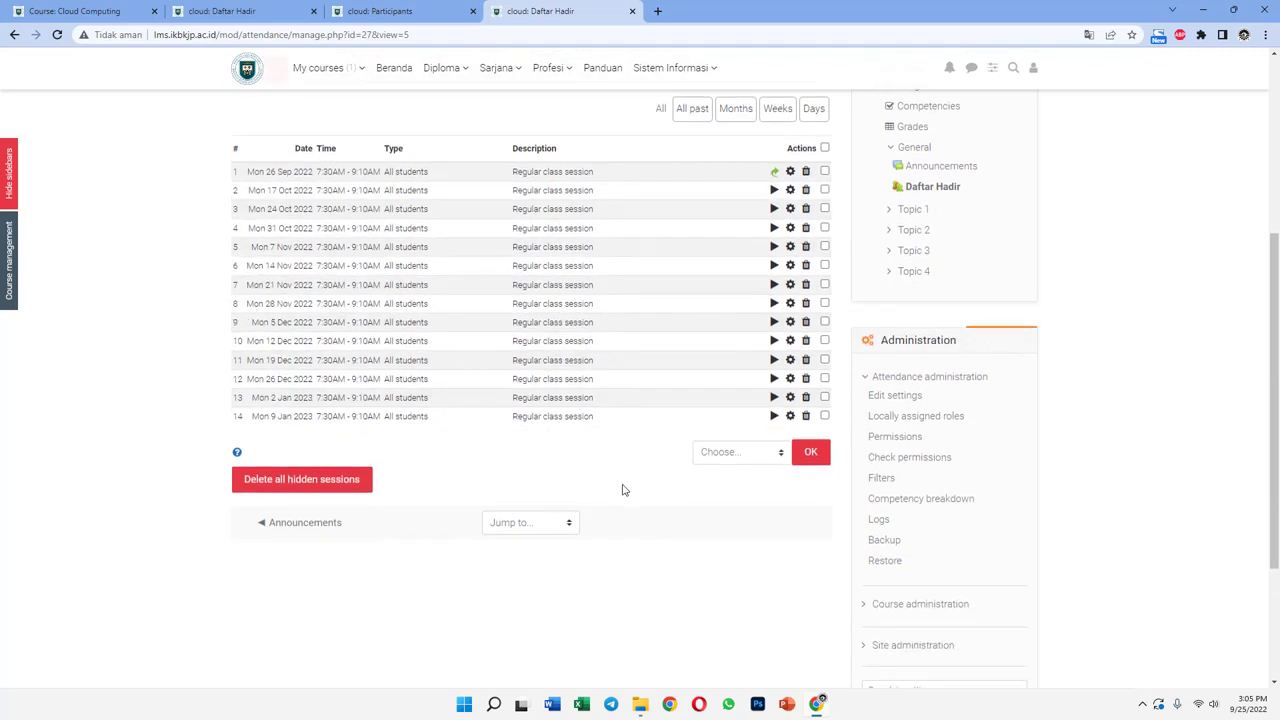
{"action": "scroll", "coordinate": [622, 489], "scroll_direction": "up", "scroll_amount": 1}
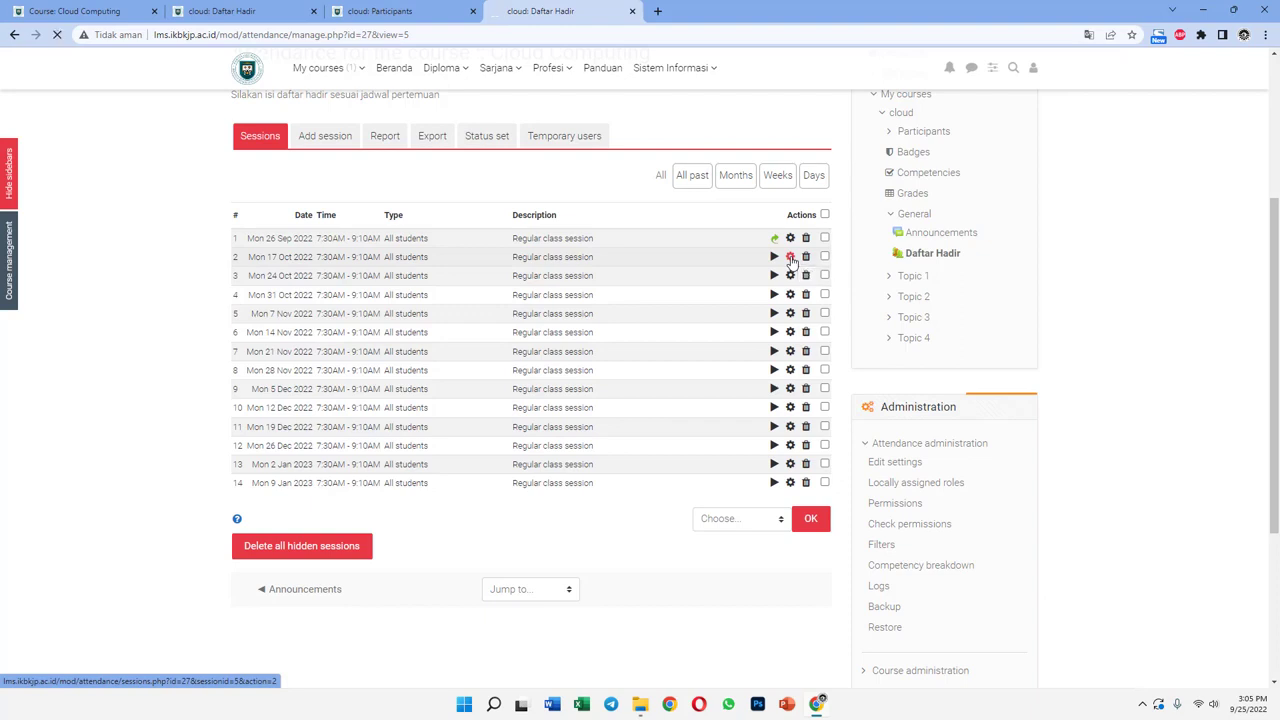
Open the 17 October 2022 session for editing and change its date to 25 September 2022.
{"action": "scroll", "coordinate": [528, 477], "scroll_direction": "down", "scroll_amount": 2}
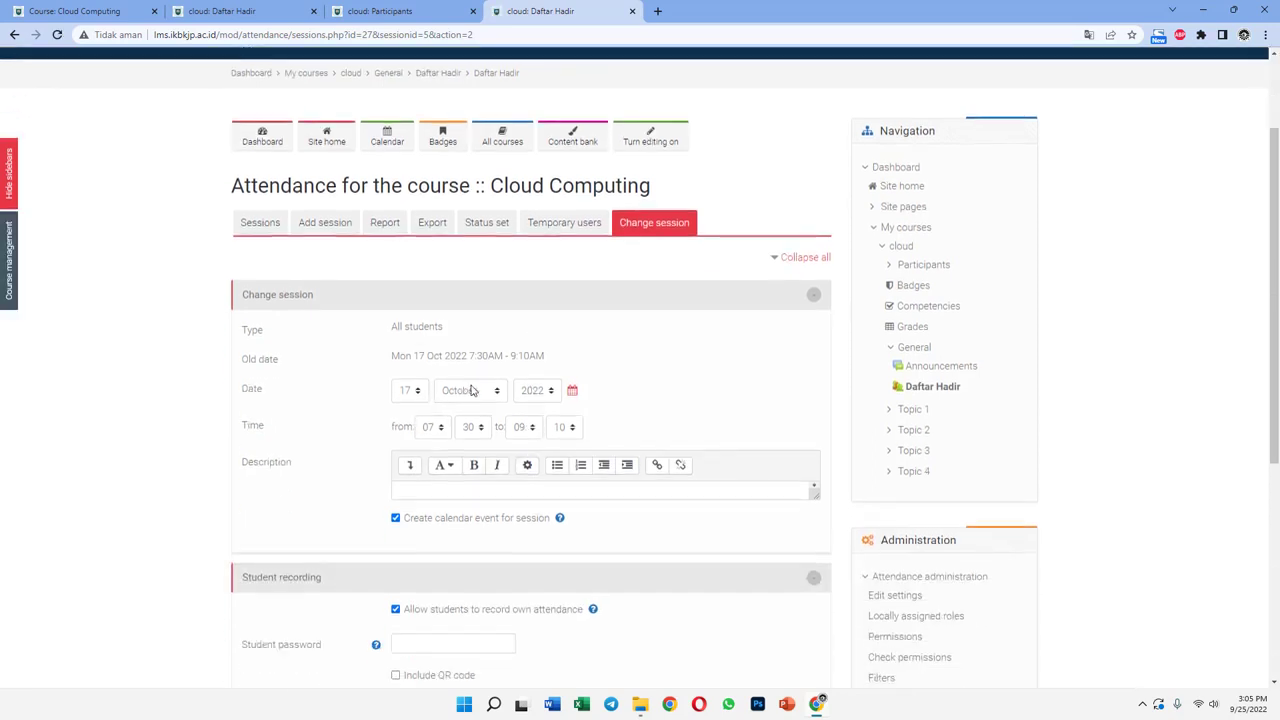
{"action": "left_click", "coordinate": [421, 396]}
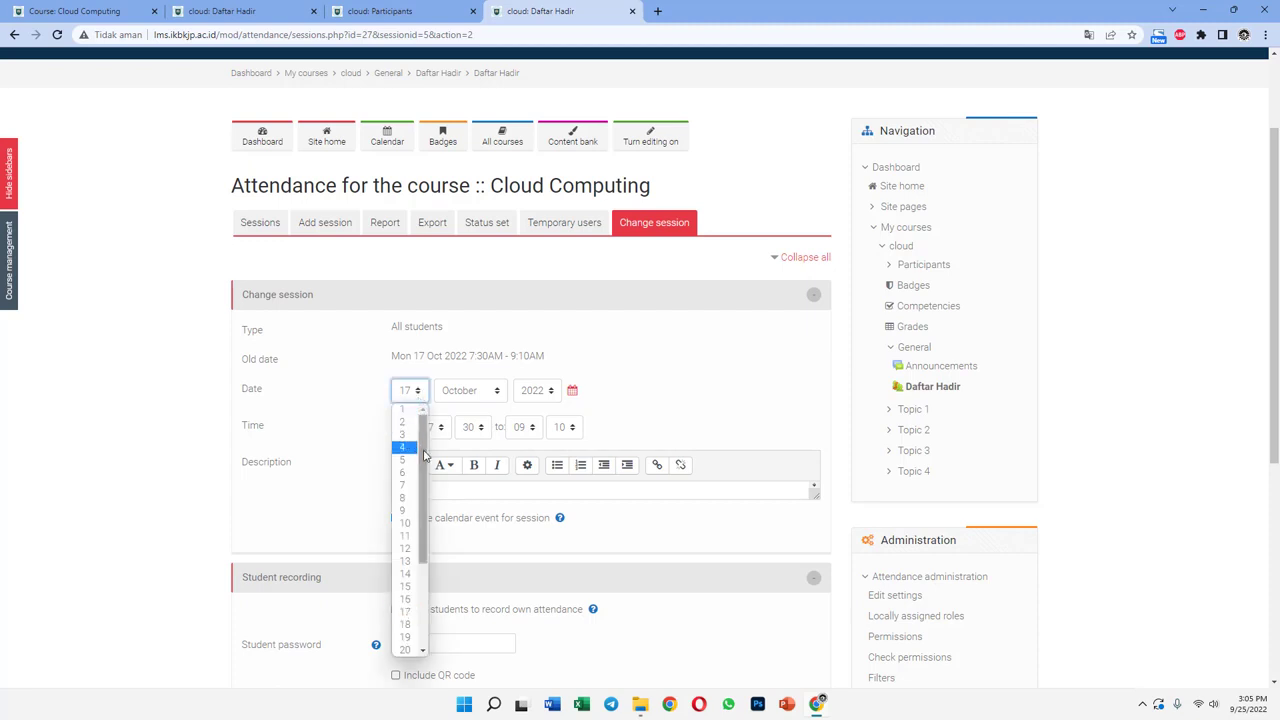
{"action": "scroll", "coordinate": [415, 500], "scroll_direction": "down", "scroll_amount": 4}
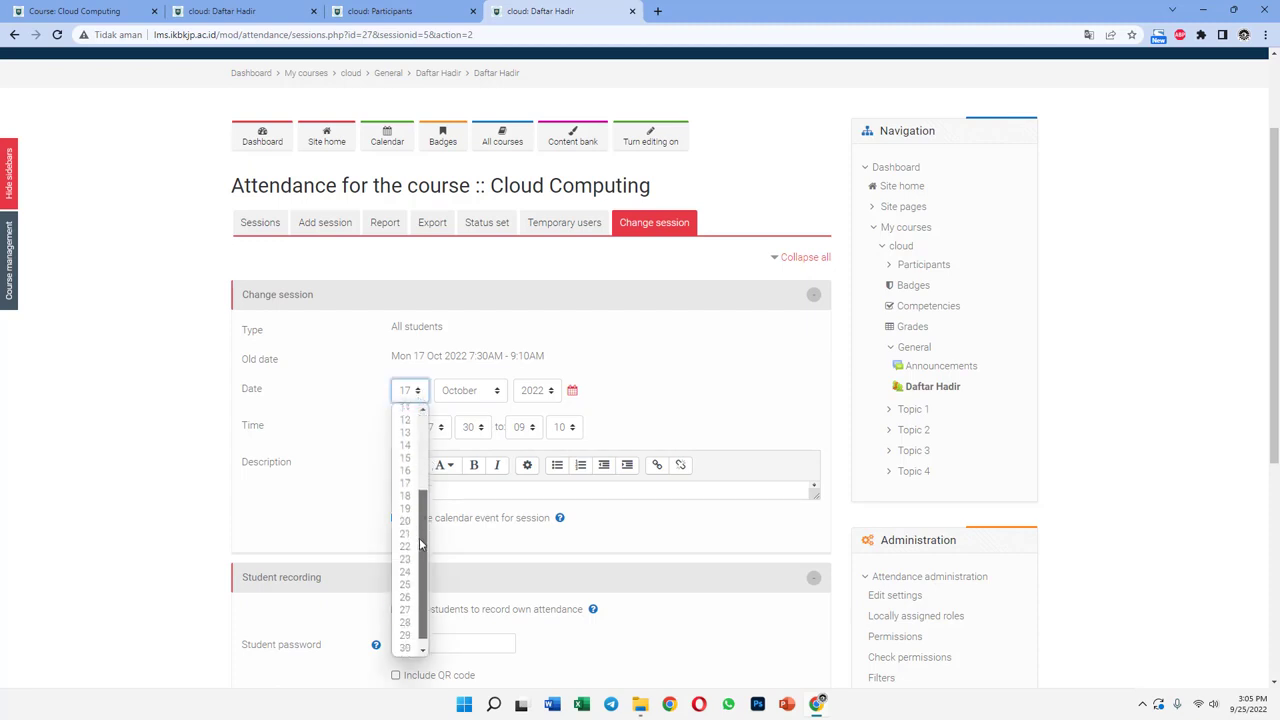
{"action": "left_click", "coordinate": [405, 574]}
{"action": "left_click", "coordinate": [466, 391]}
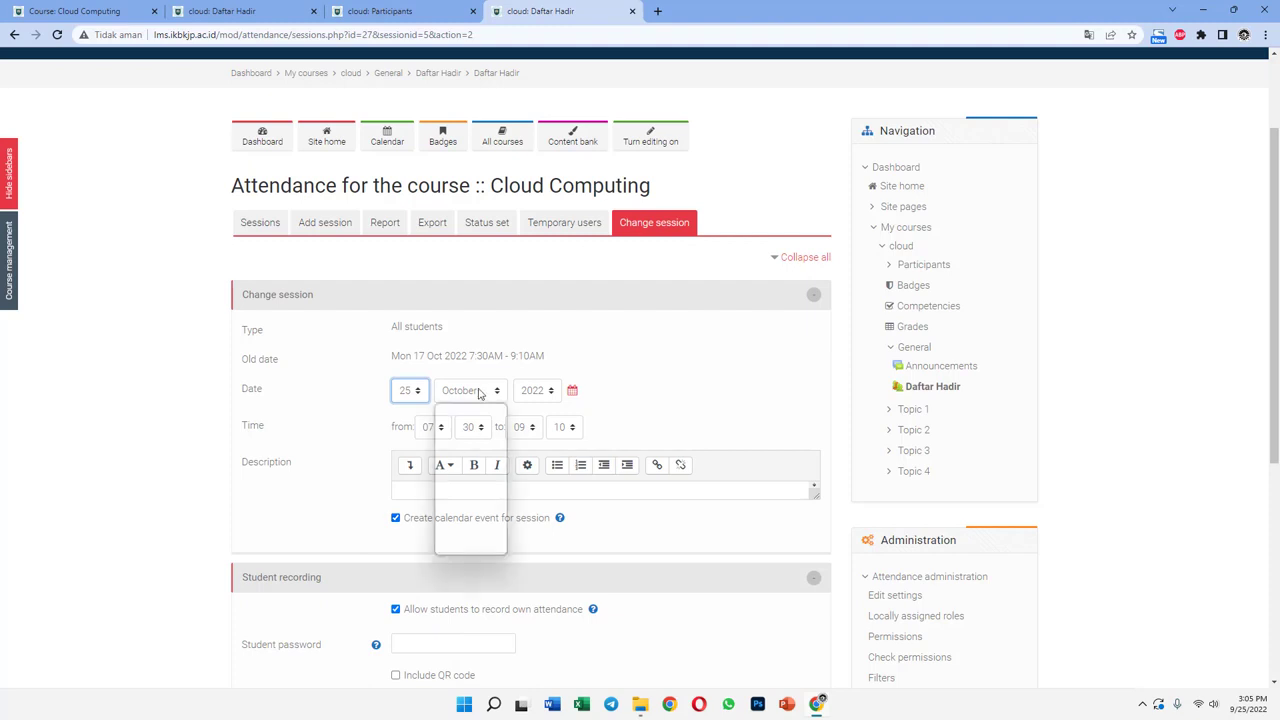
{"action": "left_click", "coordinate": [466, 511]}
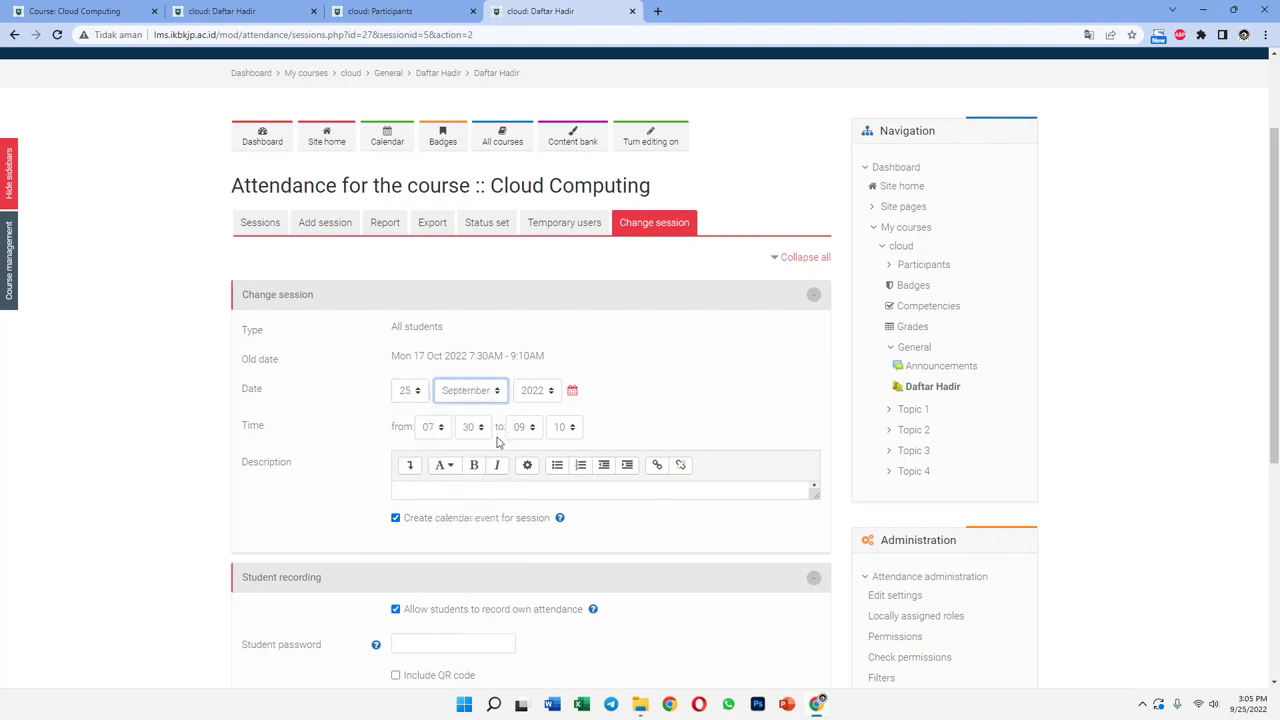
Set the session's start hour to 15 and end hour to 23, and save the changes.
{"action": "left_click", "coordinate": [436, 429]}
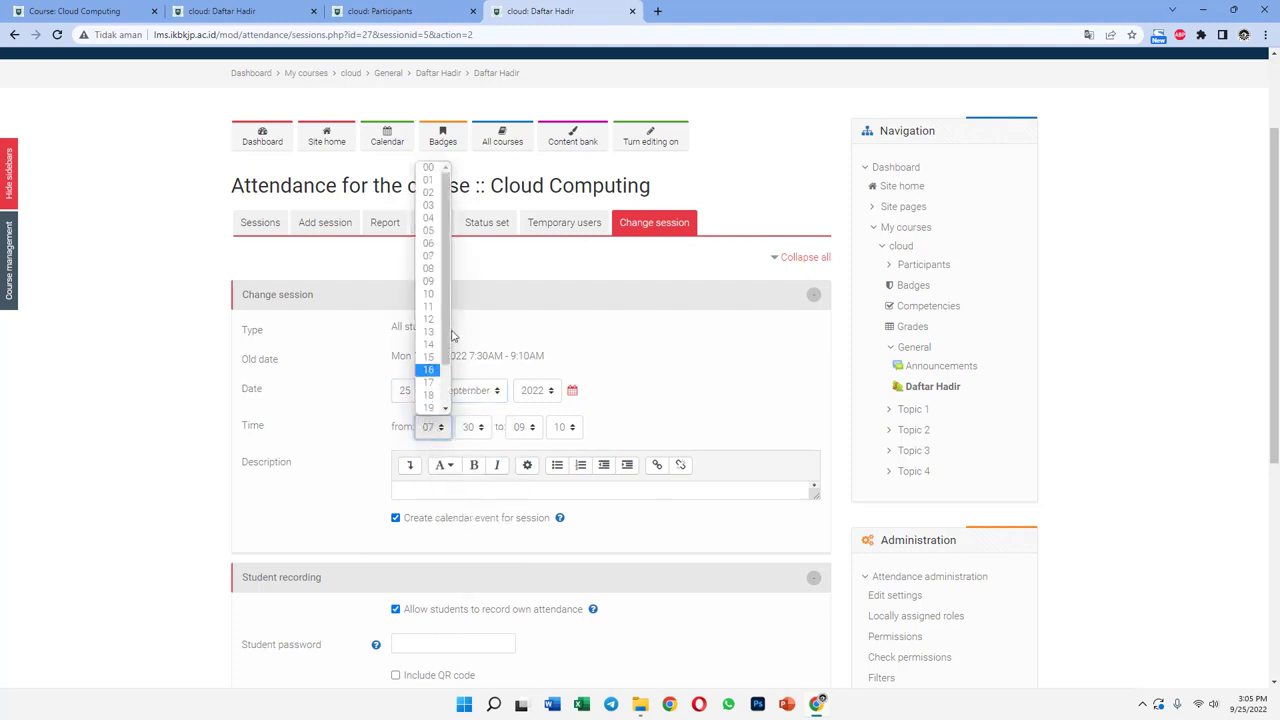
{"action": "scroll", "coordinate": [446, 360], "scroll_direction": "down", "scroll_amount": 1}
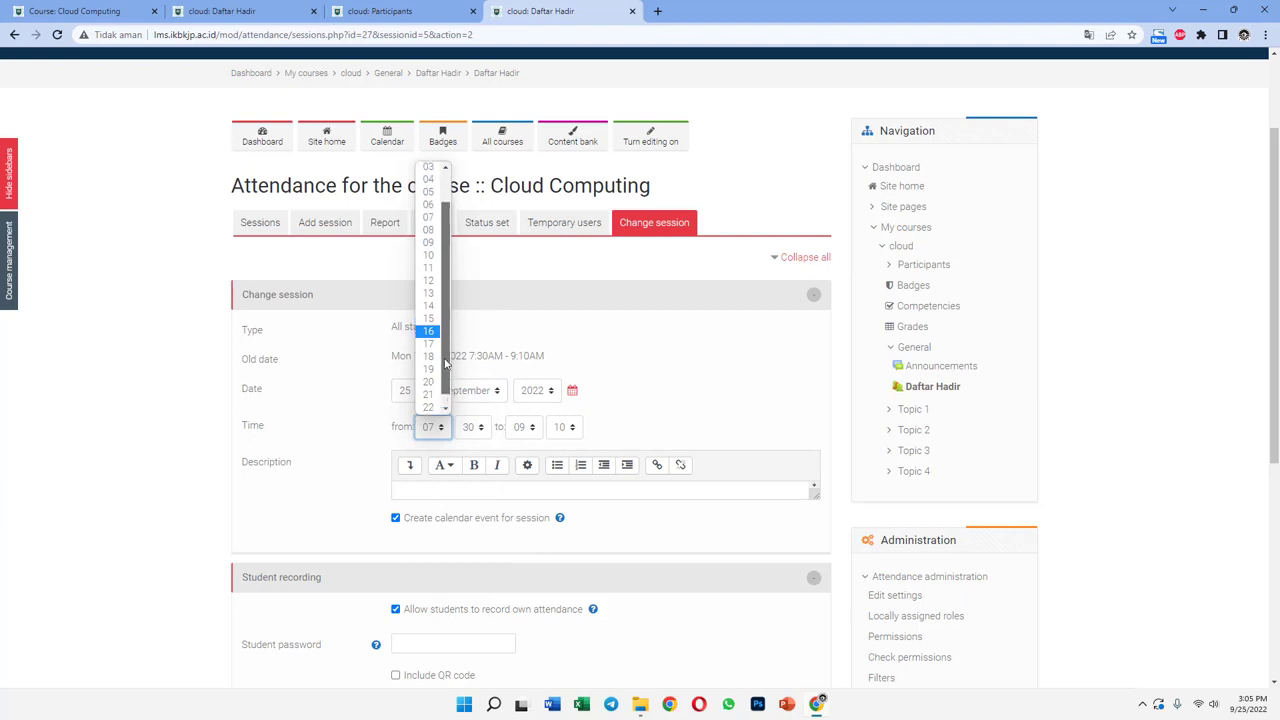
{"action": "scroll", "coordinate": [446, 360], "scroll_direction": "up", "scroll_amount": 2}
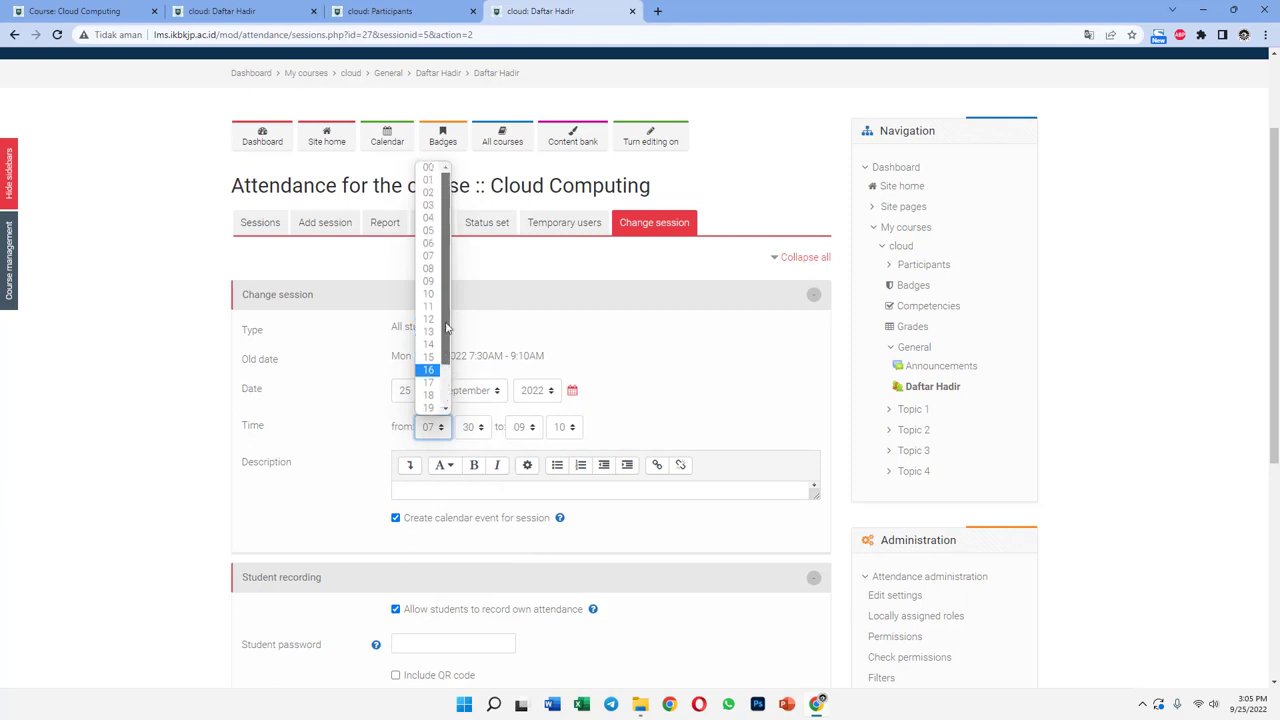
{"action": "left_click", "coordinate": [428, 357]}
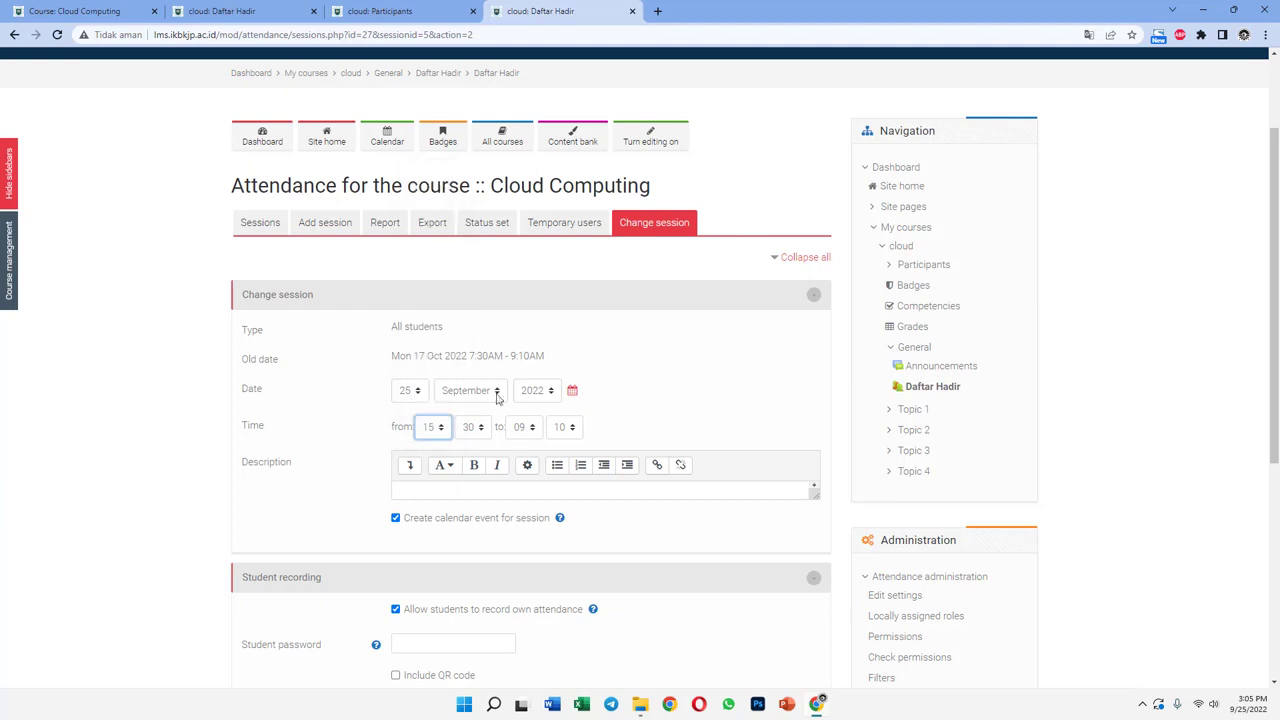
{"action": "left_click", "coordinate": [525, 427]}
{"action": "scroll", "coordinate": [518, 410], "scroll_direction": "down", "scroll_amount": 2}
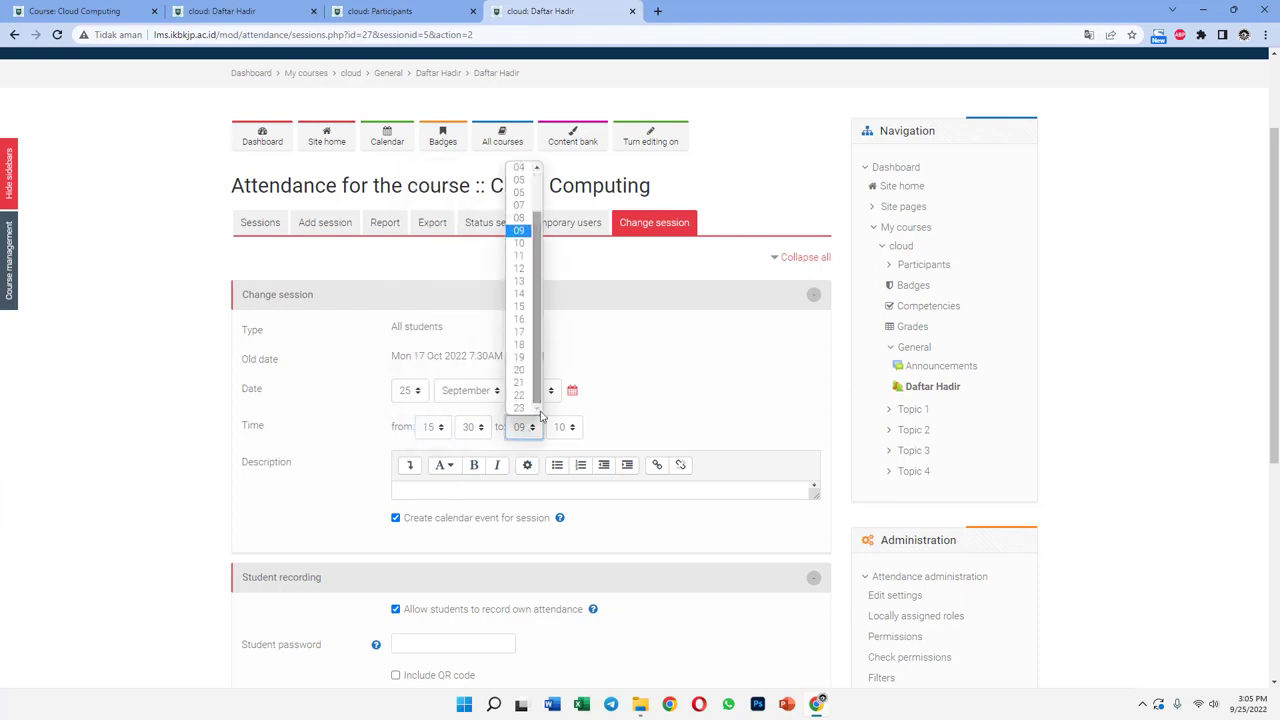
{"action": "left_click", "coordinate": [518, 409]}
{"action": "scroll", "coordinate": [540, 490], "scroll_direction": "down", "scroll_amount": 5}
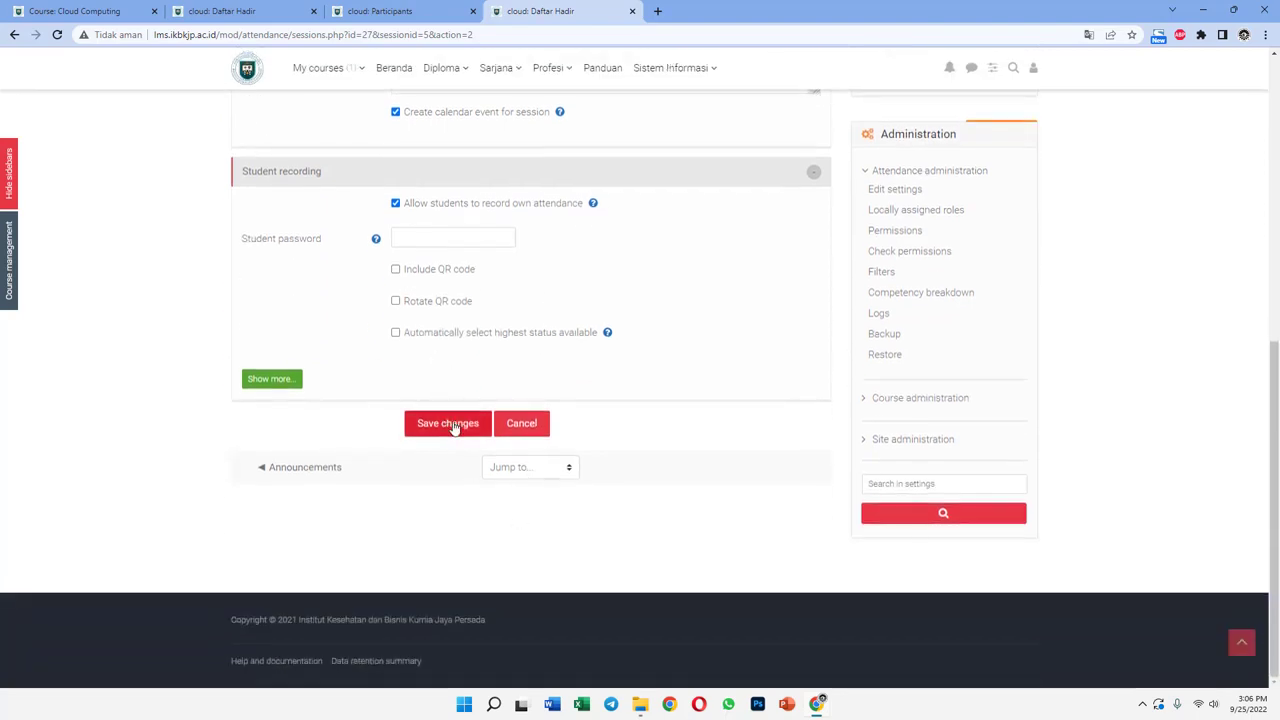
{"action": "left_click", "coordinate": [452, 424]}
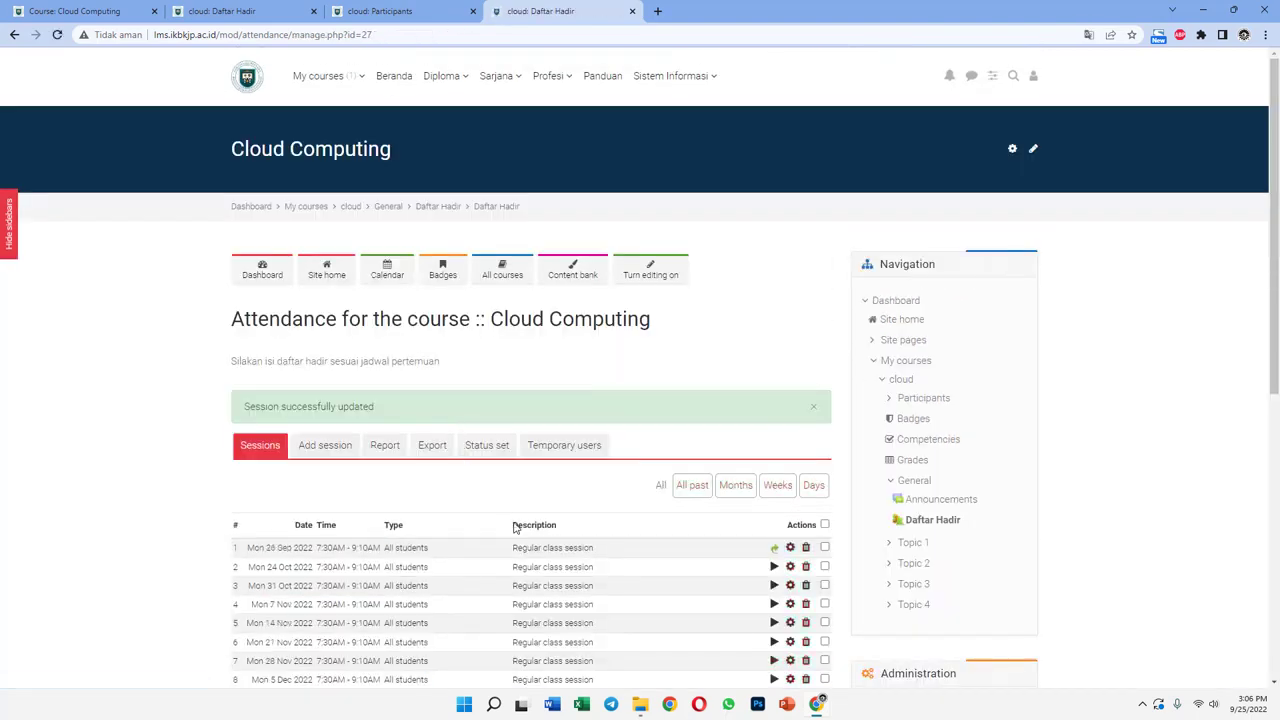
Look for the rescheduled session by viewing the session list by day, by month, all past and all.
{"action": "scroll", "coordinate": [511, 560], "scroll_direction": "down", "scroll_amount": 2}
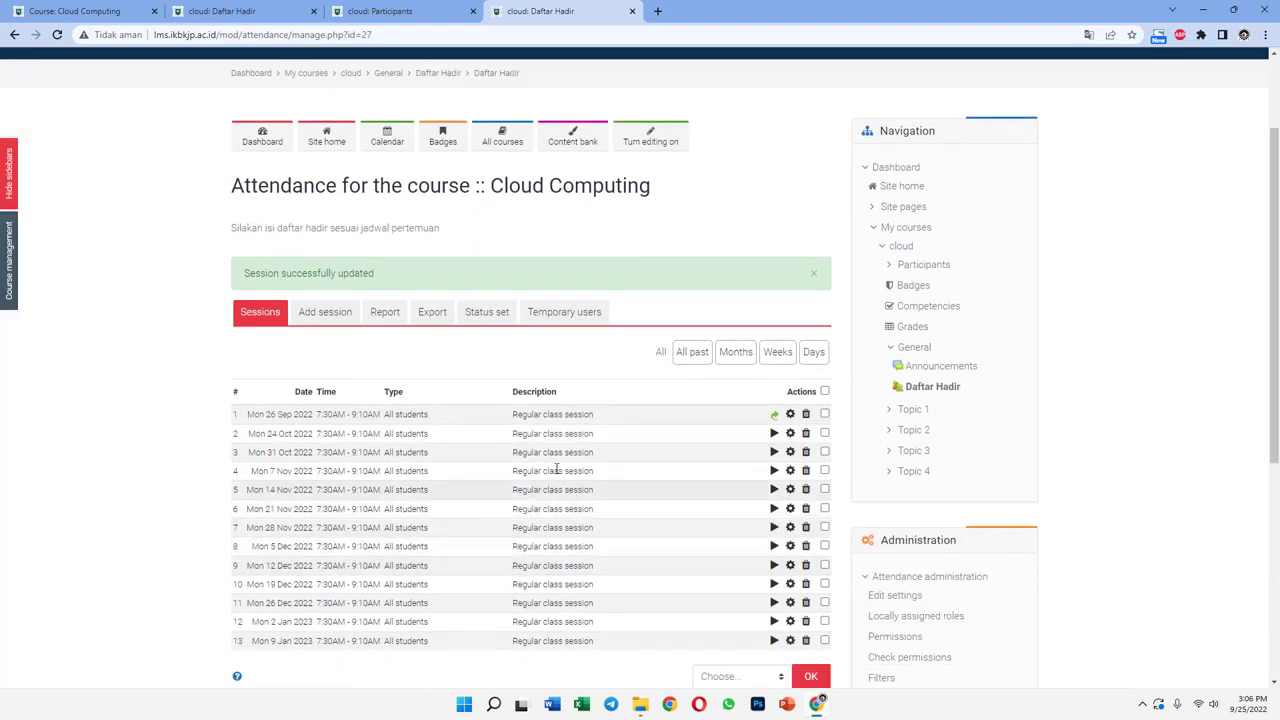
{"action": "left_click", "coordinate": [812, 353]}
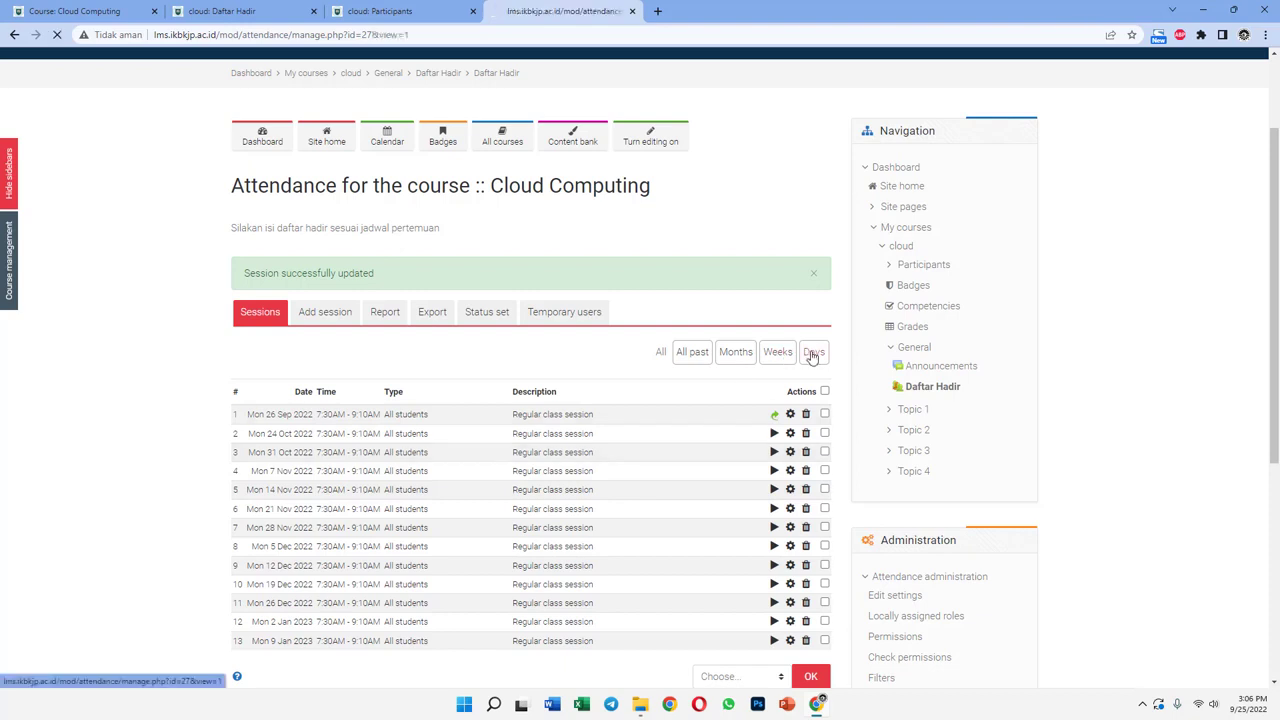
{"action": "left_click", "coordinate": [738, 443]}
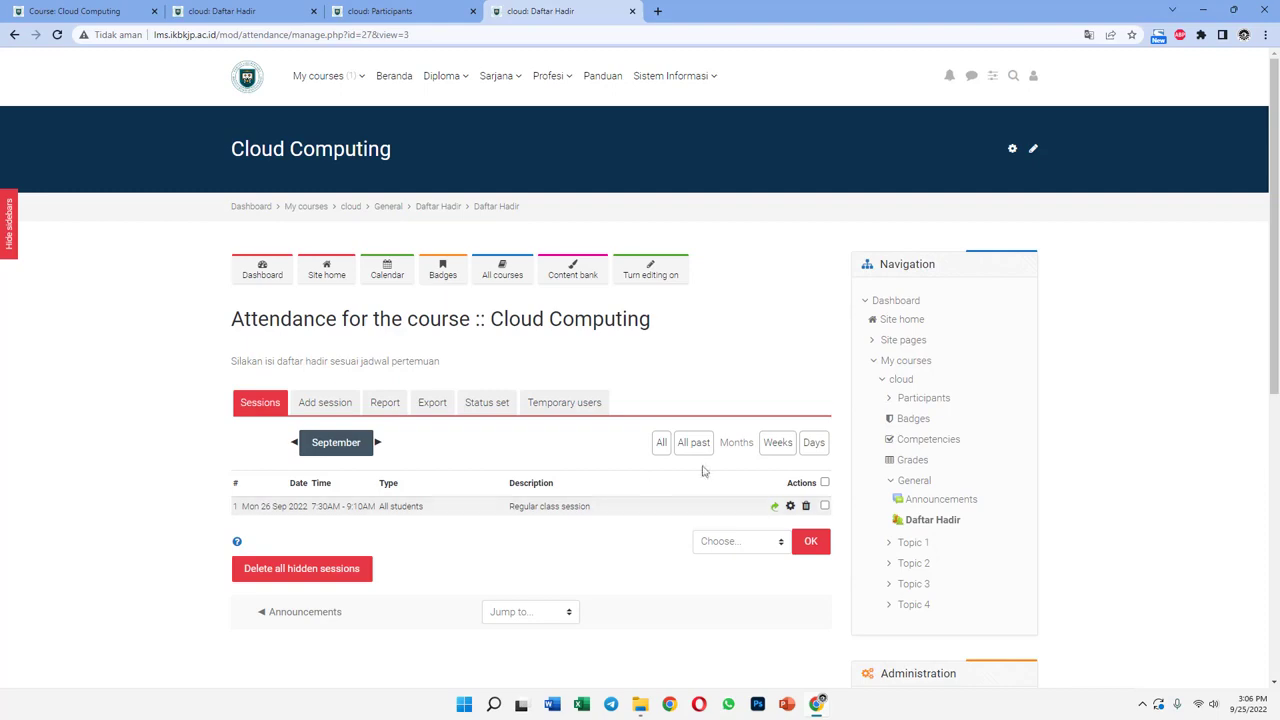
{"action": "left_click", "coordinate": [695, 444]}
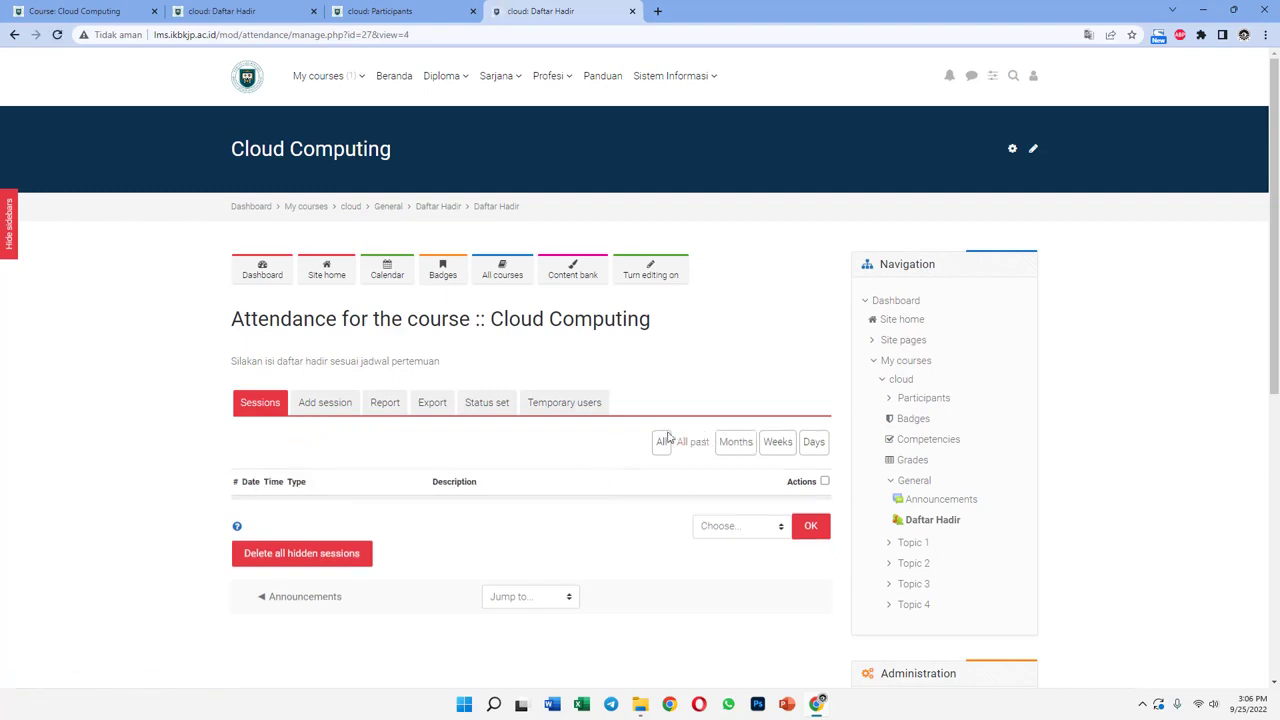
{"action": "left_click", "coordinate": [662, 443]}
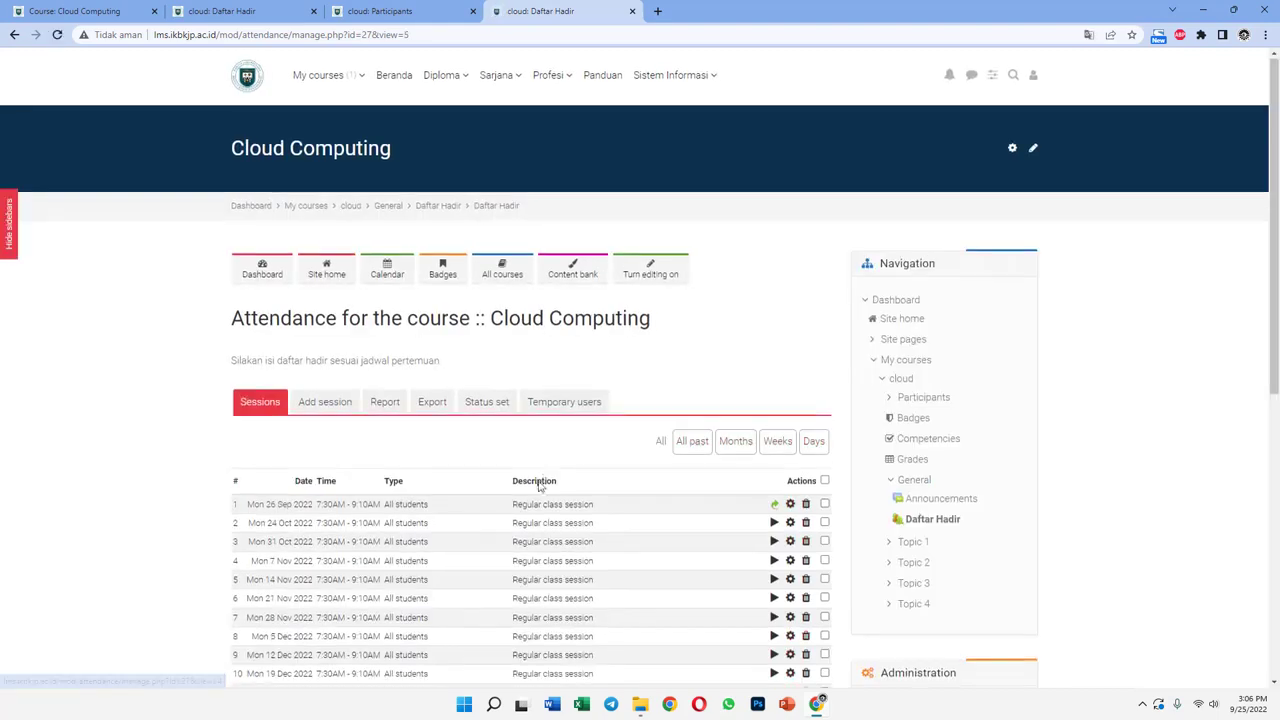
{"action": "scroll", "coordinate": [530, 475], "scroll_direction": "down", "scroll_amount": 2}
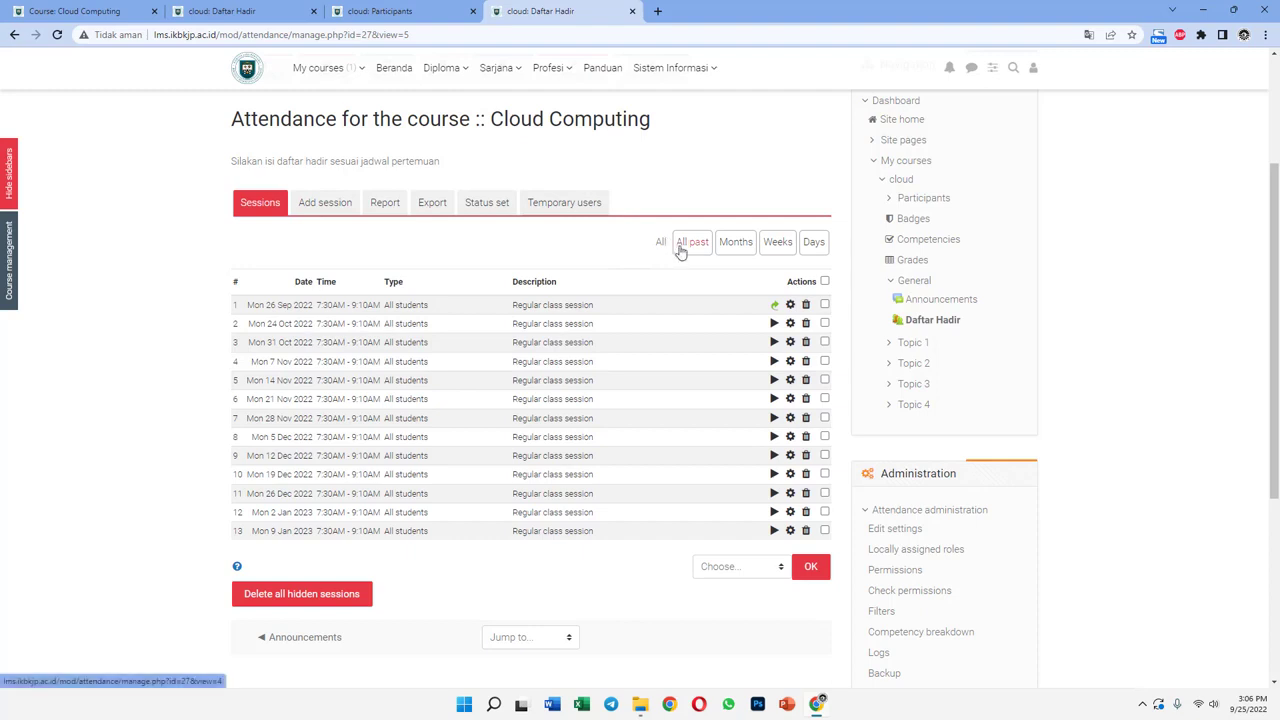
Check the bulk action choices and the Temporary users page, and return to the sessions list.
{"action": "scroll", "coordinate": [330, 430], "scroll_direction": "down", "scroll_amount": 2}
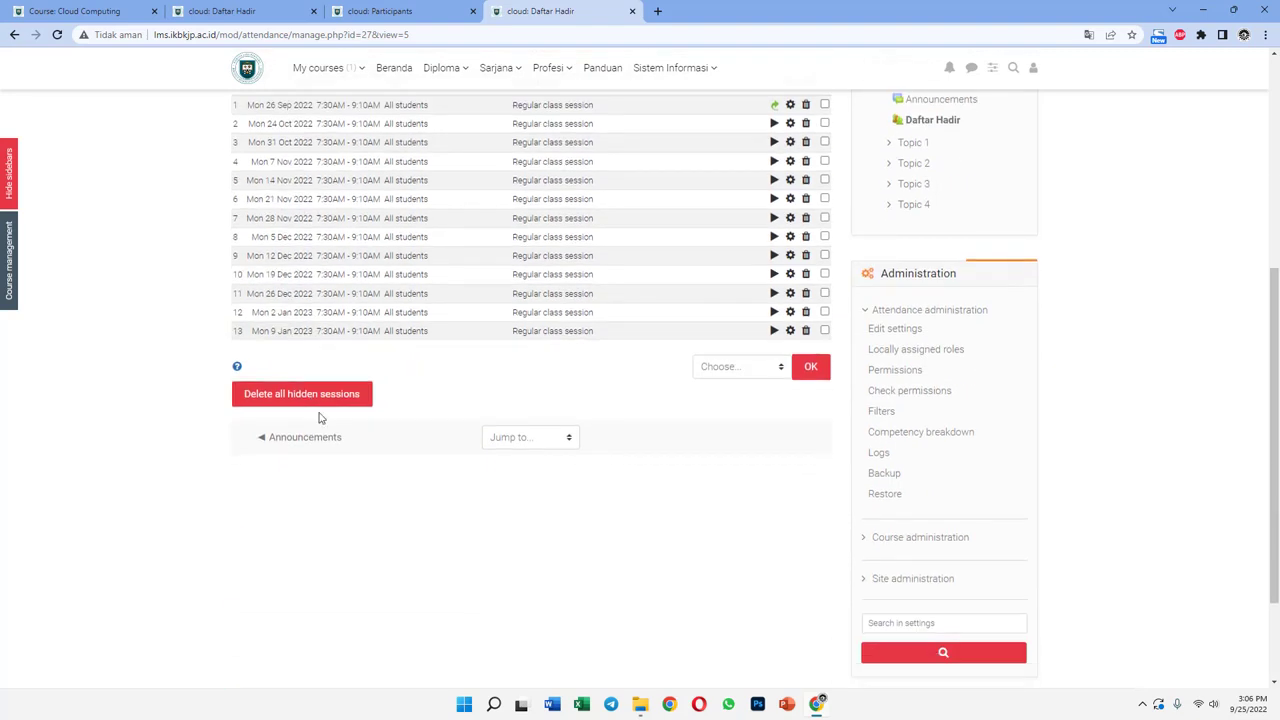
{"action": "left_click", "coordinate": [712, 371]}
{"action": "left_click", "coordinate": [567, 389]}
{"action": "scroll", "coordinate": [566, 391], "scroll_direction": "up", "scroll_amount": 3}
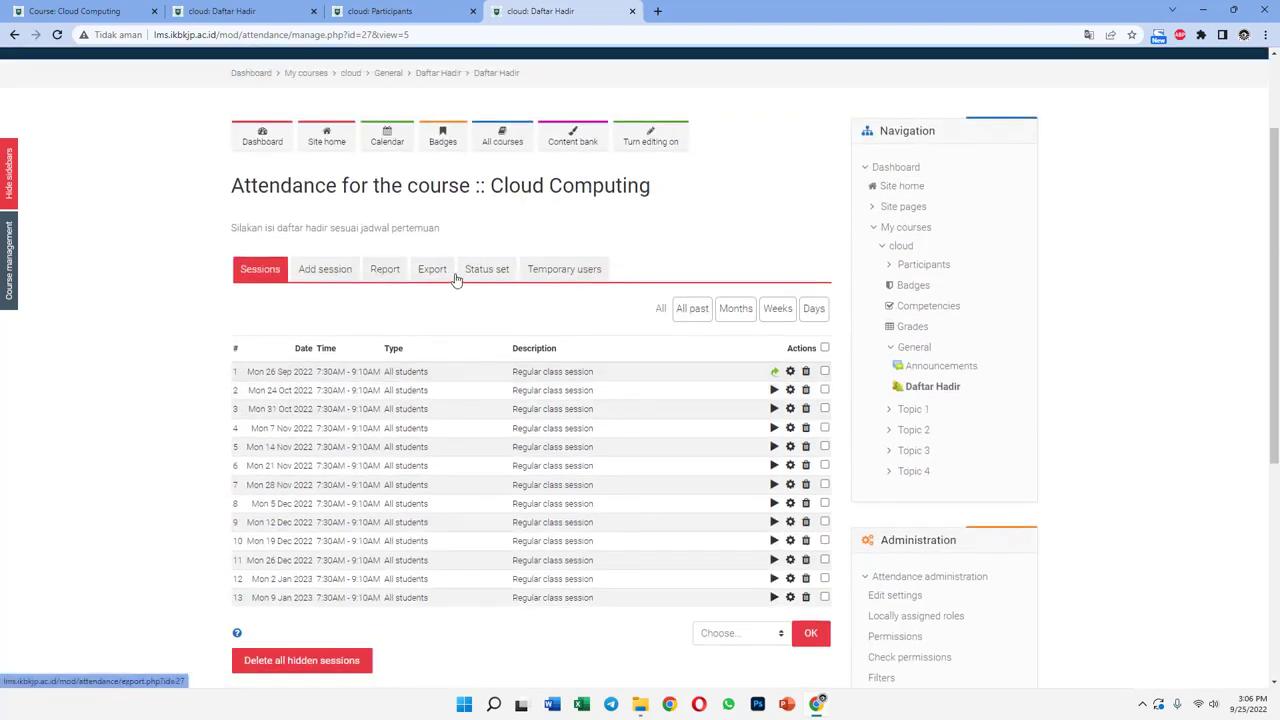
{"action": "left_click", "coordinate": [573, 269]}
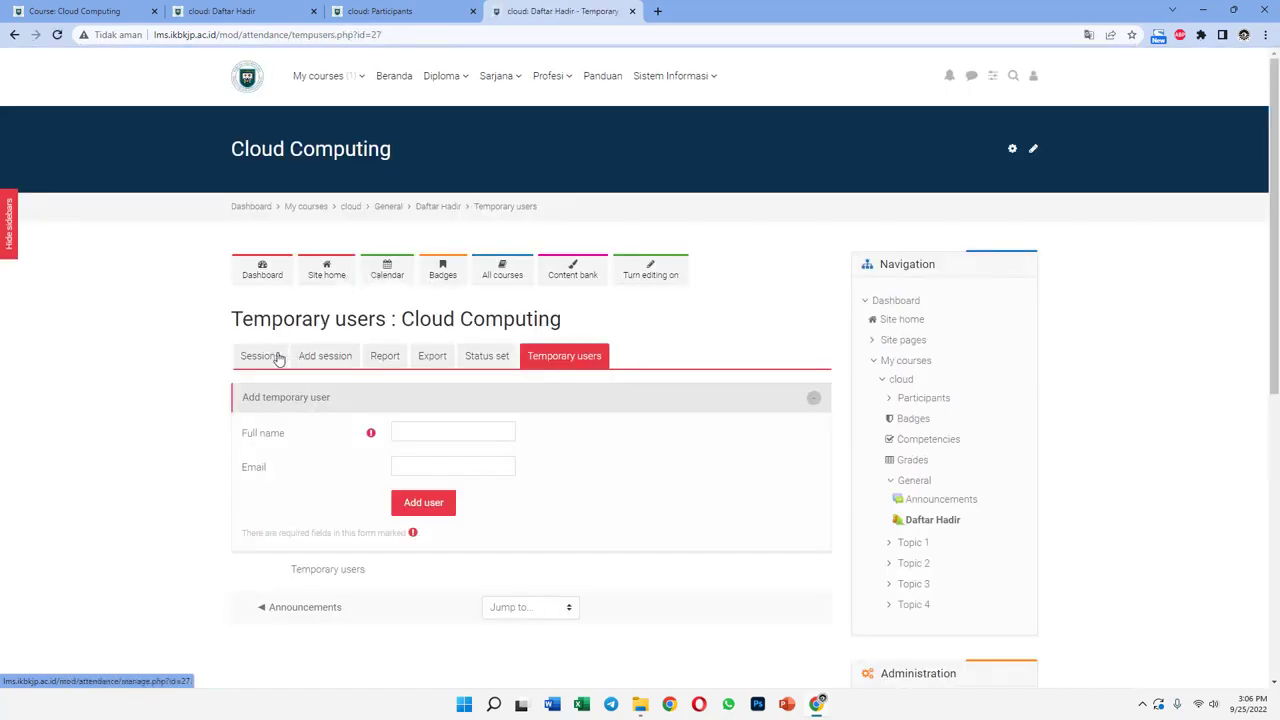
{"action": "left_click", "coordinate": [274, 356]}
Check the past, monthly, weekly, daily and complete session views again for the session moved to 25 September.
{"action": "scroll", "coordinate": [630, 406], "scroll_direction": "down", "scroll_amount": 3}
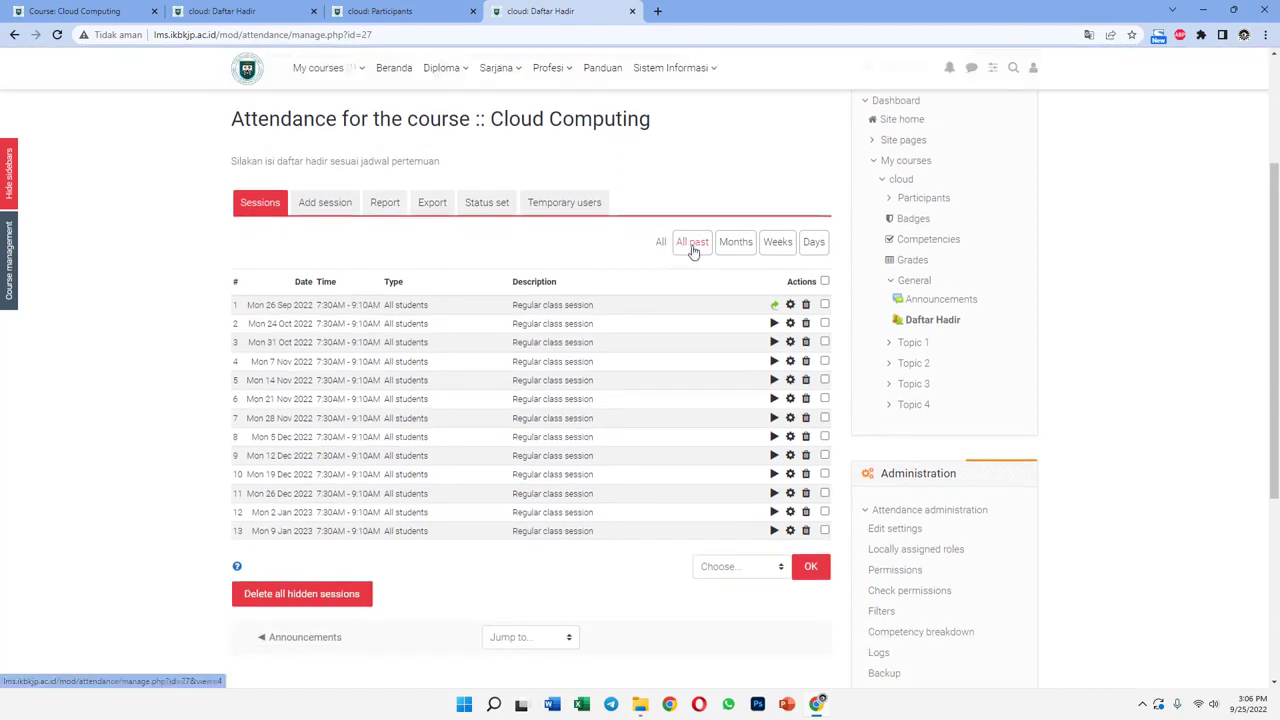
{"action": "left_click", "coordinate": [694, 246]}
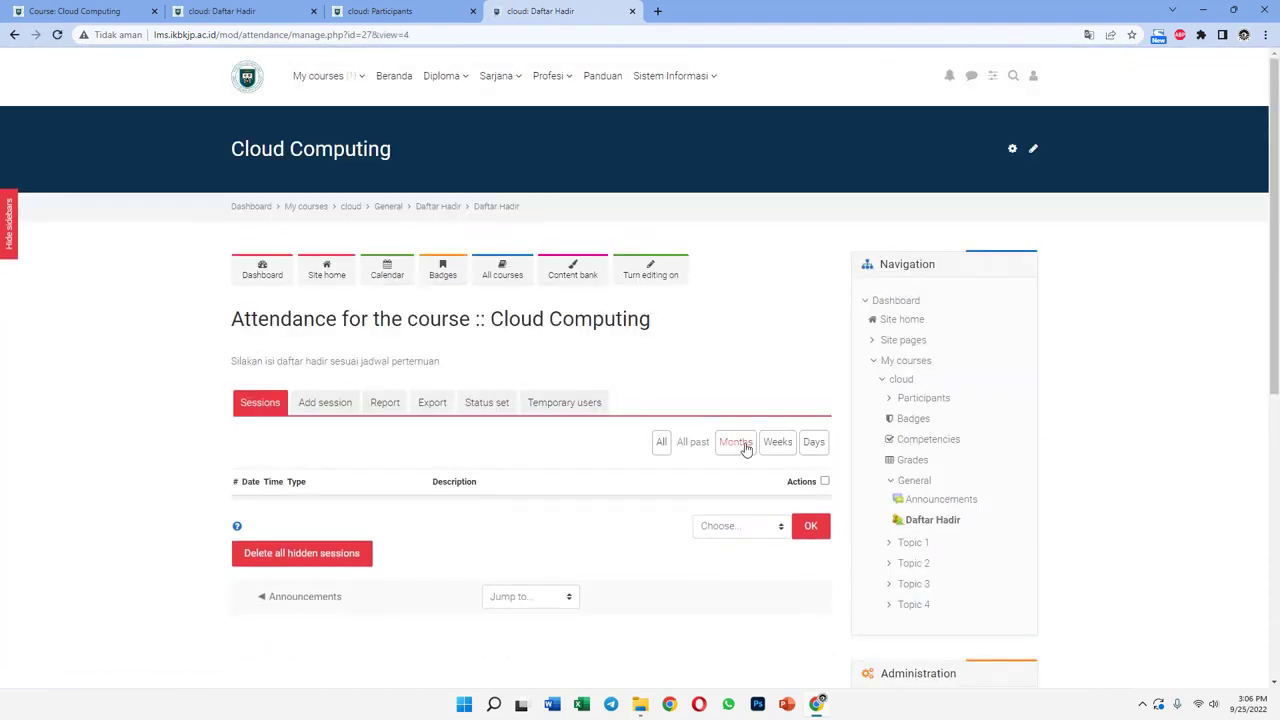
{"action": "left_click", "coordinate": [740, 443]}
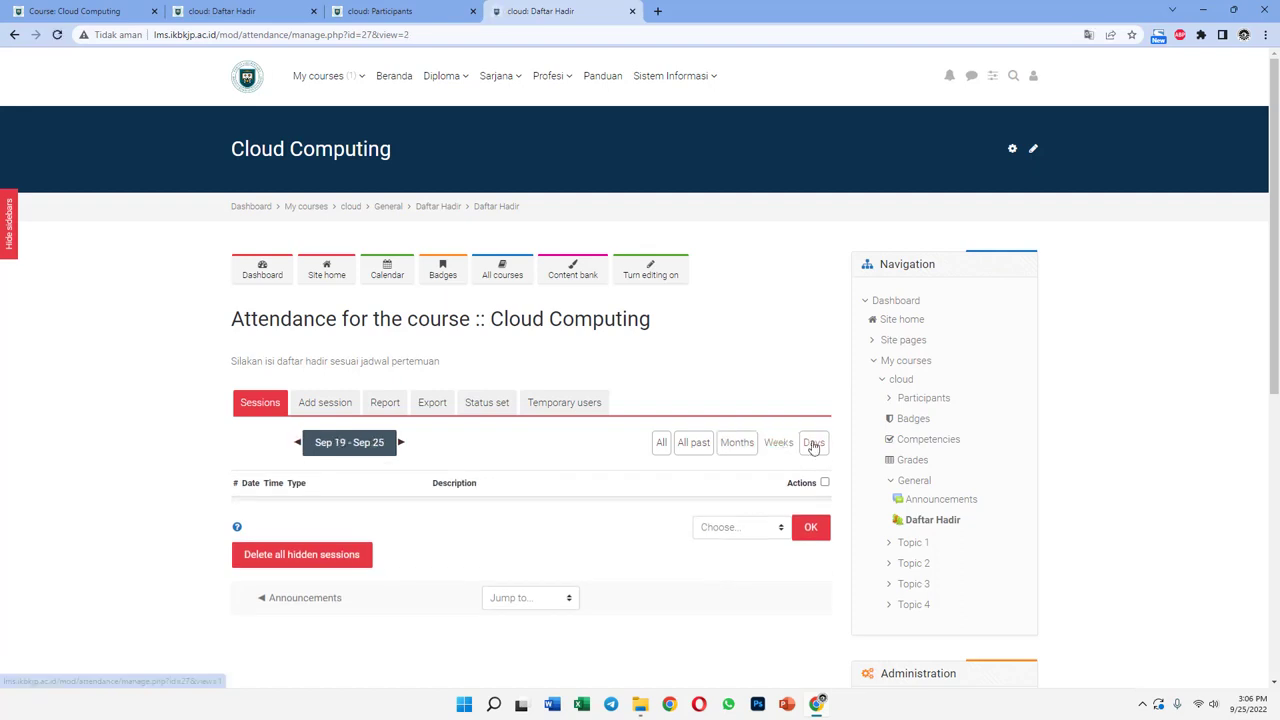
{"action": "left_click", "coordinate": [813, 445]}
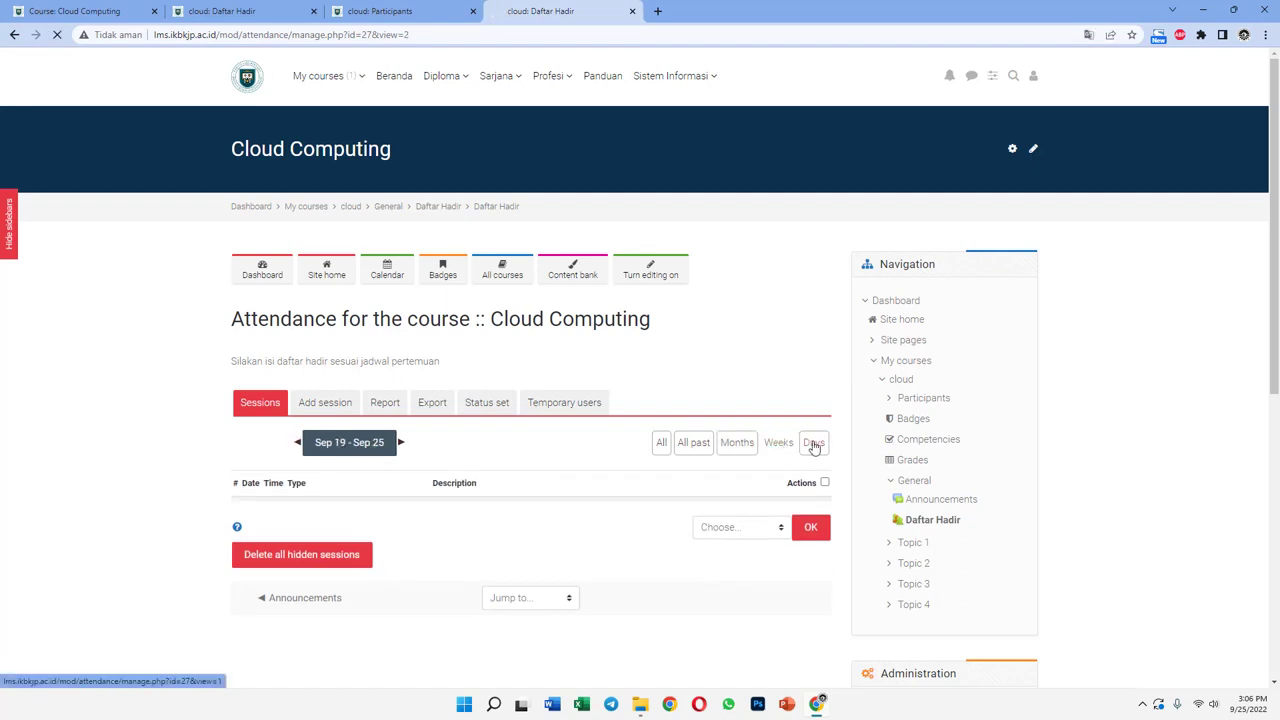
{"action": "left_click", "coordinate": [659, 446]}
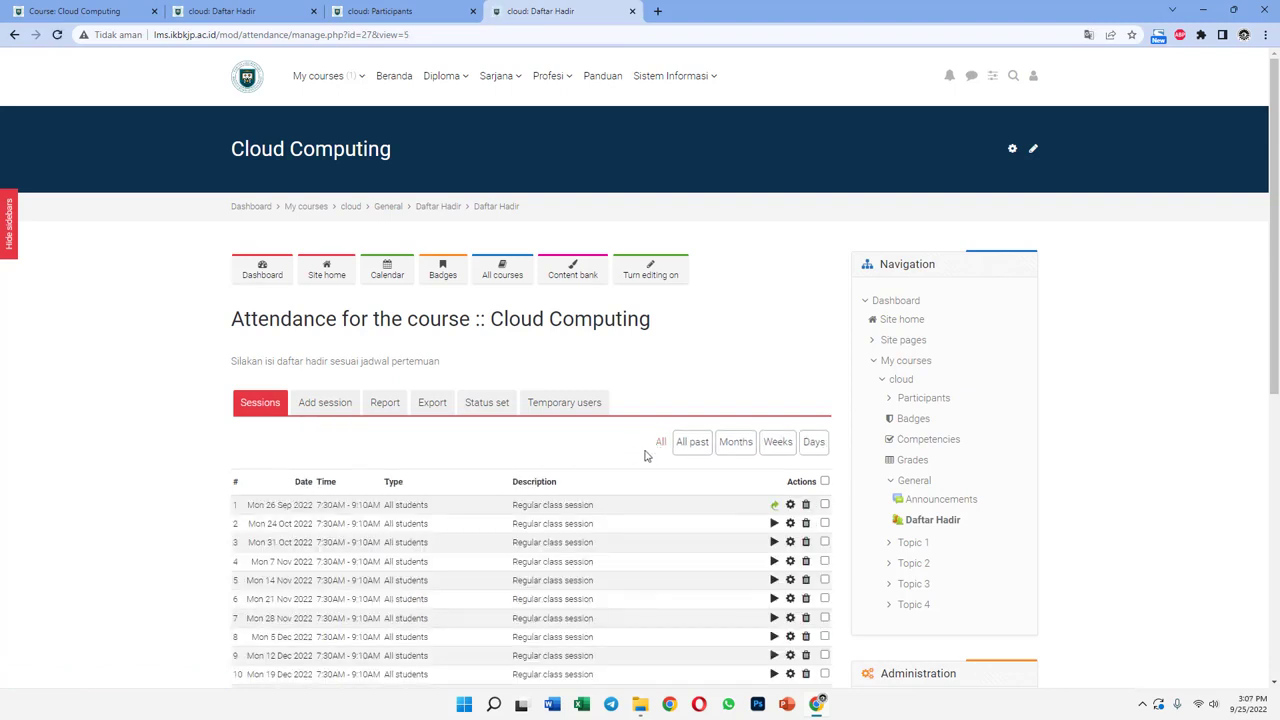
{"action": "left_click", "coordinate": [816, 449]}
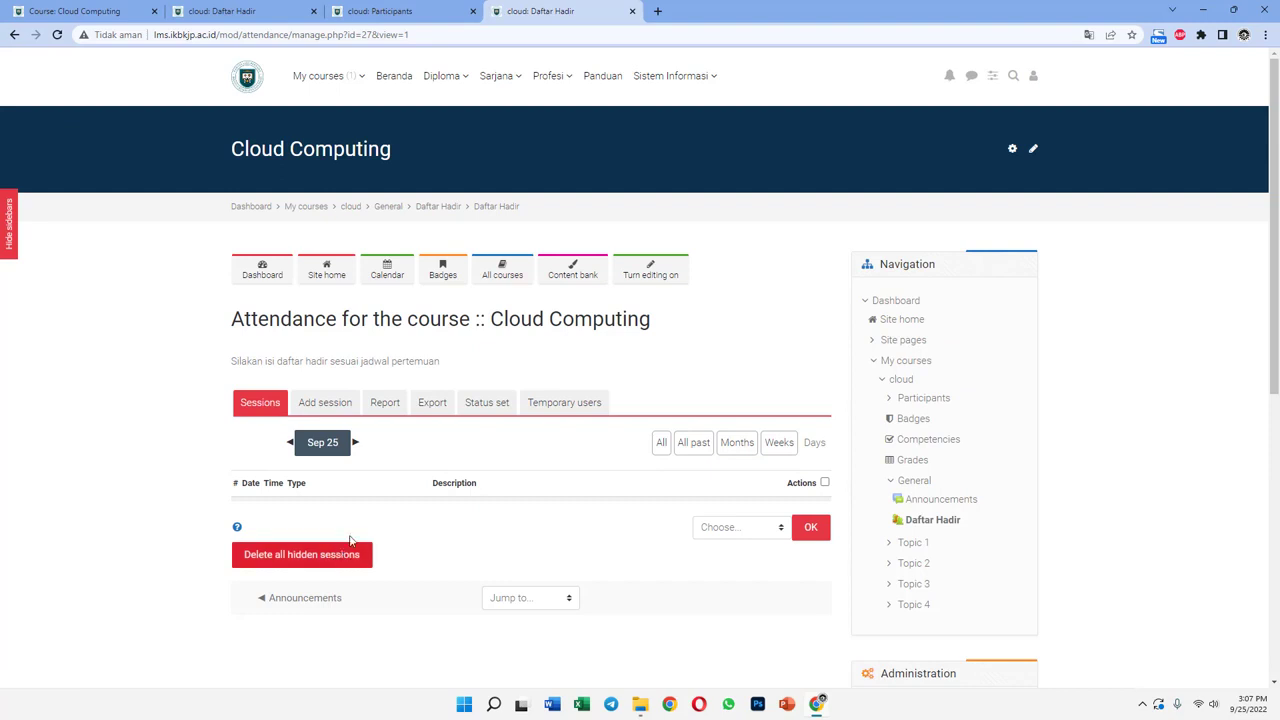
Try to add a new session dated 25 September 2022, leaving the times at 00:00.
{"action": "left_click", "coordinate": [330, 404]}
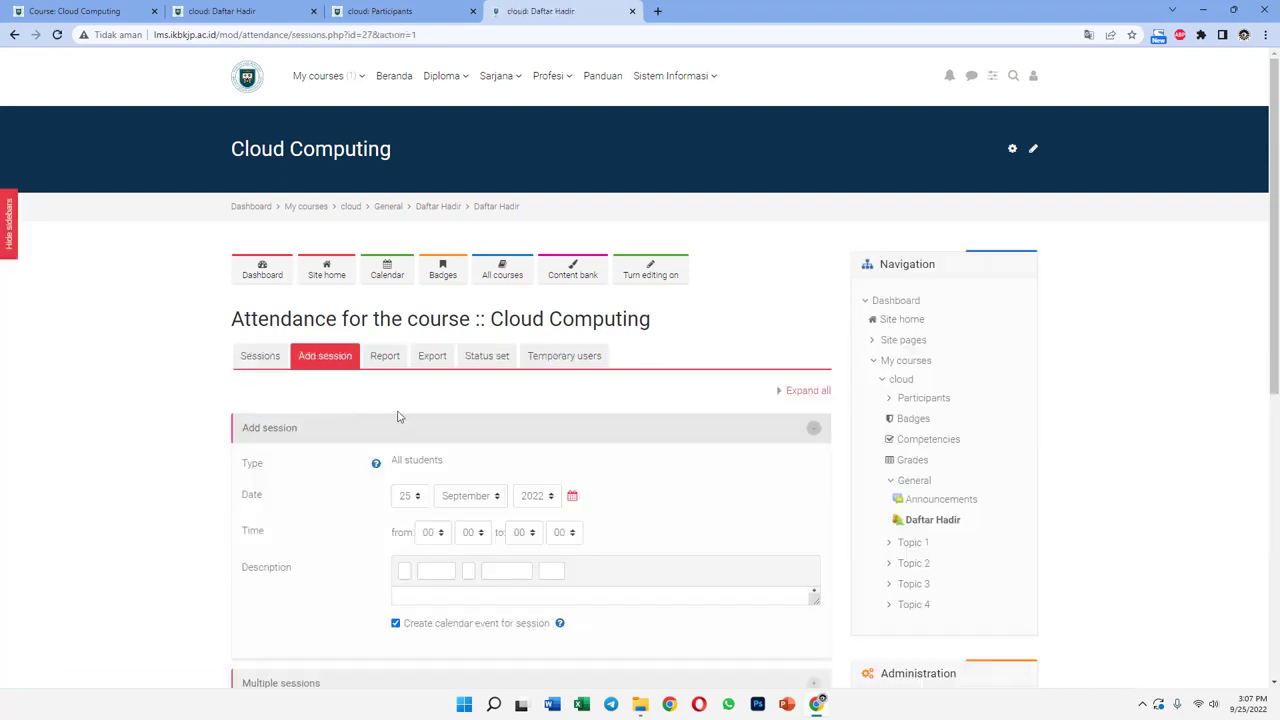
{"action": "scroll", "coordinate": [446, 437], "scroll_direction": "down", "scroll_amount": 2}
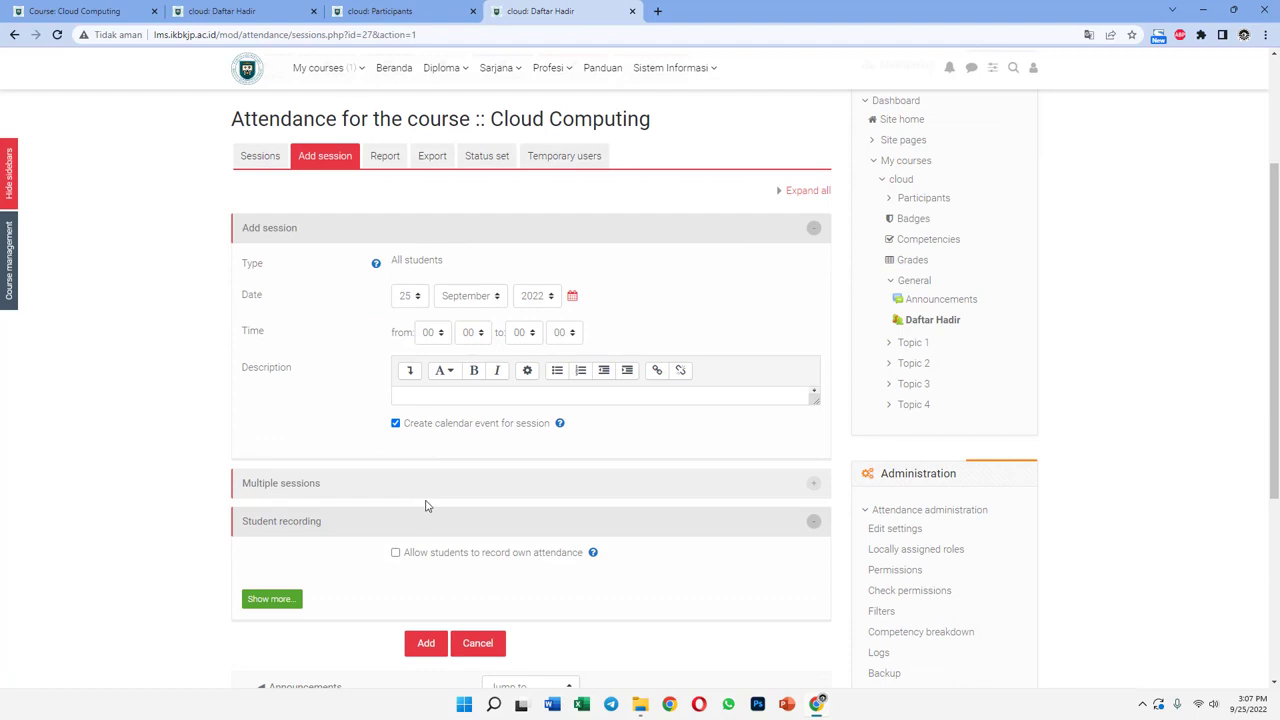
{"action": "left_click", "coordinate": [426, 643]}
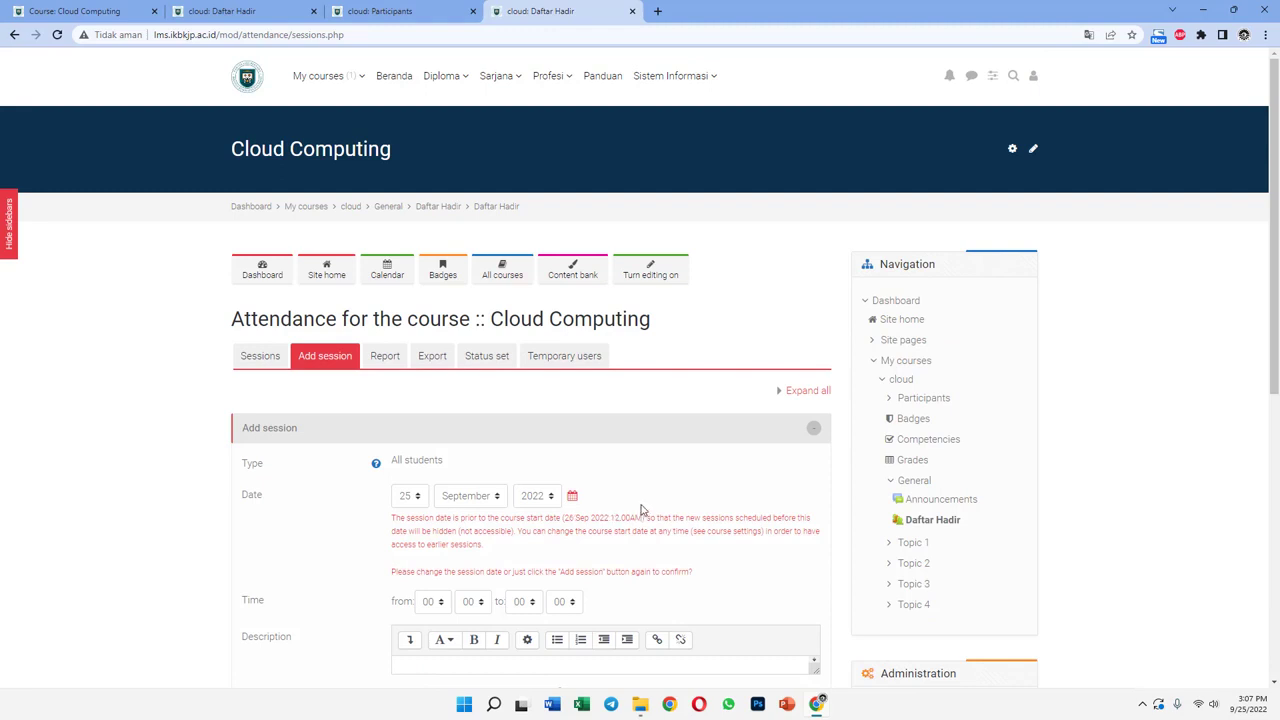
Read the date message in the add-session form to find out how the session date relates to the course start date.
{"action": "scroll", "coordinate": [643, 510], "scroll_direction": "down", "scroll_amount": 1}
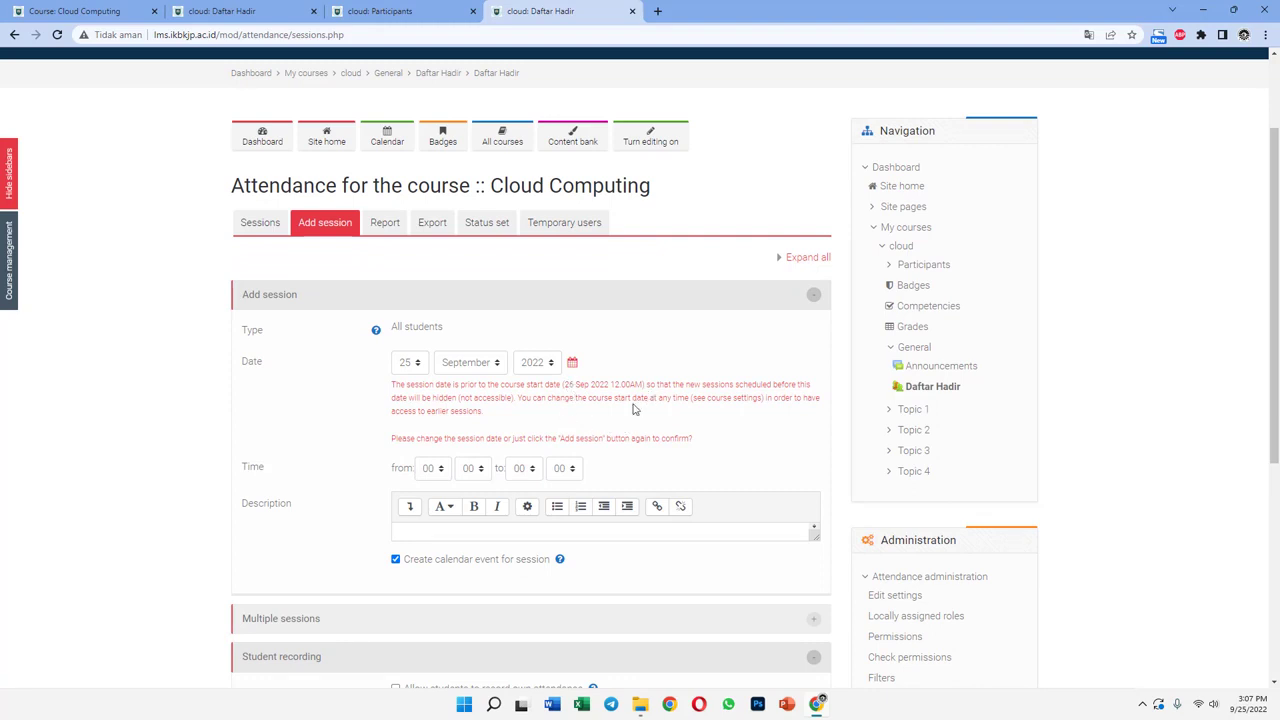
{"action": "scroll", "coordinate": [490, 400], "scroll_direction": "down", "scroll_amount": 3}
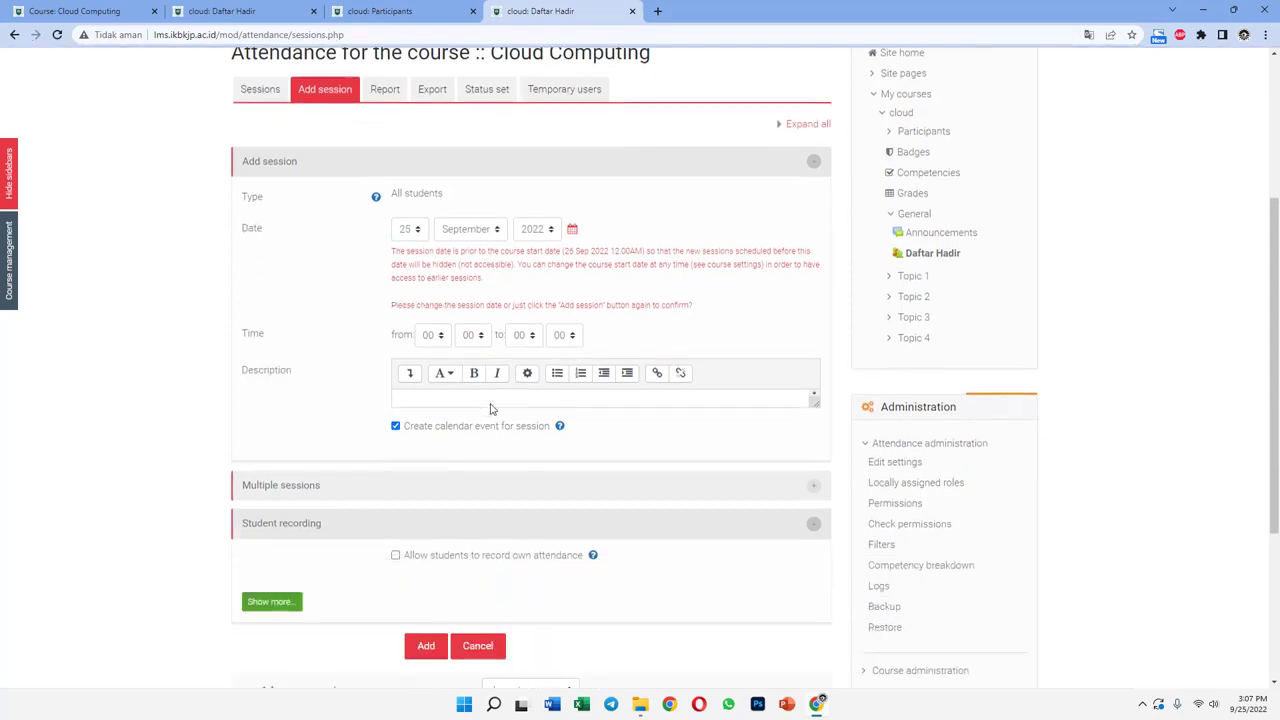
{"action": "scroll", "coordinate": [519, 444], "scroll_direction": "up", "scroll_amount": 2}
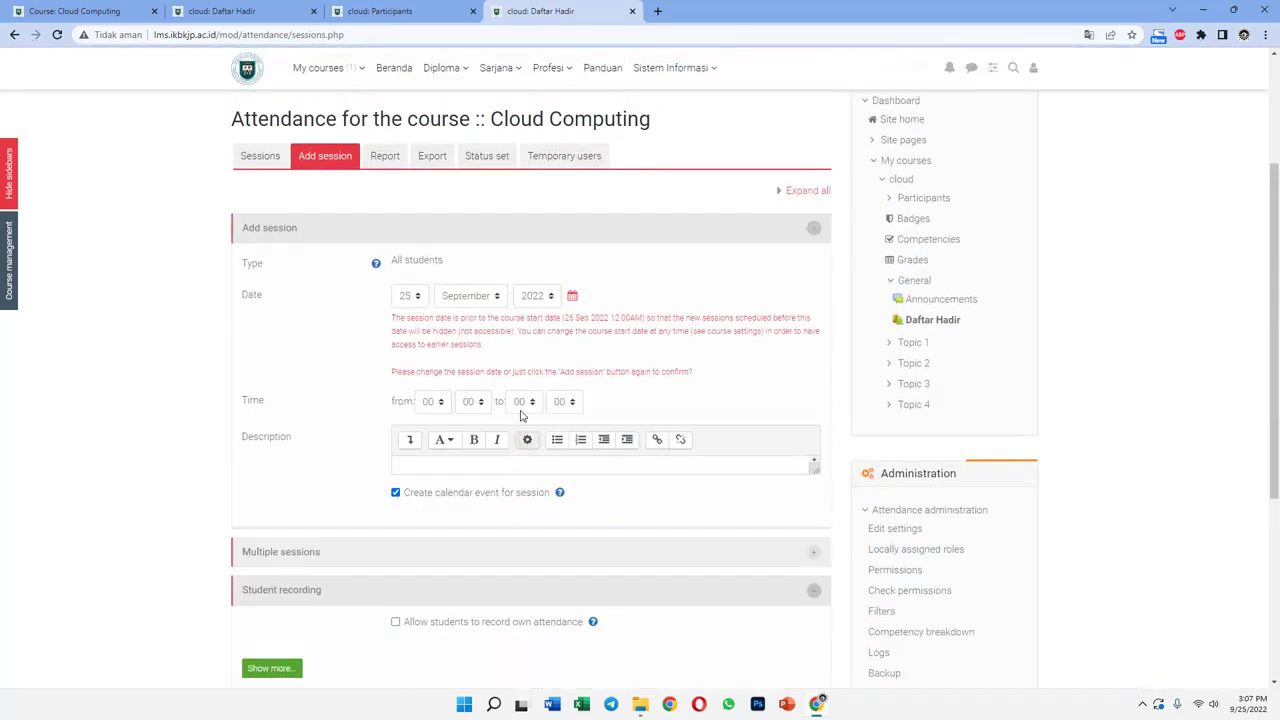
{"action": "left_click_drag", "start_coordinate": [393, 321], "coordinate": [568, 345]}
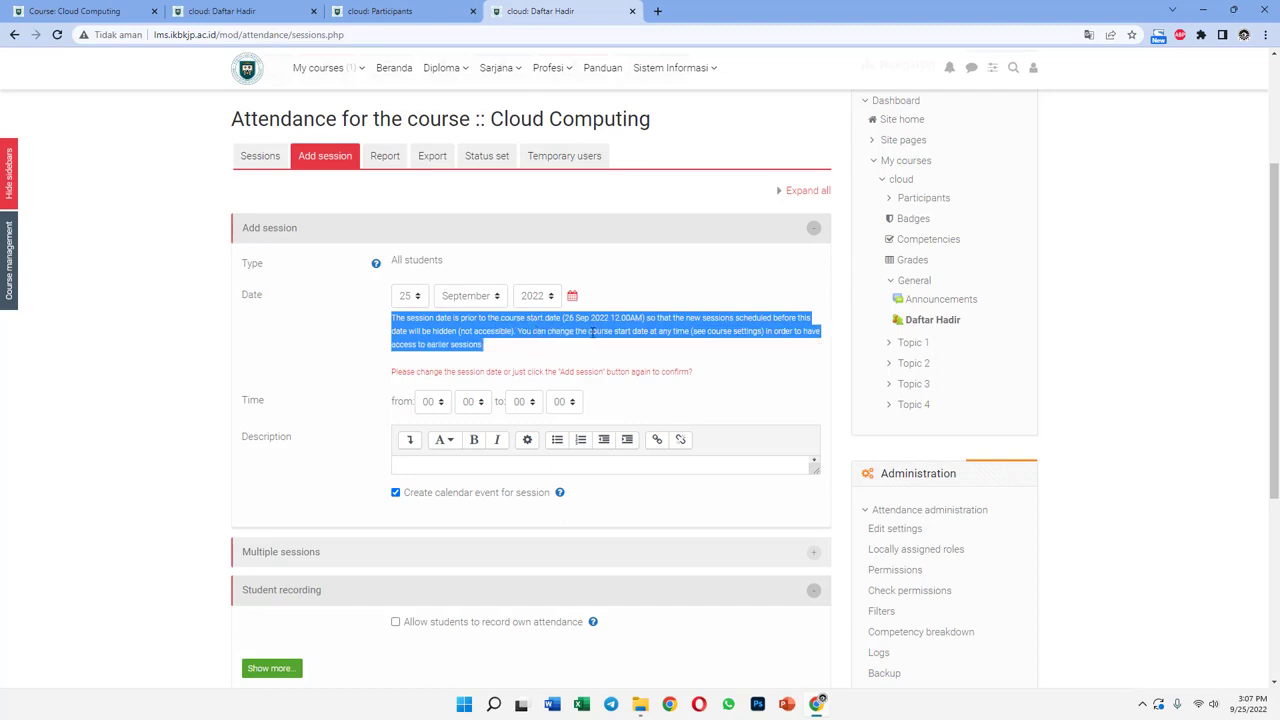
{"action": "scroll", "coordinate": [893, 386], "scroll_direction": "down", "scroll_amount": 4}
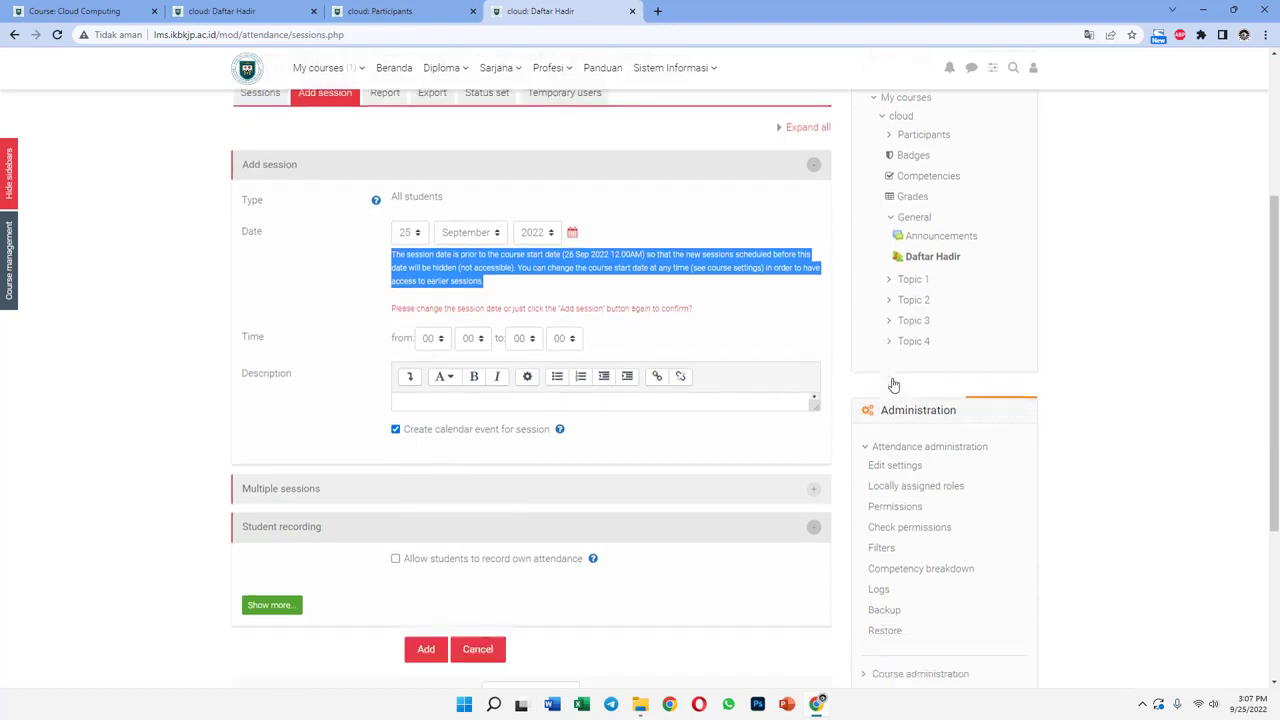
Open the Cloud Computing course settings in a new tab, set the course start date to 24 September 2022, and save.
{"action": "left_click", "coordinate": [880, 404]}
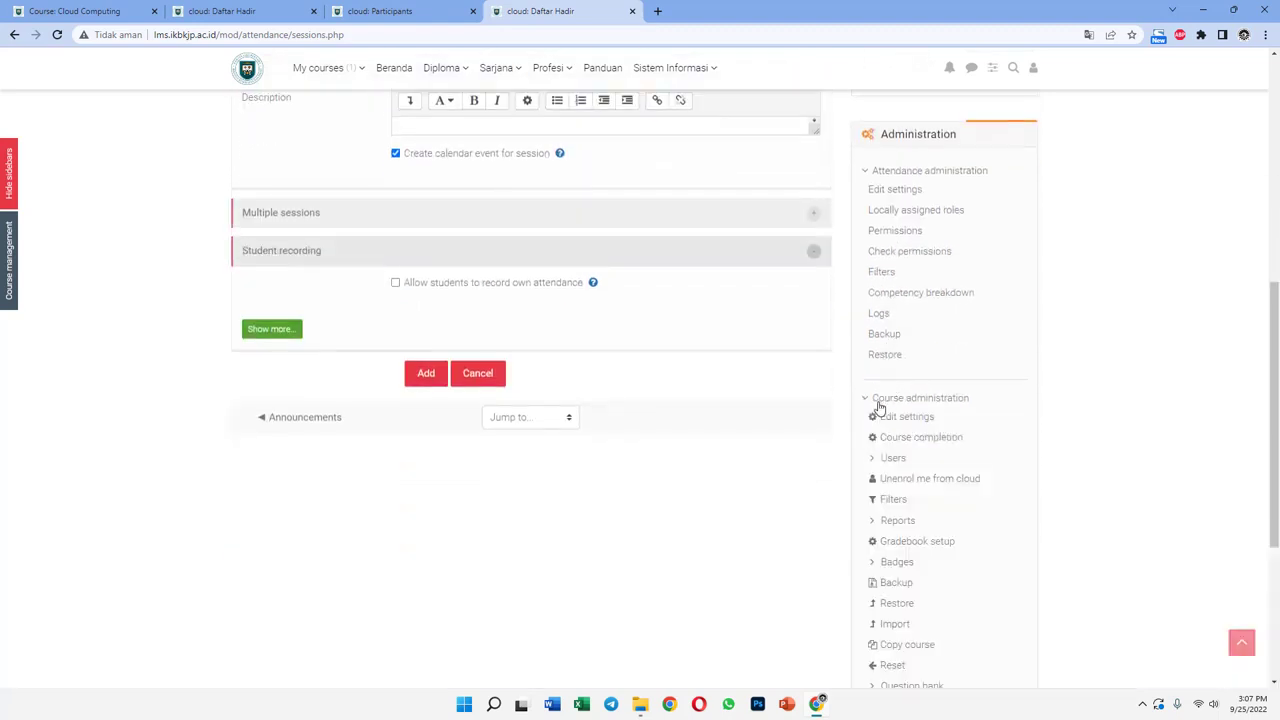
{"action": "right_click", "coordinate": [901, 427]}
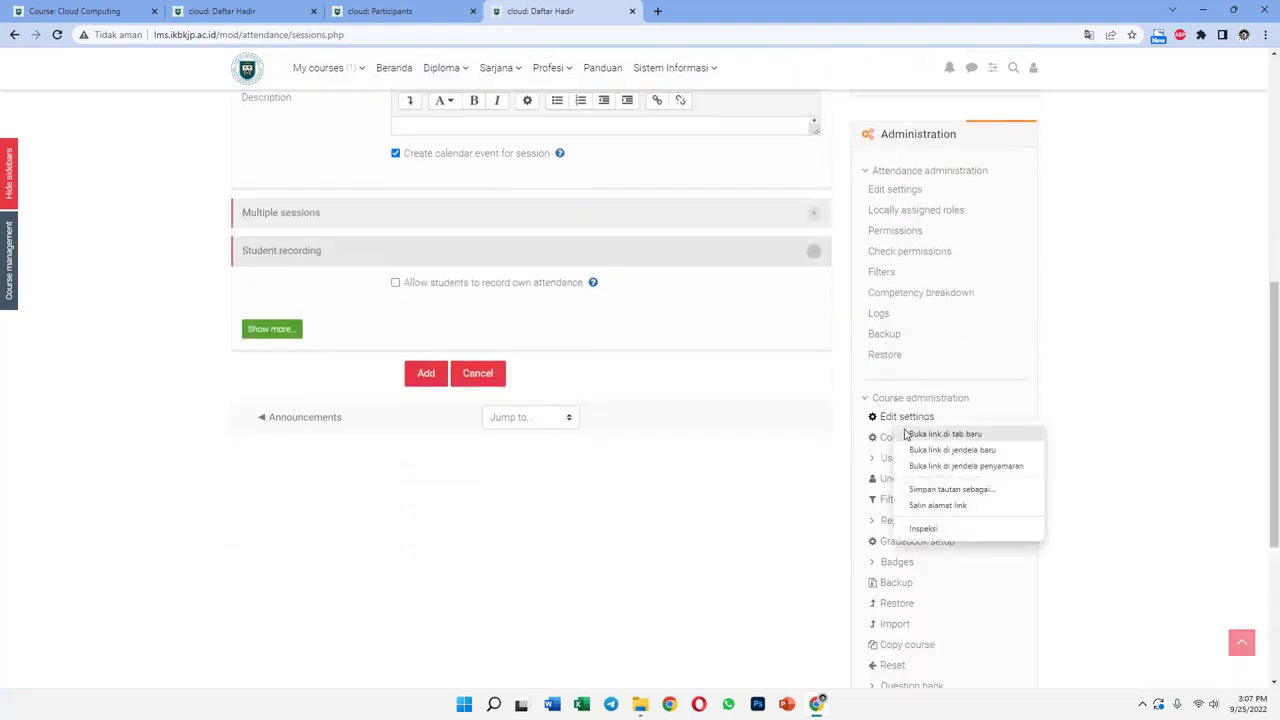
{"action": "left_click", "coordinate": [908, 434]}
{"action": "left_click", "coordinate": [694, 10]}
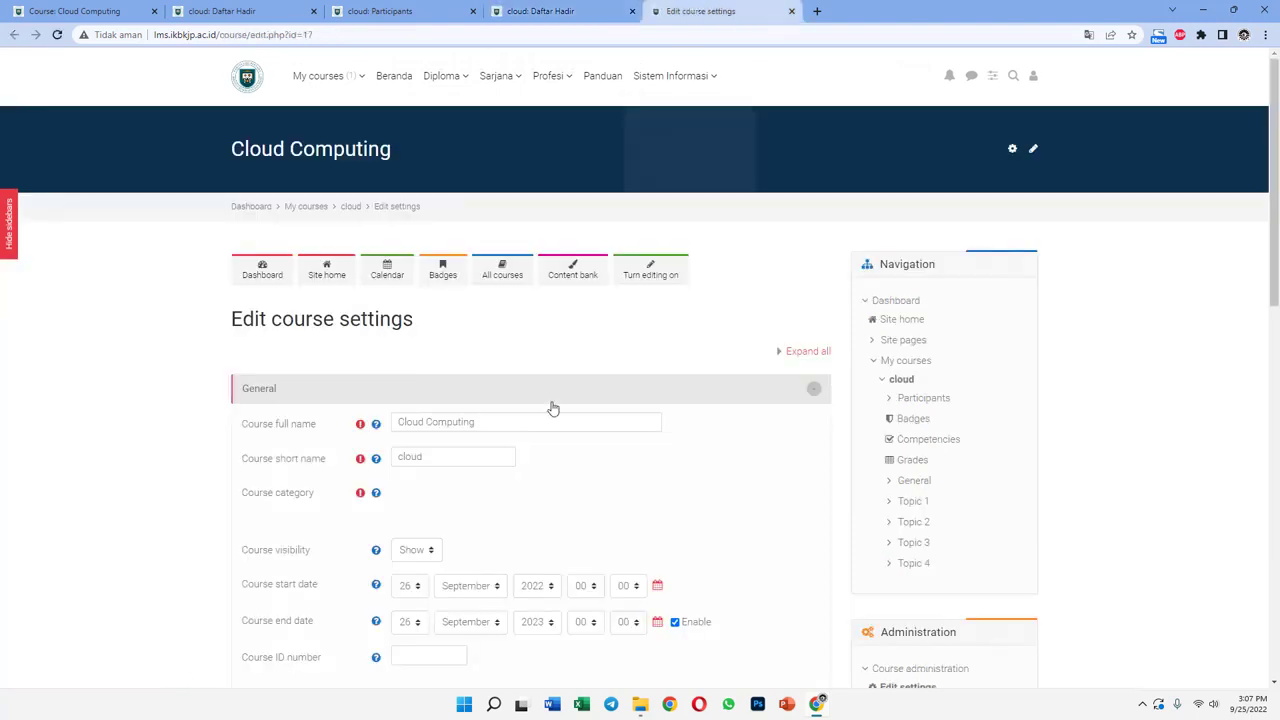
{"action": "scroll", "coordinate": [540, 420], "scroll_direction": "down", "scroll_amount": 2}
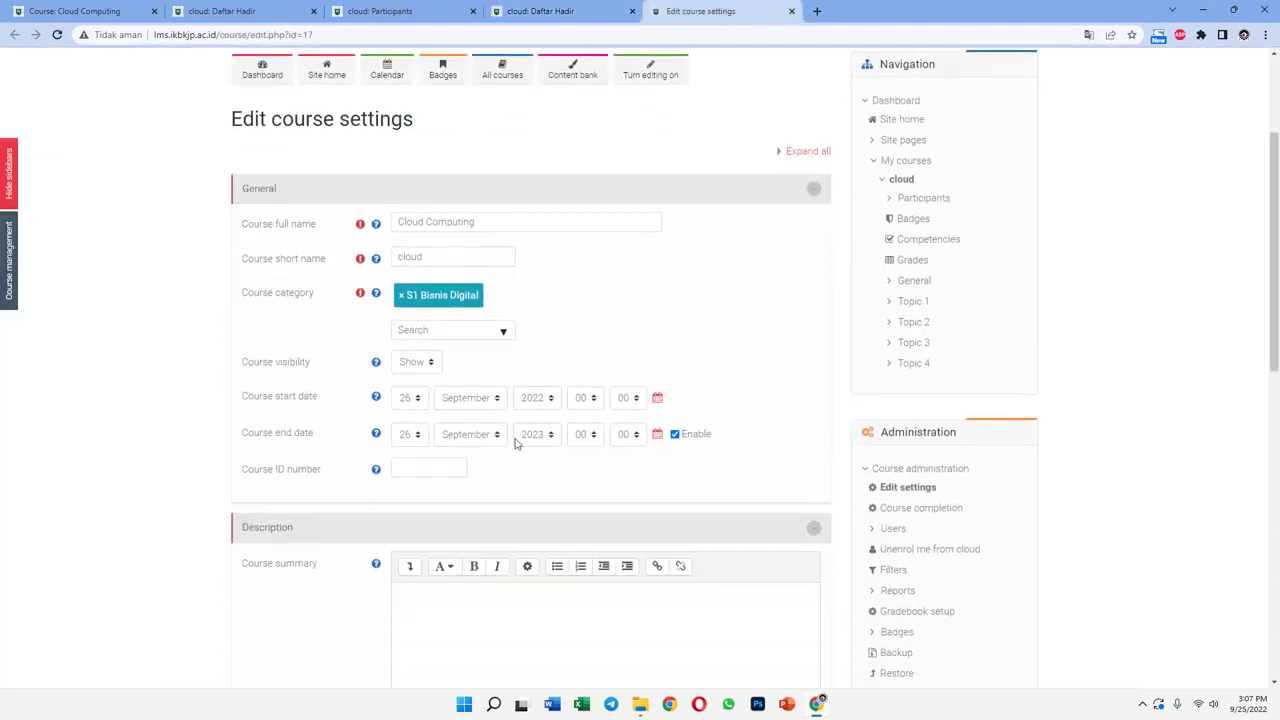
{"action": "left_click", "coordinate": [418, 399]}
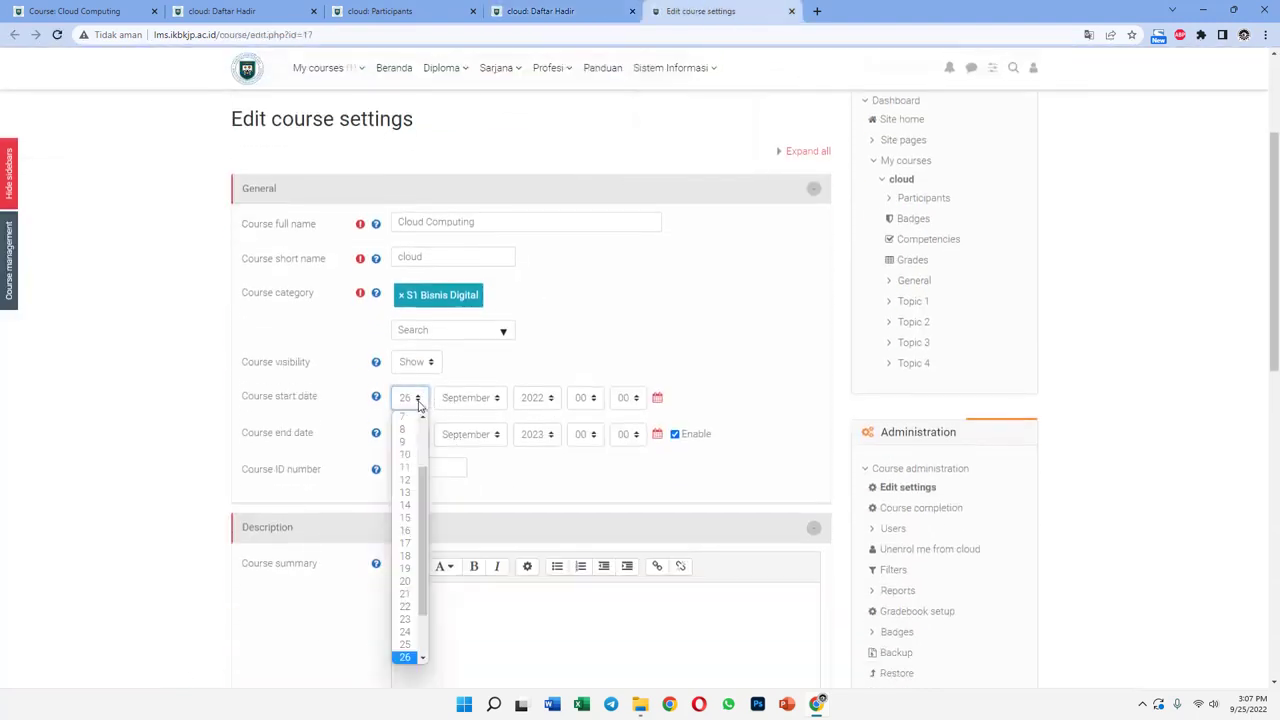
{"action": "left_click", "coordinate": [403, 631]}
{"action": "scroll", "coordinate": [437, 605], "scroll_direction": "down", "scroll_amount": 10}
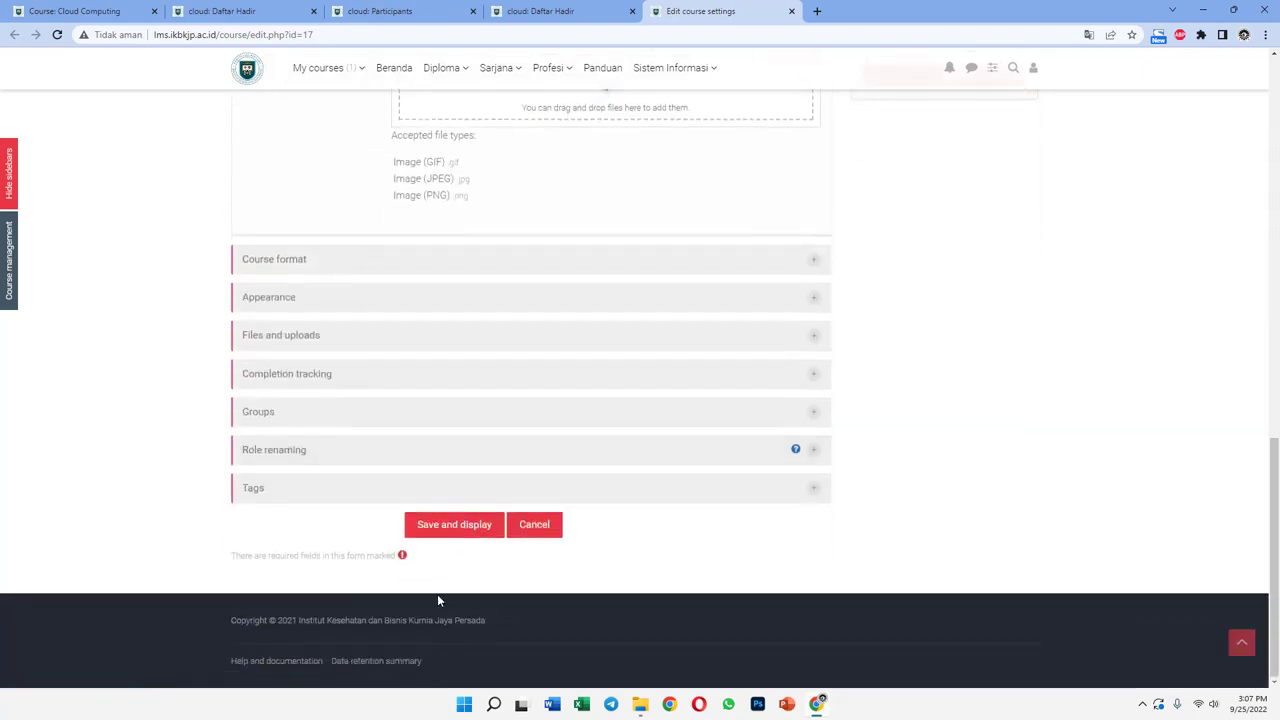
{"action": "left_click", "coordinate": [446, 530]}
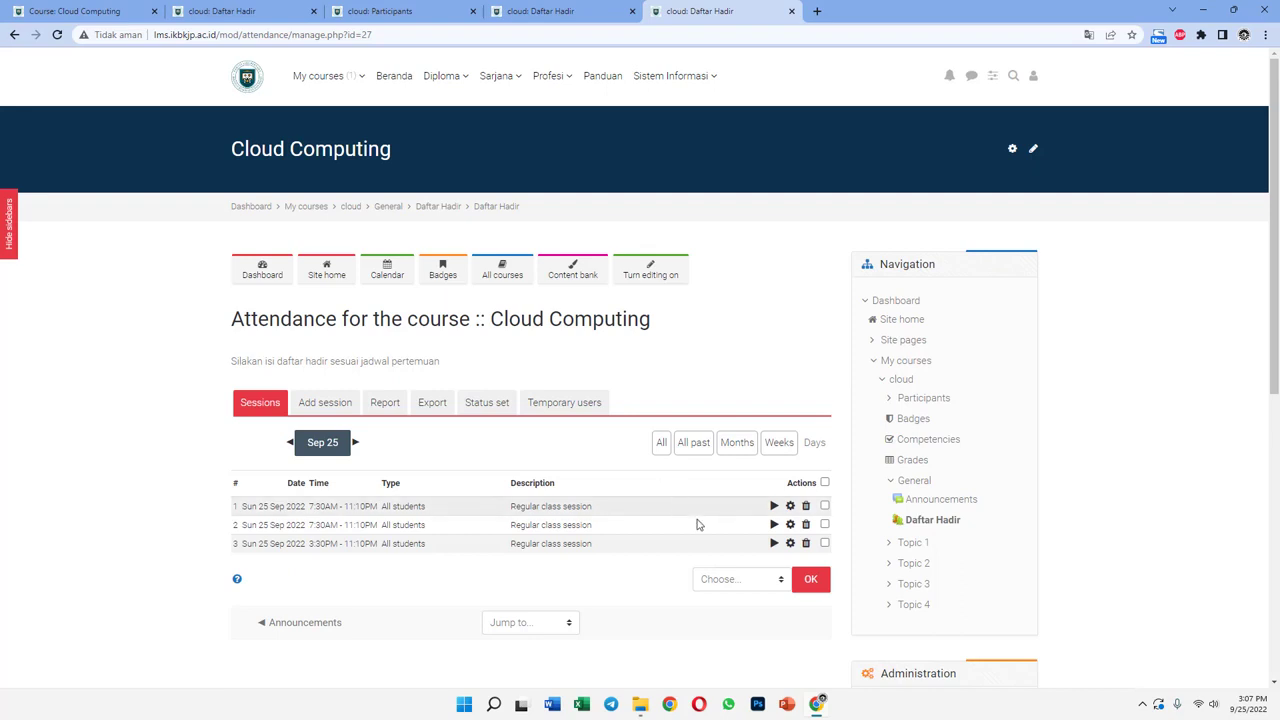
Open the profile of the first student in the participants list and log in as that student.
{"action": "left_click", "coordinate": [390, 10]}
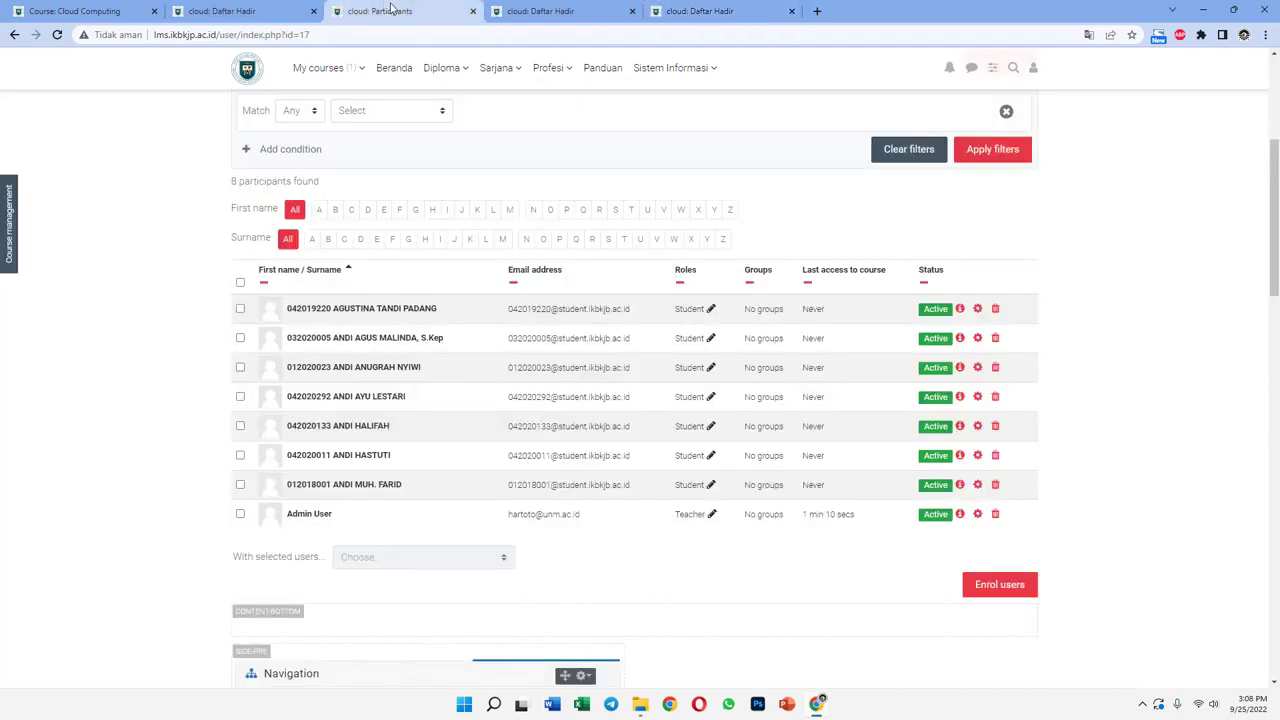
{"action": "left_click", "coordinate": [352, 310]}
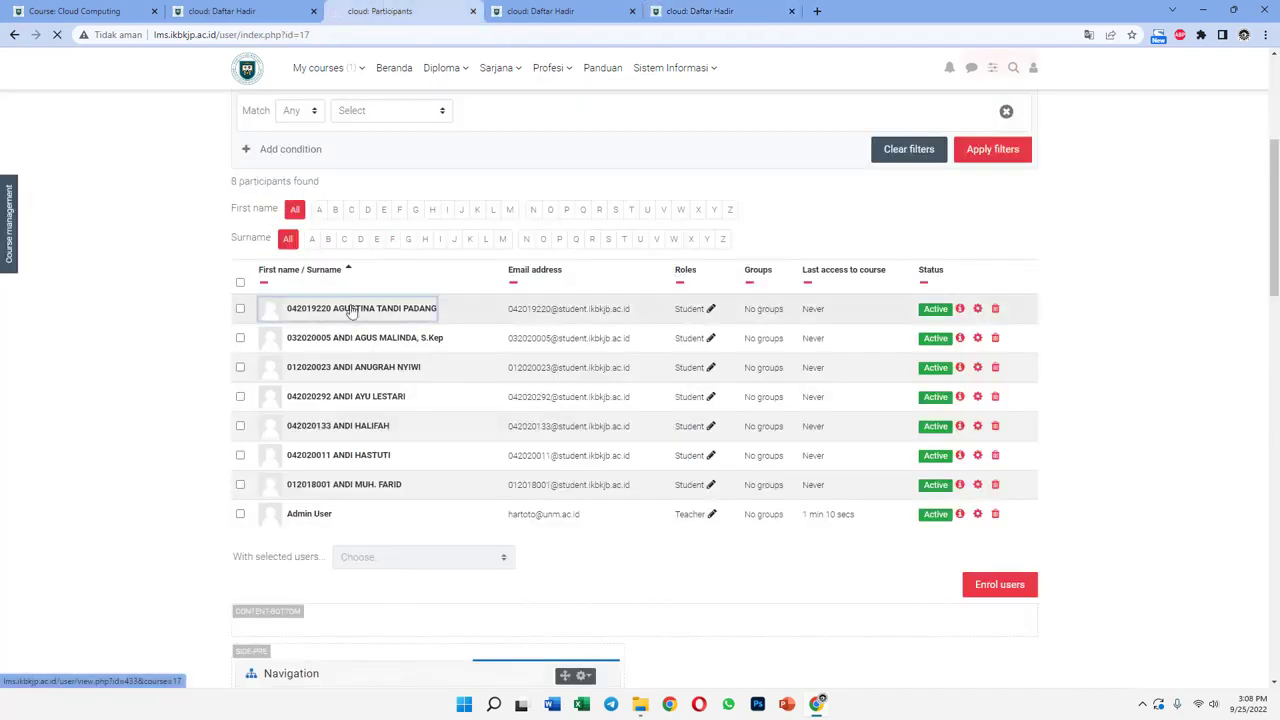
{"action": "scroll", "coordinate": [559, 418], "scroll_direction": "down", "scroll_amount": 1}
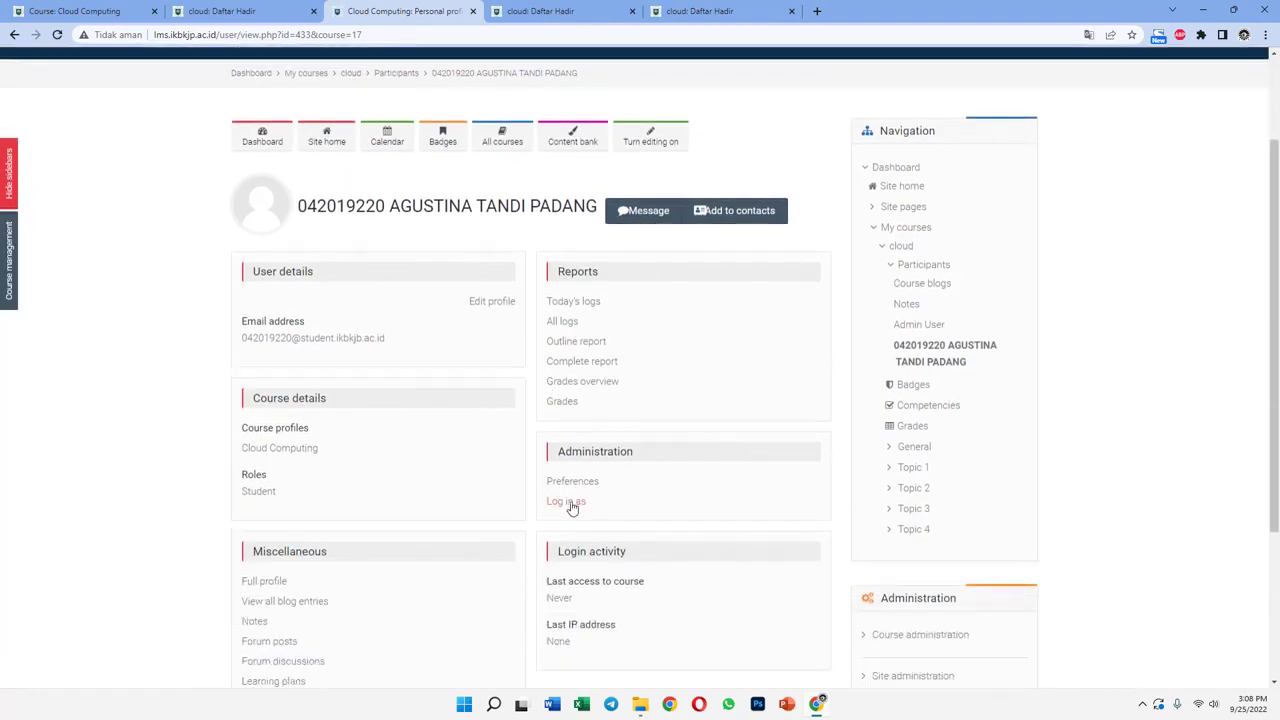
{"action": "left_click", "coordinate": [570, 505]}
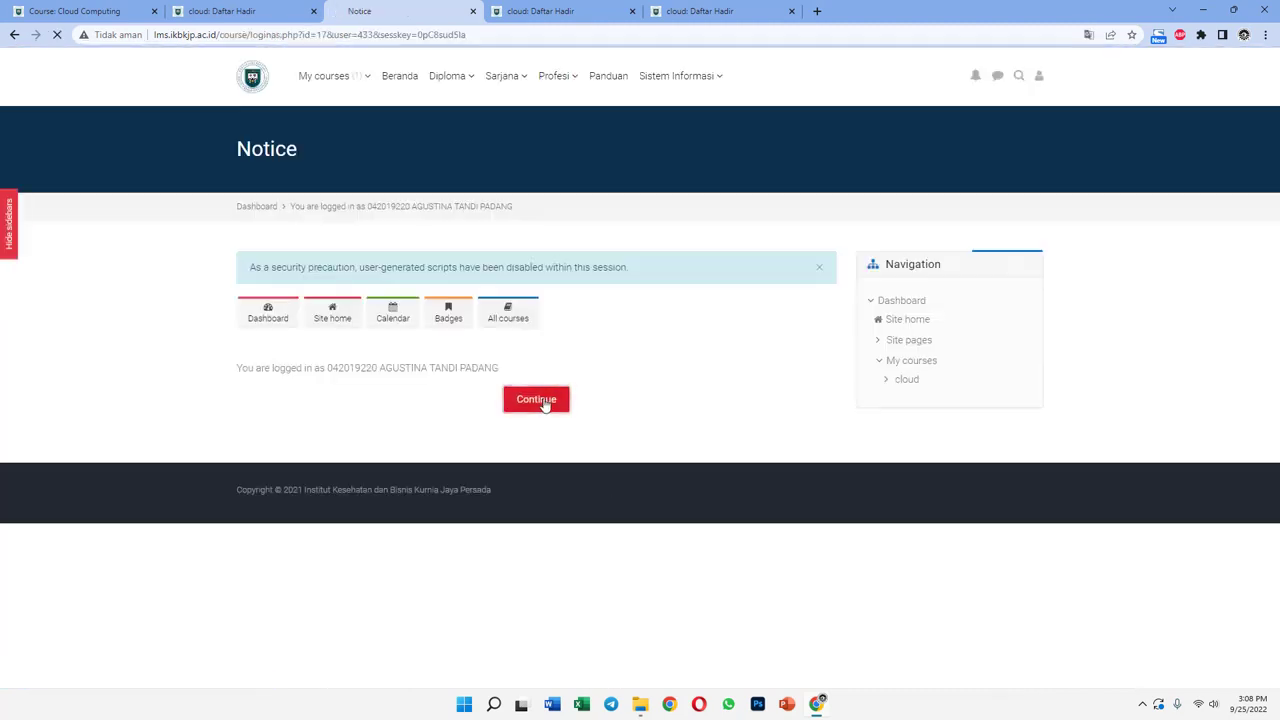
{"action": "left_click", "coordinate": [537, 400]}
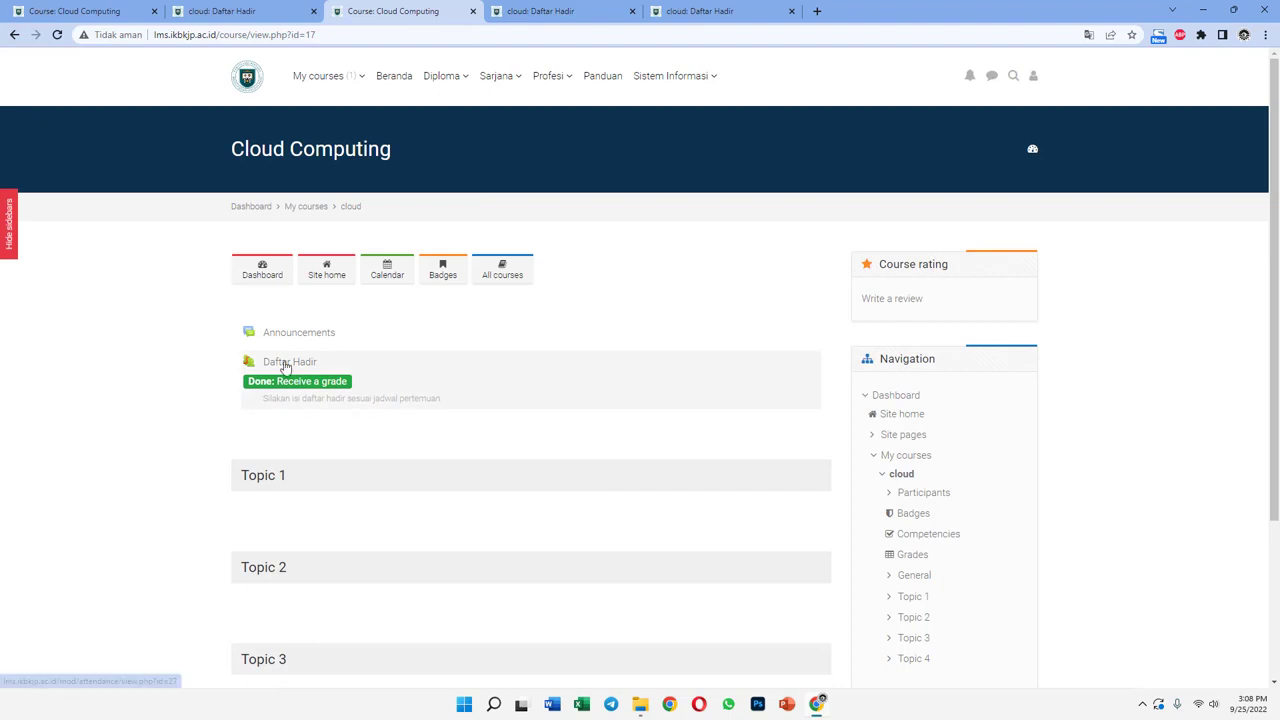
In Daftar Hadir, submit the student's attendance as Hadir for the first 7:30AM session on 25 September 2022.
{"action": "left_click", "coordinate": [281, 362]}
{"action": "scroll", "coordinate": [514, 481], "scroll_direction": "down", "scroll_amount": 1}
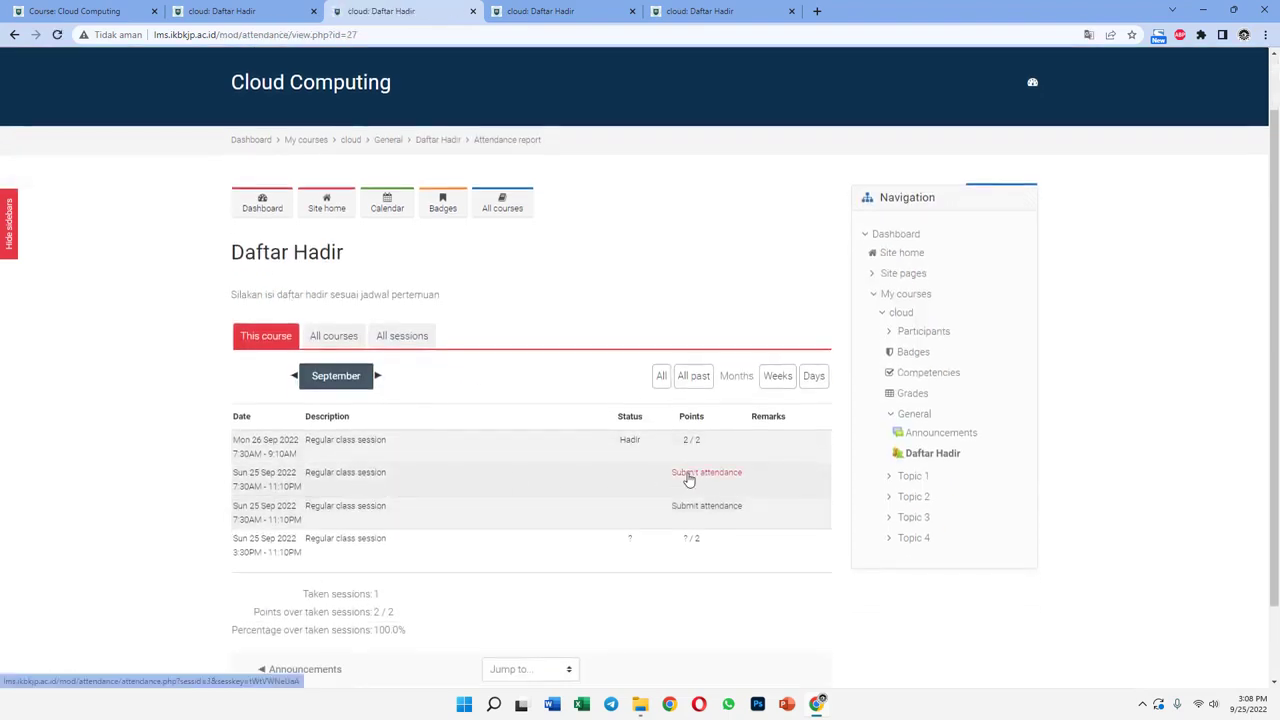
{"action": "scroll", "coordinate": [583, 503], "scroll_direction": "down", "scroll_amount": 1}
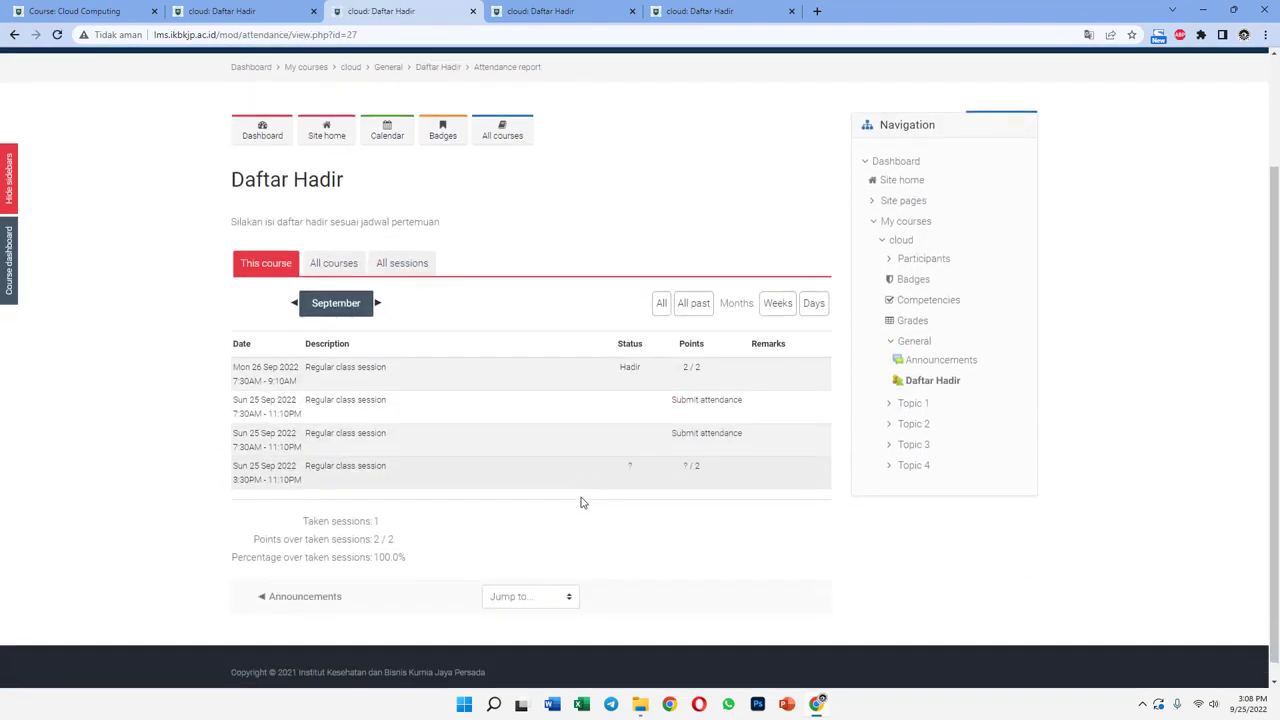
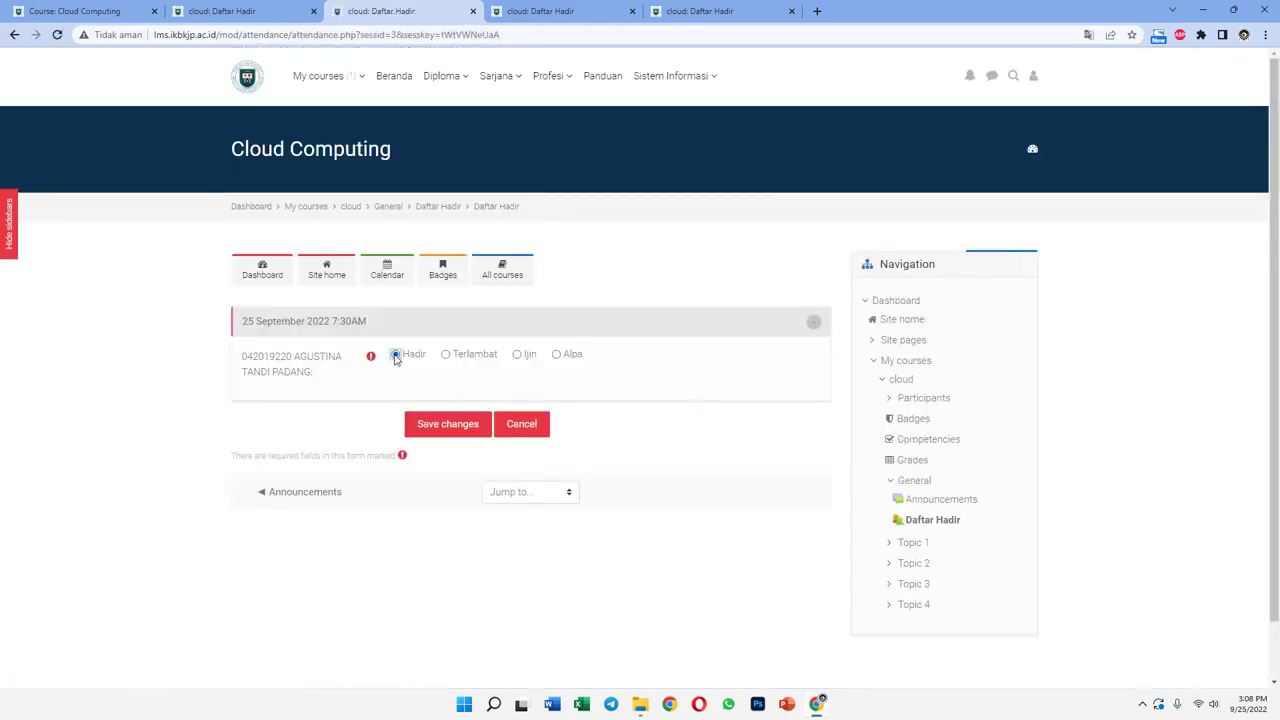
{"action": "left_click", "coordinate": [433, 431]}
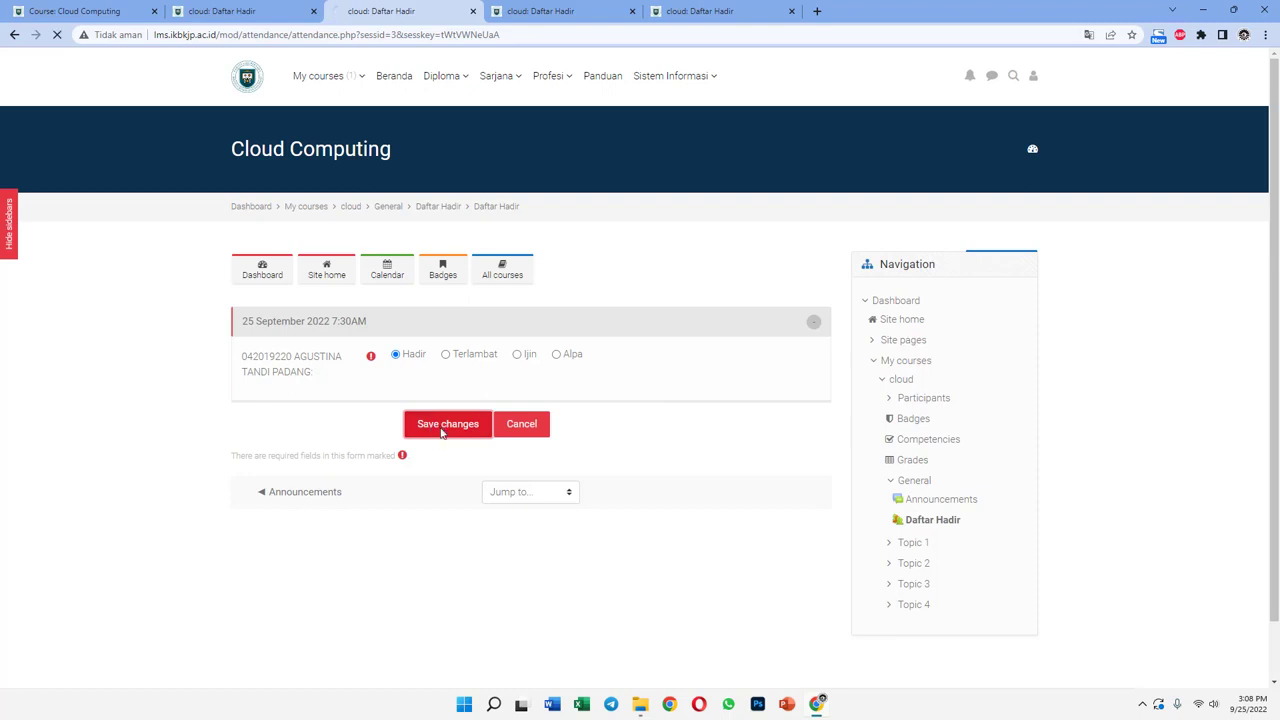
Submit the student's attendance as Hadir for the remaining 7:30AM session on 25 September 2022.
{"action": "scroll", "coordinate": [686, 493], "scroll_direction": "down", "scroll_amount": 2}
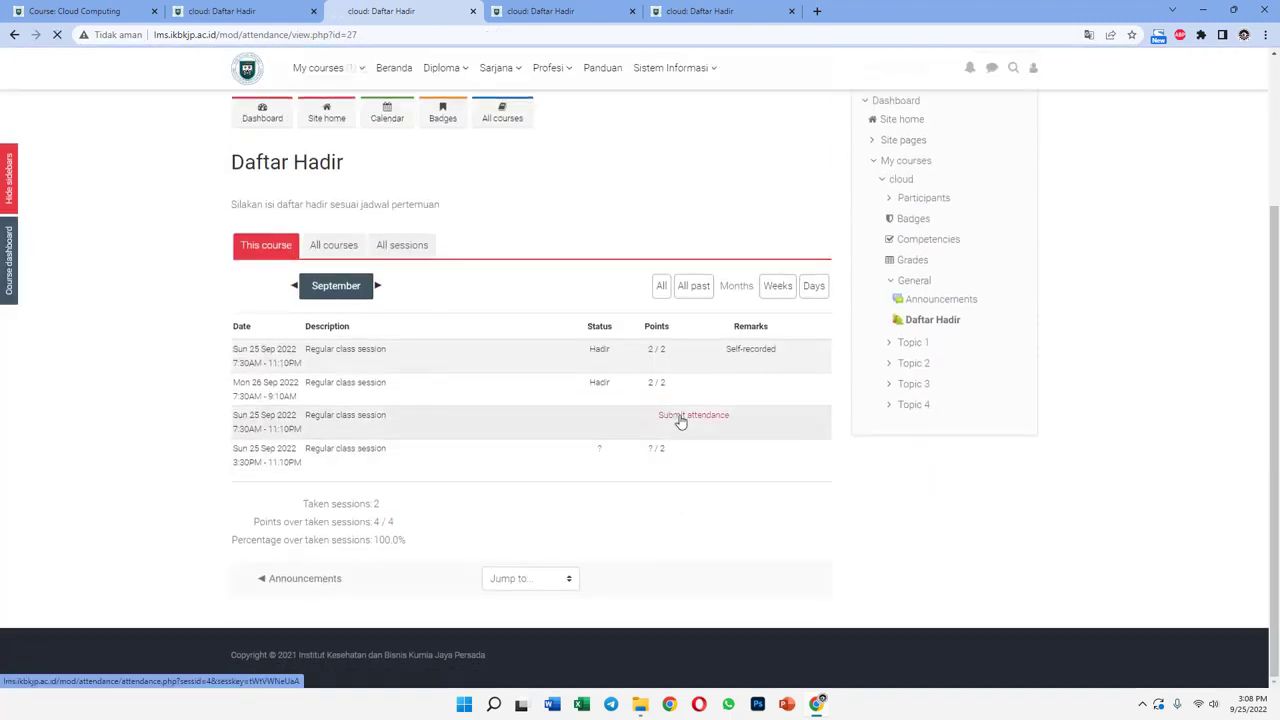
{"action": "left_click", "coordinate": [680, 416]}
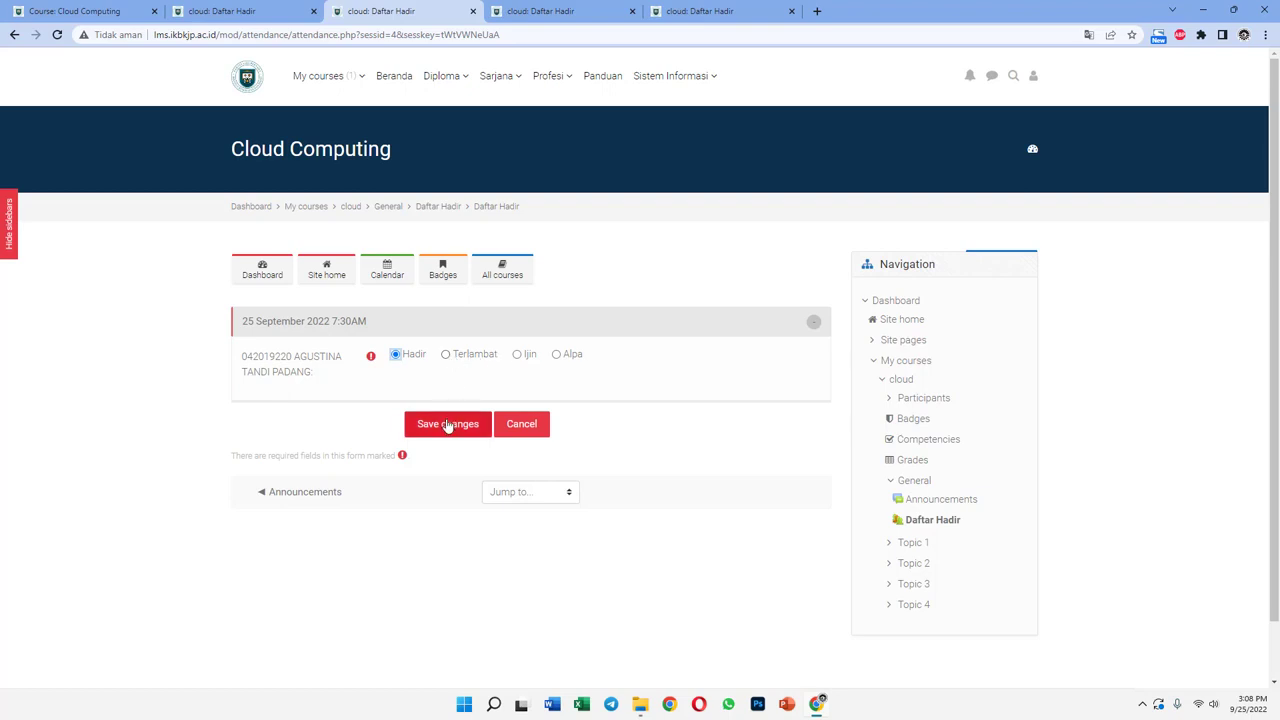
{"action": "left_click", "coordinate": [447, 425]}
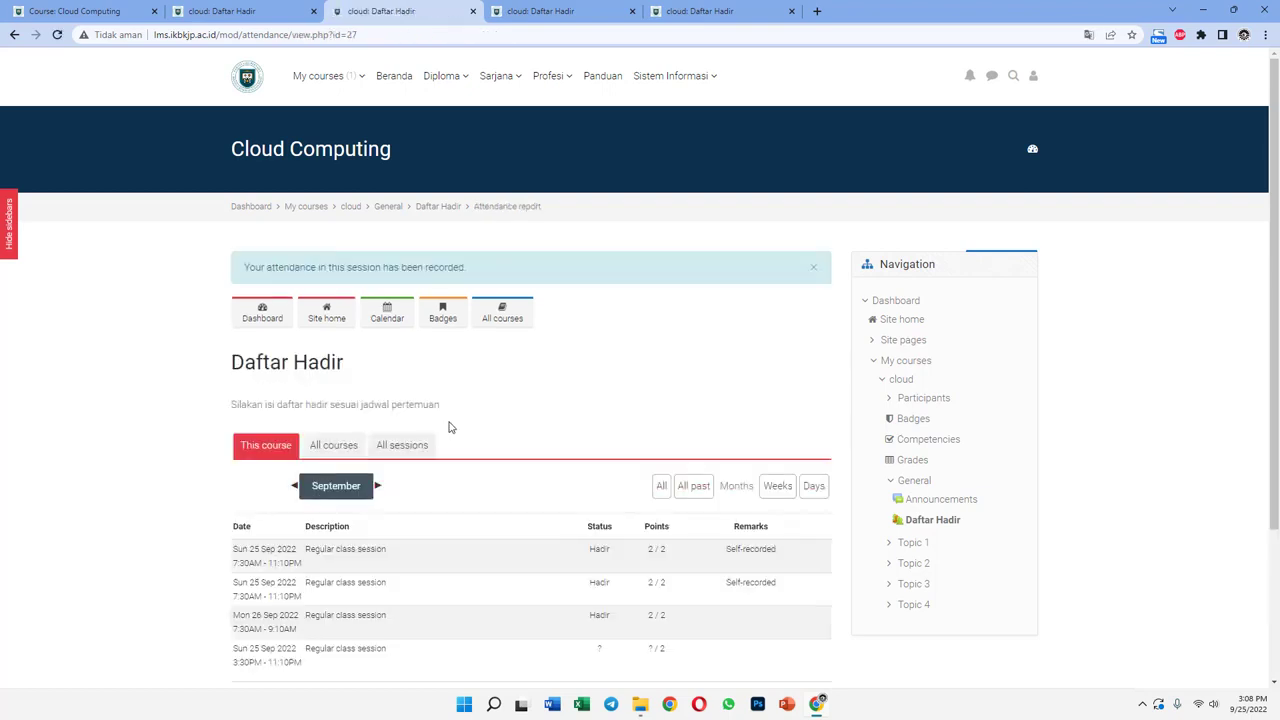
Check the status and points of the 3:30PM session on 25 September in the student's attendance report.
{"action": "scroll", "coordinate": [652, 480], "scroll_direction": "down", "scroll_amount": 2}
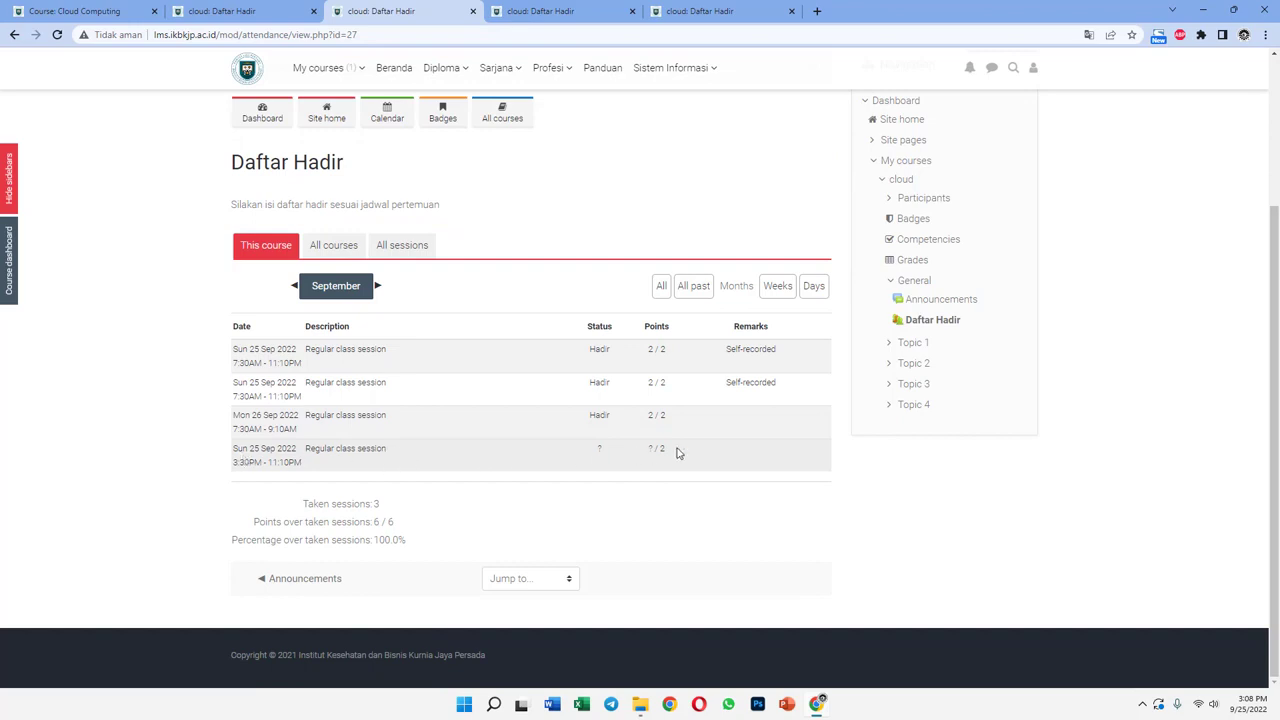
{"action": "left_click_drag", "start_coordinate": [676, 453], "coordinate": [582, 451]}
{"action": "scroll", "coordinate": [781, 397], "scroll_direction": "up", "scroll_amount": 2}
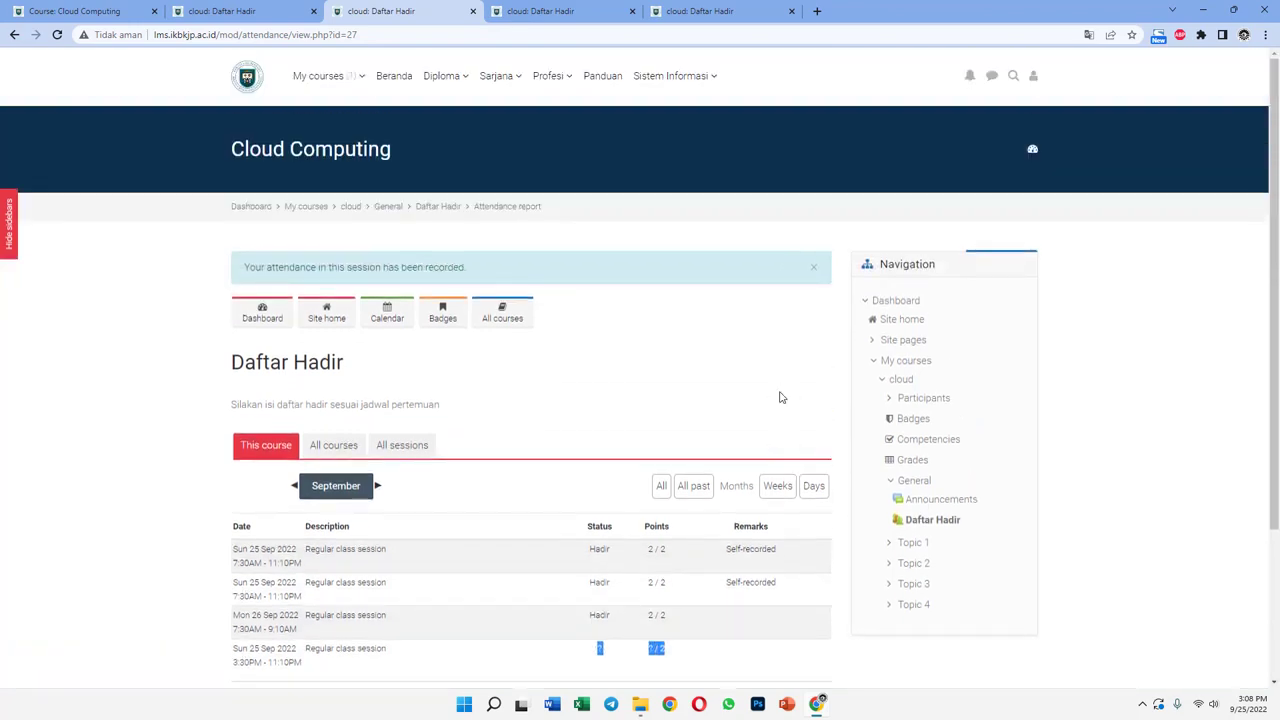
Log out of the student account and log back in with the teacher's username and account password.
{"action": "left_click", "coordinate": [1034, 78]}
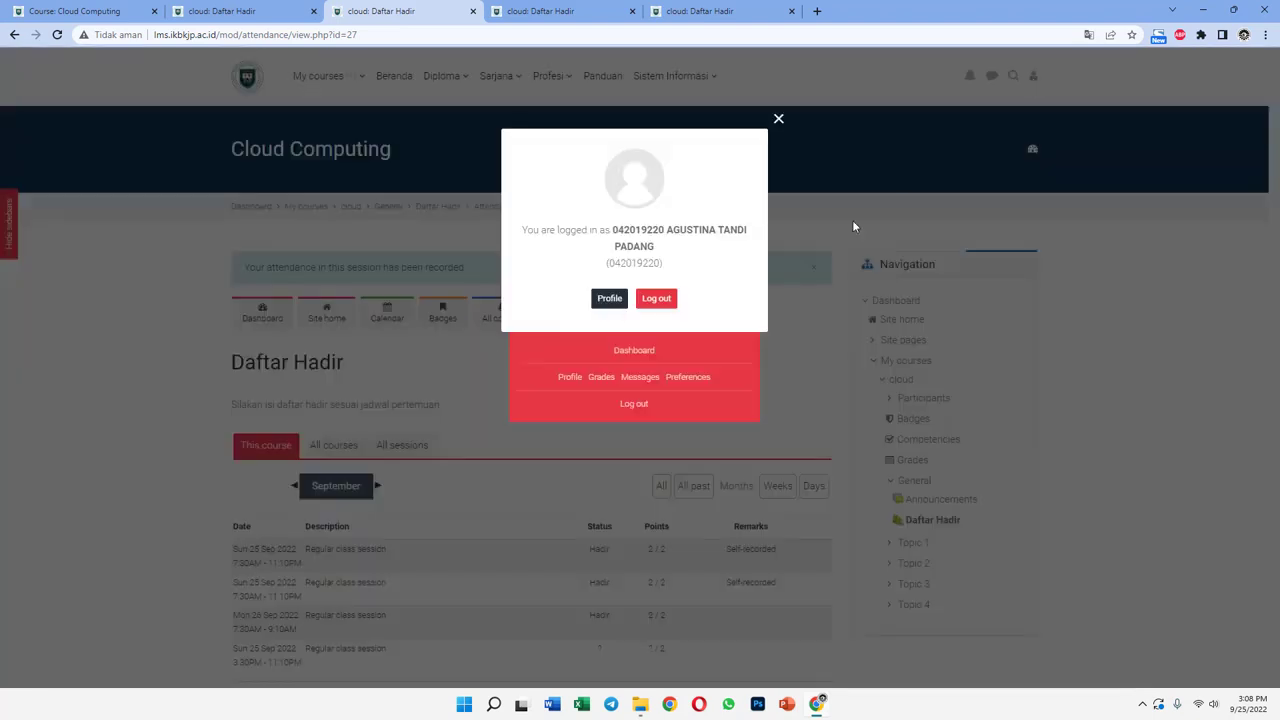
{"action": "left_click", "coordinate": [678, 298]}
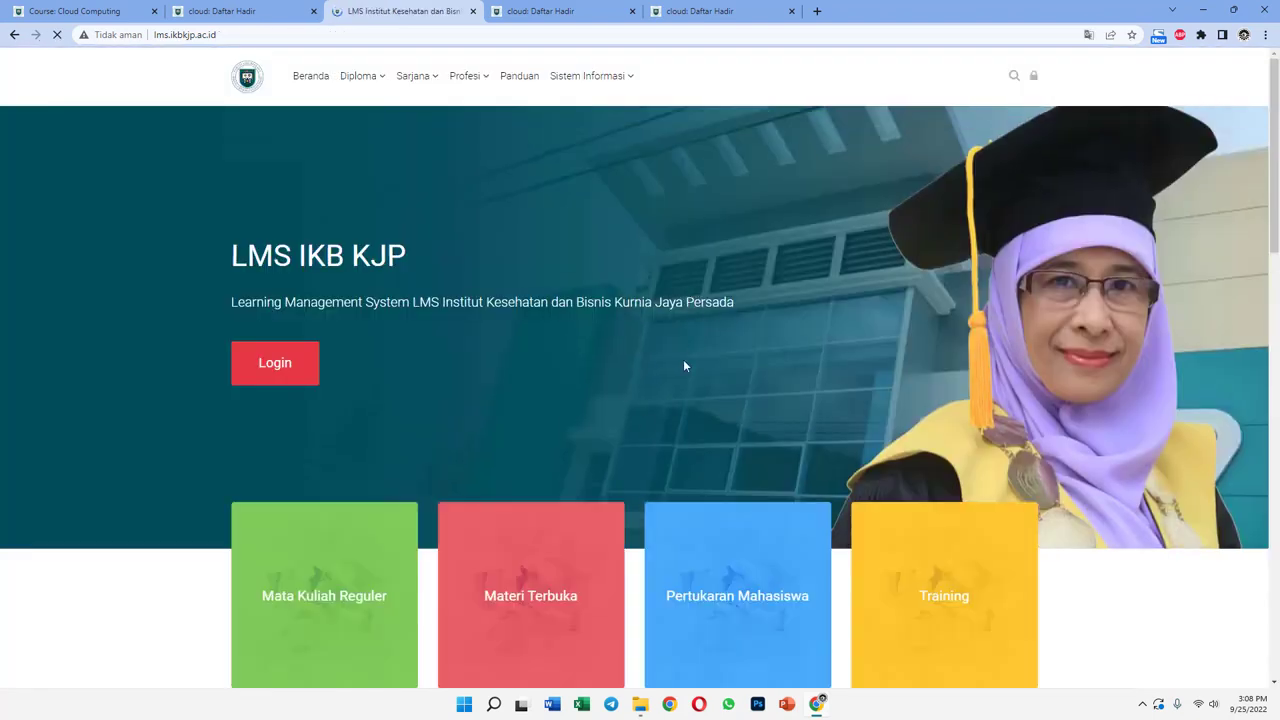
{"action": "left_click", "coordinate": [1034, 79]}
{"action": "left_click", "coordinate": [622, 189]}
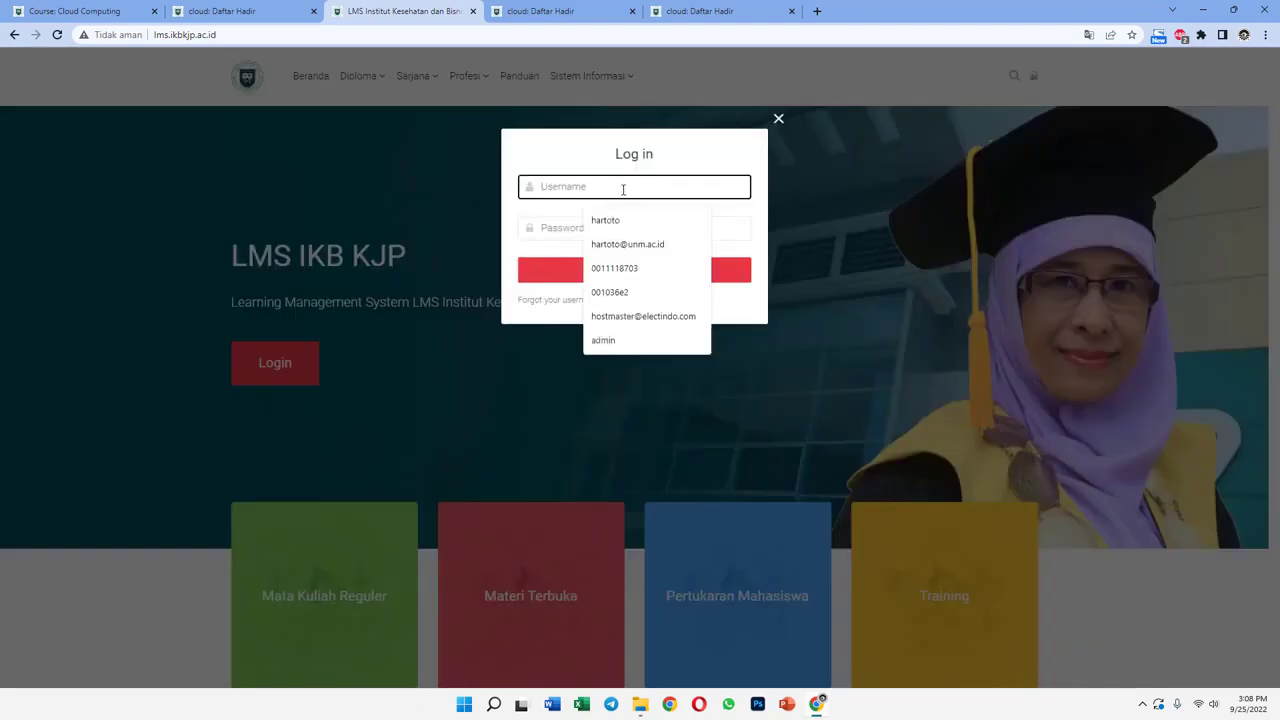
{"action": "left_click", "coordinate": [605, 226]}
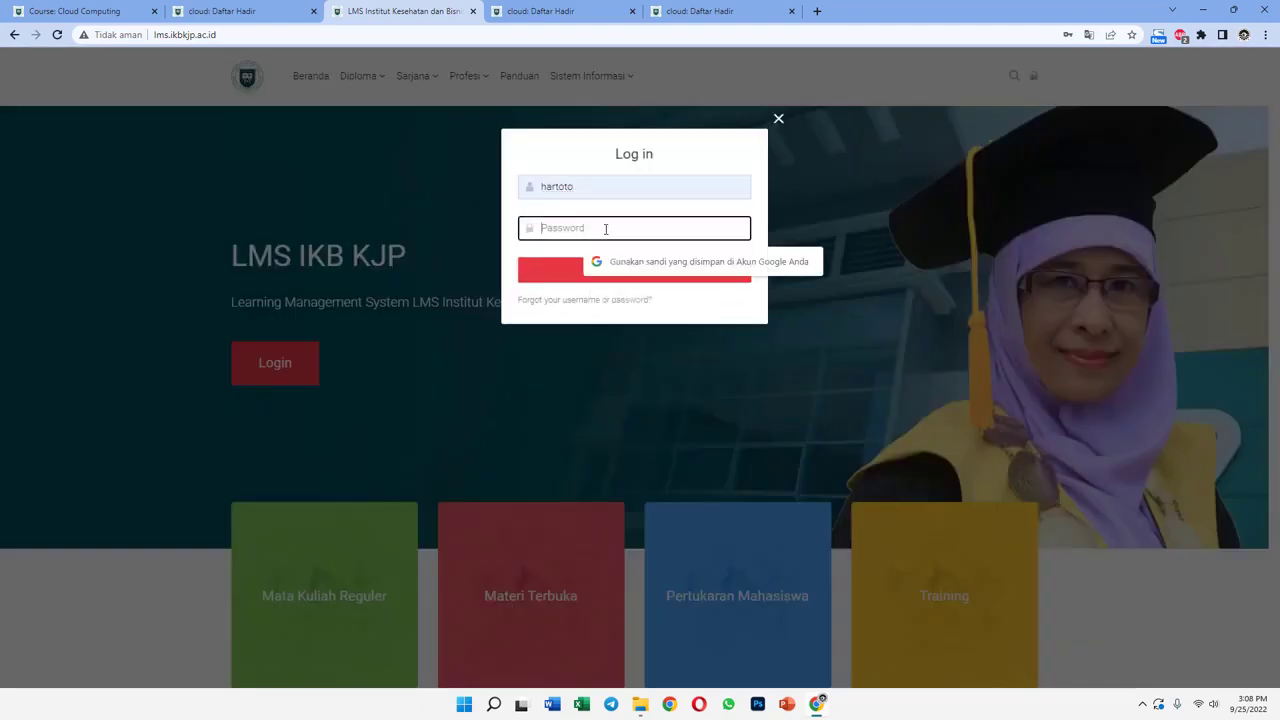
{"action": "type", "text": "****"}
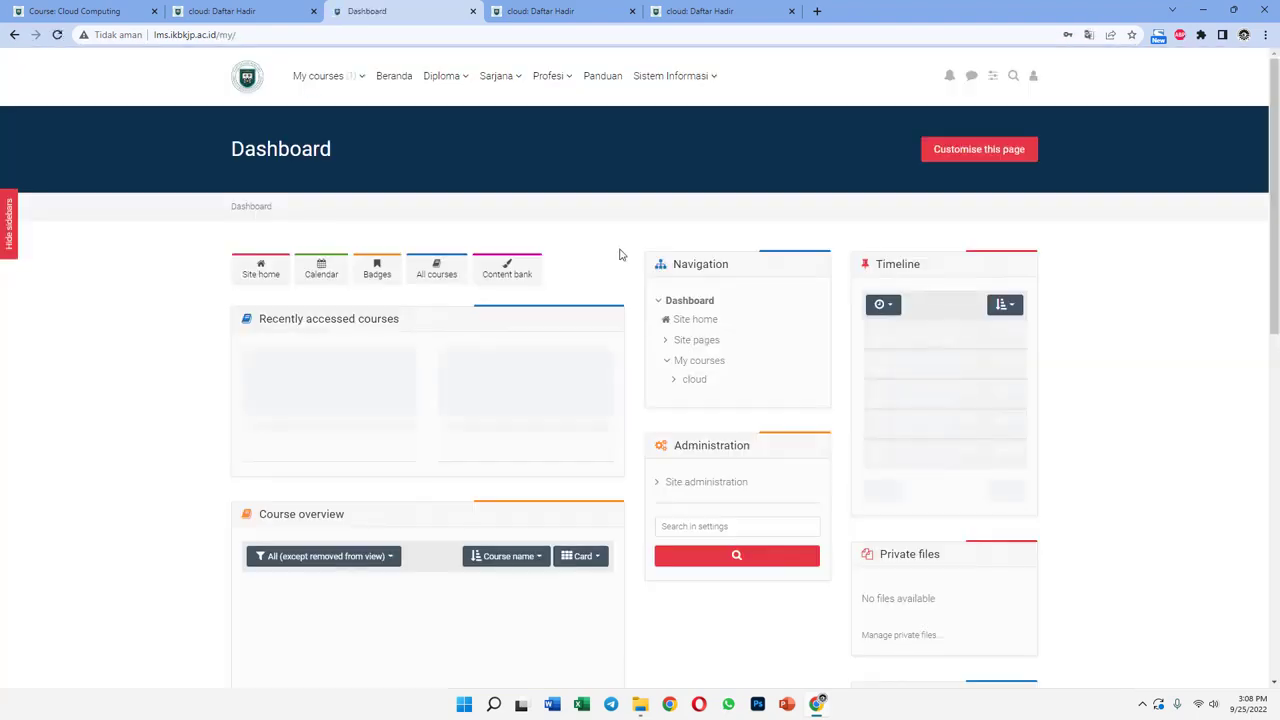
Open the Daftar Hadir attendance report in the Cloud Computing course and examine the student's 25 September records and their remarks.
{"action": "left_click", "coordinate": [380, 417]}
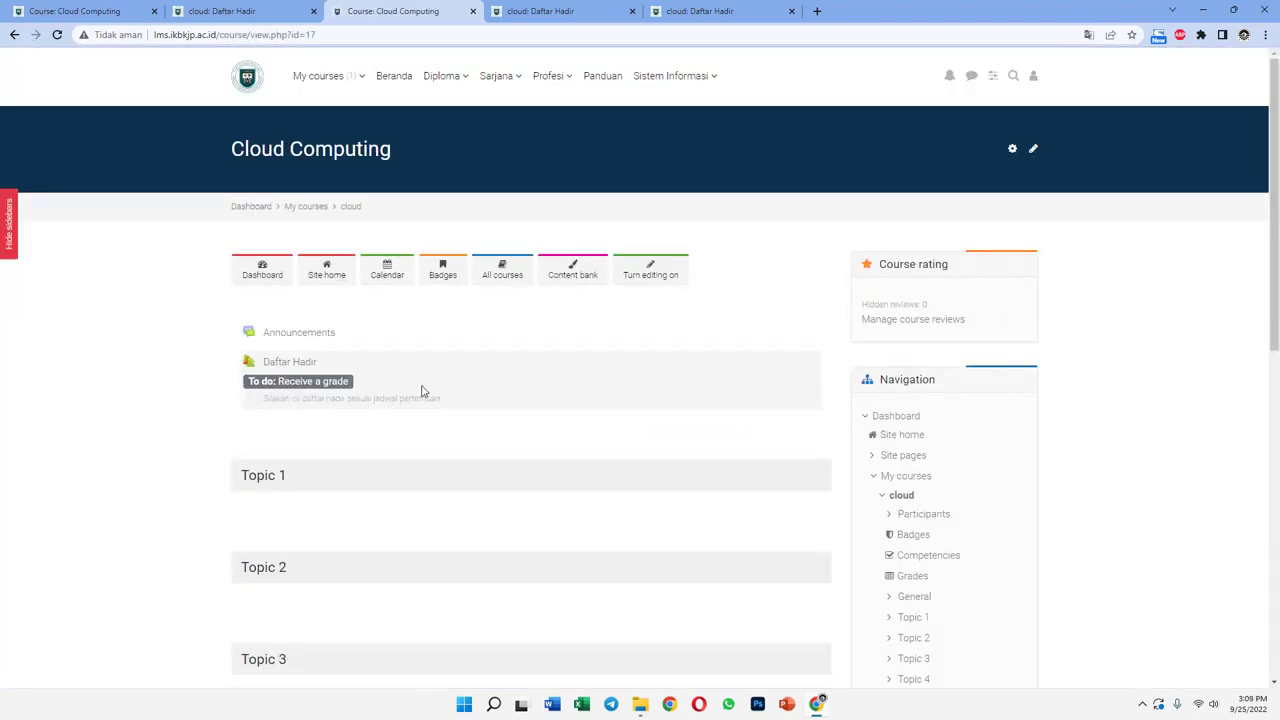
{"action": "left_click", "coordinate": [300, 362]}
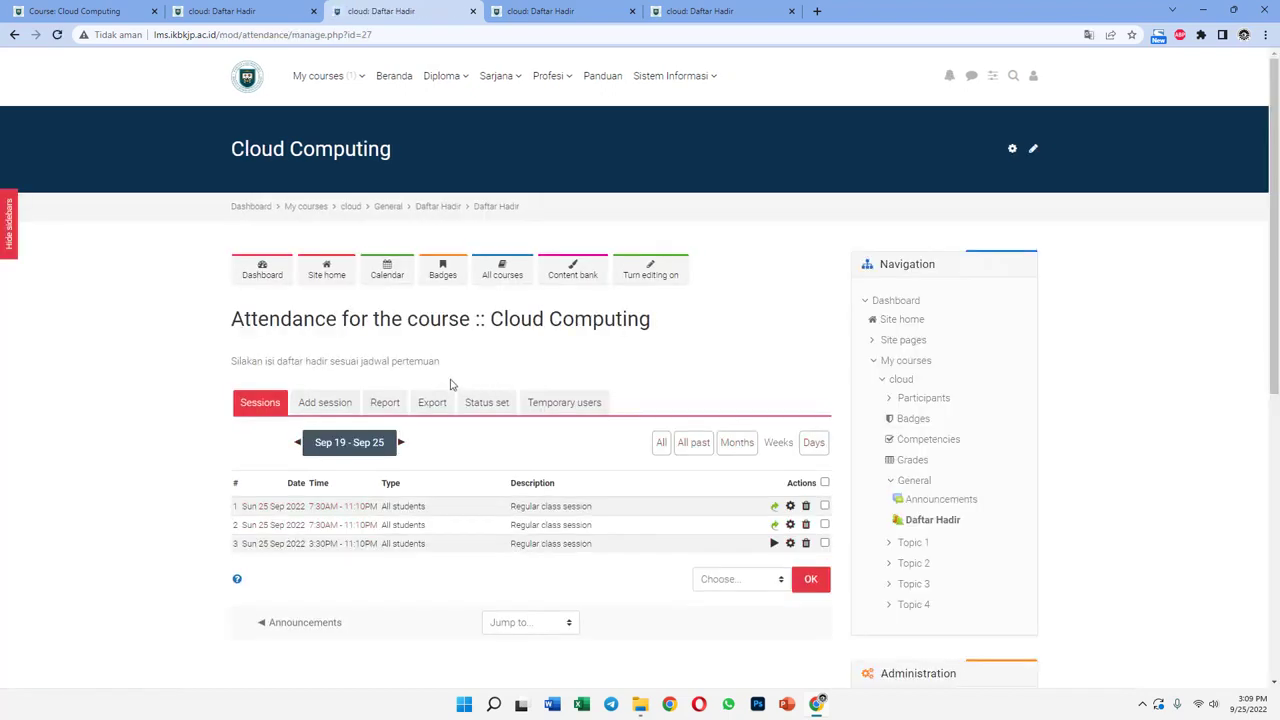
{"action": "left_click", "coordinate": [390, 405]}
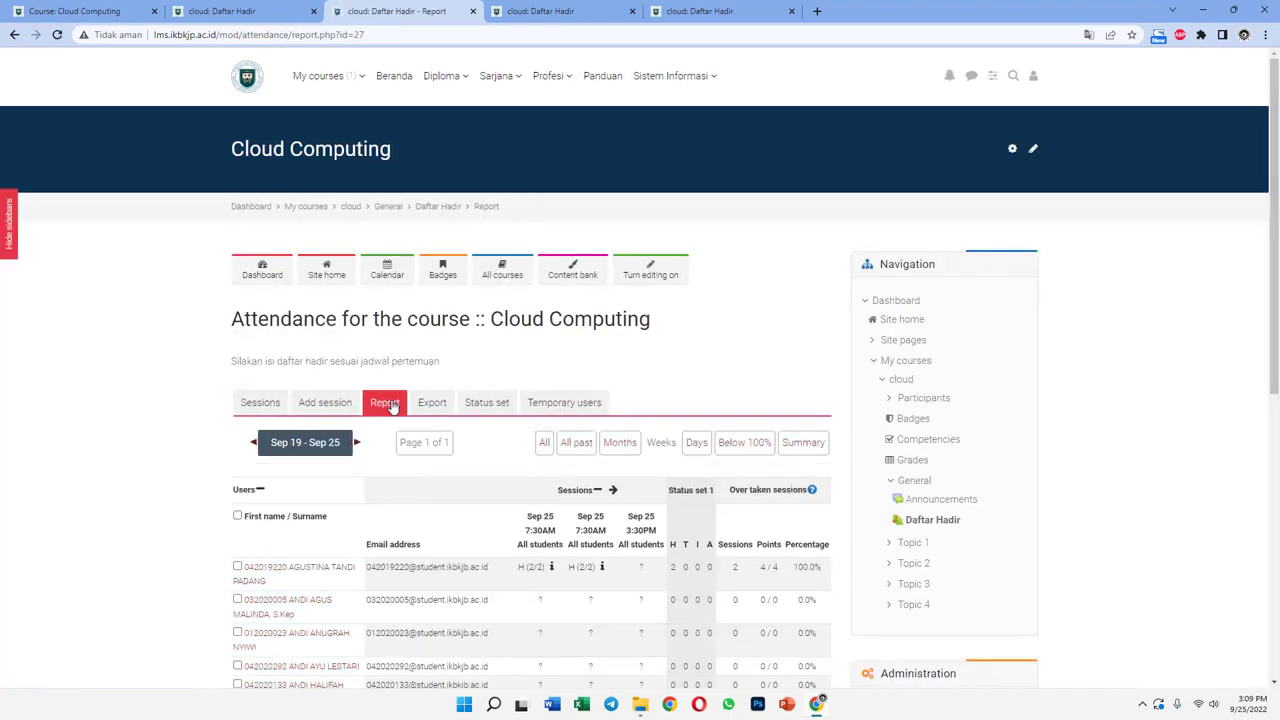
{"action": "scroll", "coordinate": [590, 330], "scroll_direction": "down", "scroll_amount": 2}
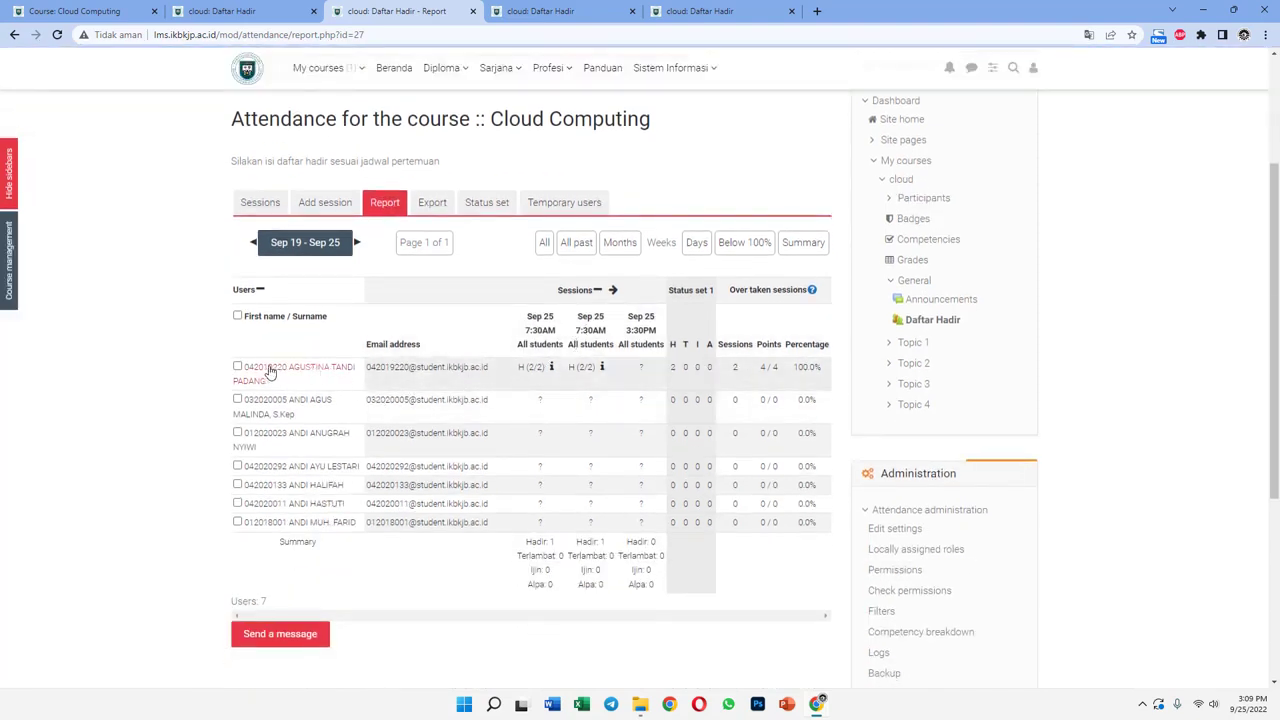
{"action": "mouse_move", "coordinate": [568, 377]}
{"action": "scroll", "coordinate": [568, 427], "scroll_direction": "down", "scroll_amount": 1}
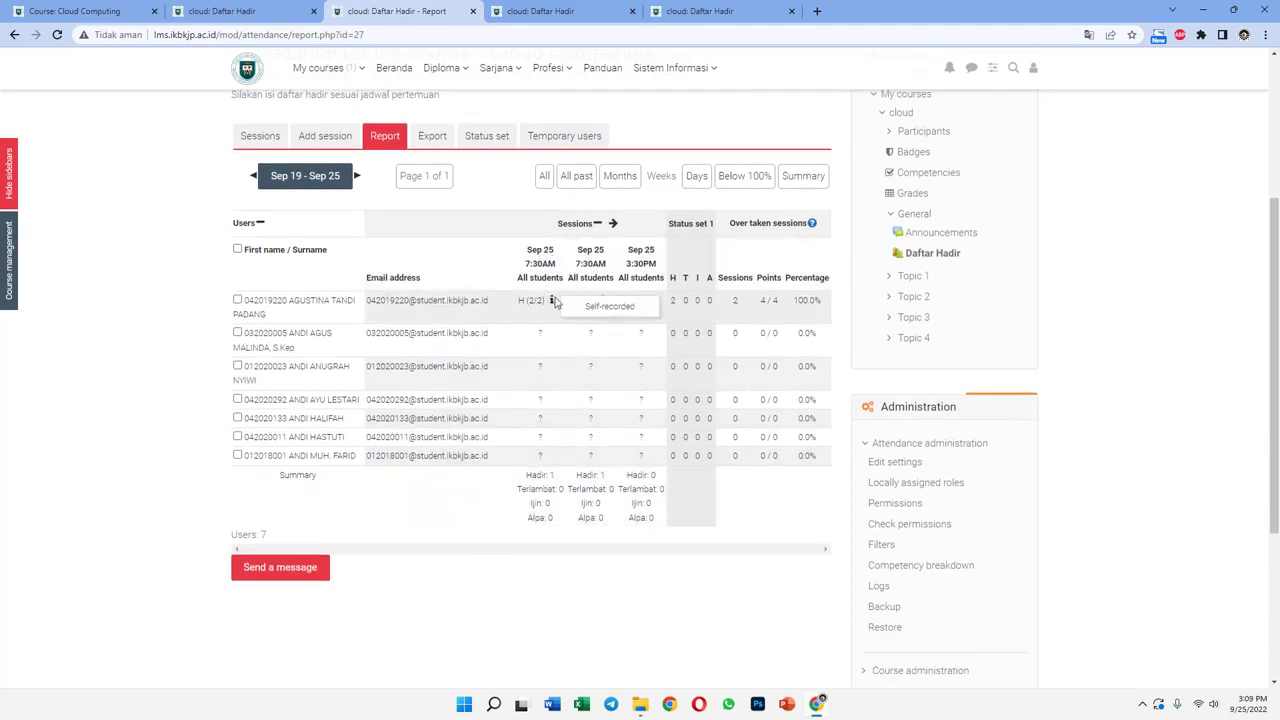
{"action": "mouse_move", "coordinate": [604, 303]}
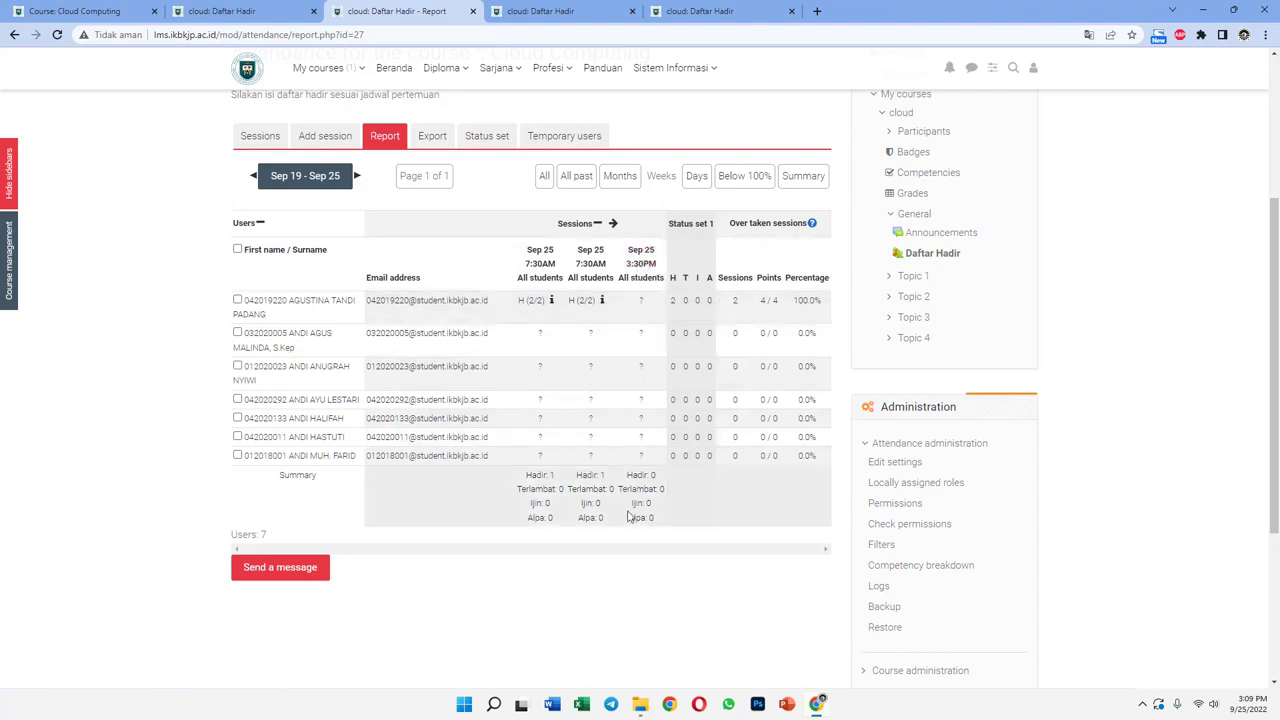
{"action": "scroll", "coordinate": [540, 470], "scroll_direction": "up", "scroll_amount": 3}
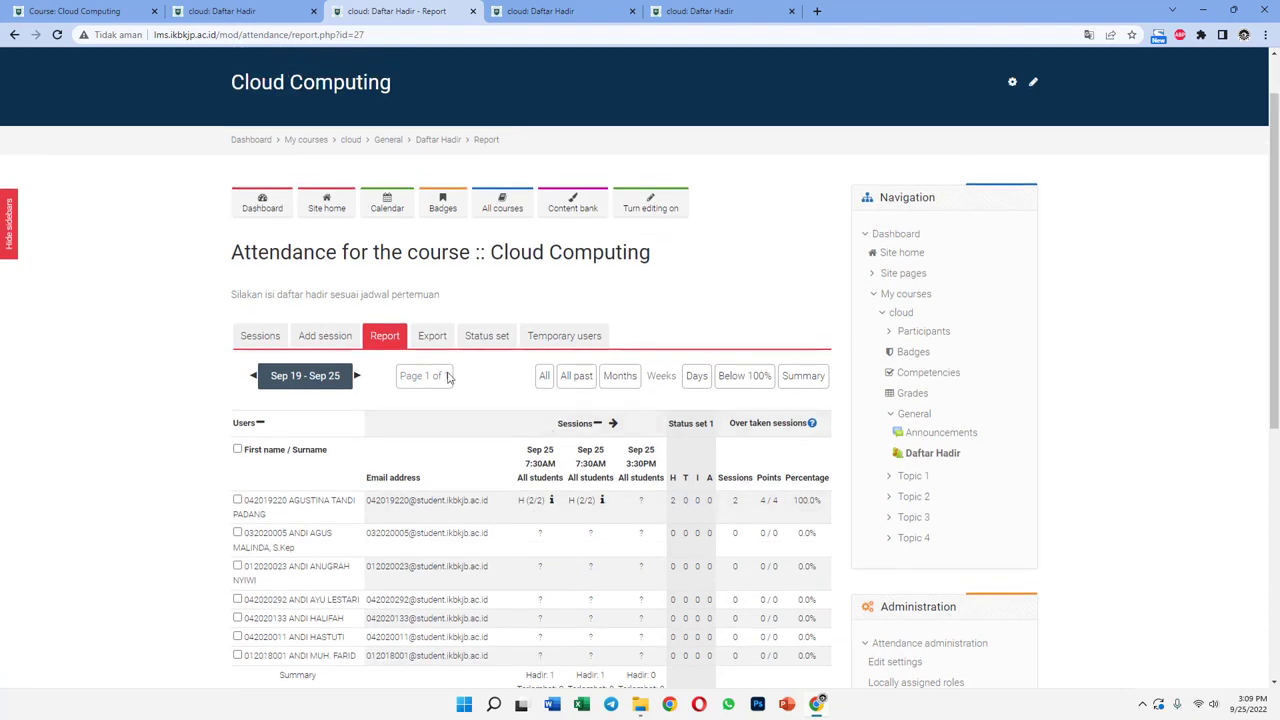
Mark the second through sixth students as Hadir in the second 7:30AM session on 25 September 2022 and save the attendance.
{"action": "left_click", "coordinate": [264, 336]}
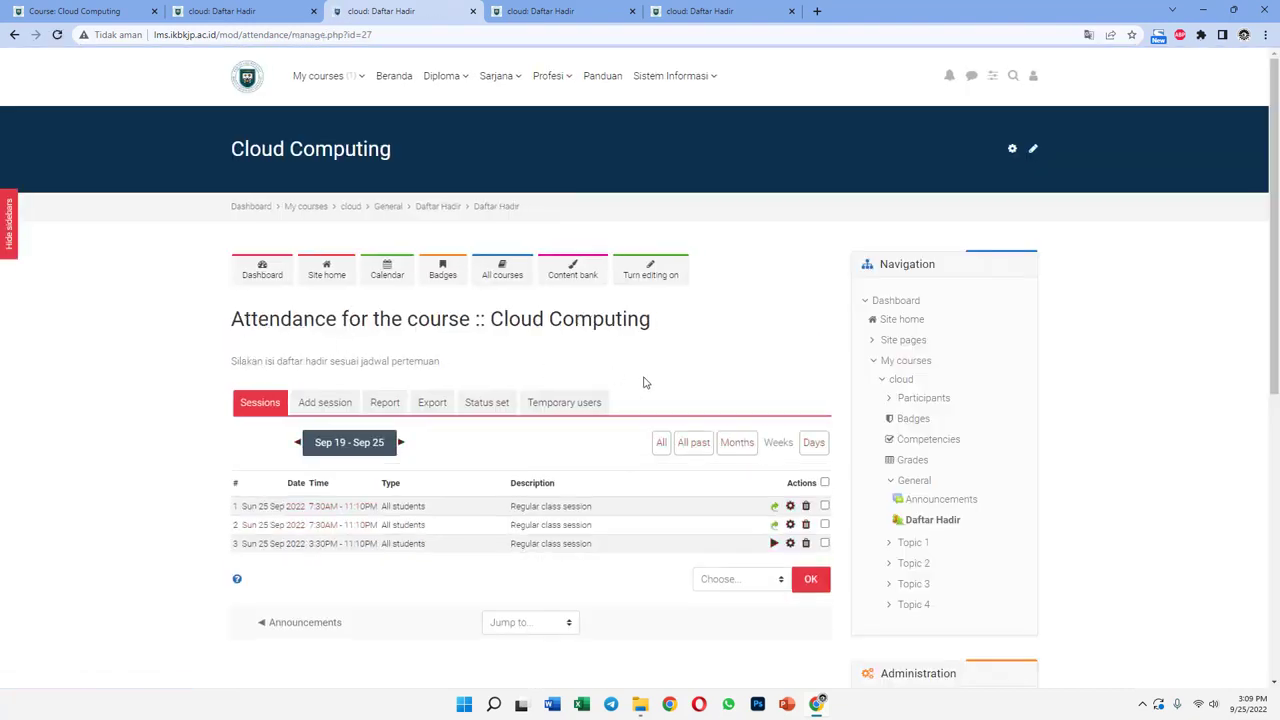
{"action": "left_click", "coordinate": [776, 526]}
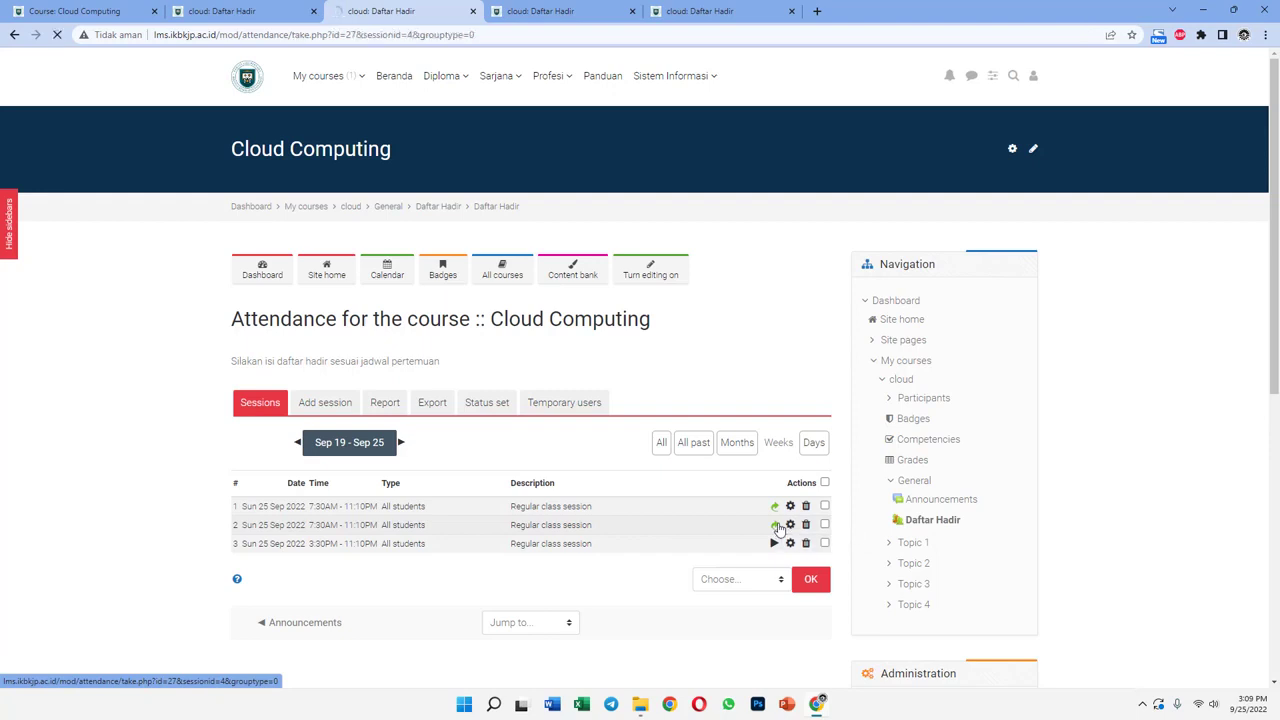
{"action": "scroll", "coordinate": [763, 398], "scroll_direction": "down", "scroll_amount": 2}
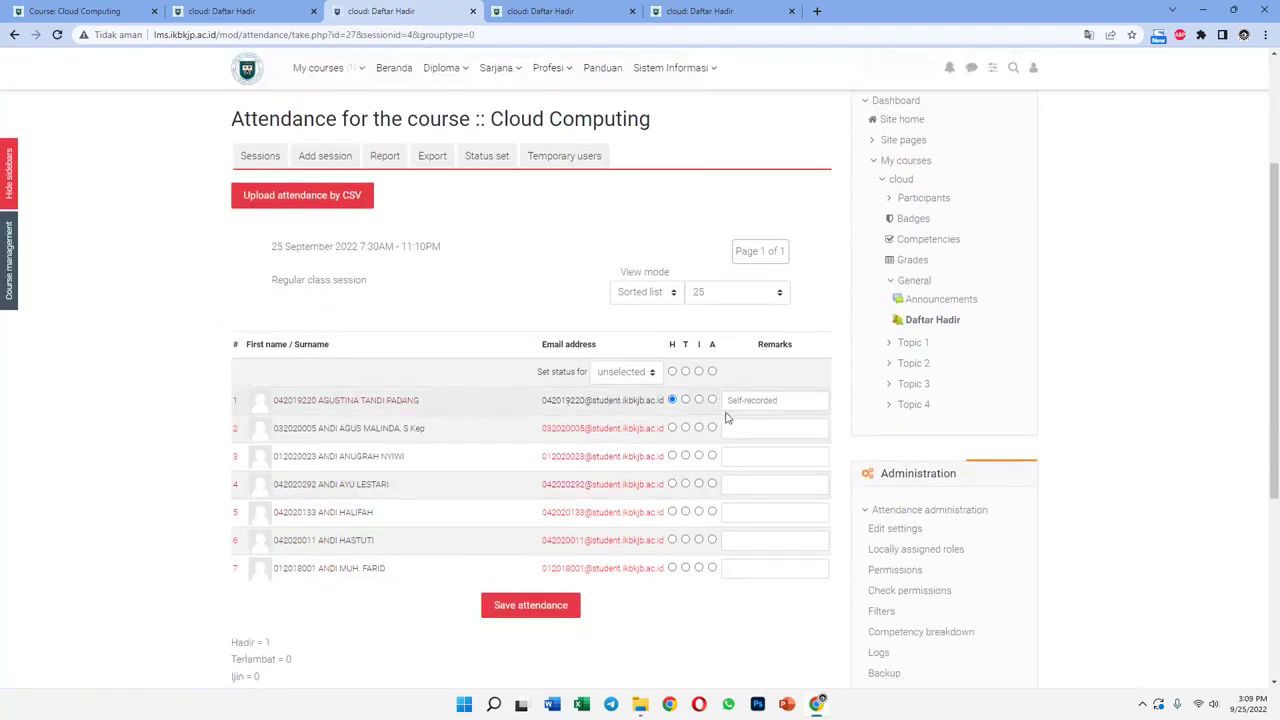
{"action": "scroll", "coordinate": [710, 400], "scroll_direction": "down", "scroll_amount": 1}
{"action": "left_click", "coordinate": [672, 294]}
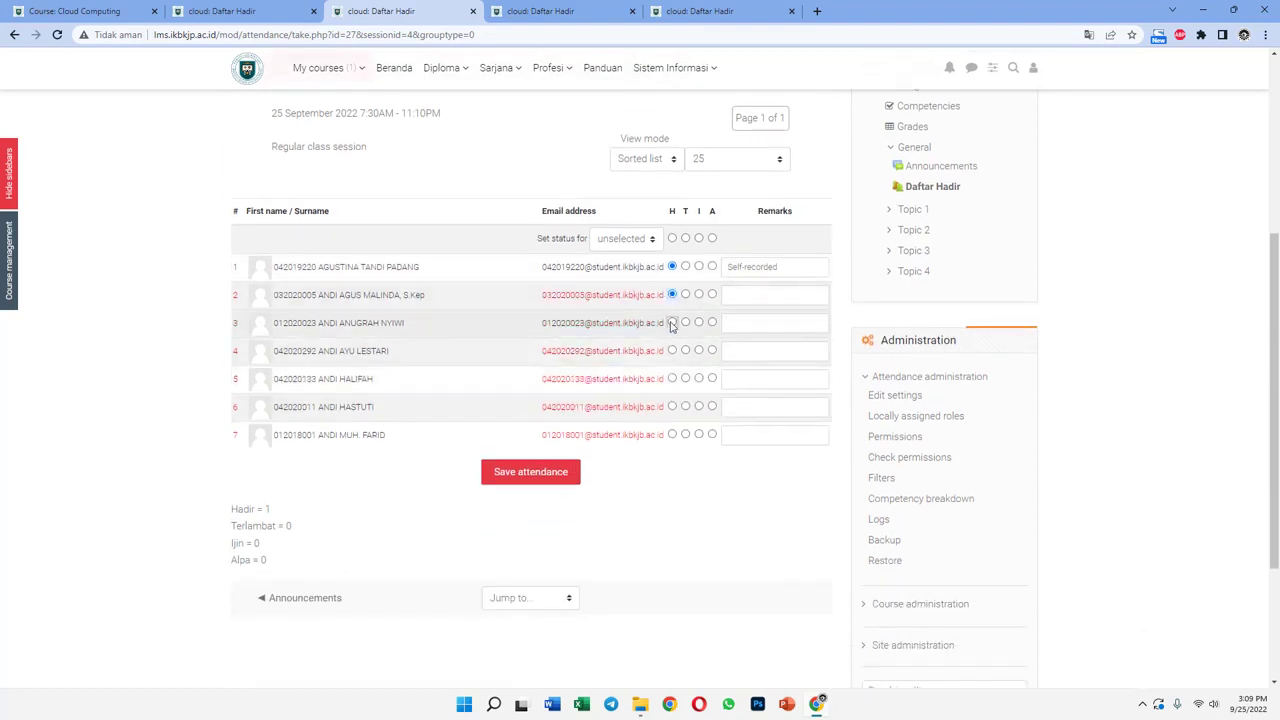
{"action": "left_click", "coordinate": [672, 322]}
{"action": "left_click", "coordinate": [672, 350]}
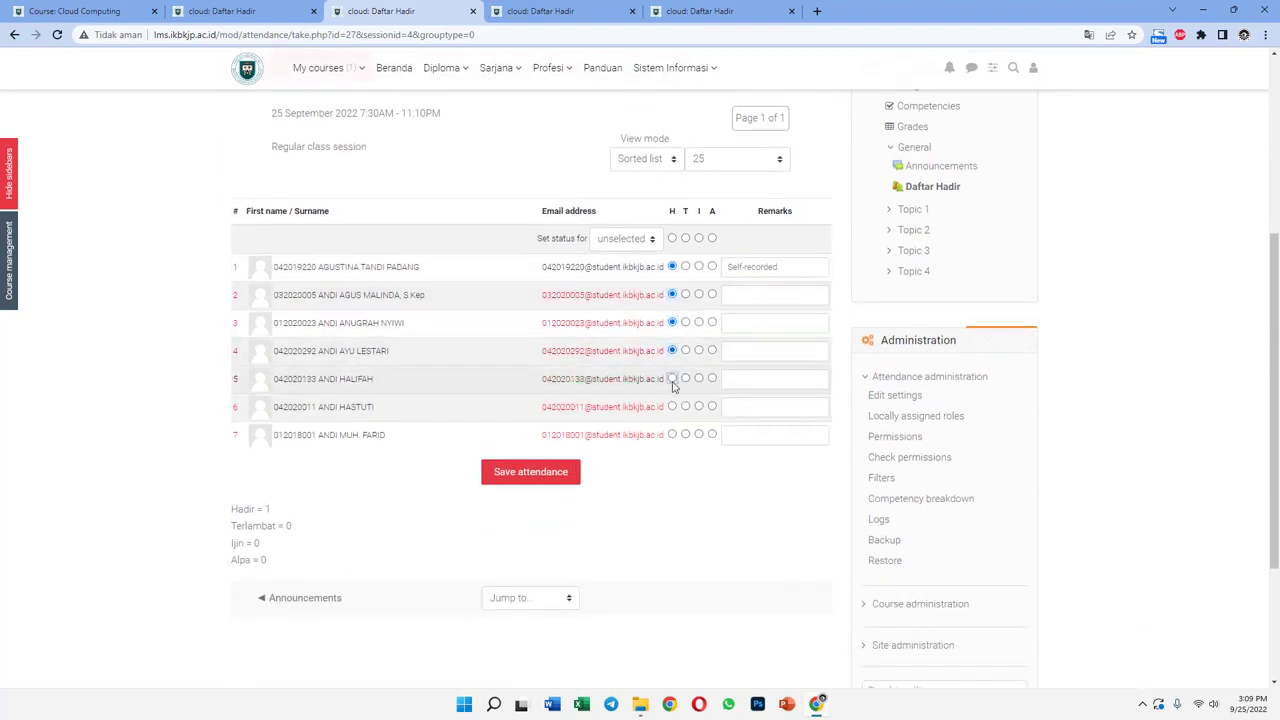
{"action": "left_click", "coordinate": [672, 378]}
{"action": "left_click", "coordinate": [672, 406]}
{"action": "left_click", "coordinate": [556, 470]}
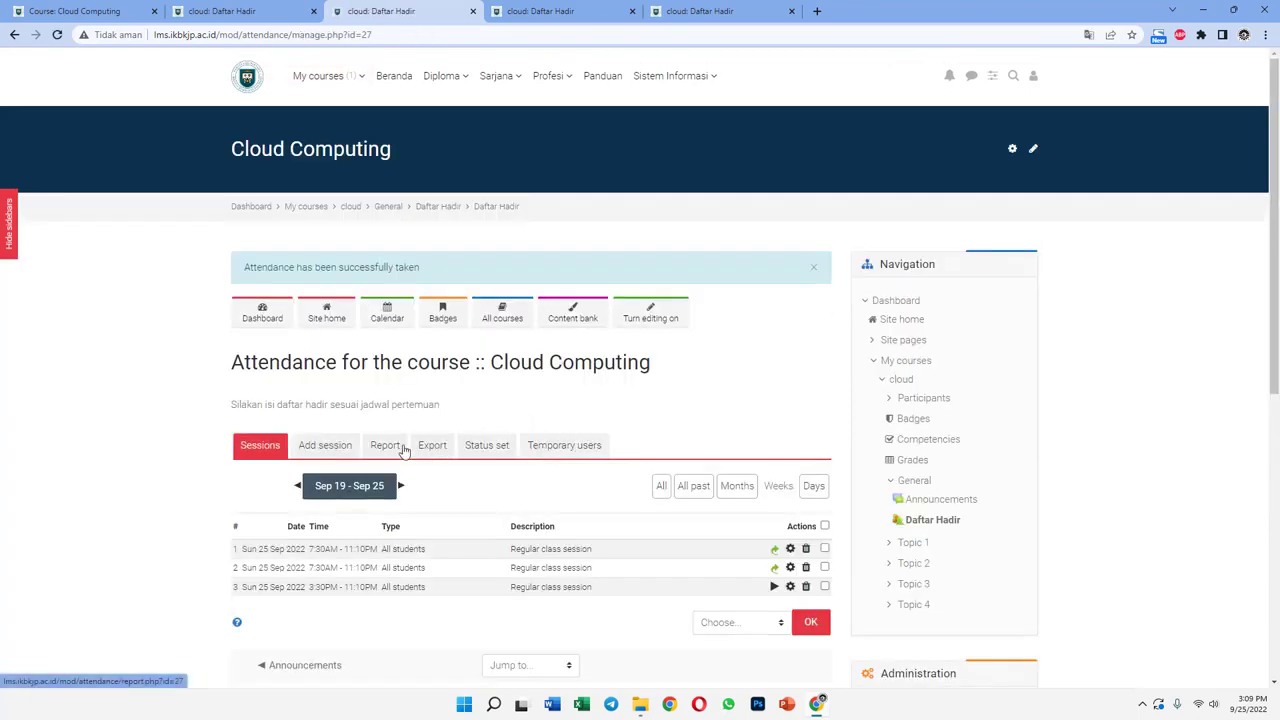
Check the attendance report for the students' statuses, points and percentages across the 25 September sessions.
{"action": "left_click", "coordinate": [386, 445]}
{"action": "scroll", "coordinate": [695, 323], "scroll_direction": "down", "scroll_amount": 3}
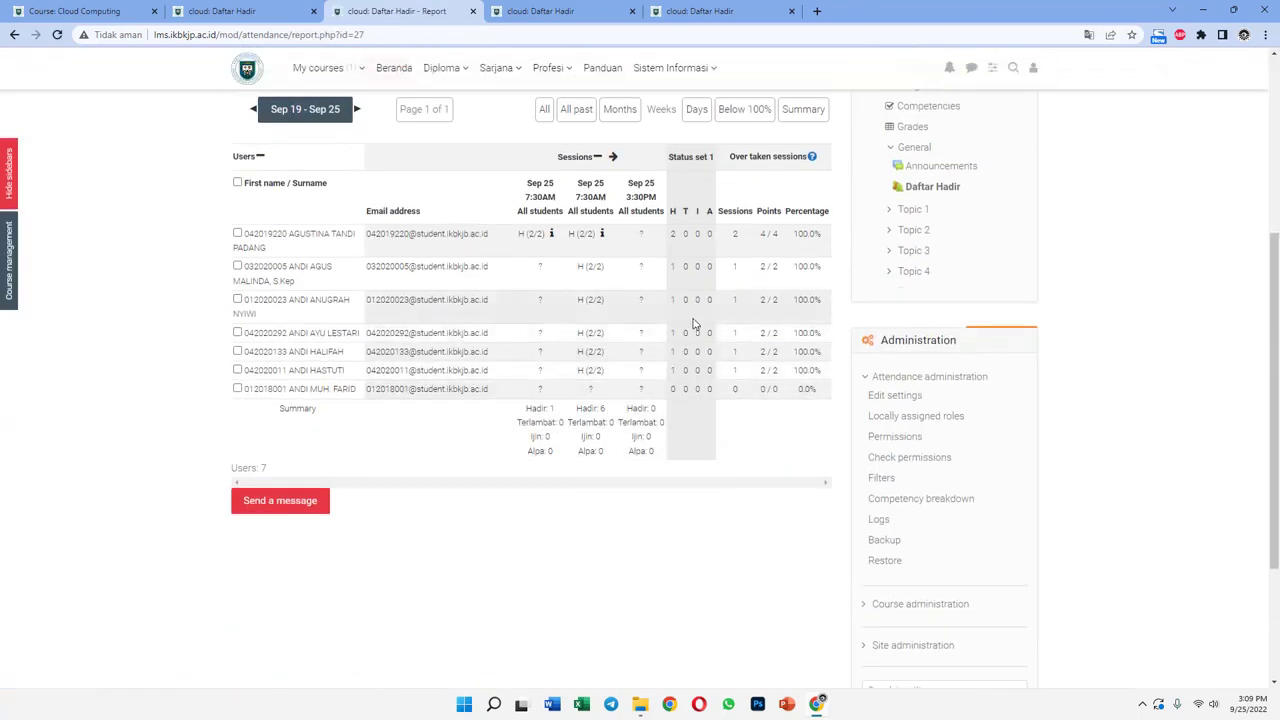
{"action": "scroll", "coordinate": [695, 323], "scroll_direction": "up", "scroll_amount": 5}
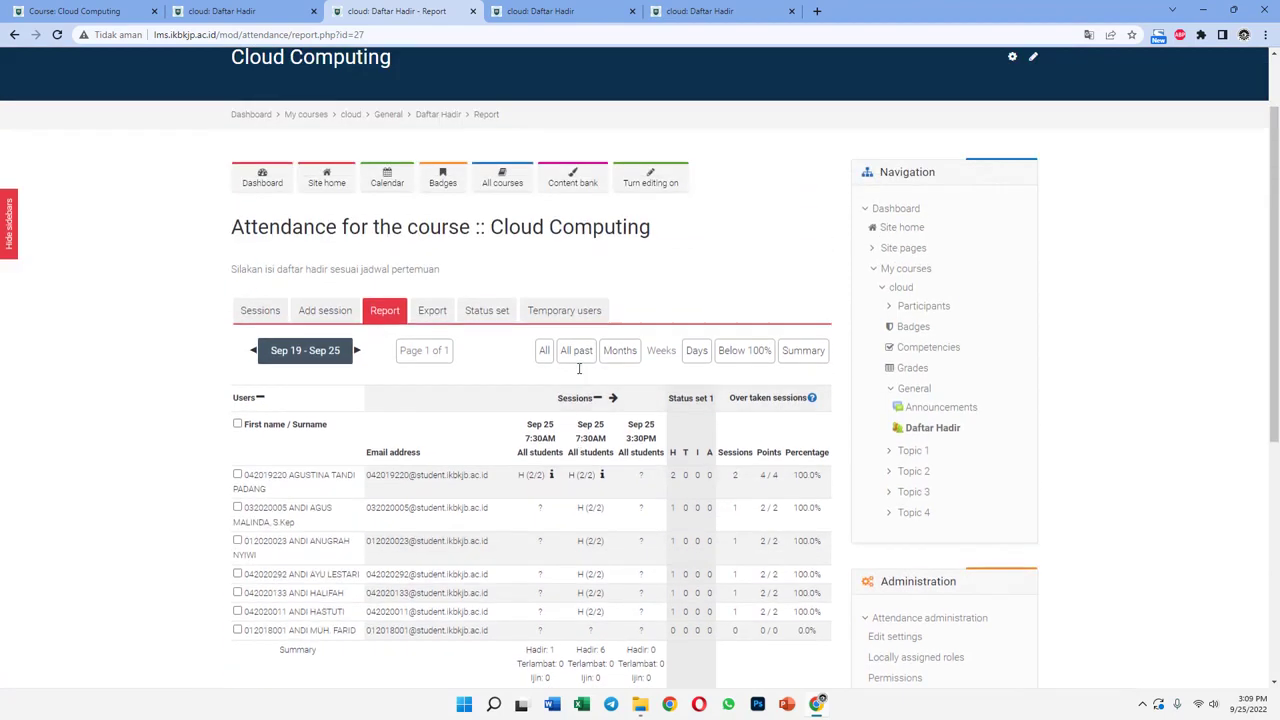
Export all participants' attendance for all sessions in Excel format, identifying students by Student ID without the email address.
{"action": "left_click", "coordinate": [430, 340]}
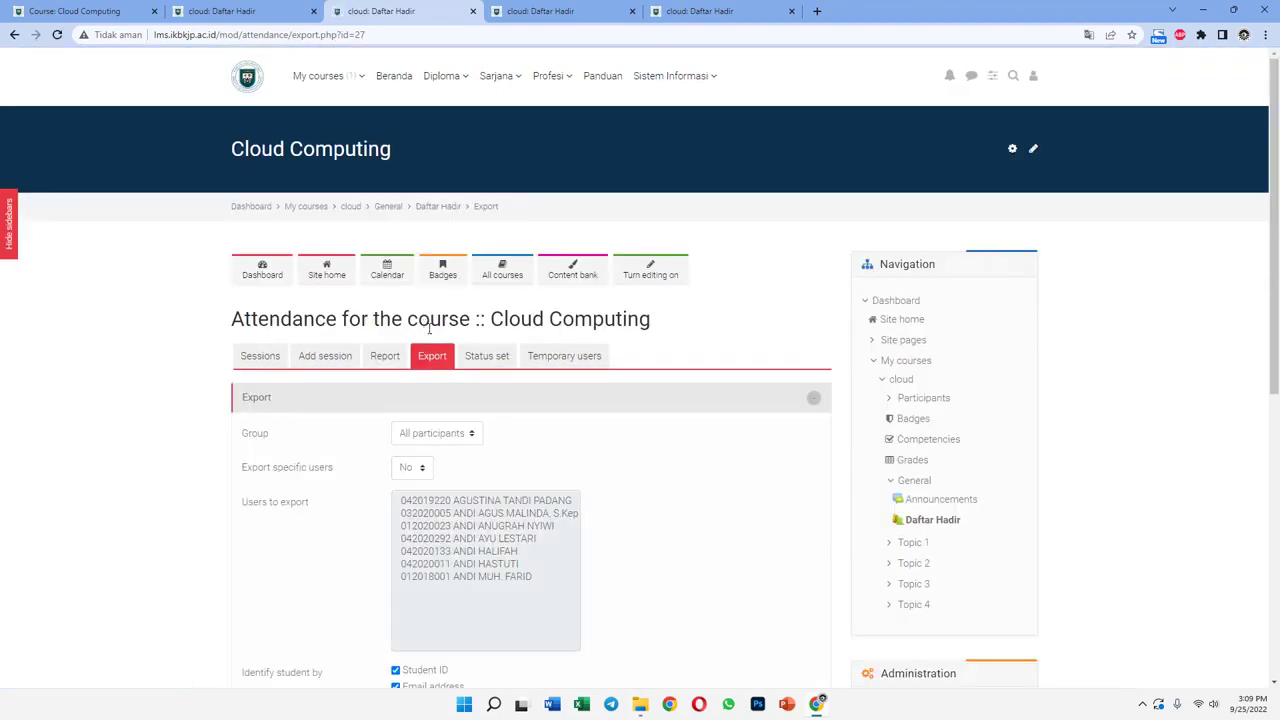
{"action": "scroll", "coordinate": [538, 422], "scroll_direction": "down", "scroll_amount": 4}
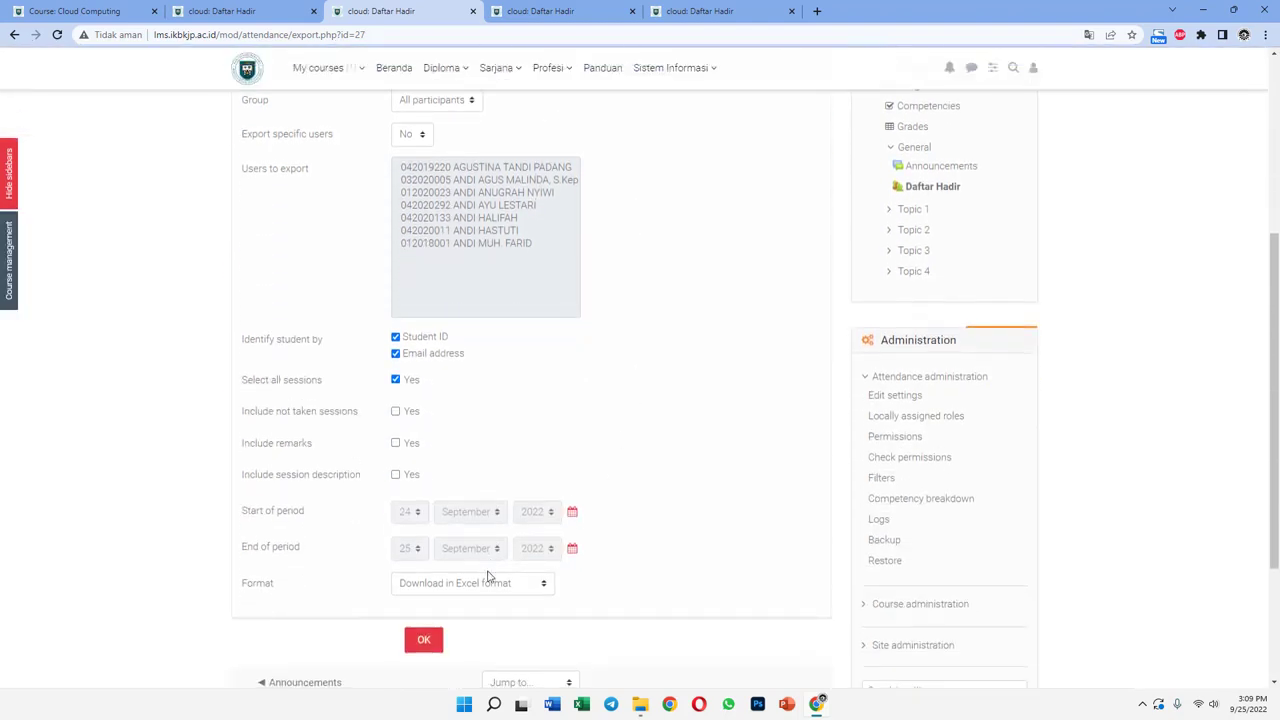
{"action": "scroll", "coordinate": [550, 480], "scroll_direction": "up", "scroll_amount": 2}
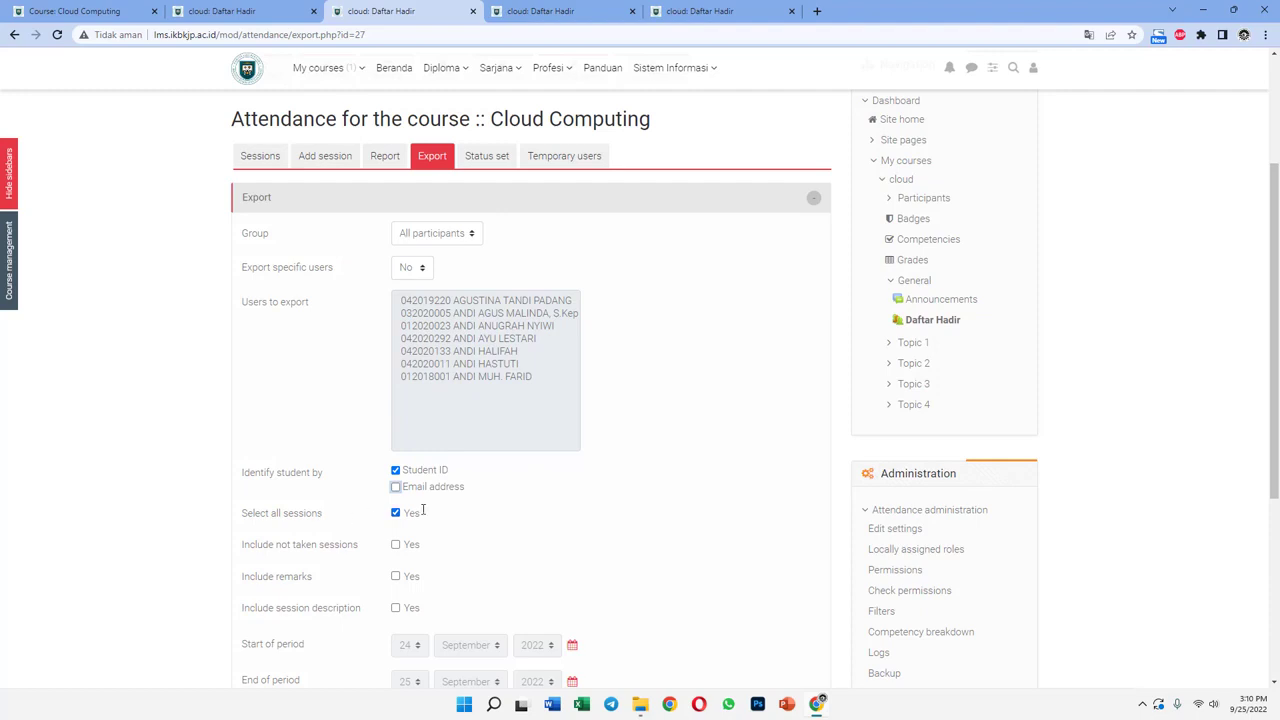
{"action": "scroll", "coordinate": [423, 510], "scroll_direction": "down", "scroll_amount": 3}
{"action": "left_click", "coordinate": [424, 576]}
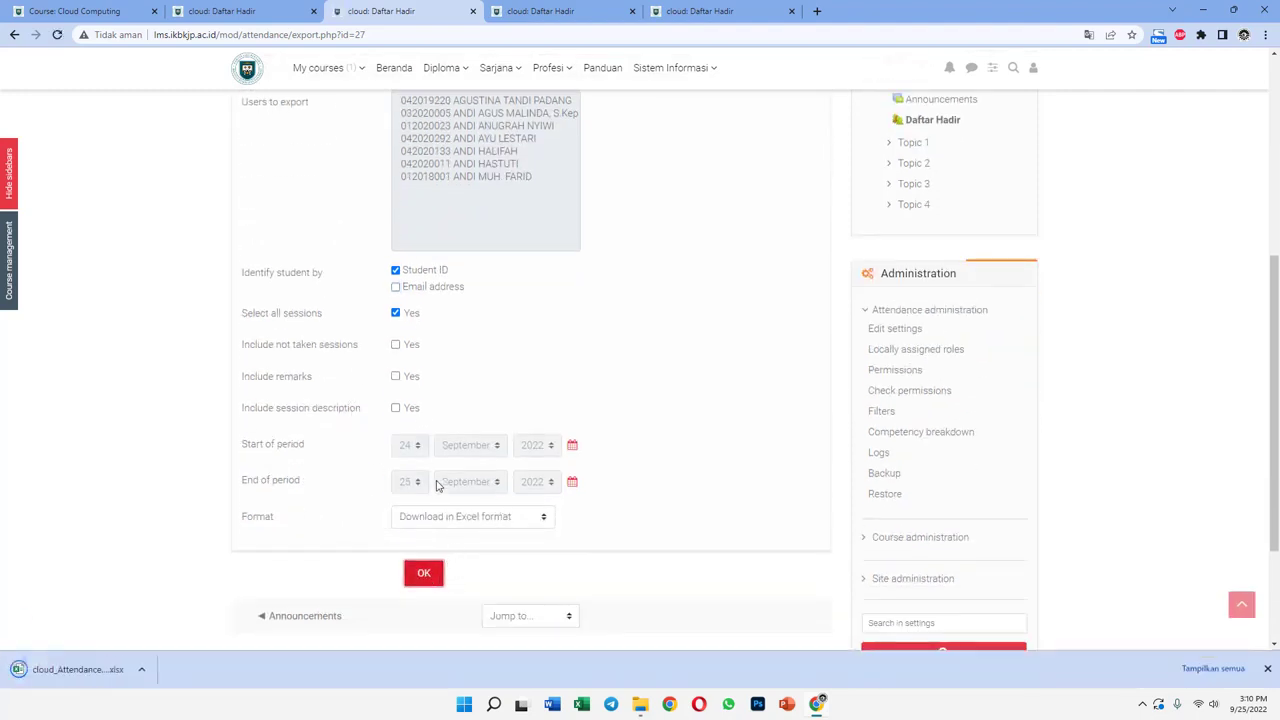
Return to the Cloud Computing course and open its user groups management page.
{"action": "scroll", "coordinate": [455, 450], "scroll_direction": "up", "scroll_amount": 4}
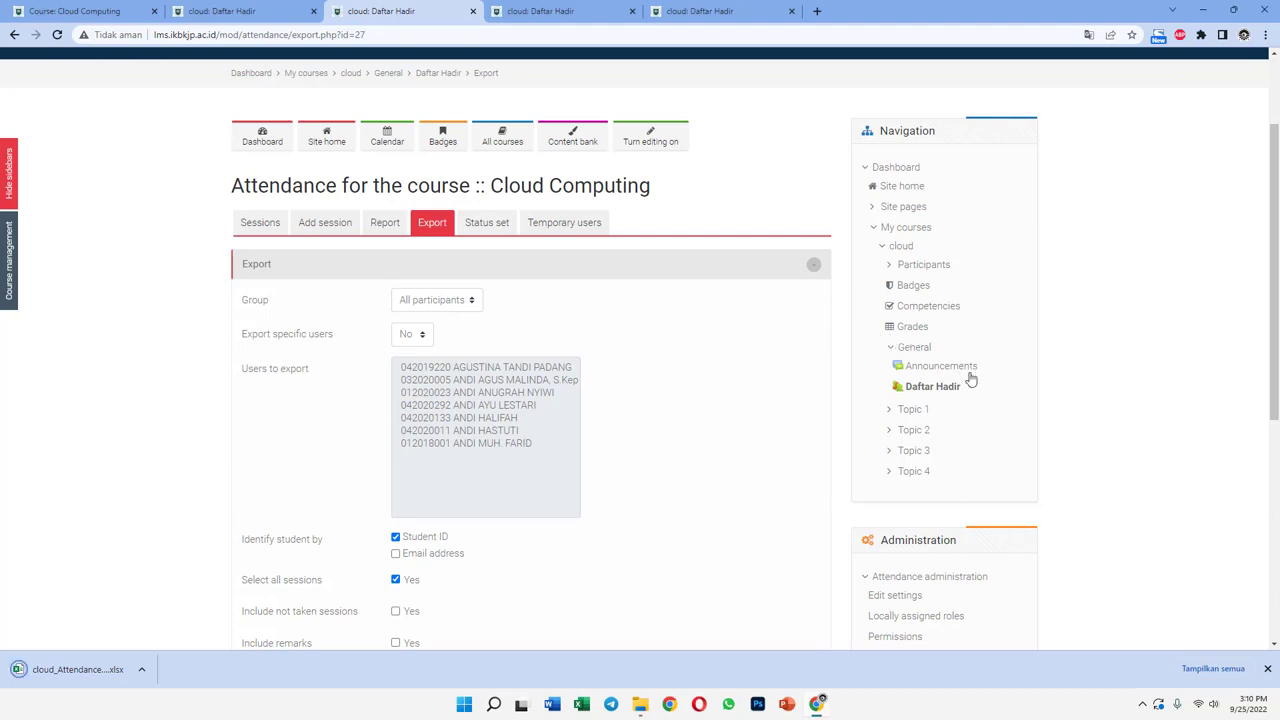
{"action": "scroll", "coordinate": [974, 414], "scroll_direction": "down", "scroll_amount": 2}
{"action": "scroll", "coordinate": [975, 416], "scroll_direction": "up", "scroll_amount": 4}
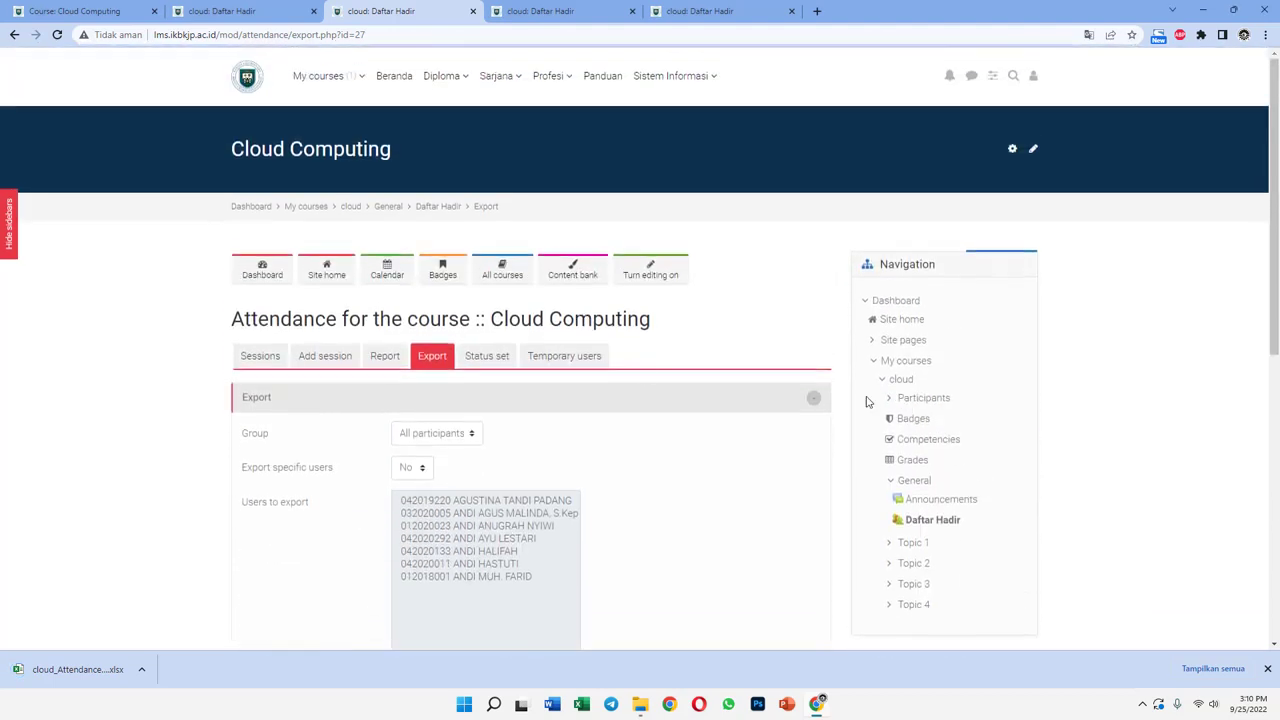
{"action": "left_click", "coordinate": [353, 207]}
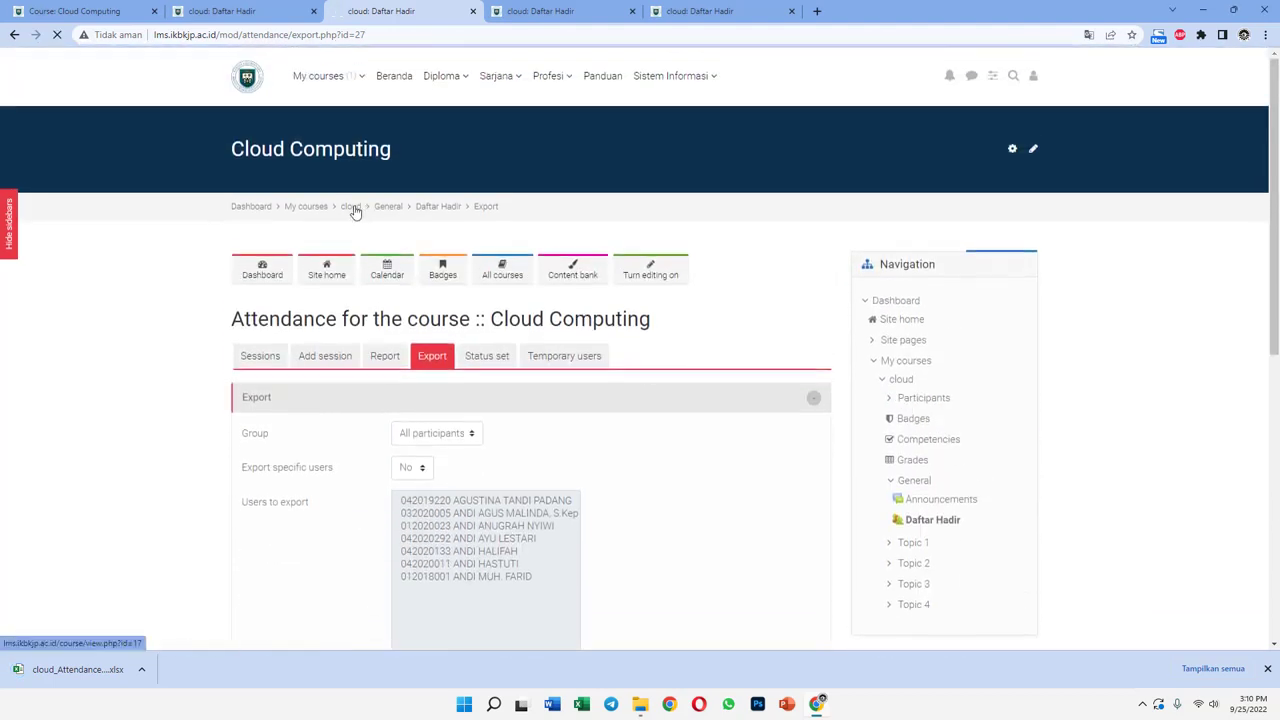
{"action": "scroll", "coordinate": [963, 430], "scroll_direction": "down", "scroll_amount": 5}
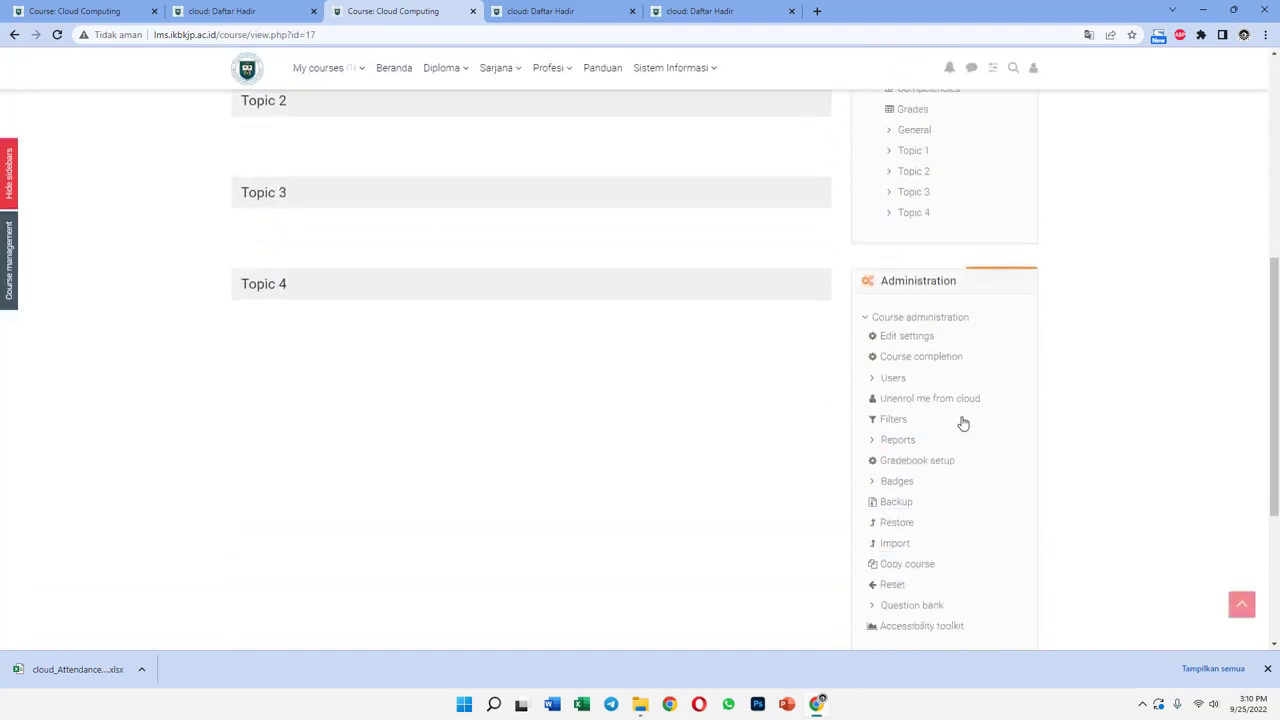
{"action": "left_click", "coordinate": [877, 380]}
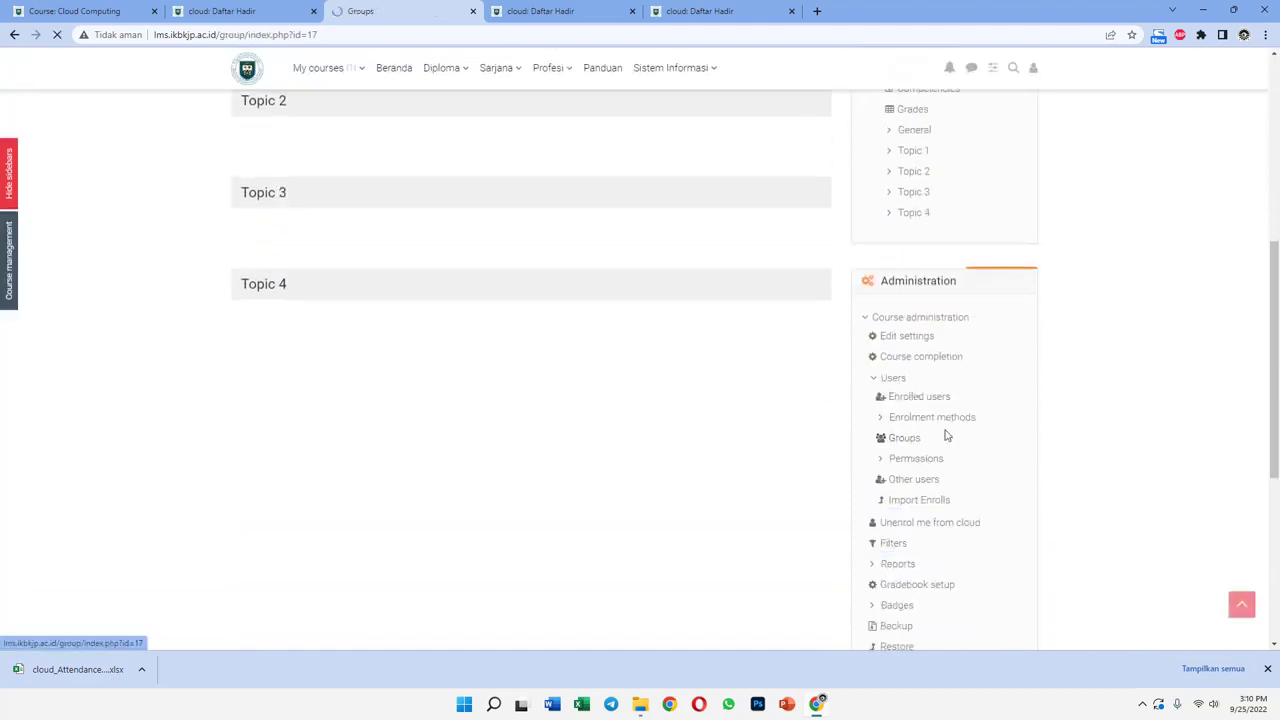
Create a course group named Kelas A.
{"action": "scroll", "coordinate": [334, 549], "scroll_direction": "down", "scroll_amount": 2}
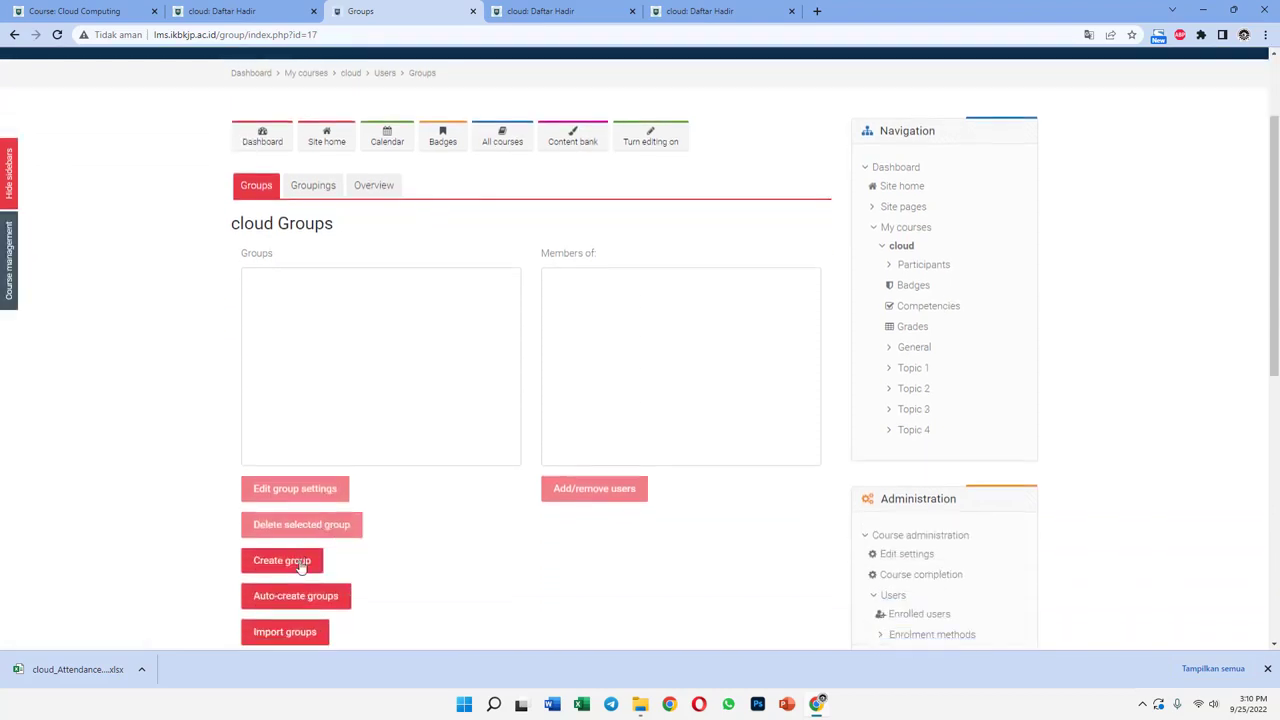
{"action": "left_click", "coordinate": [300, 562]}
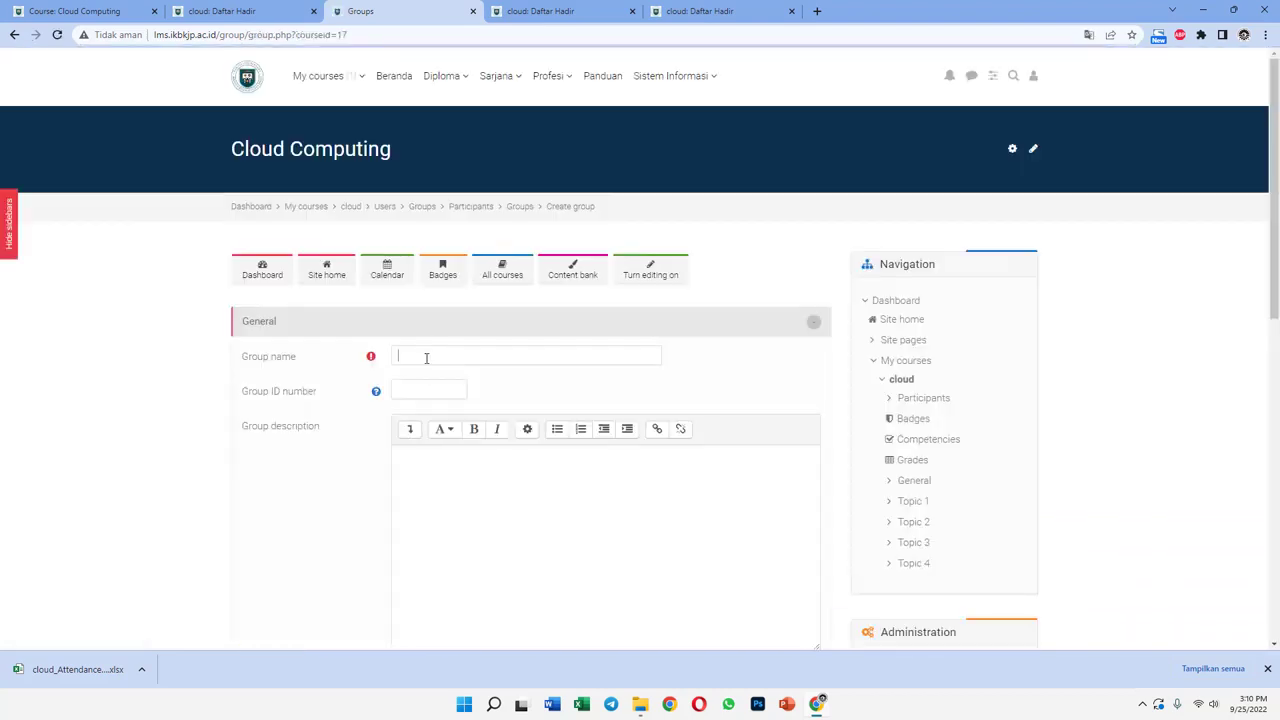
{"action": "left_click", "coordinate": [426, 357]}
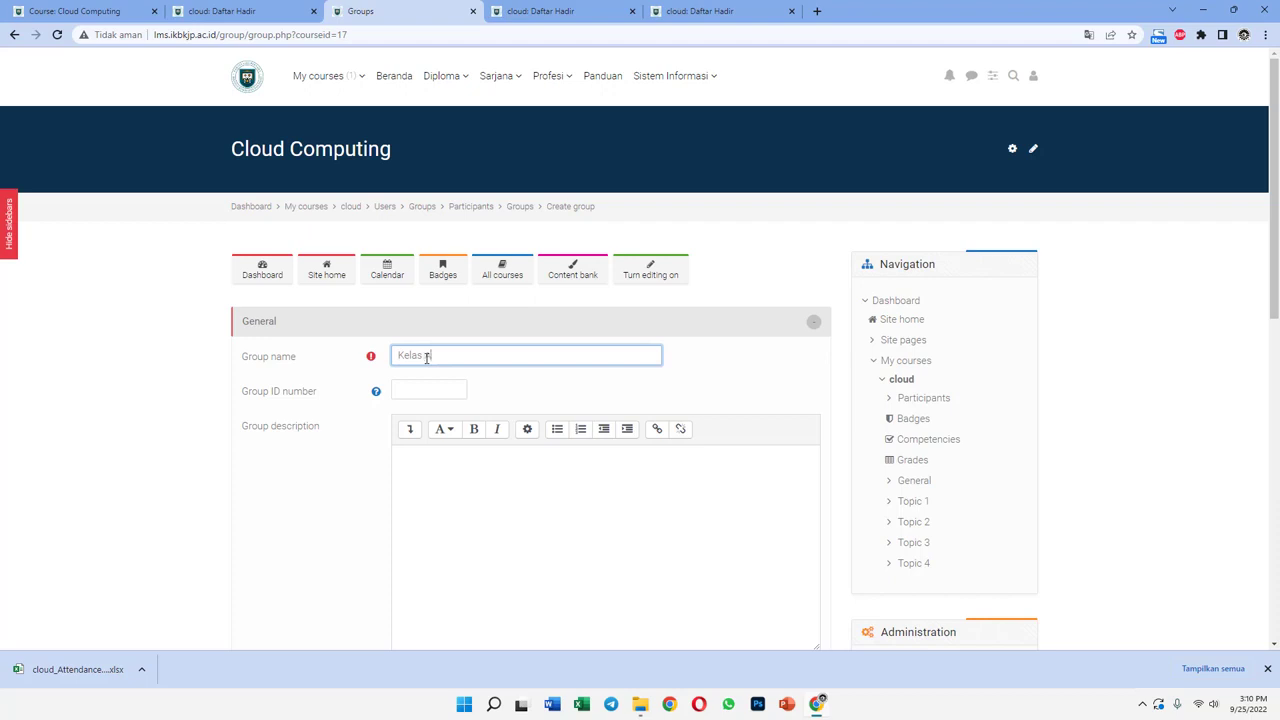
{"action": "scroll", "coordinate": [495, 350], "scroll_direction": "down", "scroll_amount": 5}
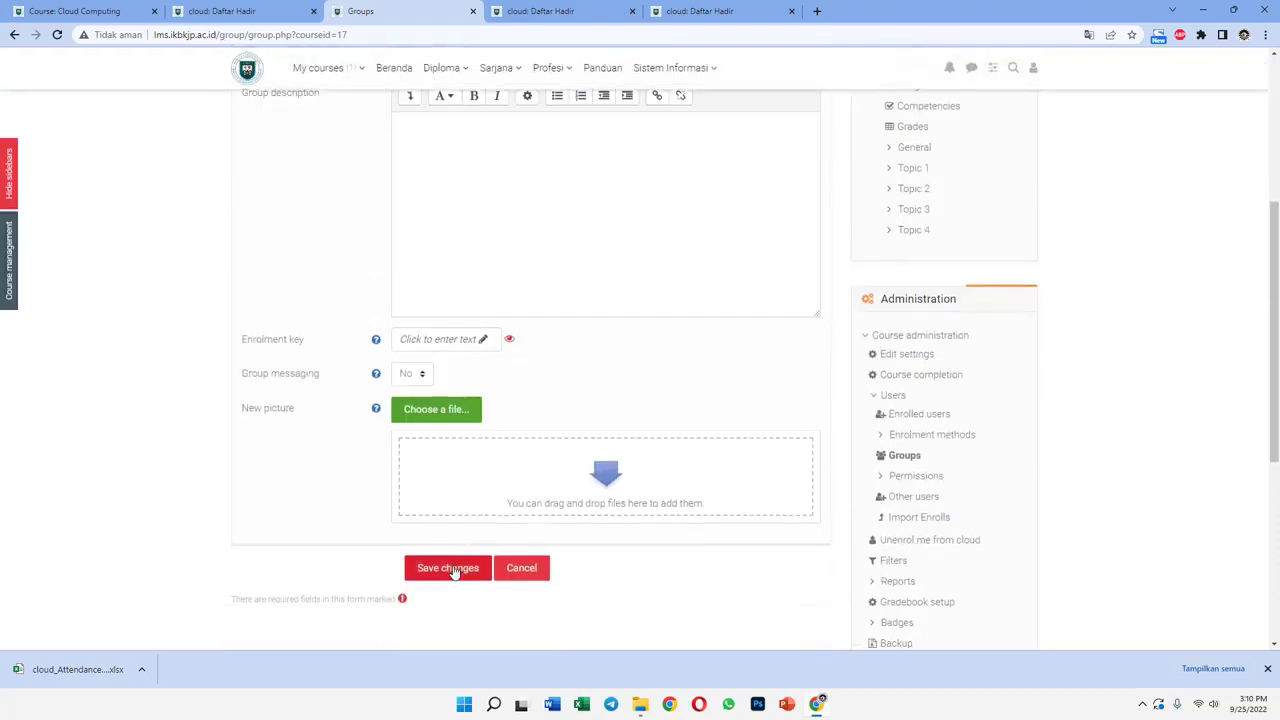
{"action": "key", "text": "Return"}
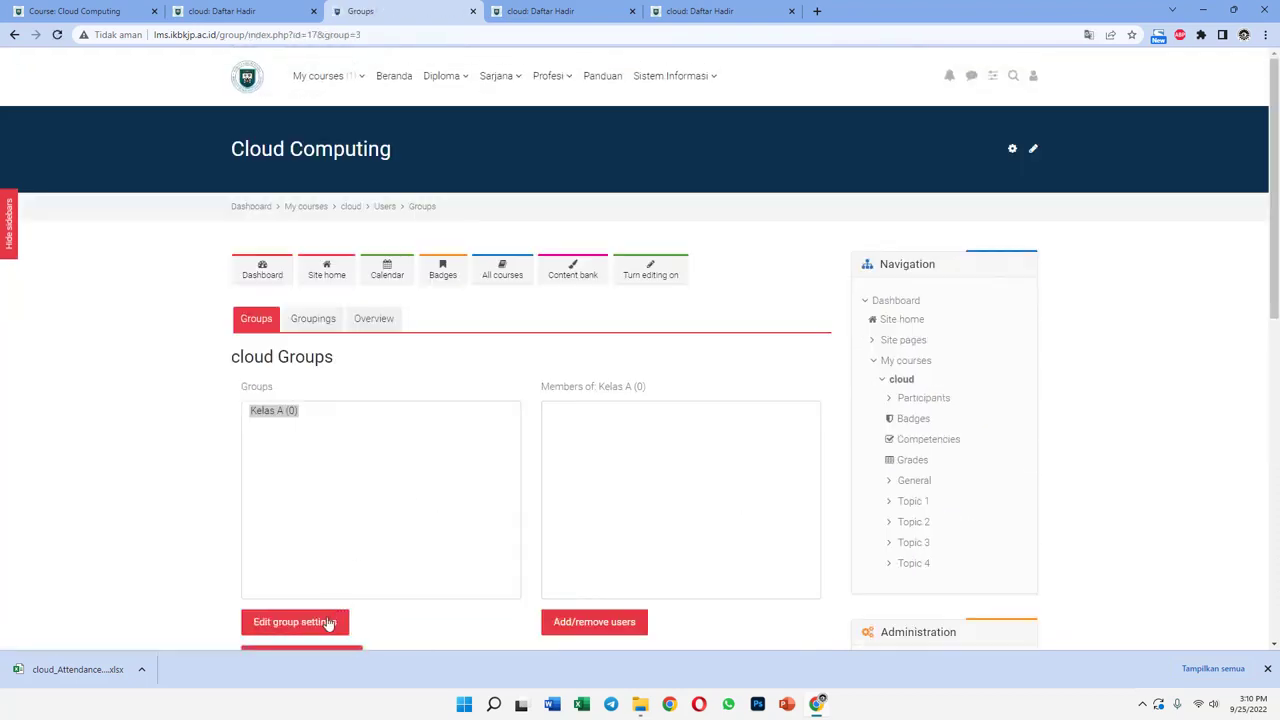
Create a second course group named Kelas B.
{"action": "scroll", "coordinate": [333, 591], "scroll_direction": "down", "scroll_amount": 1}
{"action": "scroll", "coordinate": [333, 591], "scroll_direction": "down", "scroll_amount": 2}
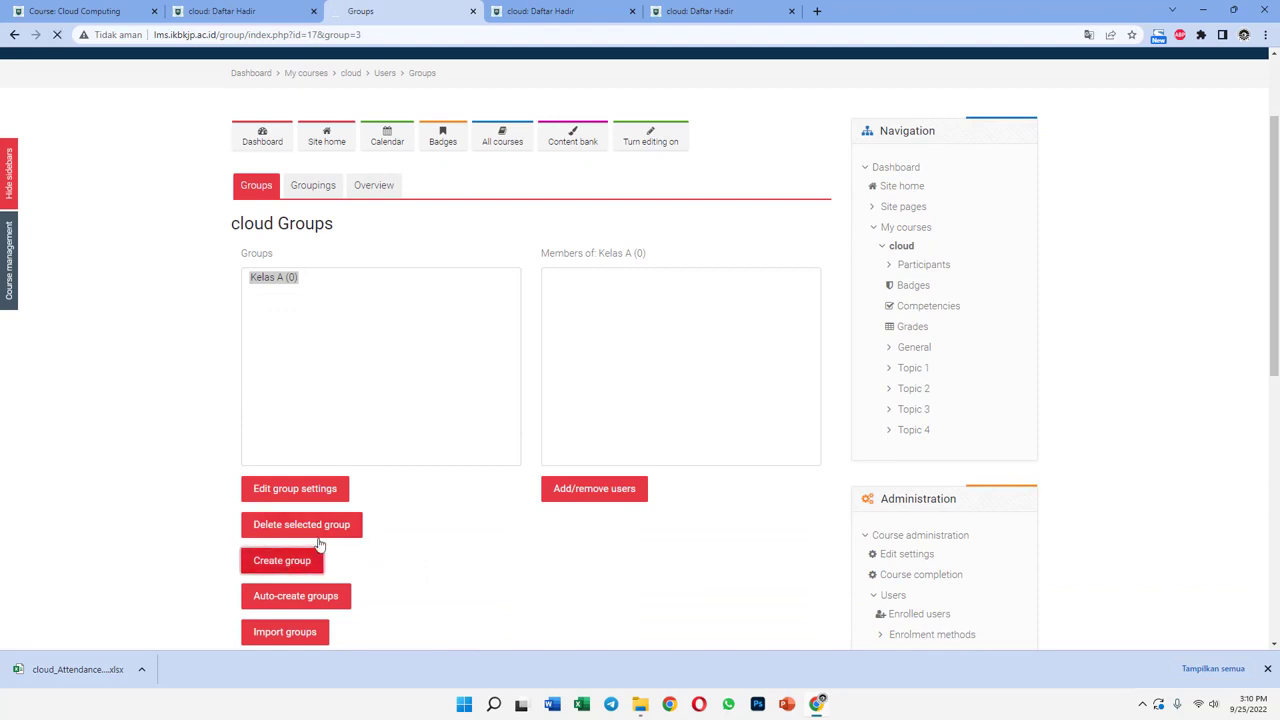
{"action": "left_click", "coordinate": [318, 553]}
{"action": "left_click", "coordinate": [429, 354]}
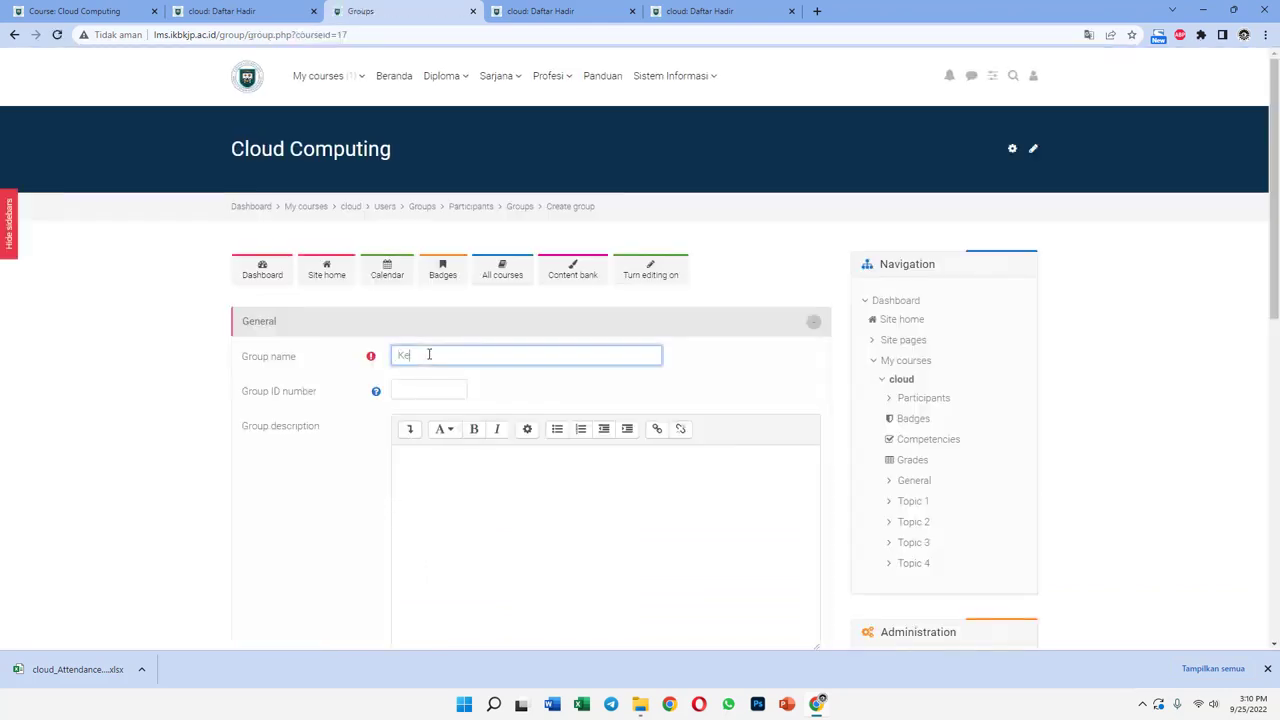
{"action": "type", "text": "Kelas B"}
{"action": "scroll", "coordinate": [460, 470], "scroll_direction": "down", "scroll_amount": 3}
{"action": "left_click", "coordinate": [448, 568]}
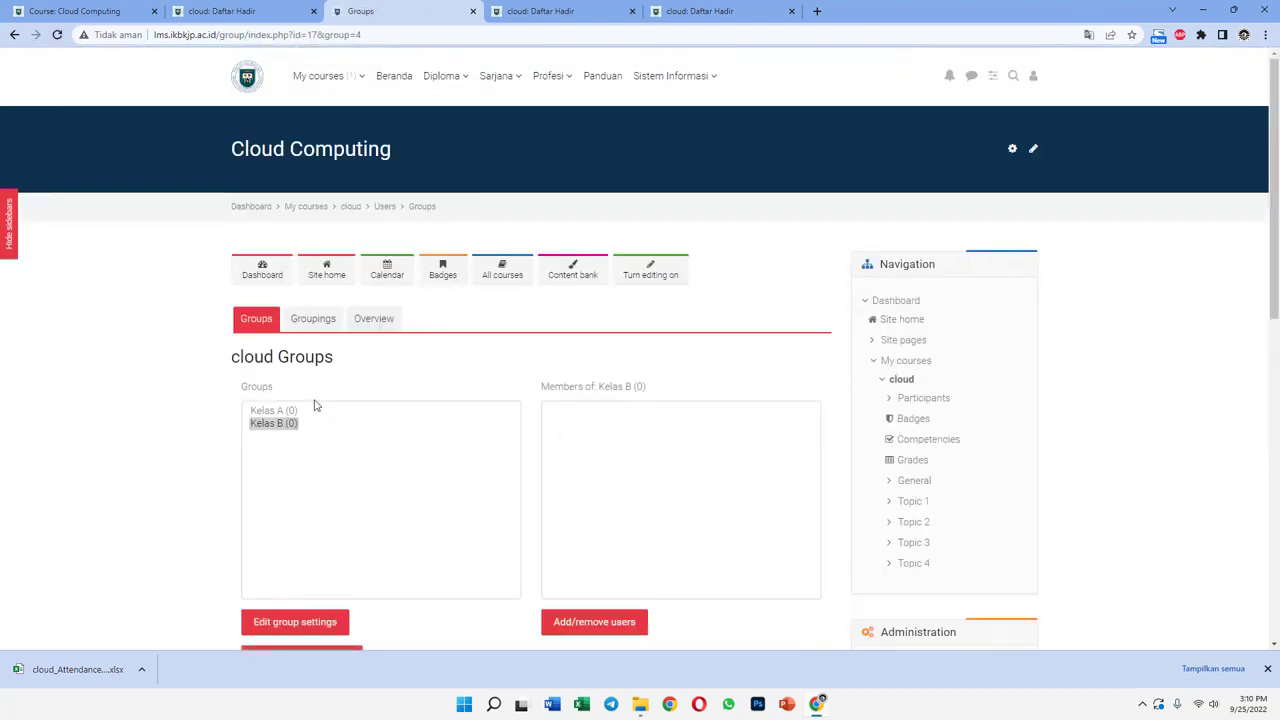
Add the first four listed students to the Kelas A group and return to the groups list.
{"action": "left_click", "coordinate": [280, 410]}
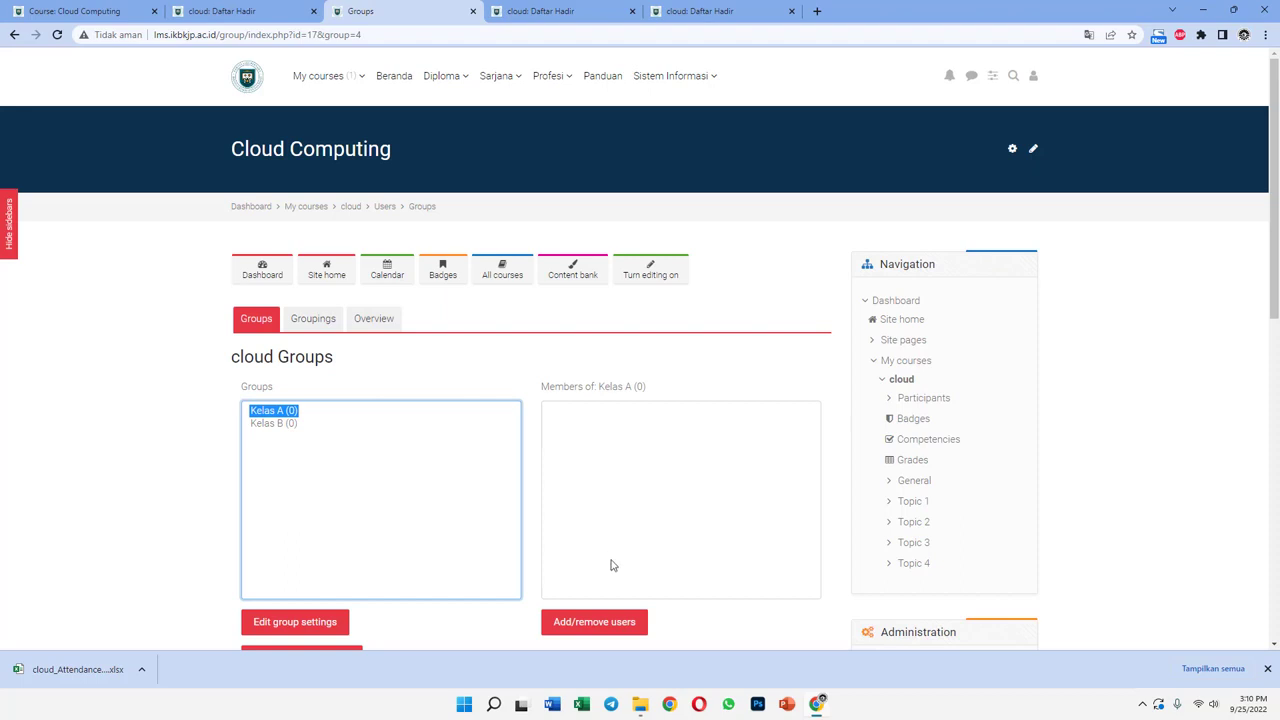
{"action": "left_click", "coordinate": [598, 620]}
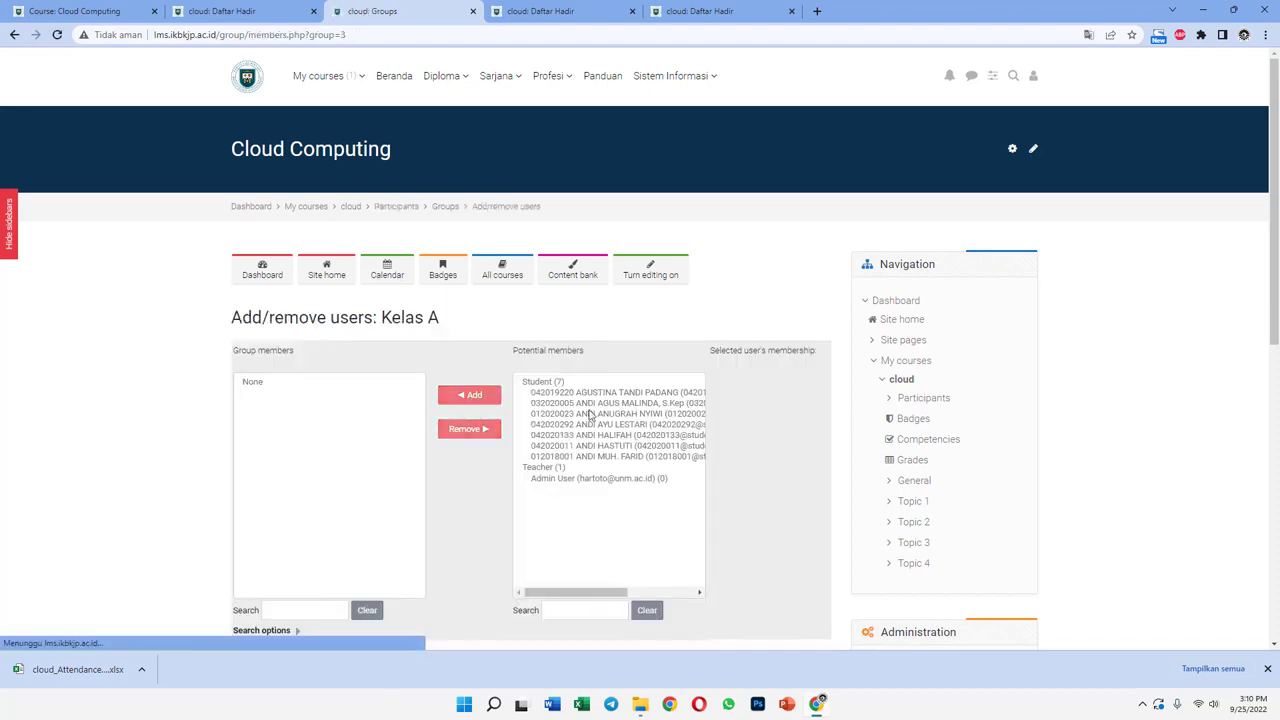
{"action": "left_click_drag", "start_coordinate": [586, 393], "coordinate": [585, 426]}
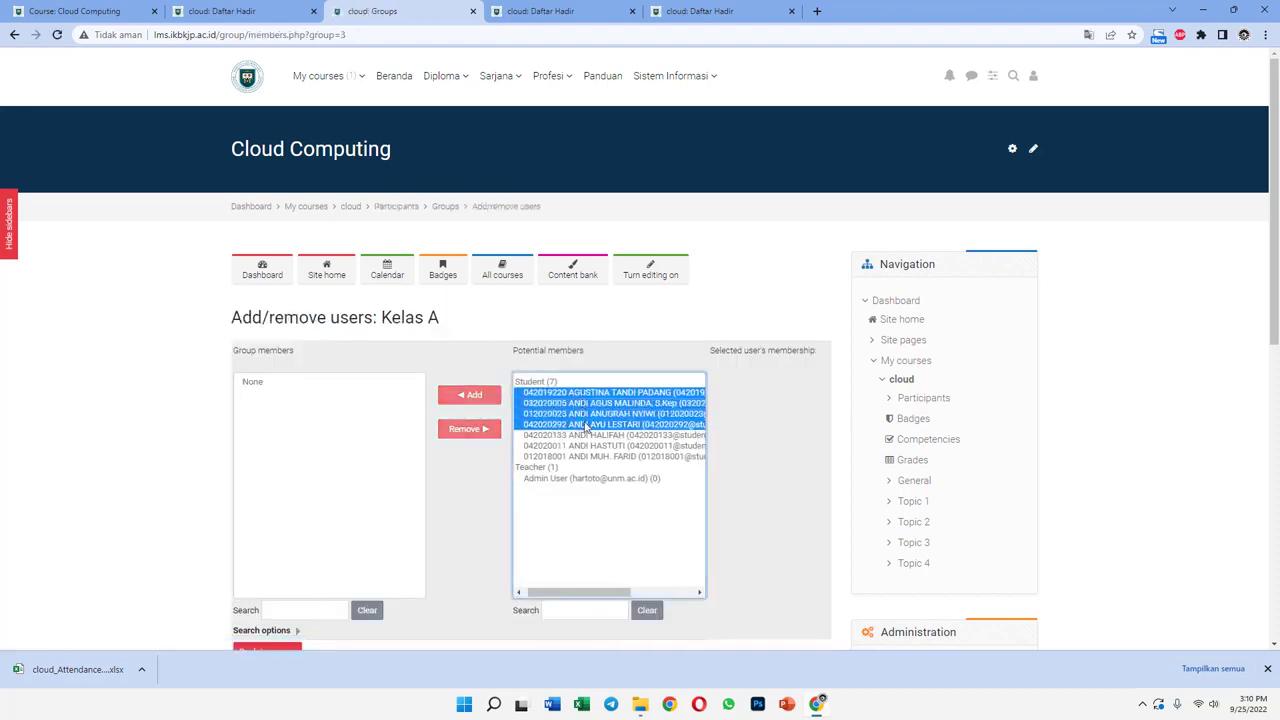
{"action": "left_click", "coordinate": [458, 397]}
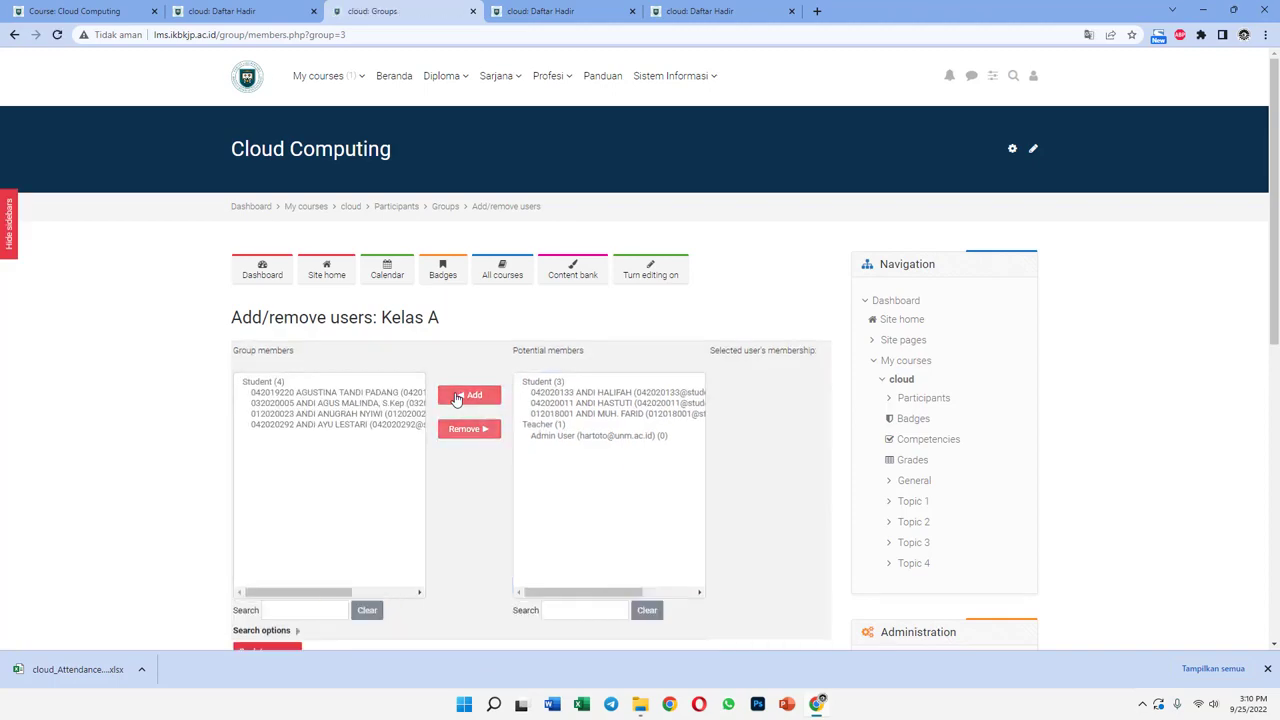
{"action": "scroll", "coordinate": [480, 505], "scroll_direction": "down", "scroll_amount": 2}
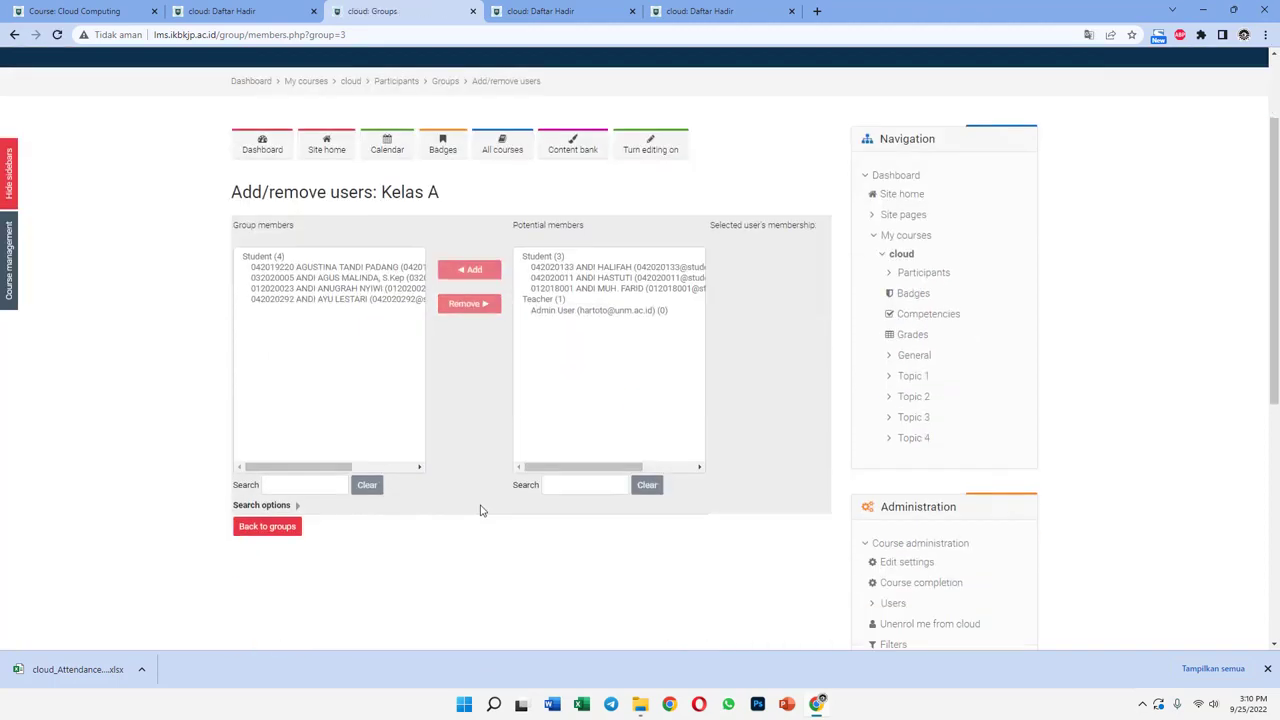
{"action": "left_click", "coordinate": [282, 455]}
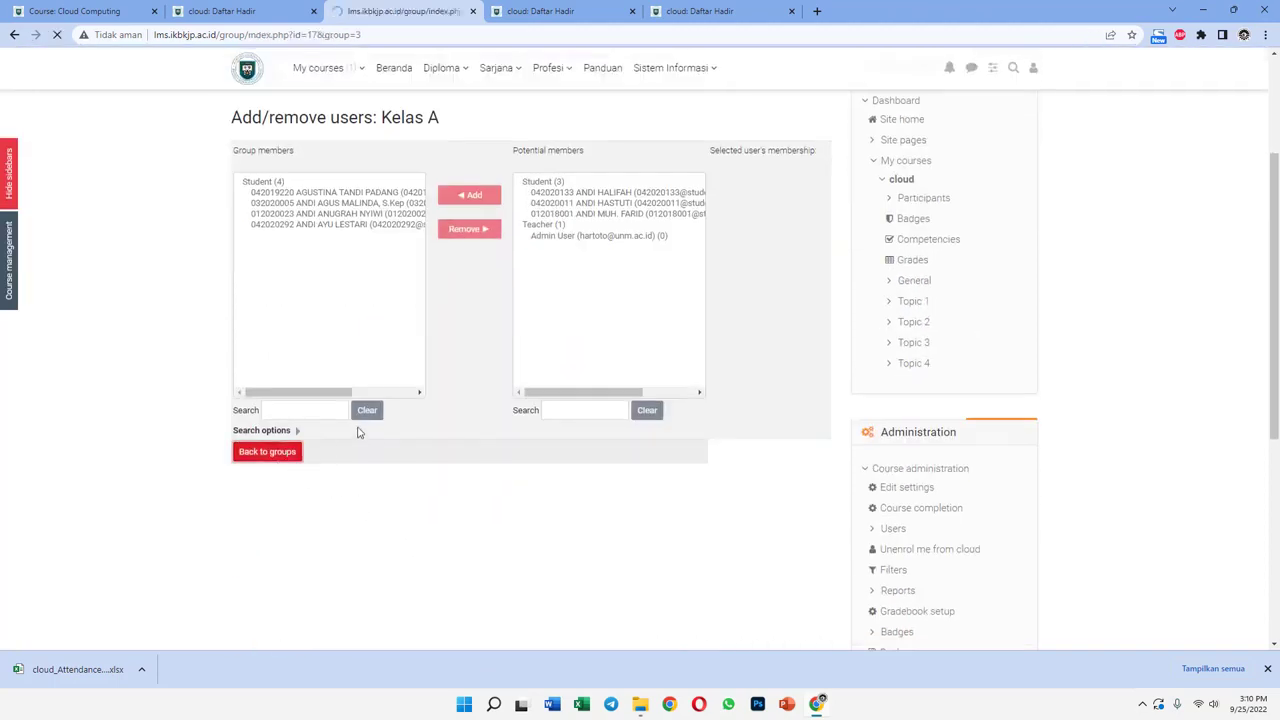
Add the last three listed students to the Kelas B group.
{"action": "left_click", "coordinate": [292, 424]}
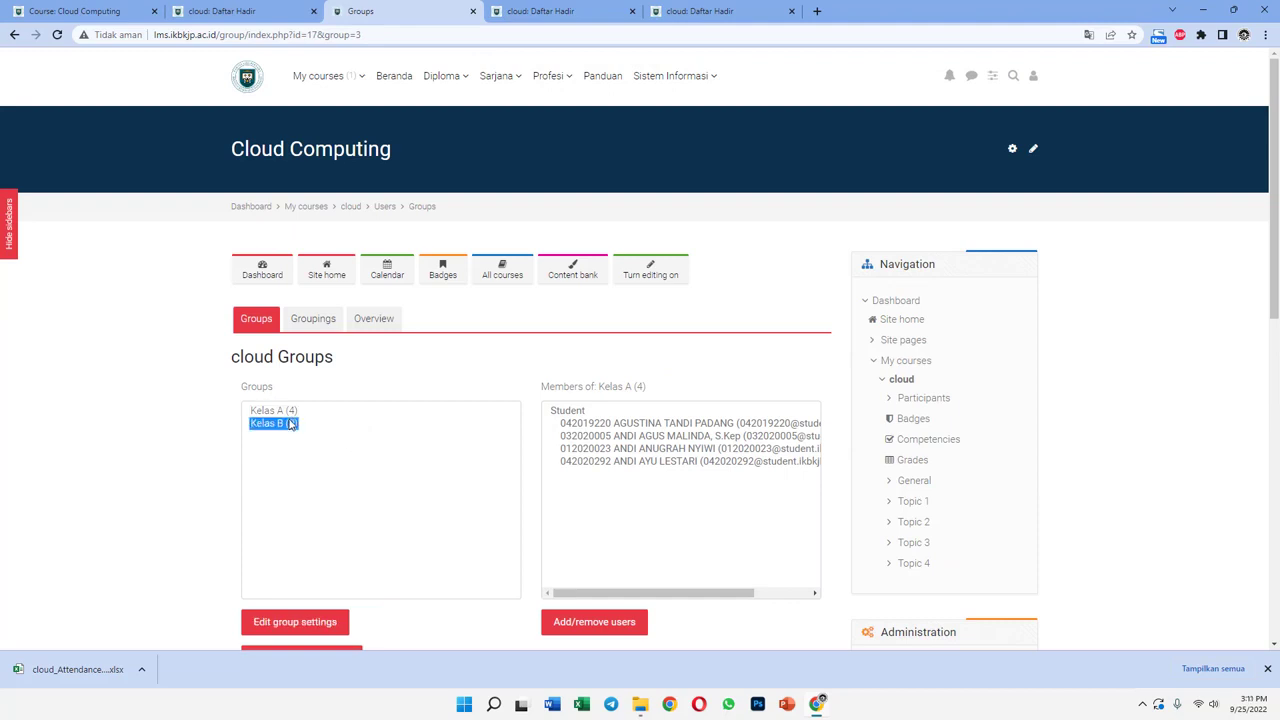
{"action": "left_click", "coordinate": [598, 622]}
{"action": "left_click", "coordinate": [590, 457]}
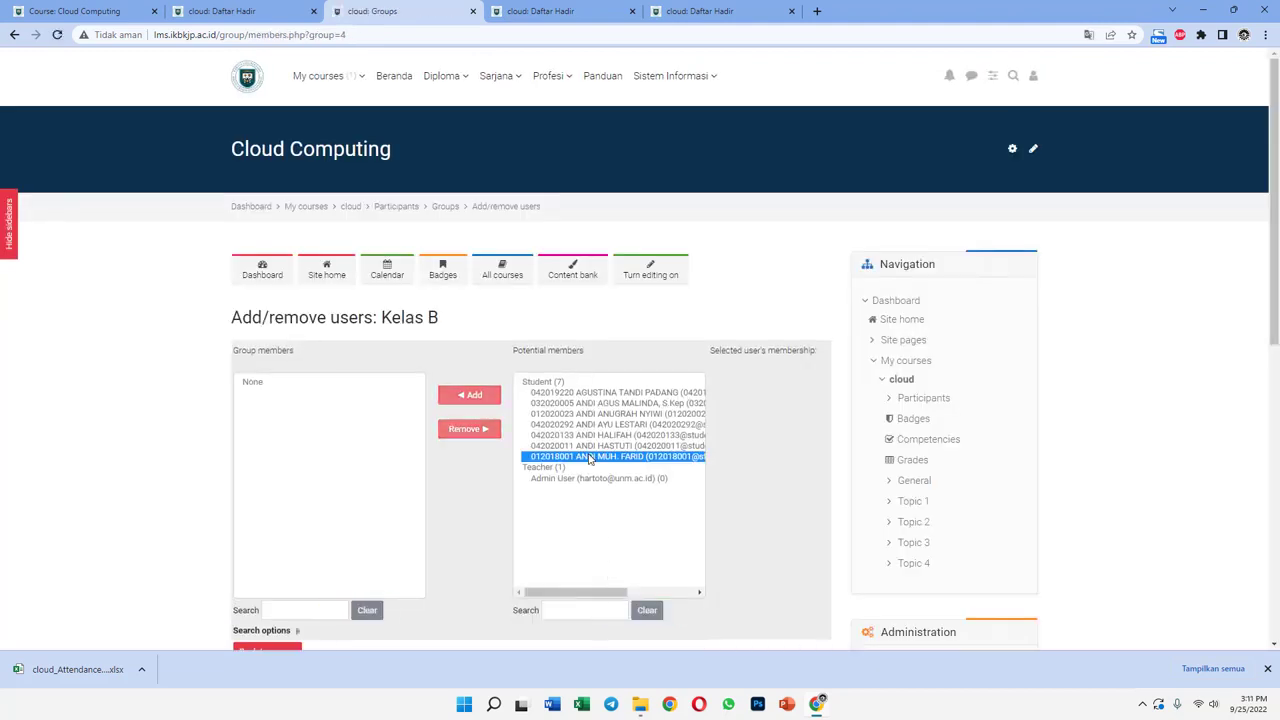
{"action": "left_click_drag", "start_coordinate": [590, 457], "coordinate": [582, 443]}
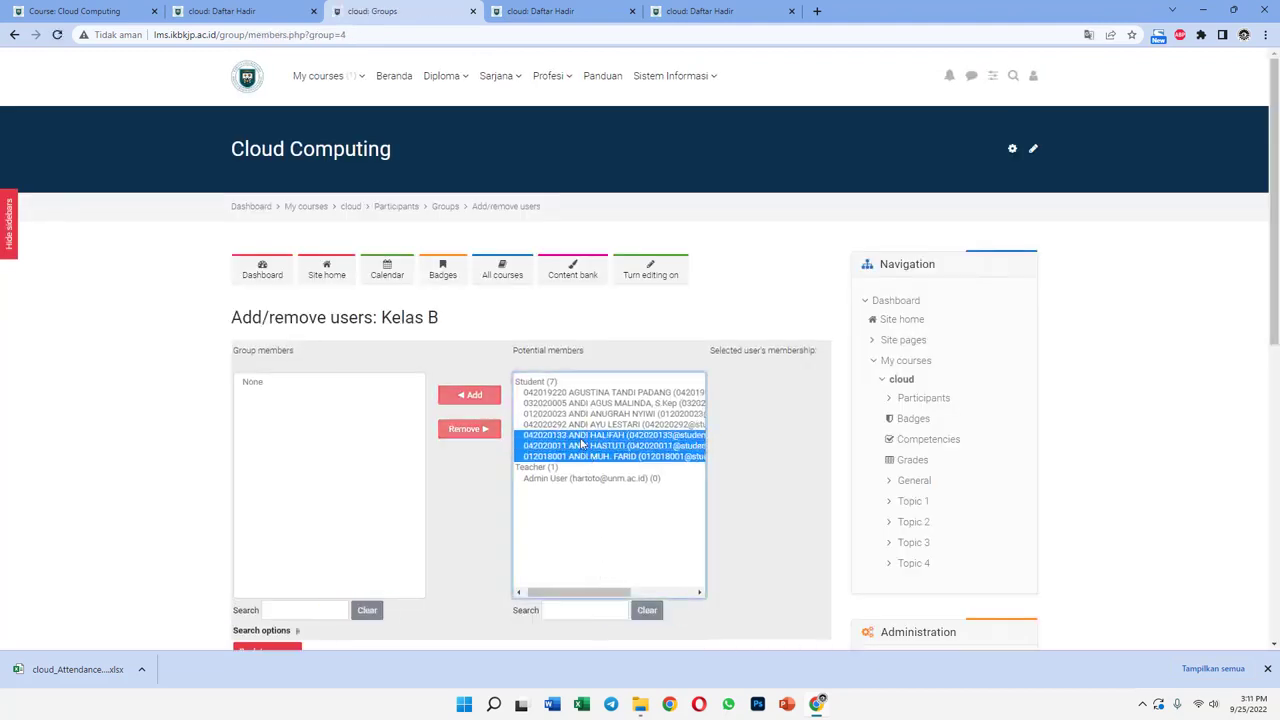
{"action": "left_click", "coordinate": [468, 393]}
{"action": "scroll", "coordinate": [372, 596], "scroll_direction": "down", "scroll_amount": 2}
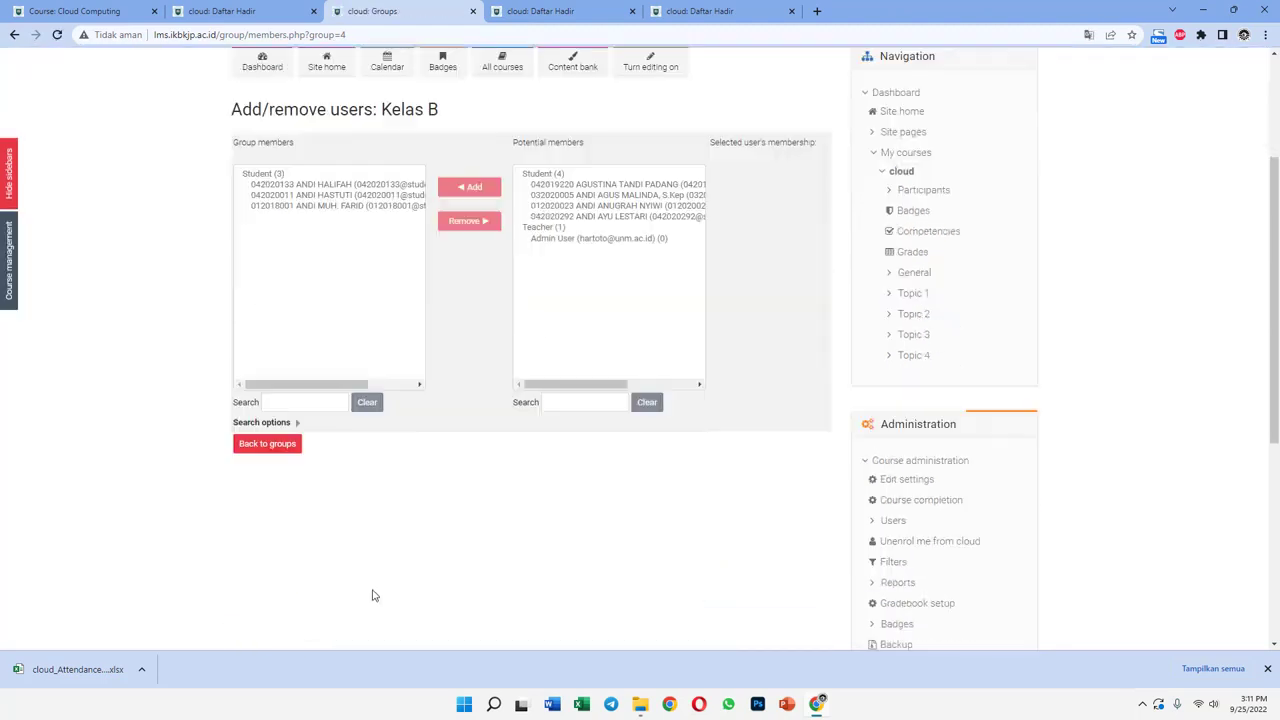
Return to the groups list and review the members of the Kelas A and Kelas B groups.
{"action": "scroll", "coordinate": [372, 596], "scroll_direction": "down", "scroll_amount": 1}
{"action": "left_click", "coordinate": [276, 320]}
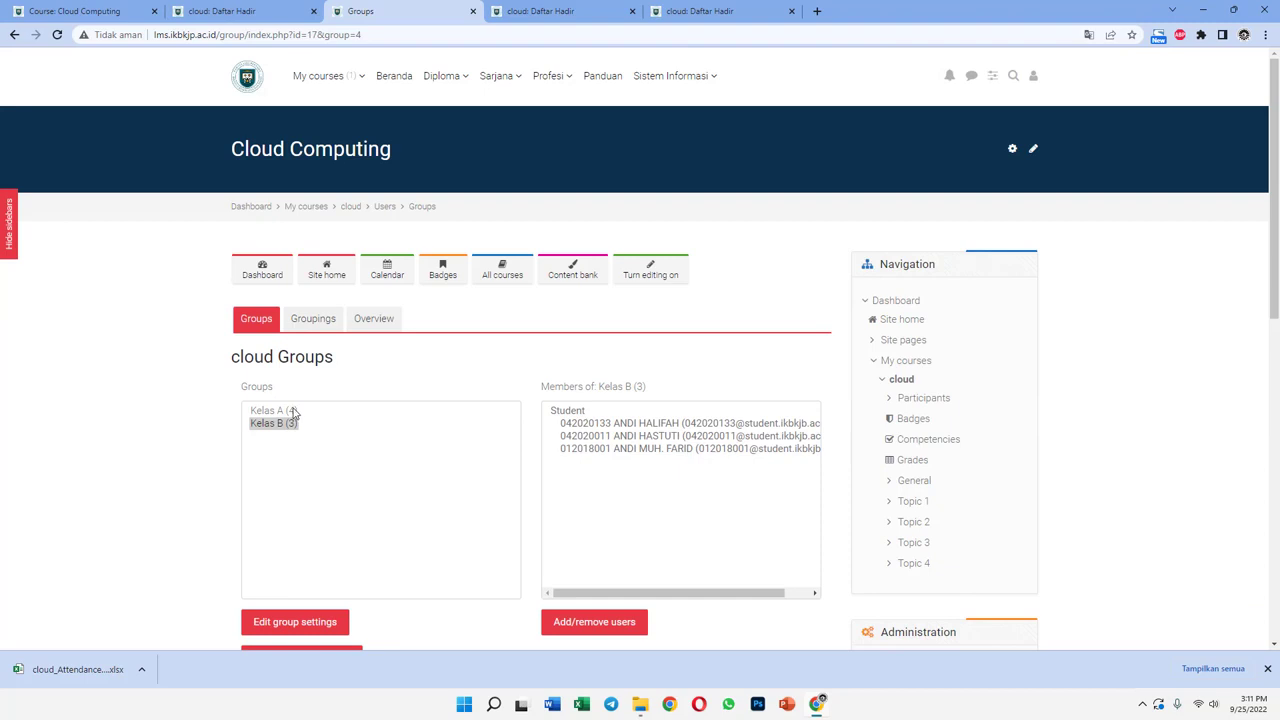
{"action": "left_click", "coordinate": [293, 411]}
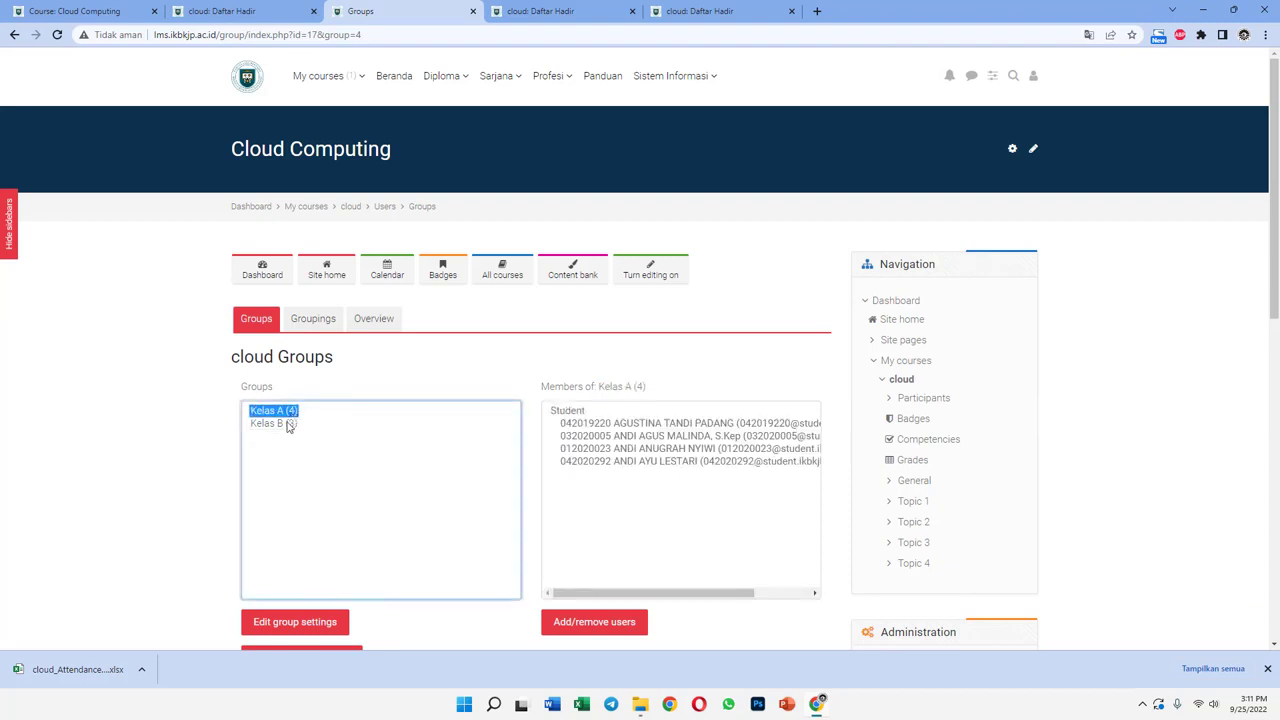
{"action": "left_click", "coordinate": [290, 424]}
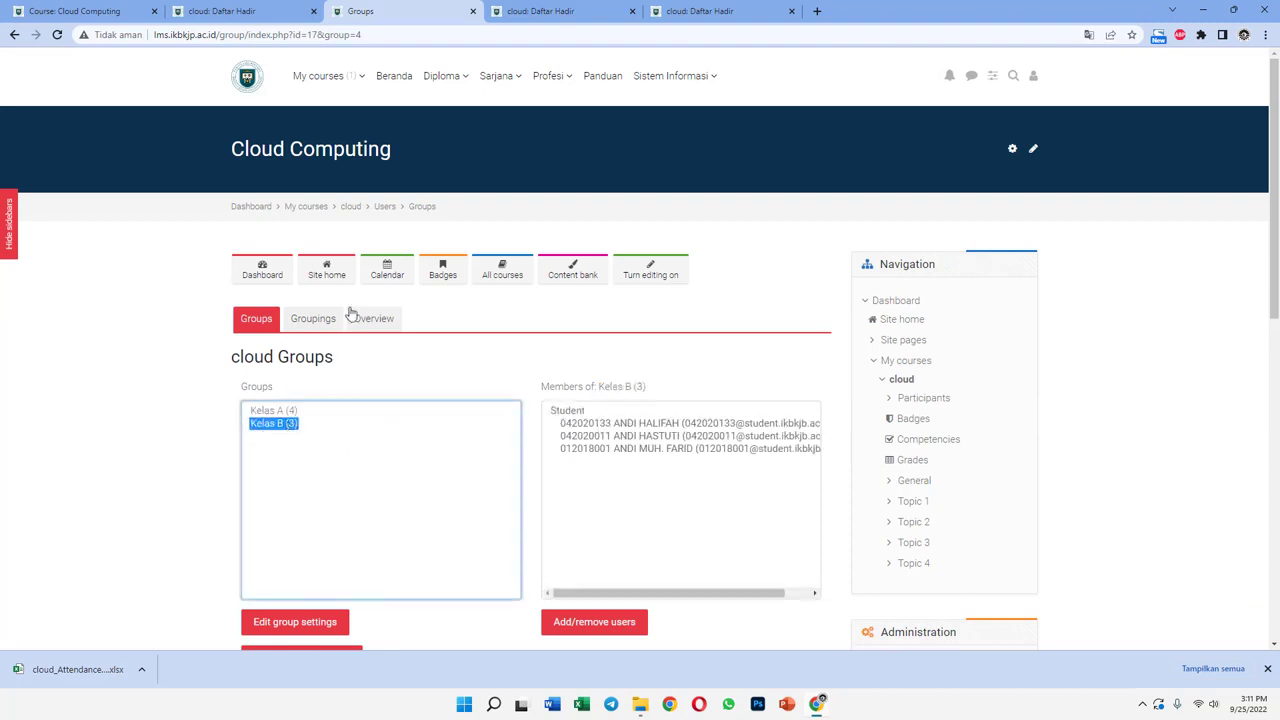
Return to the Cloud Computing course page and turn on editing mode.
{"action": "left_click", "coordinate": [350, 208]}
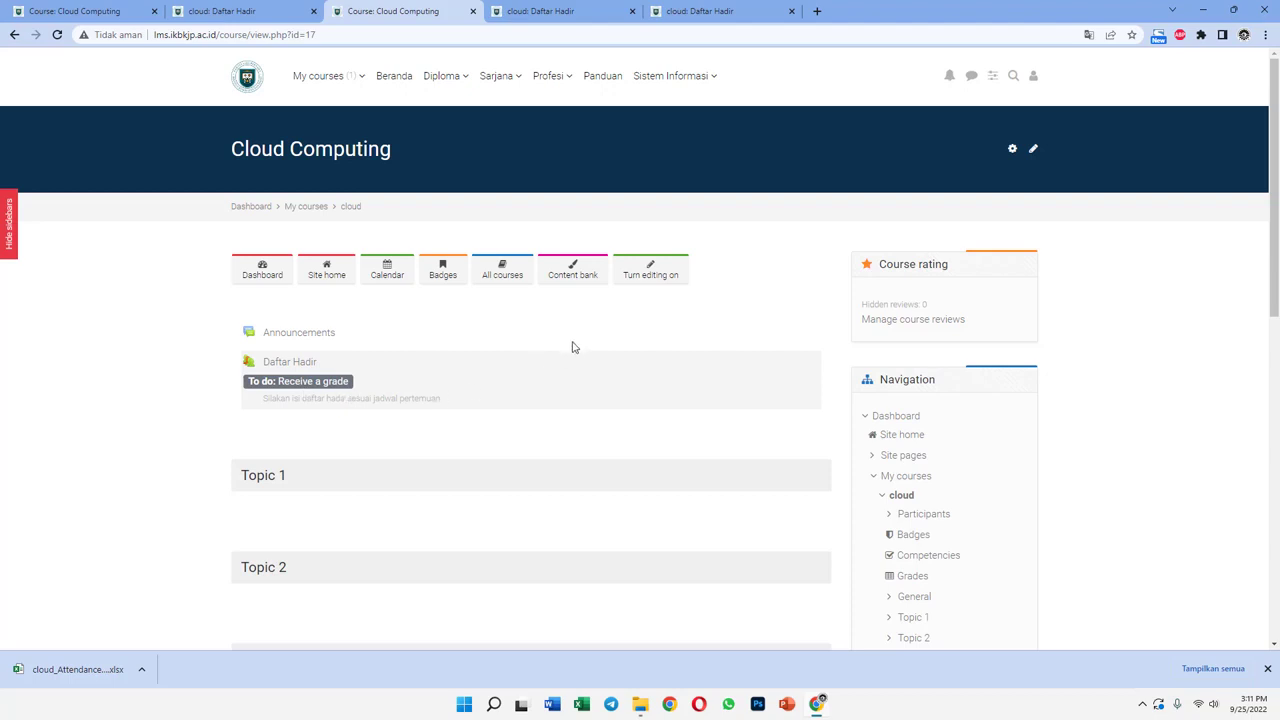
{"action": "left_click", "coordinate": [645, 276]}
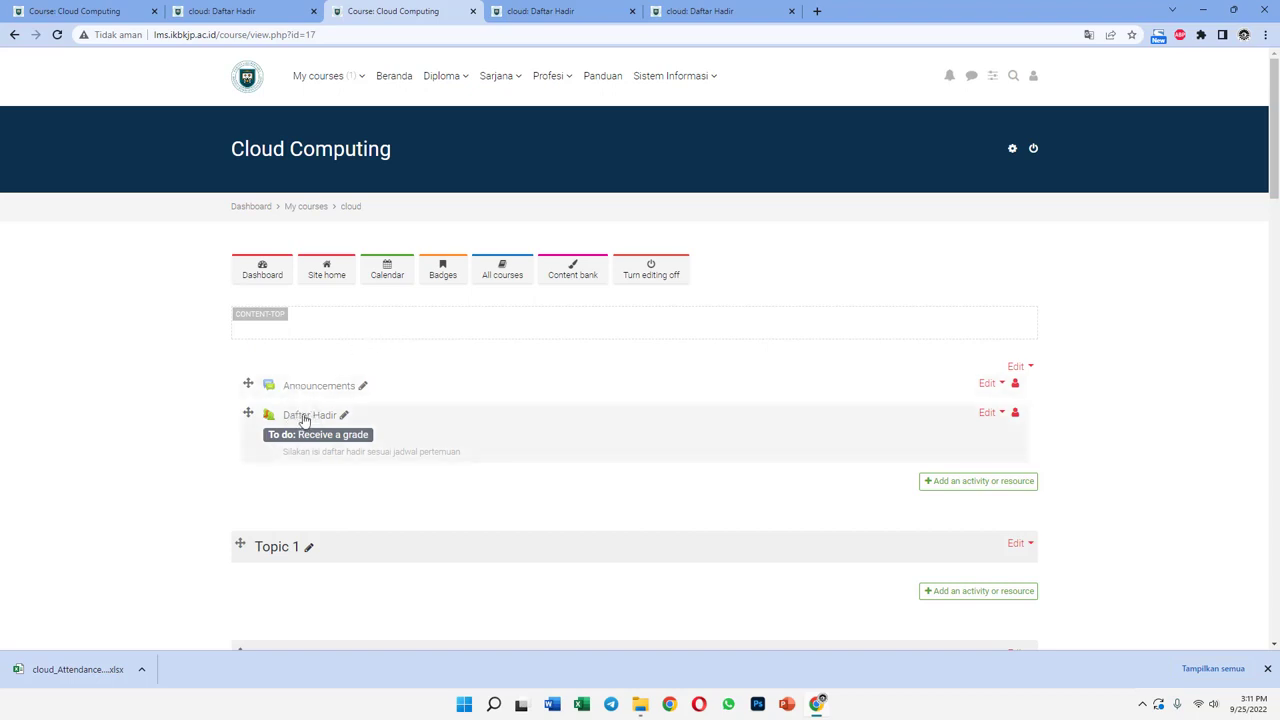
Rename the Daftar Hadir activity to "Daftar Hadir A" directly on the course page.
{"action": "left_click", "coordinate": [342, 416]}
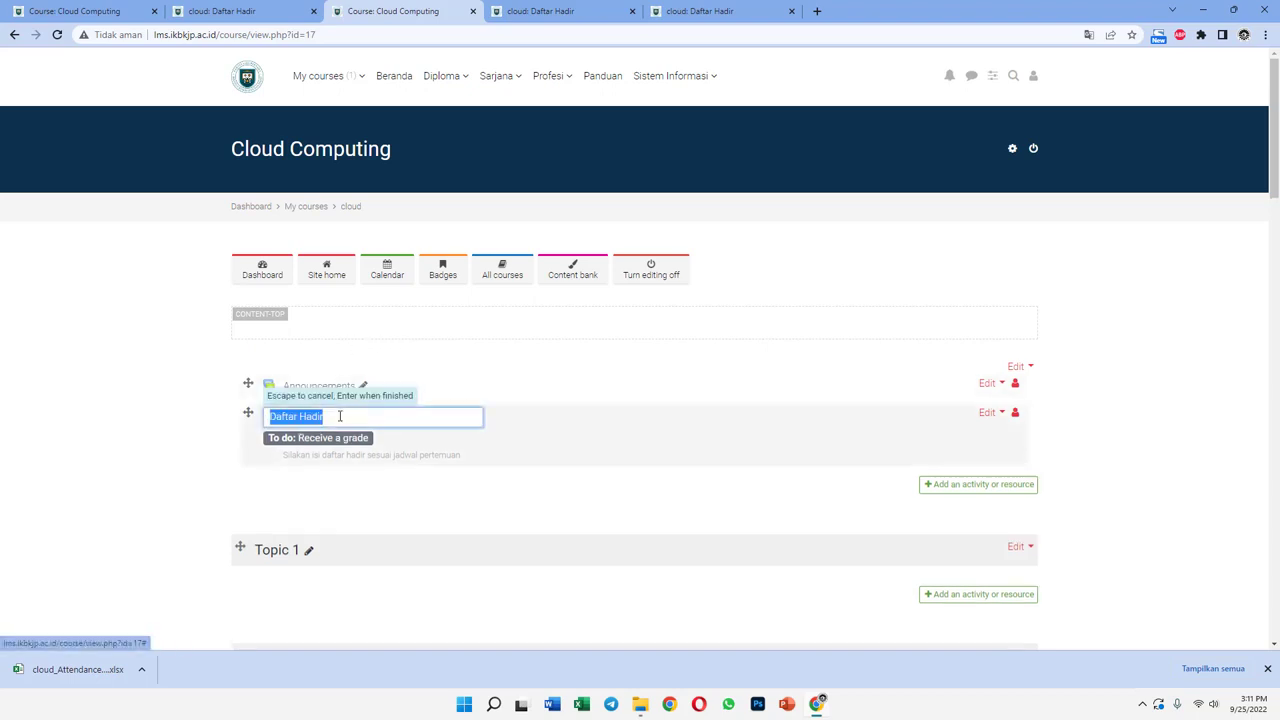
{"action": "left_click", "coordinate": [339, 416]}
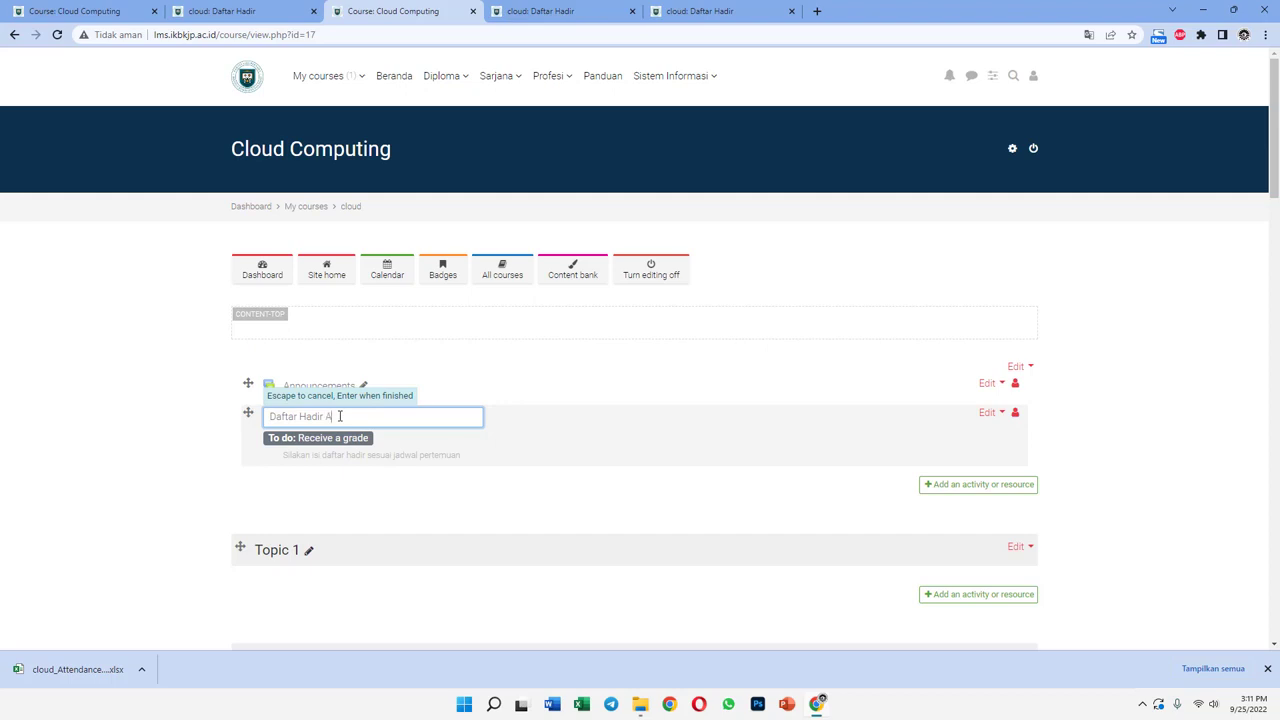
{"action": "type", "text": "A"}
{"action": "key", "text": "Return"}
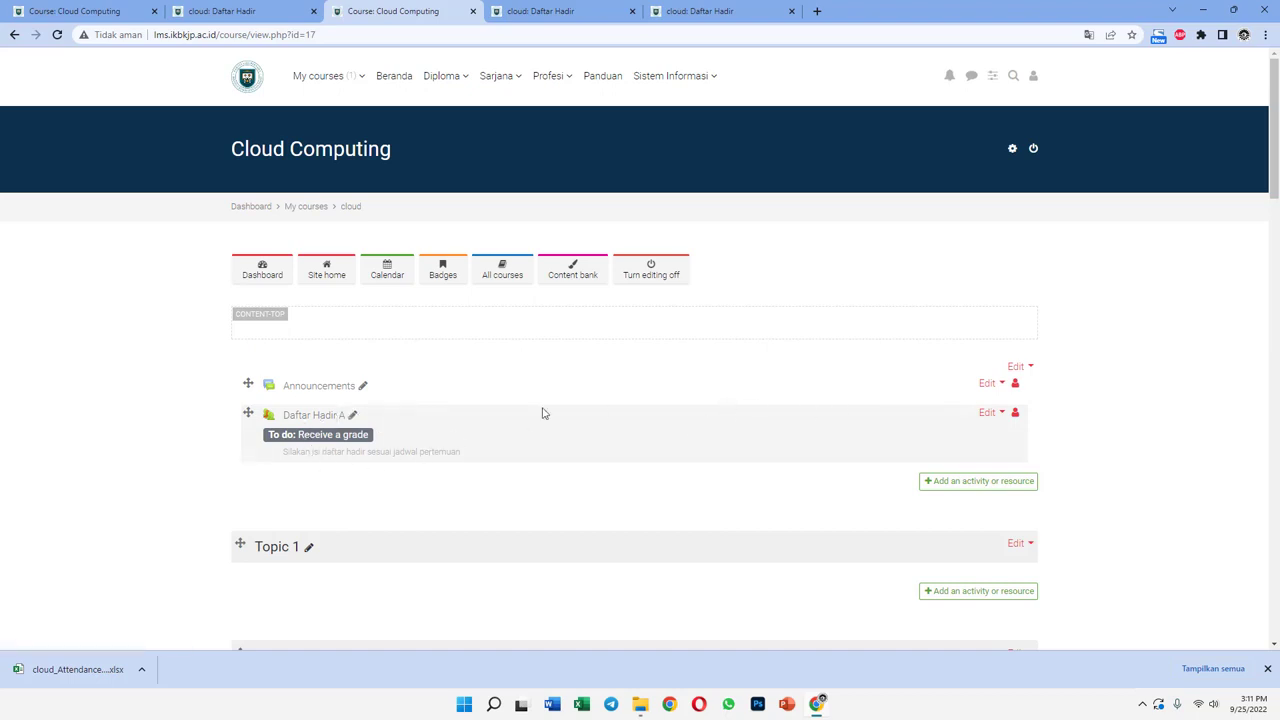
Remove the "A" suffix from the attendance activity's name, restoring it to "Daftar Hadir".
{"action": "left_click", "coordinate": [352, 418]}
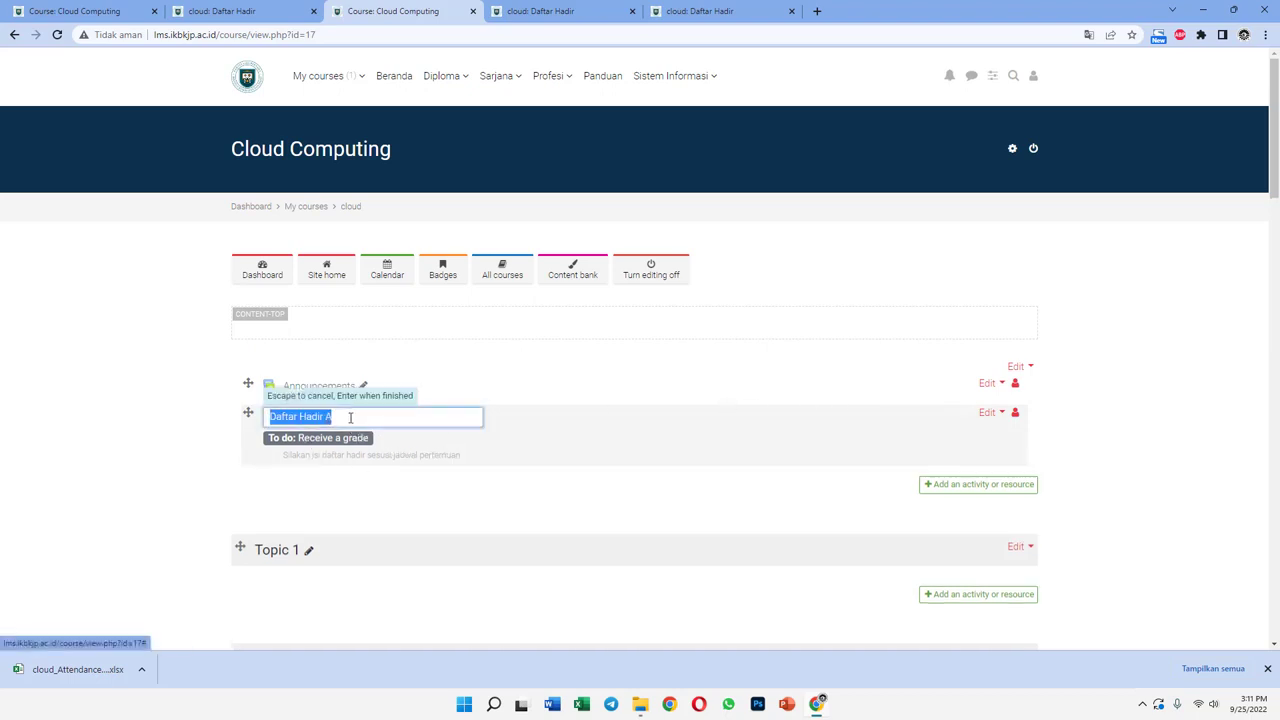
{"action": "left_click", "coordinate": [343, 416]}
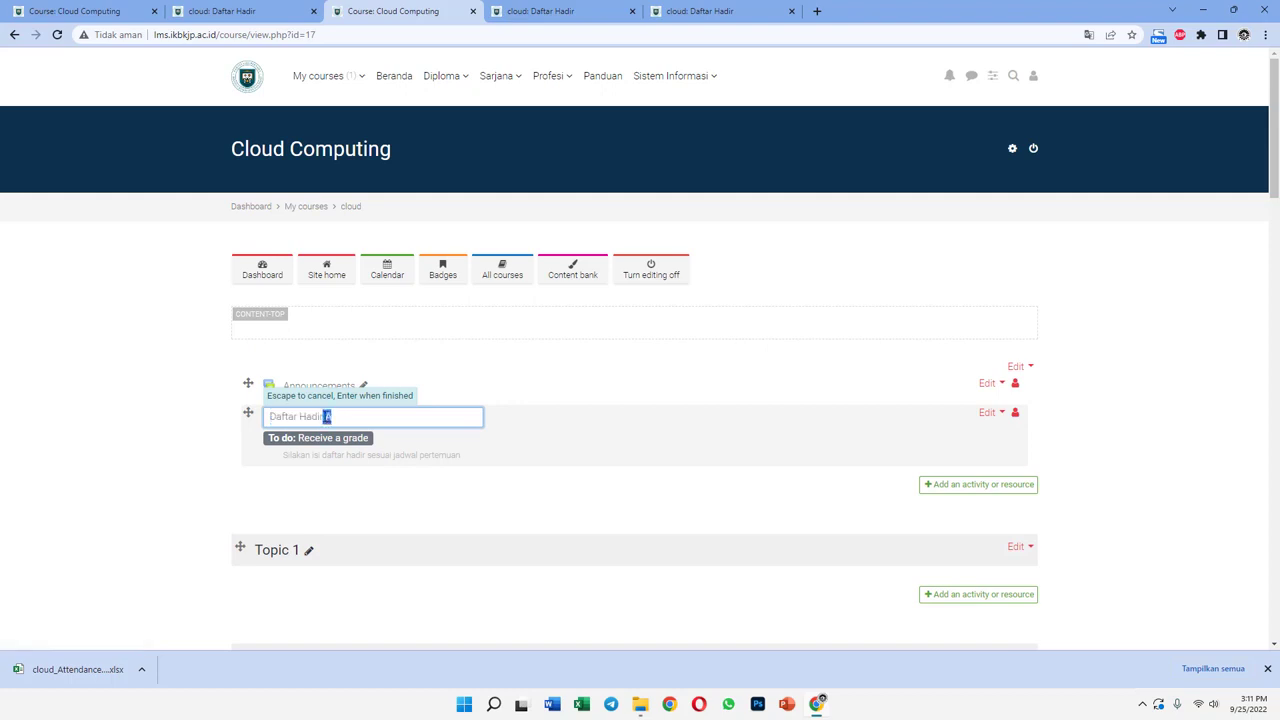
{"action": "key", "text": "Return"}
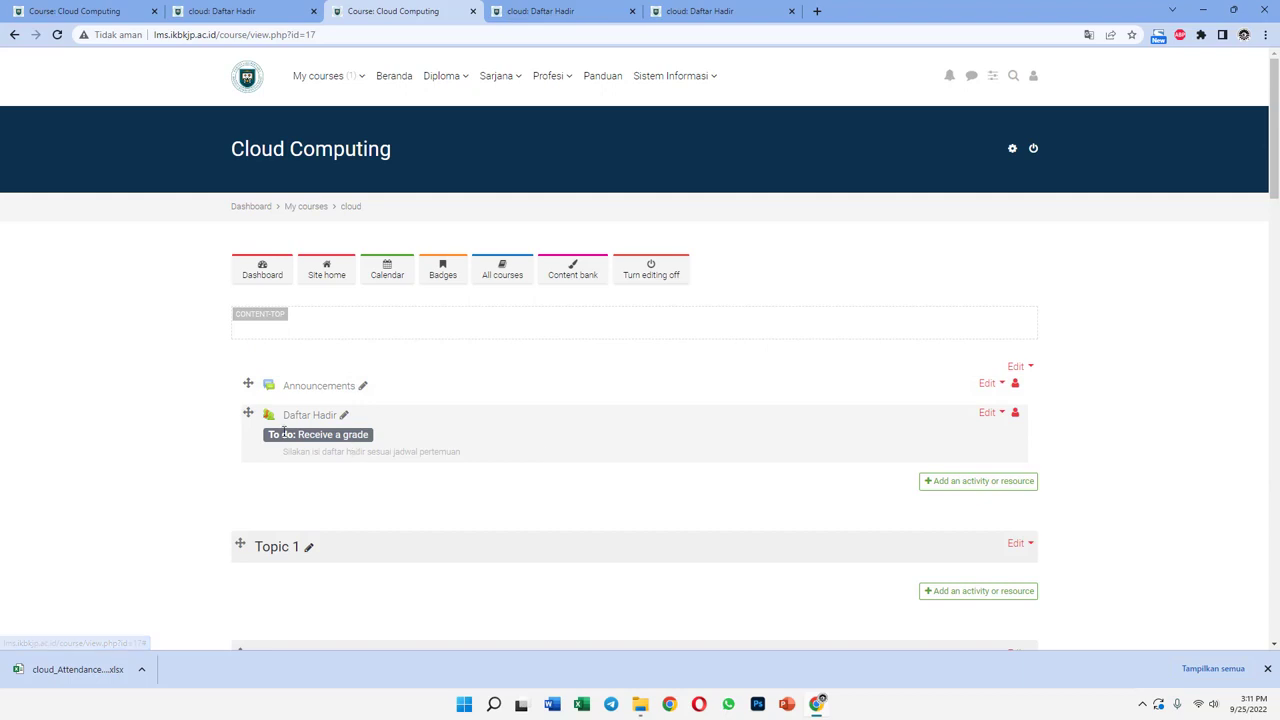
Open the Daftar Hadir activity and list all of its attendance sessions.
{"action": "left_click", "coordinate": [312, 416]}
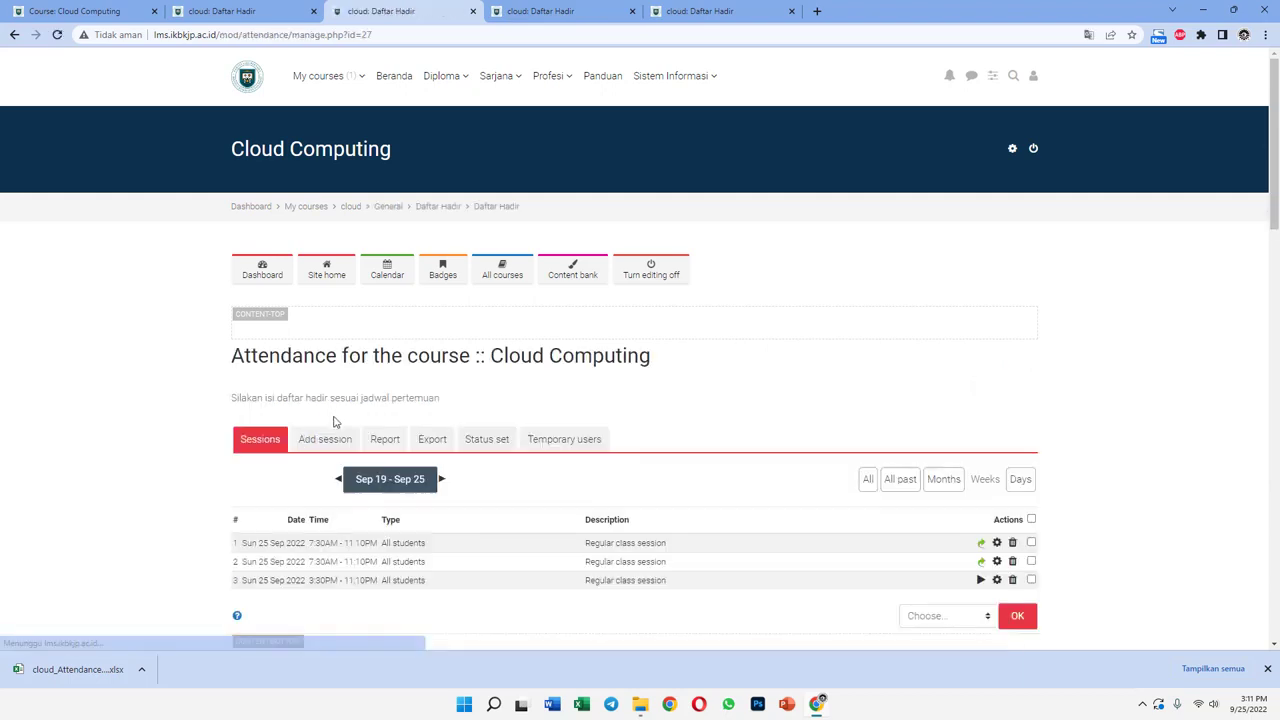
{"action": "scroll", "coordinate": [363, 447], "scroll_direction": "down", "scroll_amount": 2}
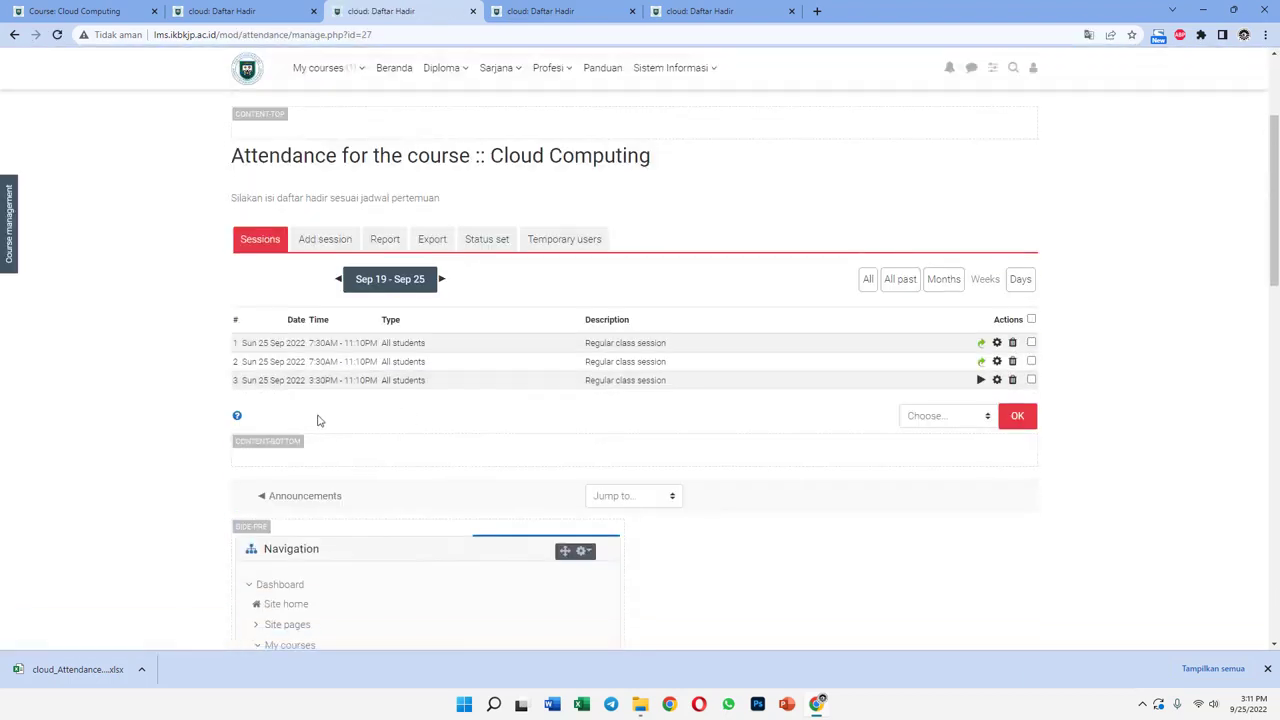
{"action": "left_click", "coordinate": [870, 284]}
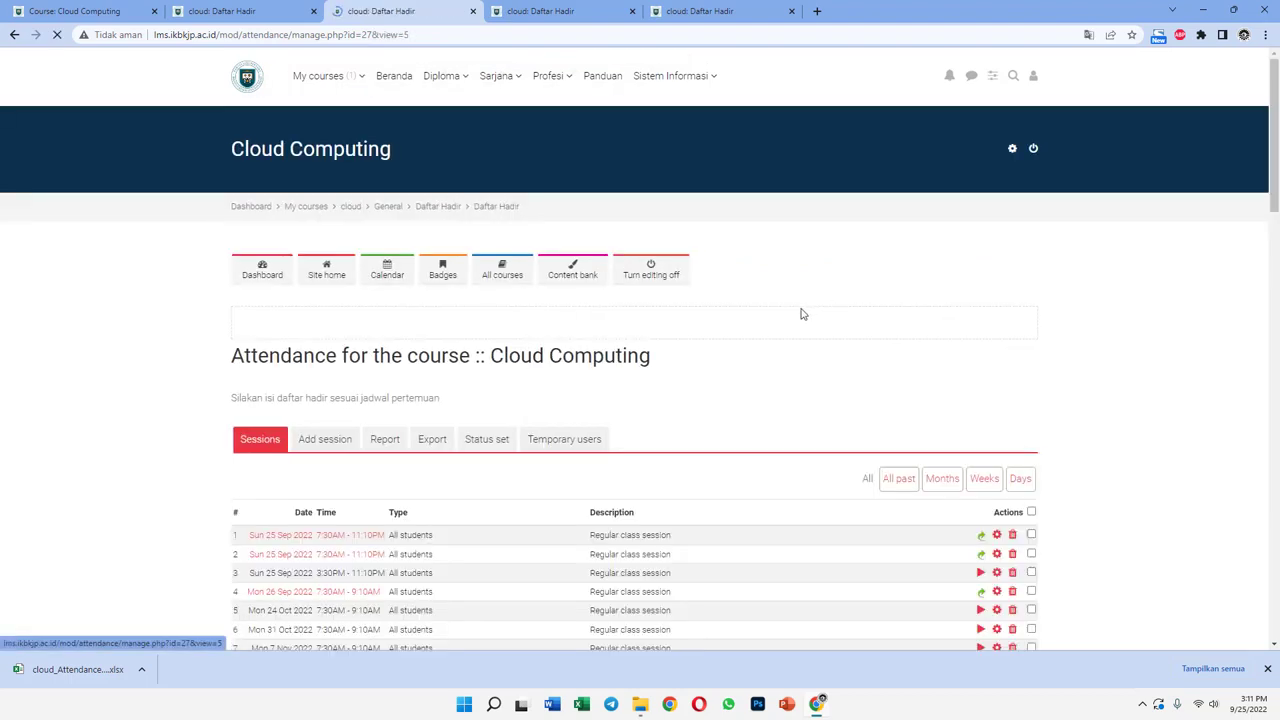
{"action": "scroll", "coordinate": [812, 328], "scroll_direction": "down", "scroll_amount": 2}
{"action": "scroll", "coordinate": [812, 328], "scroll_direction": "down", "scroll_amount": 1}
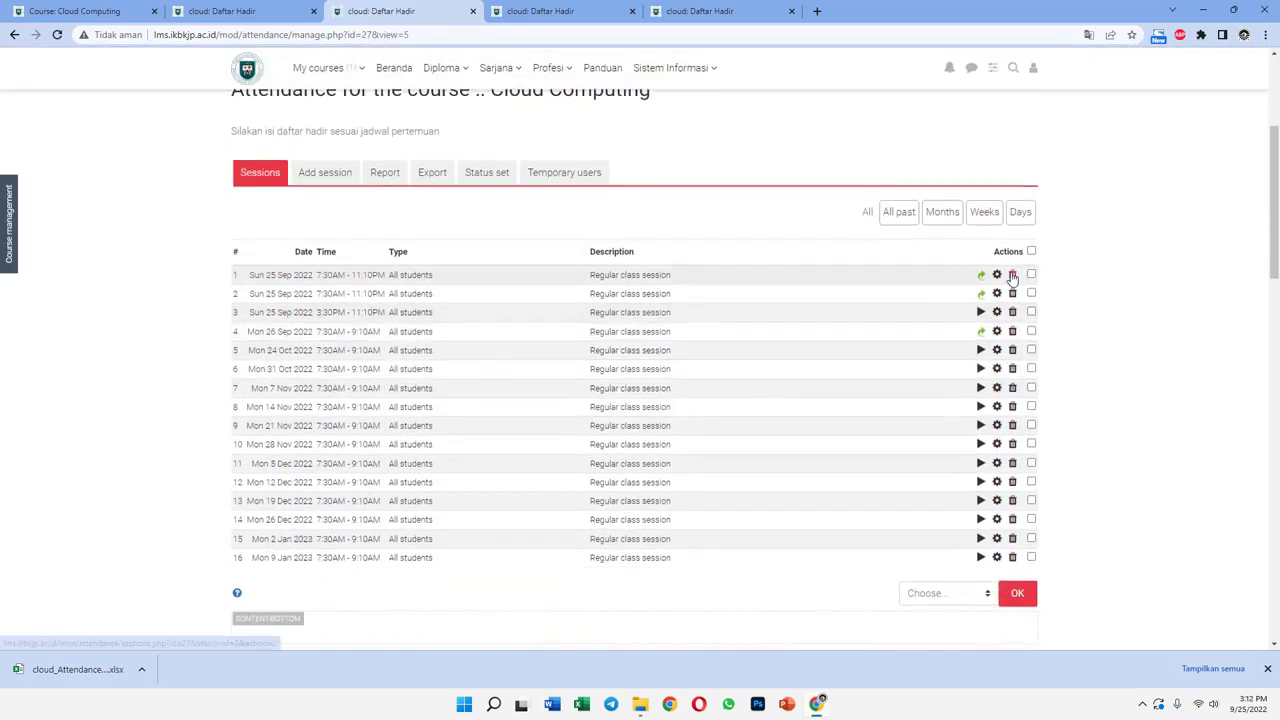
Select every attendance session in the list, delete them all and confirm the deletion.
{"action": "left_click", "coordinate": [1031, 251]}
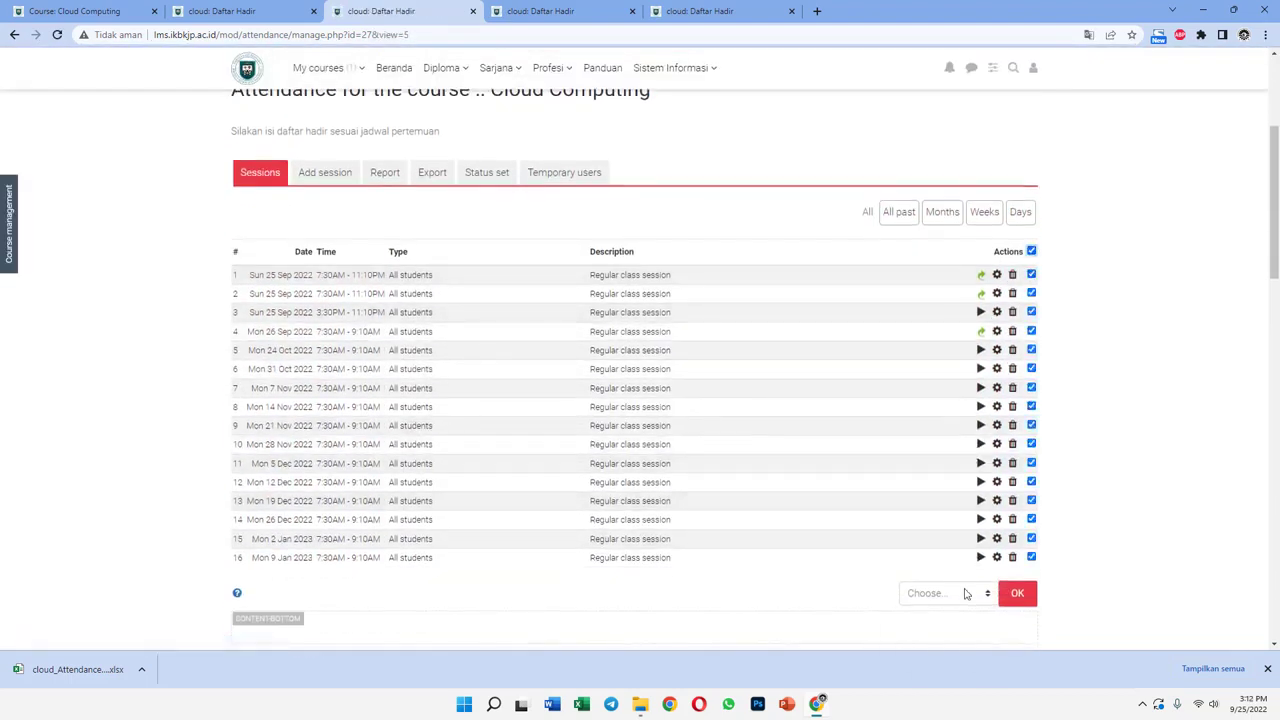
{"action": "left_click", "coordinate": [966, 593]}
{"action": "left_click", "coordinate": [948, 626]}
{"action": "left_click", "coordinate": [1017, 593]}
{"action": "scroll", "coordinate": [644, 483], "scroll_direction": "down", "scroll_amount": 10}
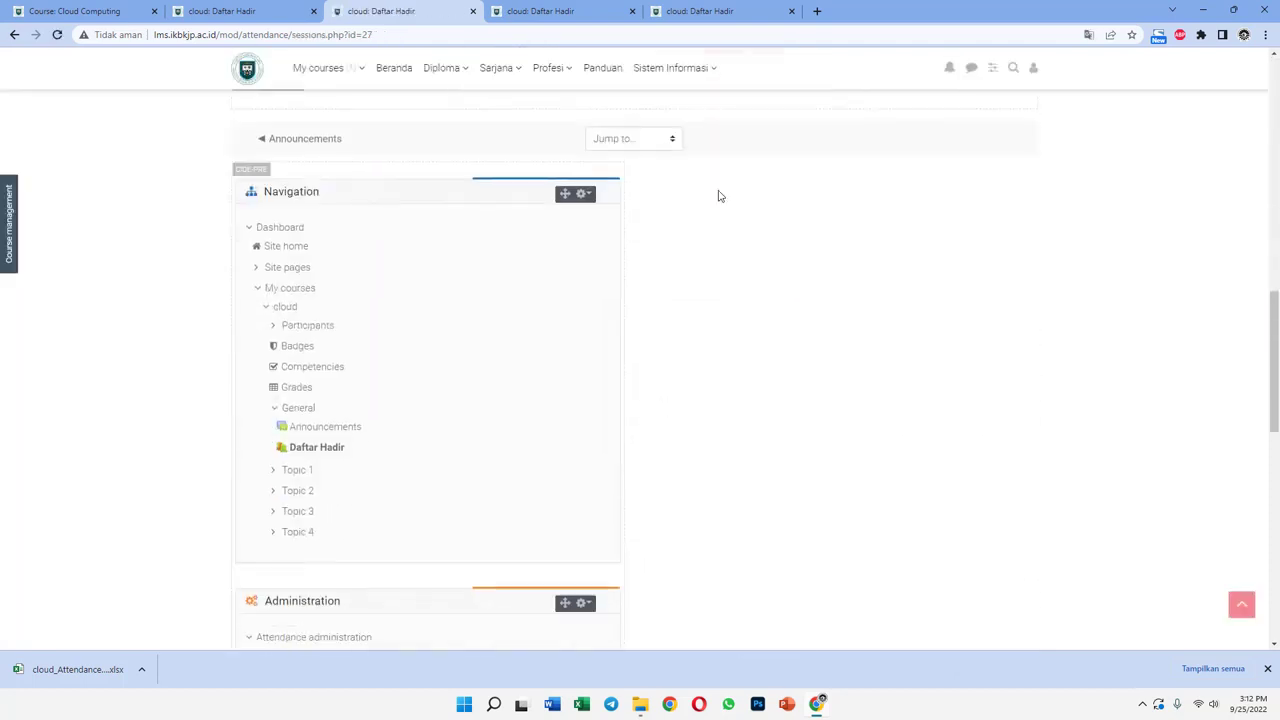
{"action": "scroll", "coordinate": [717, 194], "scroll_direction": "up", "scroll_amount": 3}
{"action": "left_click", "coordinate": [742, 384]}
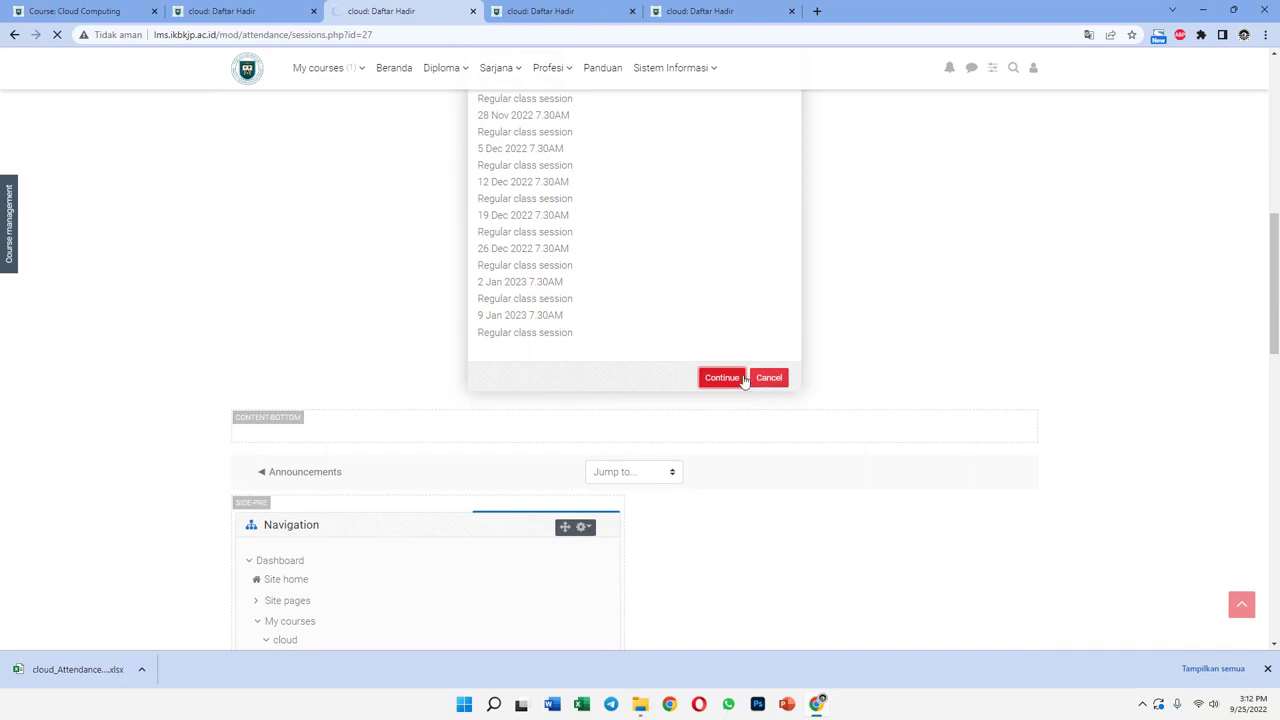
Start a new attendance session for all students and set its time from 07:30 to 09:10.
{"action": "scroll", "coordinate": [711, 469], "scroll_direction": "down", "scroll_amount": 1}
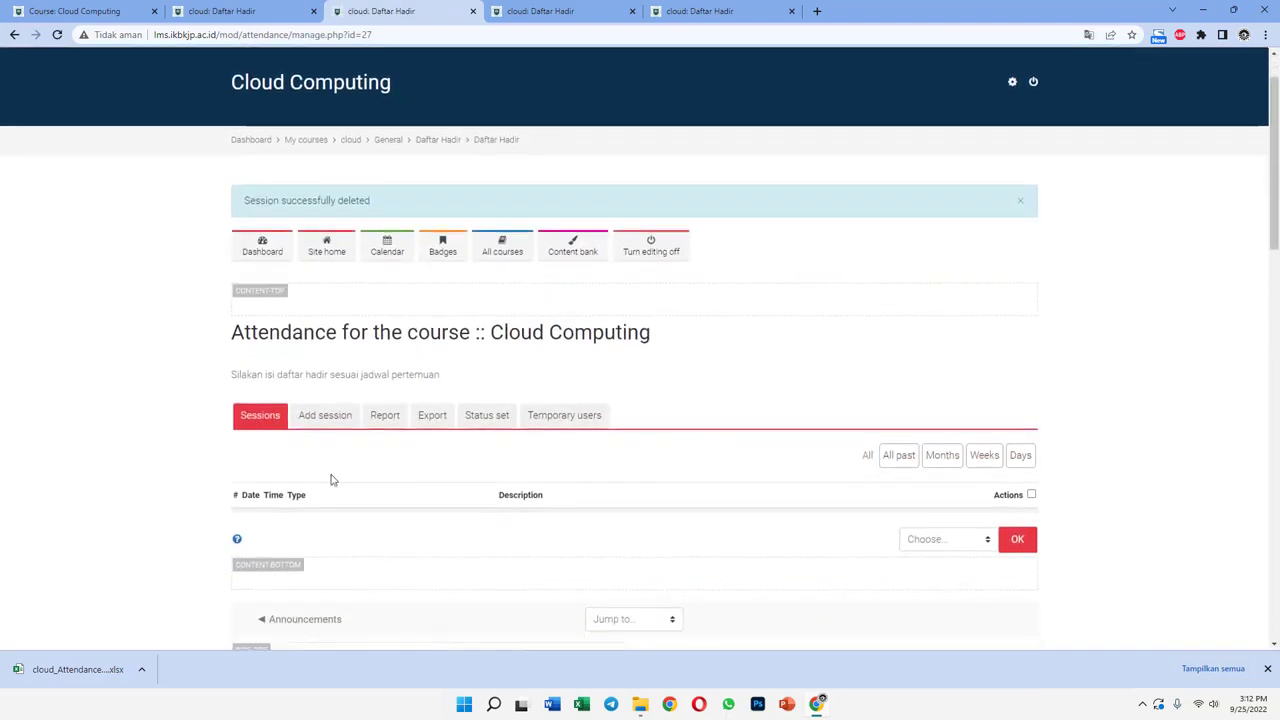
{"action": "left_click", "coordinate": [328, 419]}
{"action": "scroll", "coordinate": [328, 419], "scroll_direction": "down", "scroll_amount": 2}
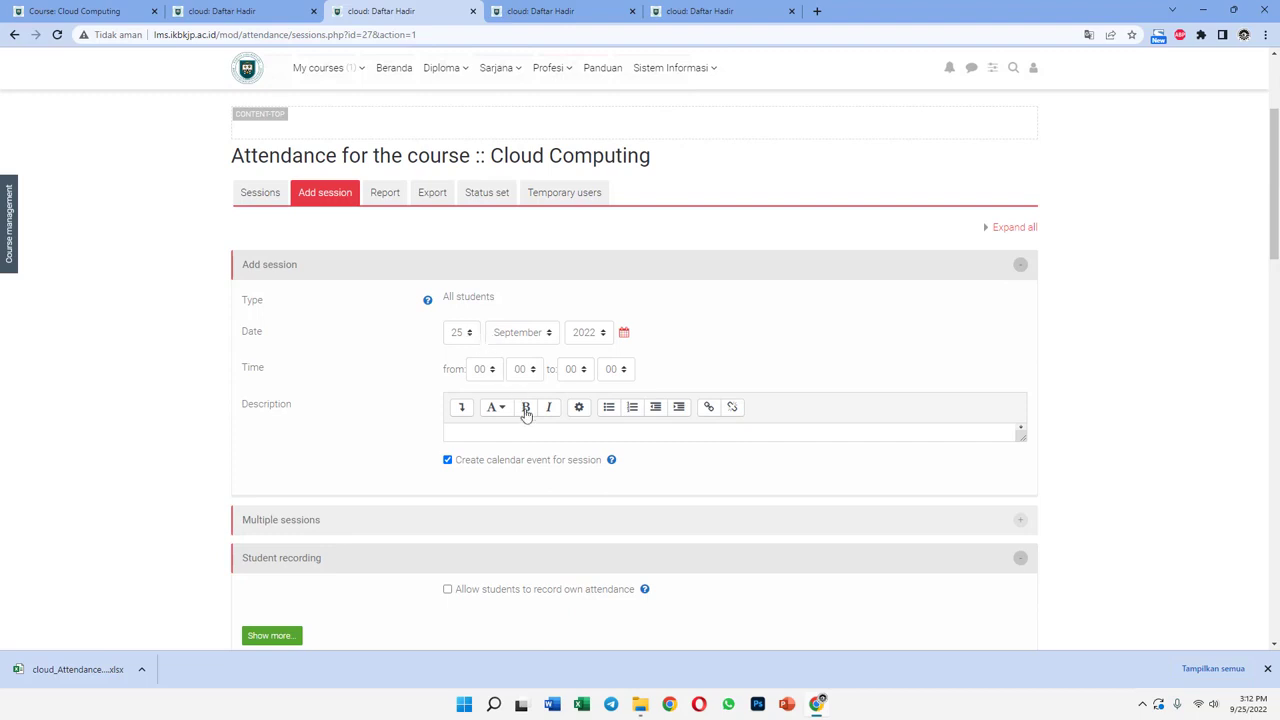
{"action": "scroll", "coordinate": [526, 414], "scroll_direction": "down", "scroll_amount": 1}
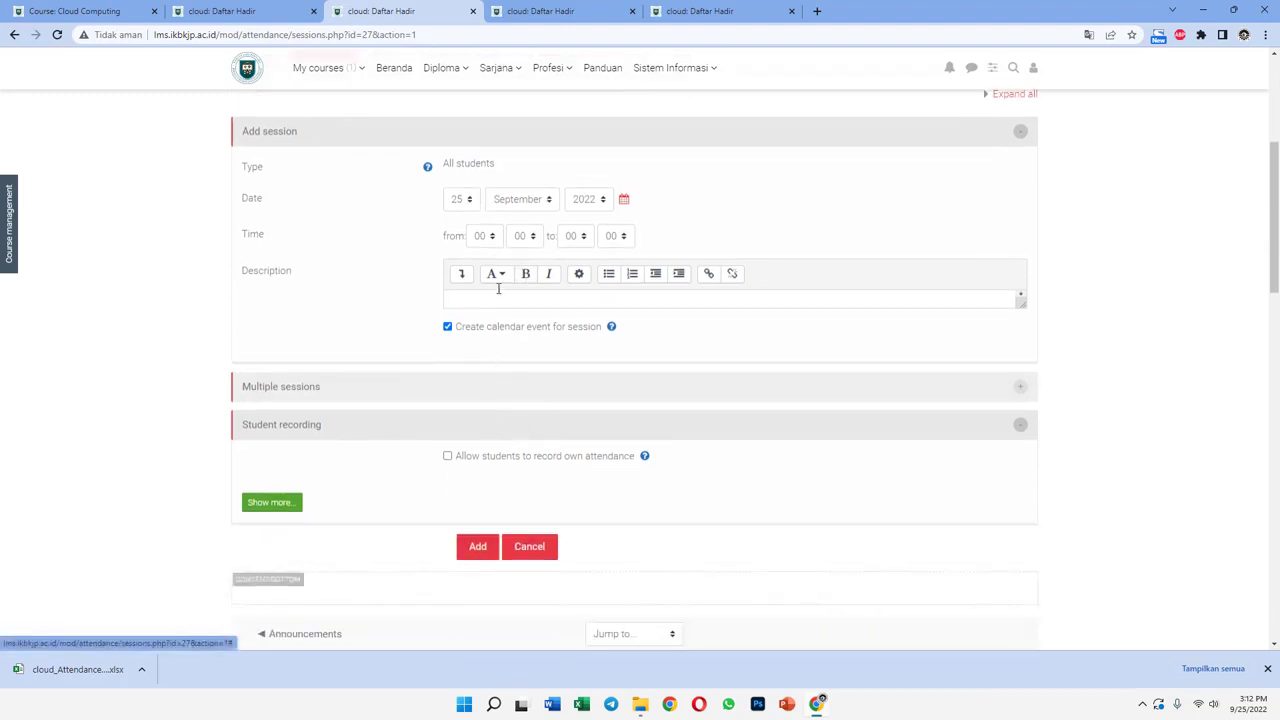
{"action": "left_click", "coordinate": [483, 236]}
{"action": "left_click", "coordinate": [481, 341]}
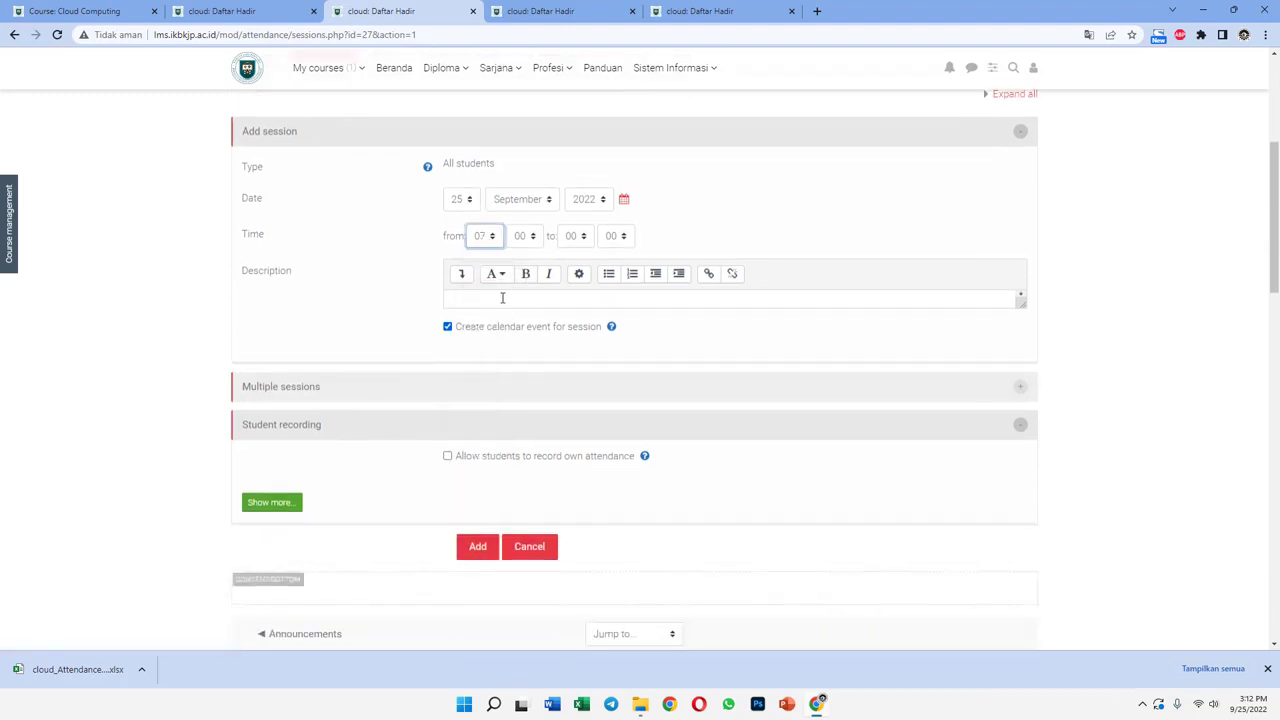
{"action": "left_click", "coordinate": [535, 236]}
{"action": "left_click", "coordinate": [529, 331]}
{"action": "left_click", "coordinate": [574, 236]}
{"action": "left_click", "coordinate": [571, 368]}
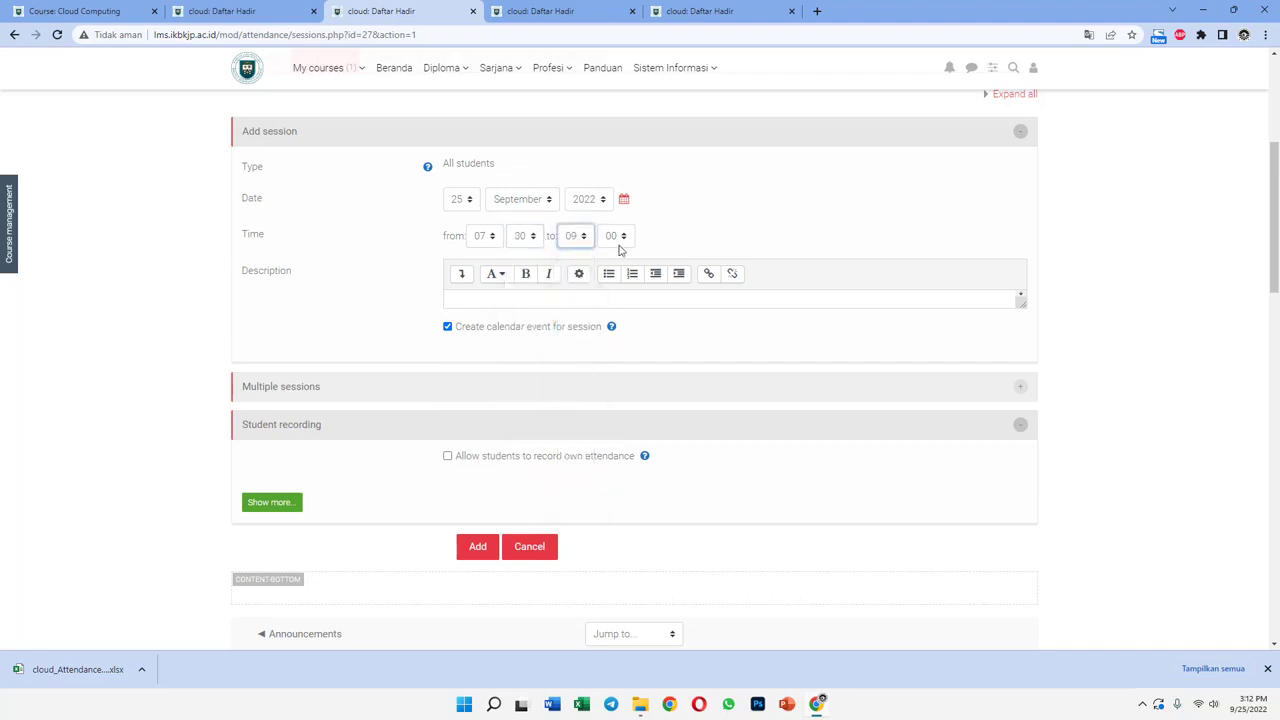
{"action": "left_click", "coordinate": [619, 244]}
{"action": "left_click", "coordinate": [611, 280]}
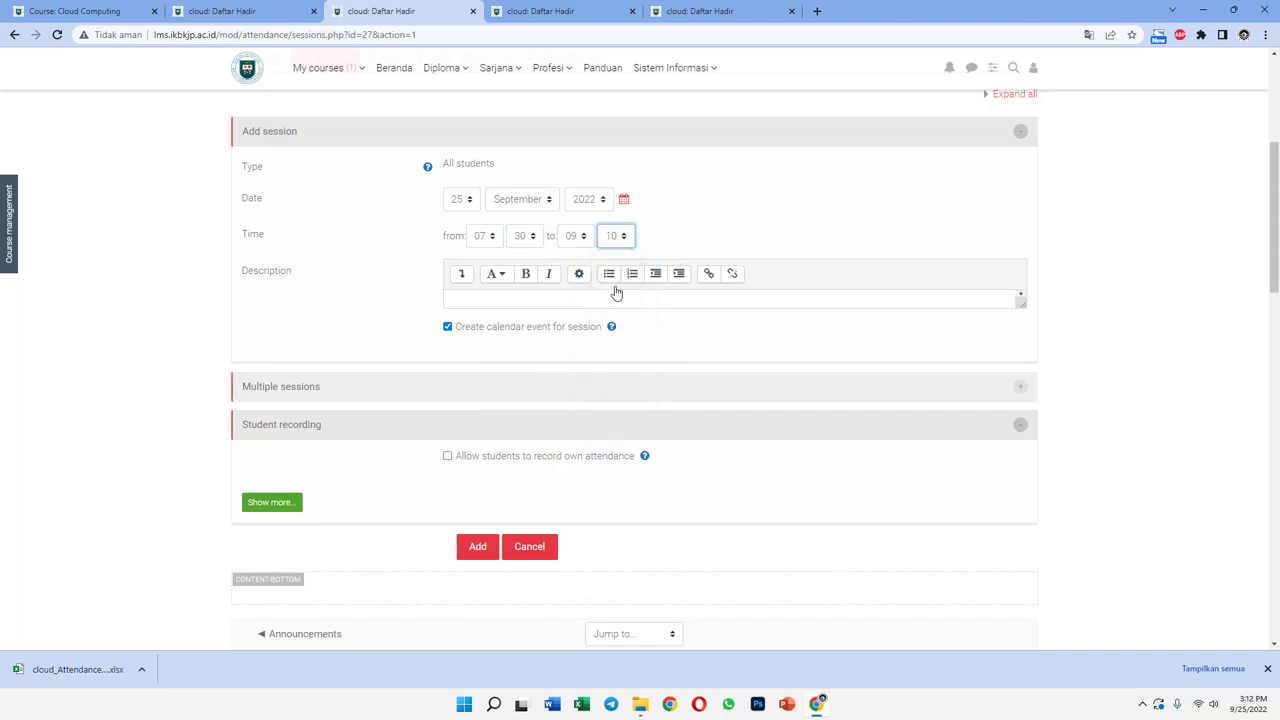
Repeat the session every Monday, at a one-week interval, until 9 January 2023.
{"action": "scroll", "coordinate": [588, 388], "scroll_direction": "down", "scroll_amount": 1}
{"action": "scroll", "coordinate": [588, 388], "scroll_direction": "down", "scroll_amount": 1}
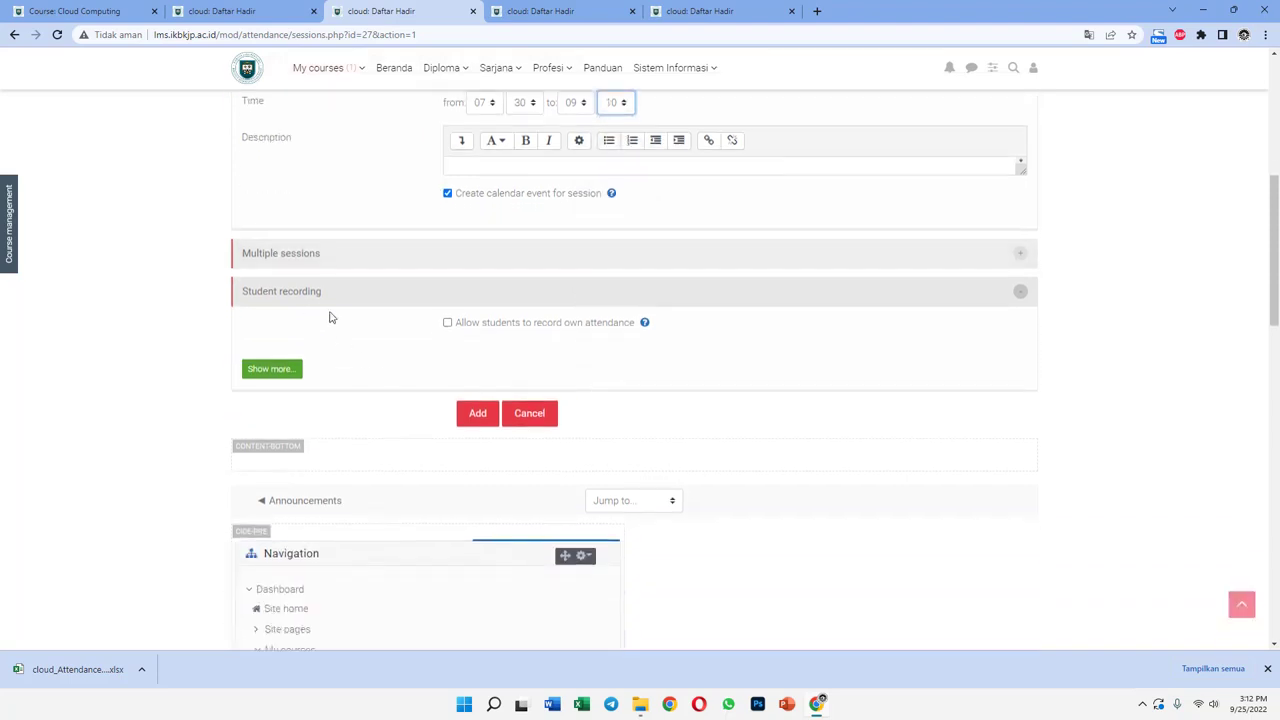
{"action": "left_click", "coordinate": [311, 256]}
{"action": "left_click", "coordinate": [464, 285]}
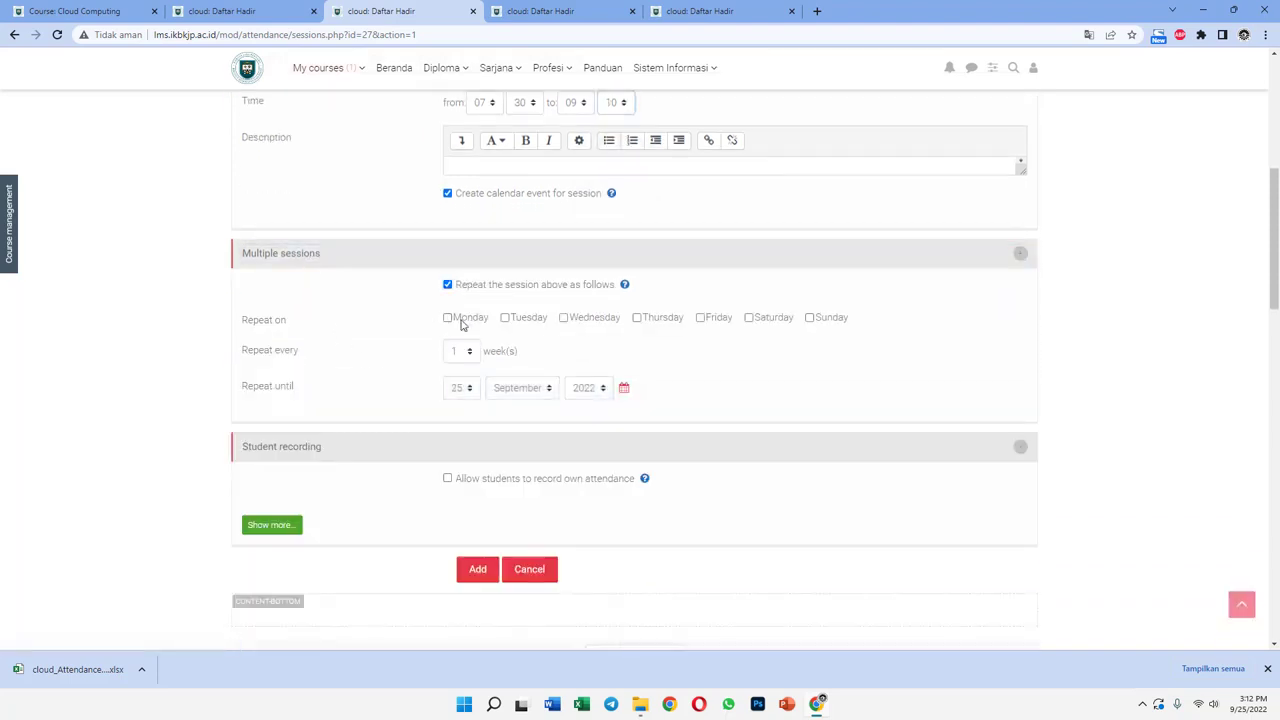
{"action": "left_click", "coordinate": [467, 390]}
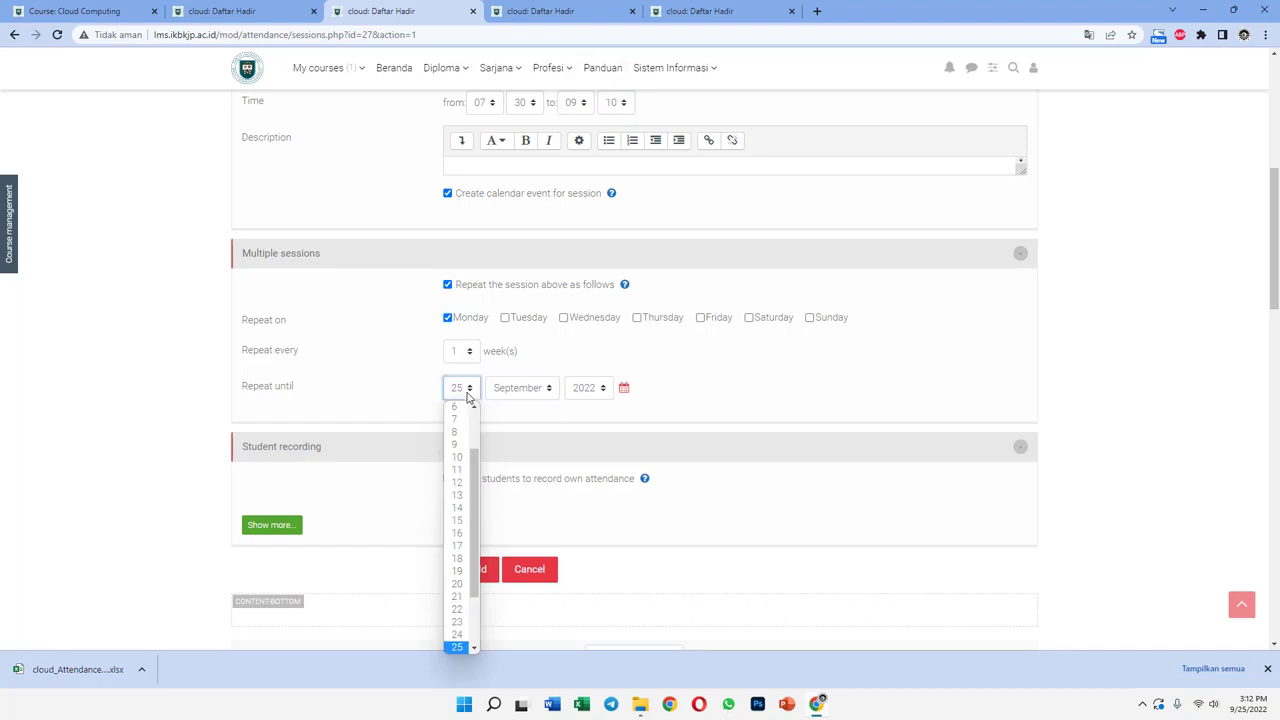
{"action": "left_click", "coordinate": [458, 443]}
{"action": "left_click", "coordinate": [500, 390]}
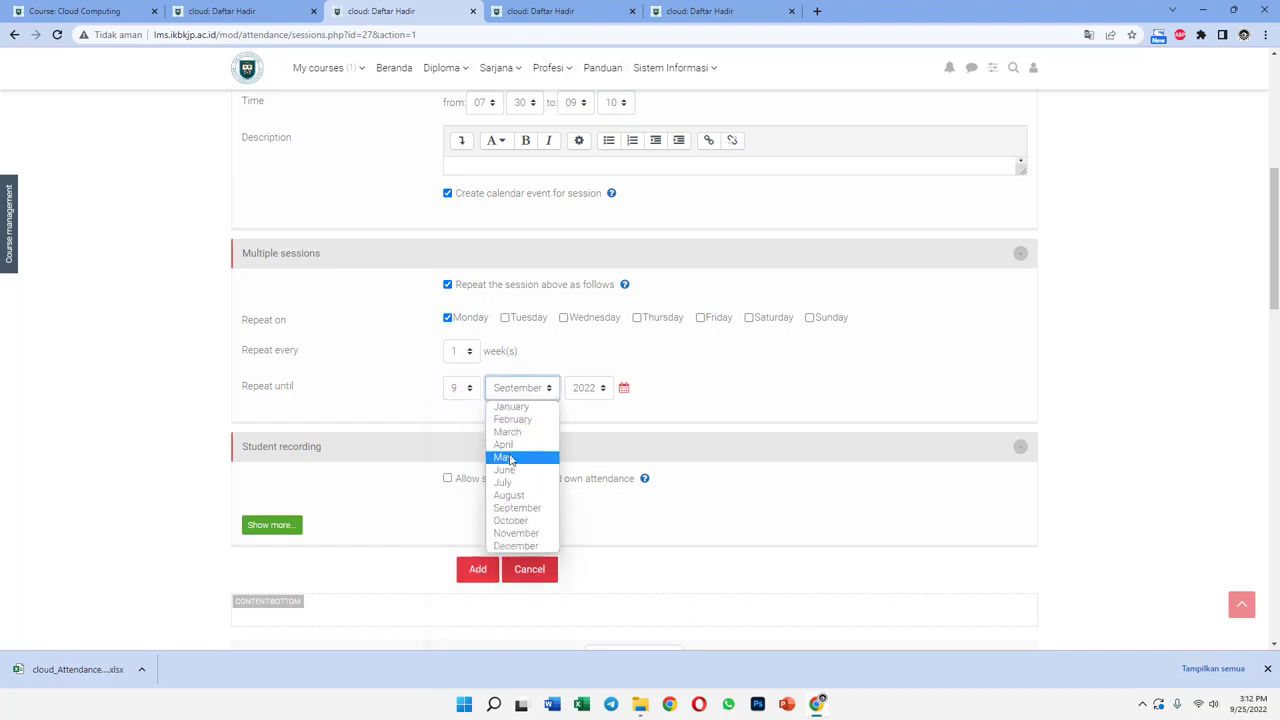
{"action": "left_click", "coordinate": [511, 407]}
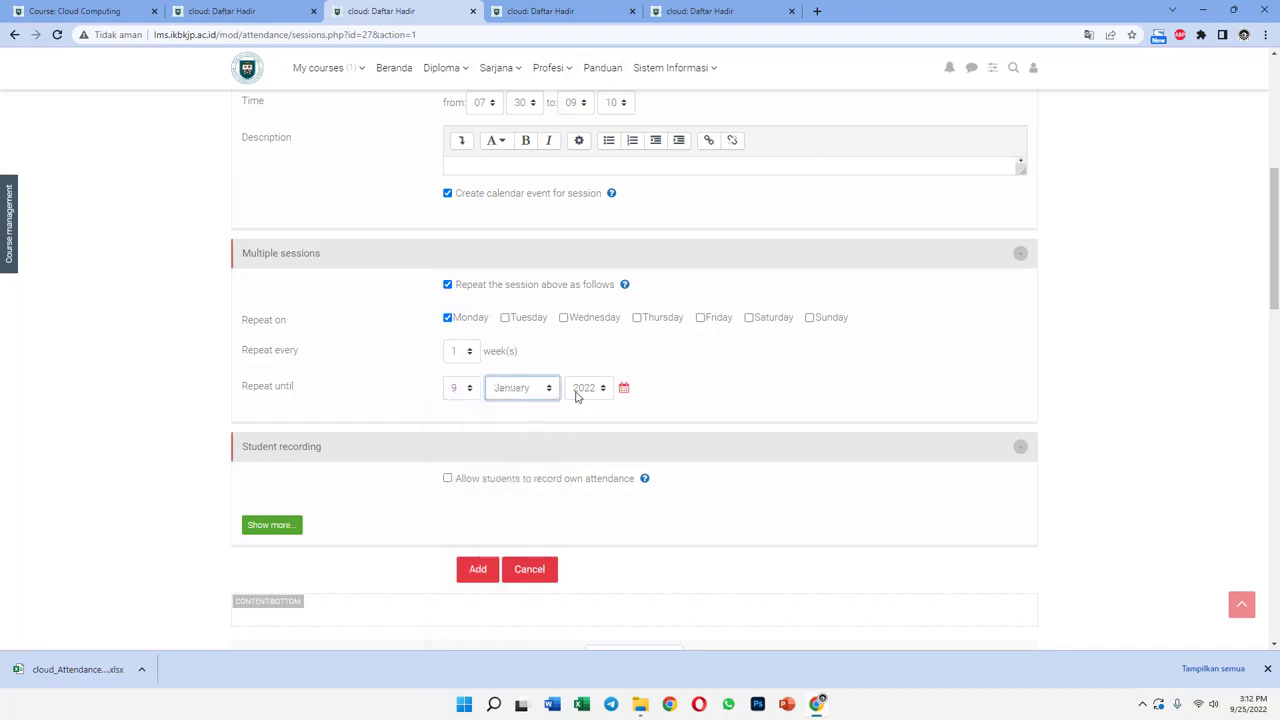
{"action": "left_click", "coordinate": [577, 394]}
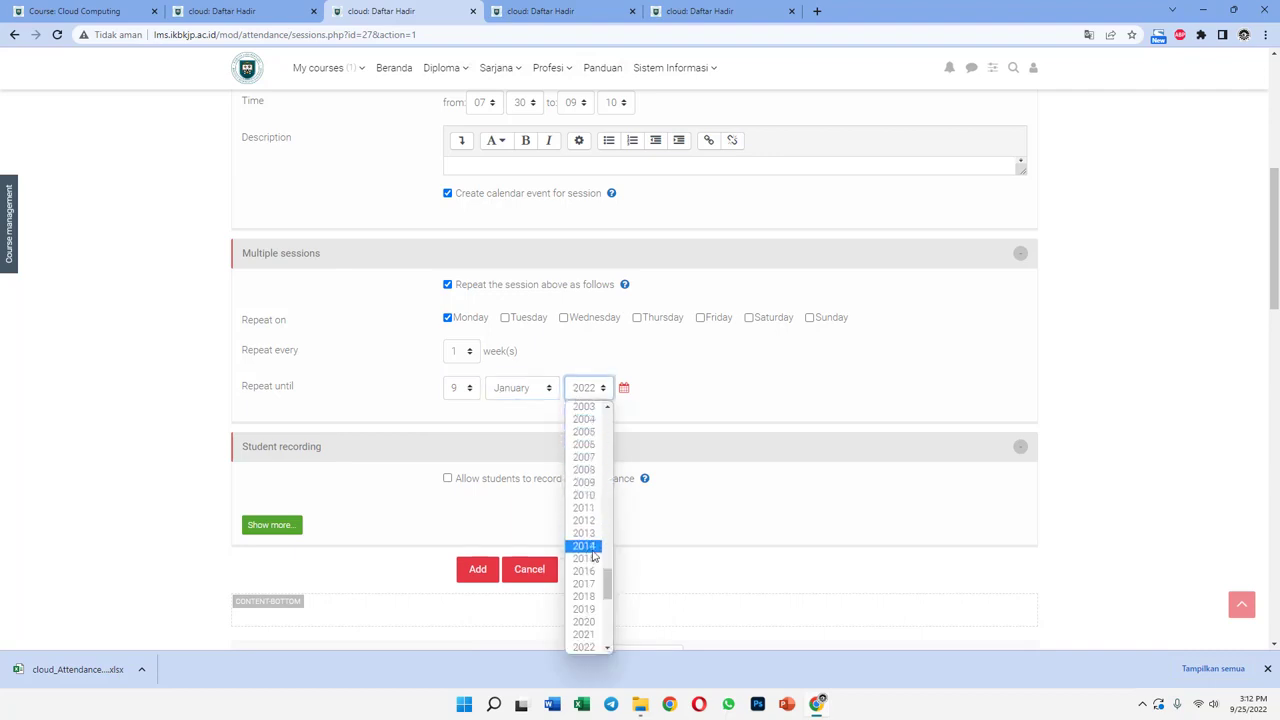
{"action": "scroll", "coordinate": [605, 535], "scroll_direction": "down", "scroll_amount": 3}
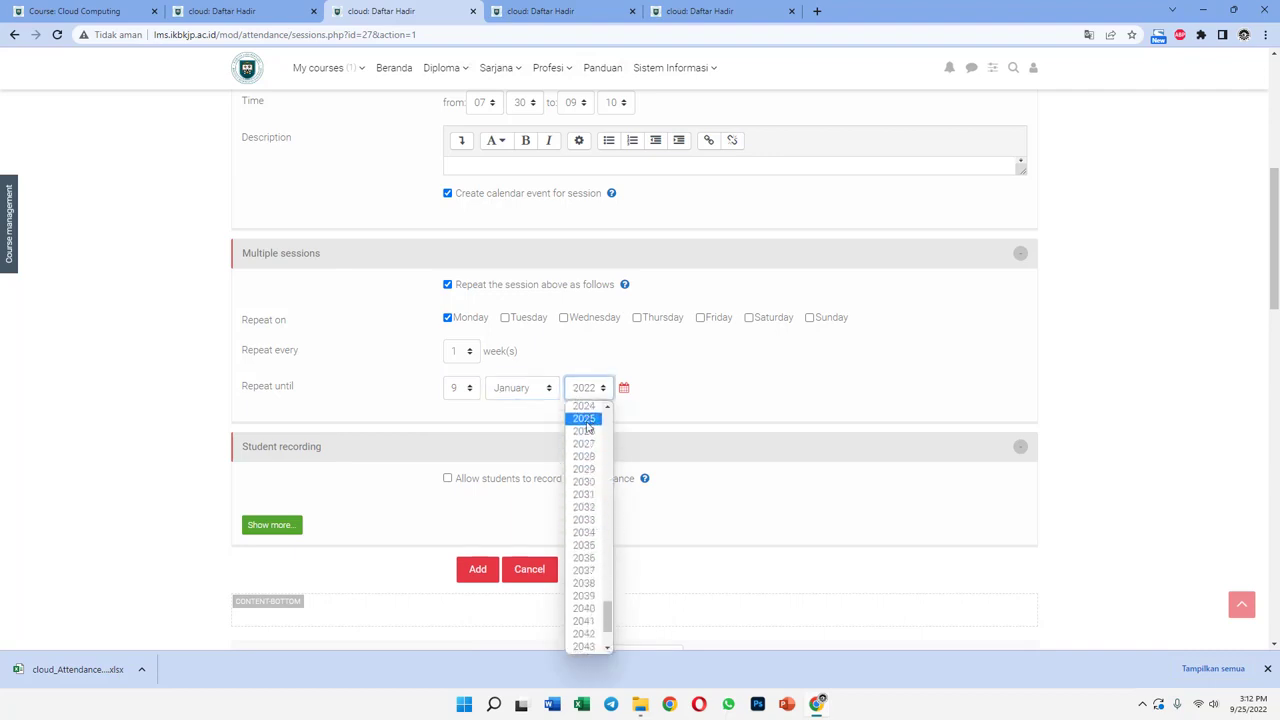
{"action": "scroll", "coordinate": [588, 428], "scroll_direction": "up", "scroll_amount": 1}
{"action": "scroll", "coordinate": [587, 428], "scroll_direction": "up", "scroll_amount": 1}
{"action": "left_click", "coordinate": [581, 526]}
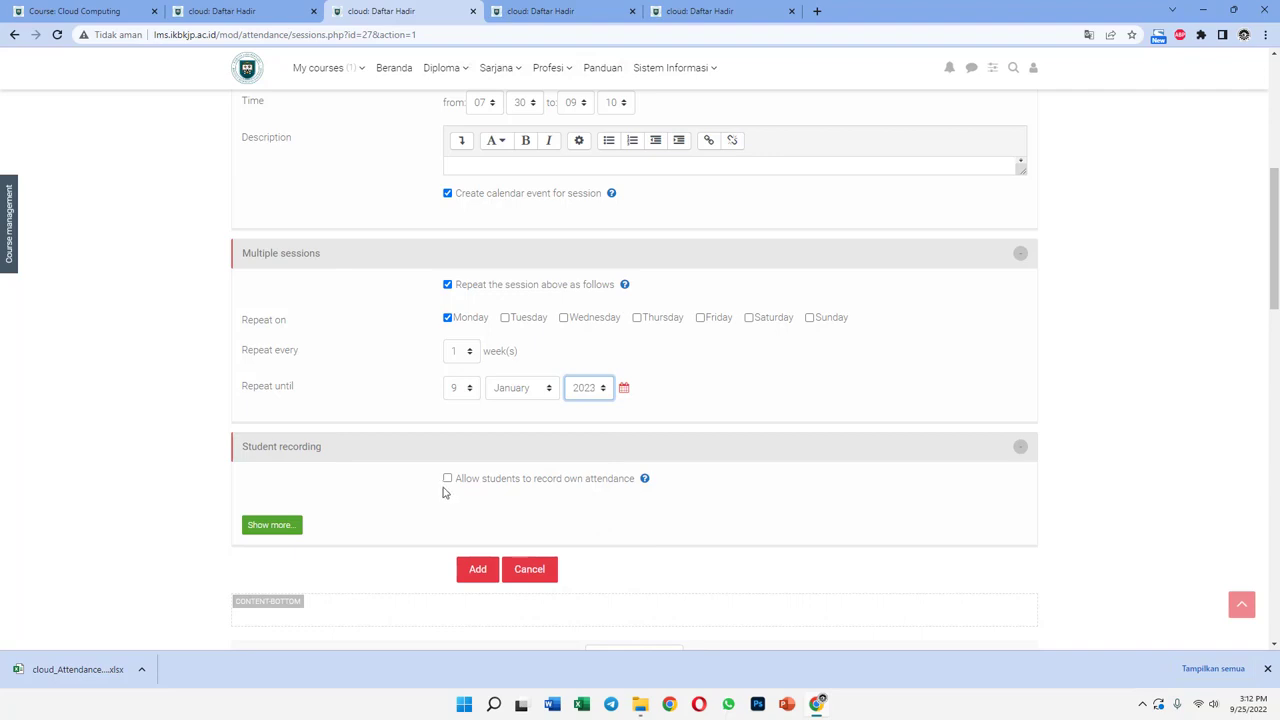
Allow students to record their own attendance for the new sessions.
{"action": "scroll", "coordinate": [445, 492], "scroll_direction": "down", "scroll_amount": 1}
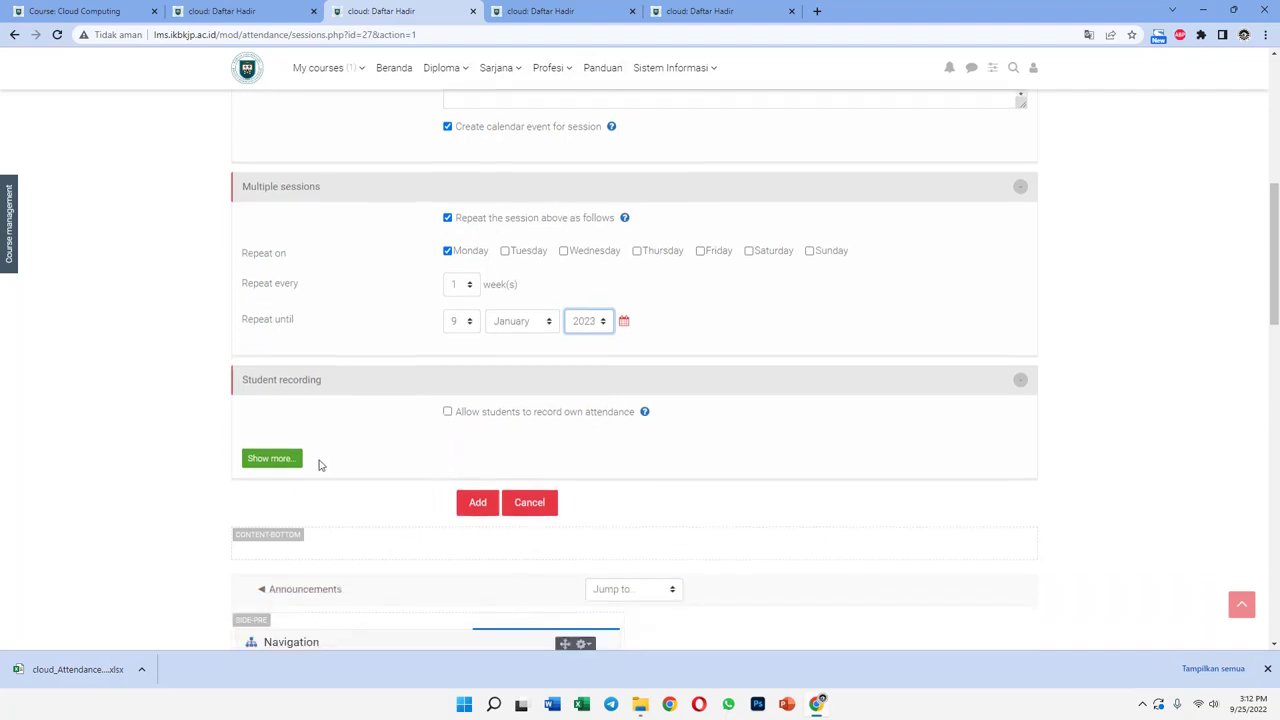
{"action": "left_click", "coordinate": [447, 412]}
{"action": "scroll", "coordinate": [450, 416], "scroll_direction": "down", "scroll_amount": 2}
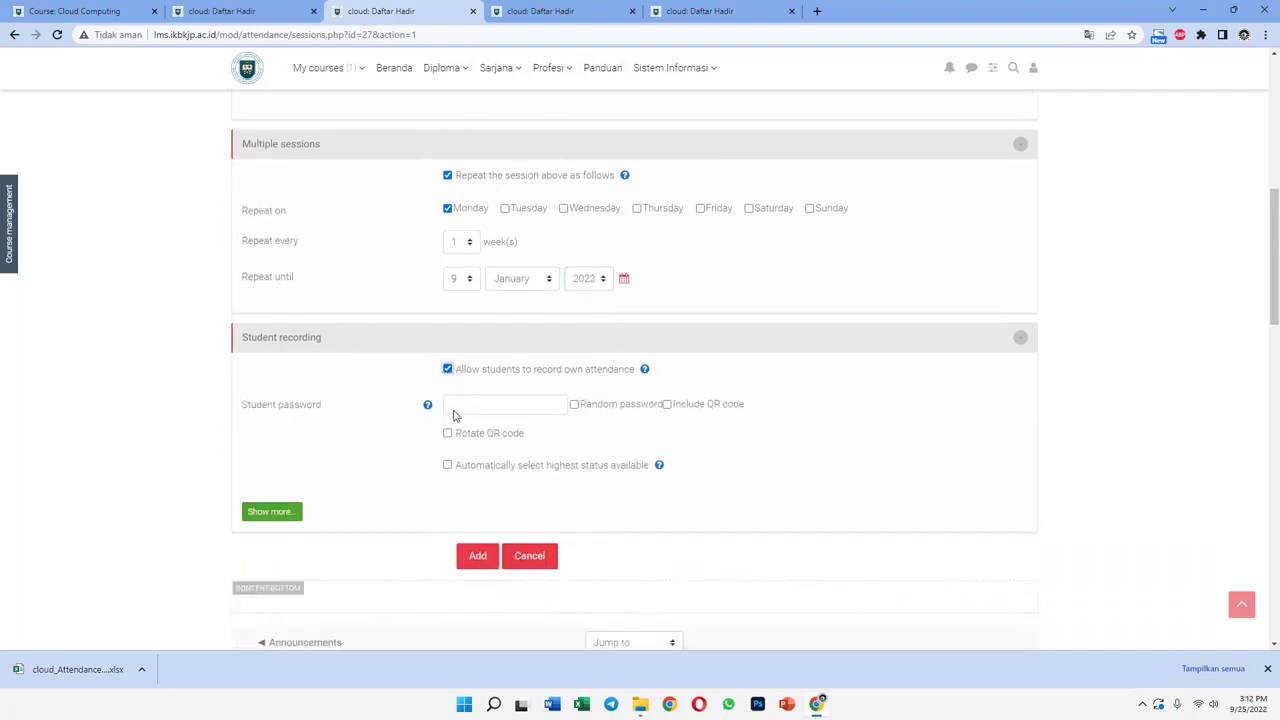
{"action": "scroll", "coordinate": [414, 429], "scroll_direction": "down", "scroll_amount": 2}
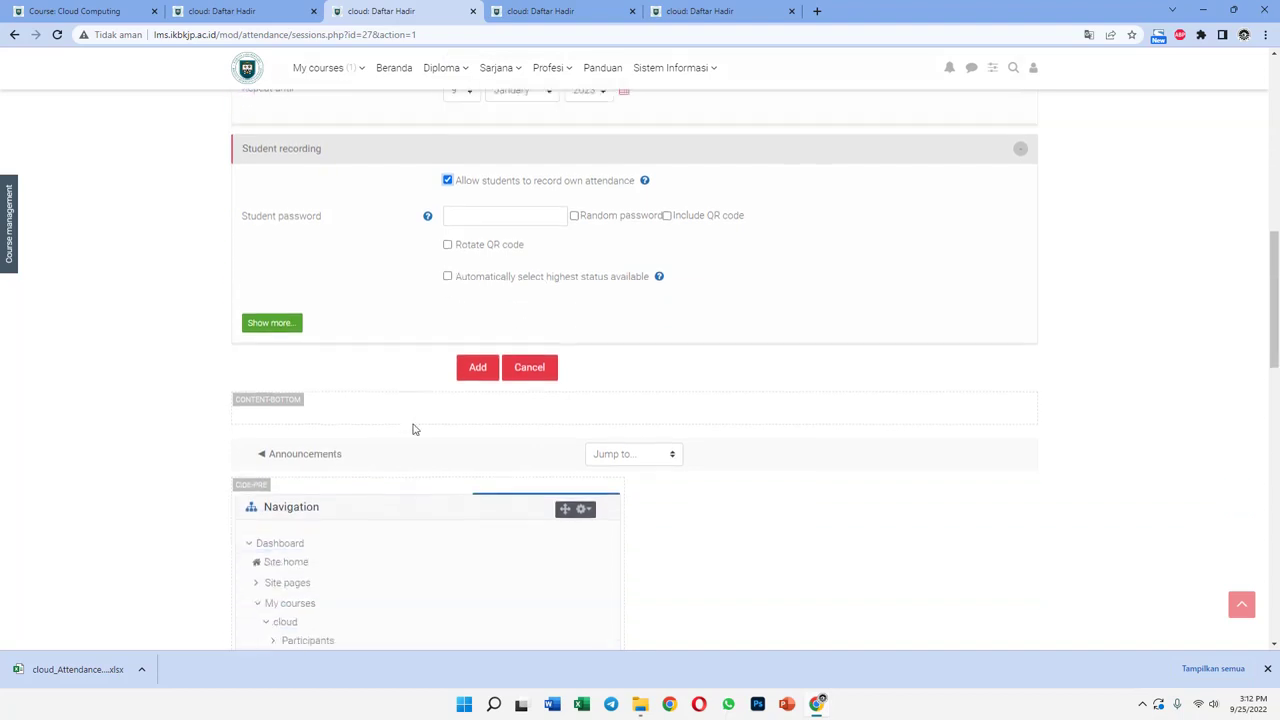
Review the Type setting of the session in the new session form.
{"action": "scroll", "coordinate": [443, 323], "scroll_direction": "up", "scroll_amount": 4}
{"action": "scroll", "coordinate": [448, 331], "scroll_direction": "up", "scroll_amount": 3}
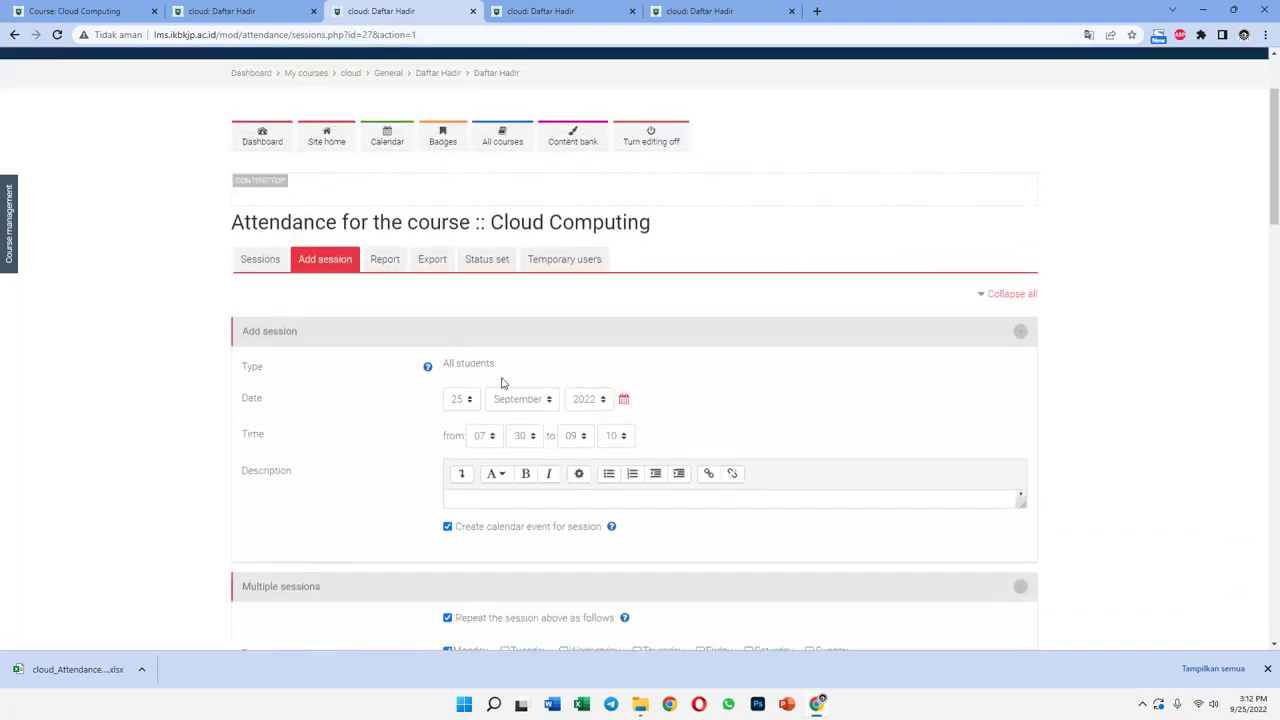
{"action": "left_click_drag", "start_coordinate": [493, 366], "coordinate": [435, 371]}
{"action": "scroll", "coordinate": [534, 340], "scroll_direction": "up", "scroll_amount": 1}
{"action": "scroll", "coordinate": [530, 345], "scroll_direction": "down", "scroll_amount": 1}
{"action": "scroll", "coordinate": [532, 297], "scroll_direction": "up", "scroll_amount": 3}
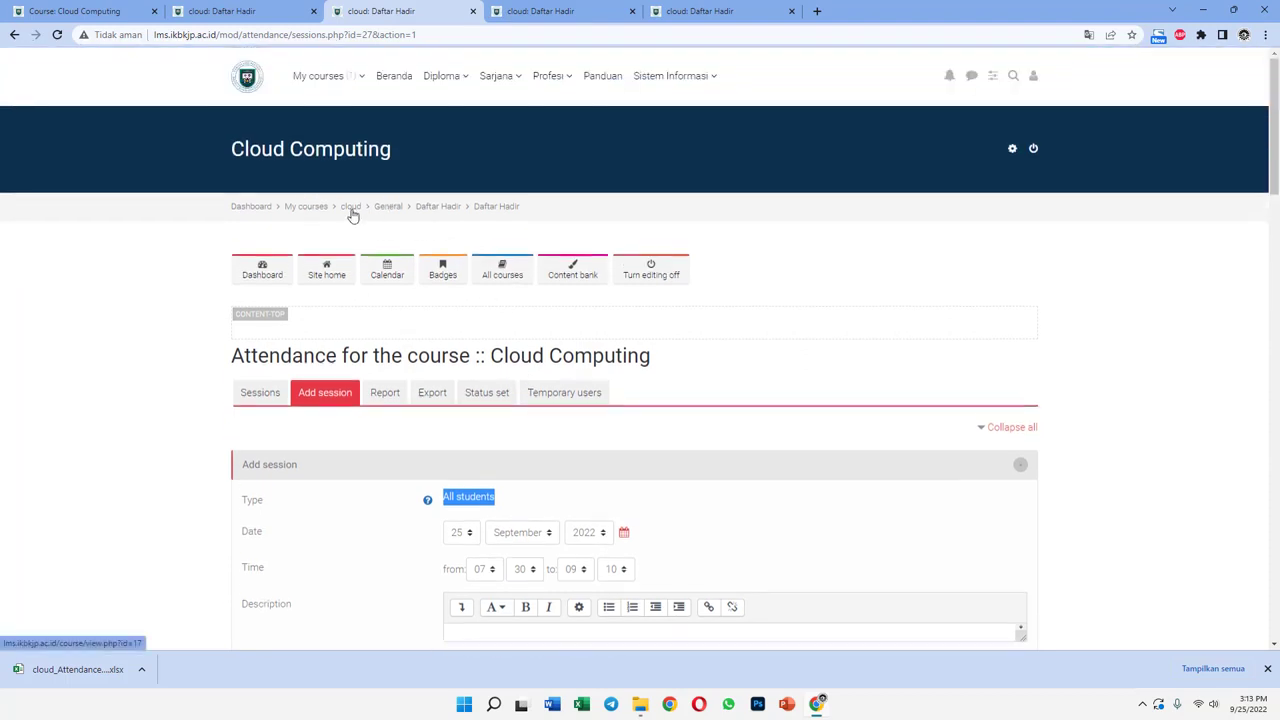
Open the Cloud Computing course page in a separate browser tab and switch to it.
{"action": "right_click", "coordinate": [351, 210]}
{"action": "left_click", "coordinate": [400, 222]}
{"action": "left_click", "coordinate": [550, 11]}
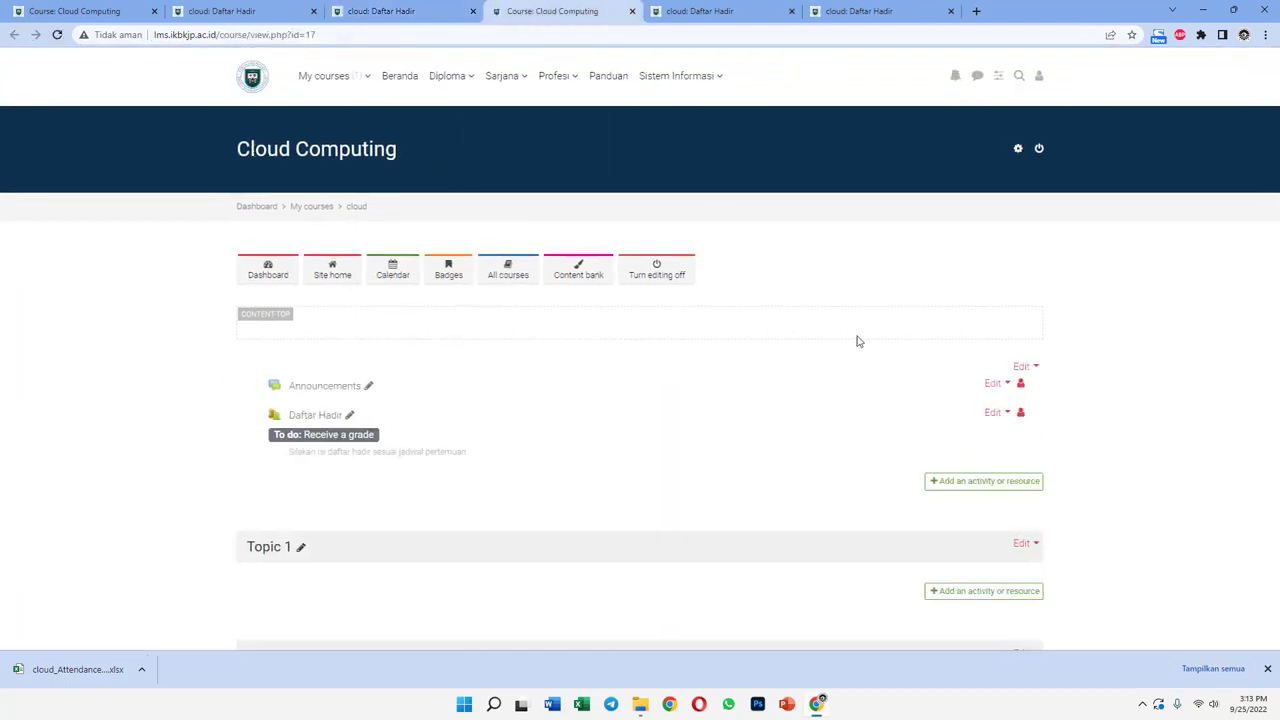
In the course settings, set the group mode to Visible groups and save the course.
{"action": "scroll", "coordinate": [834, 394], "scroll_direction": "down", "scroll_amount": 2}
{"action": "scroll", "coordinate": [826, 406], "scroll_direction": "up", "scroll_amount": 2}
{"action": "scroll", "coordinate": [837, 409], "scroll_direction": "down", "scroll_amount": 15}
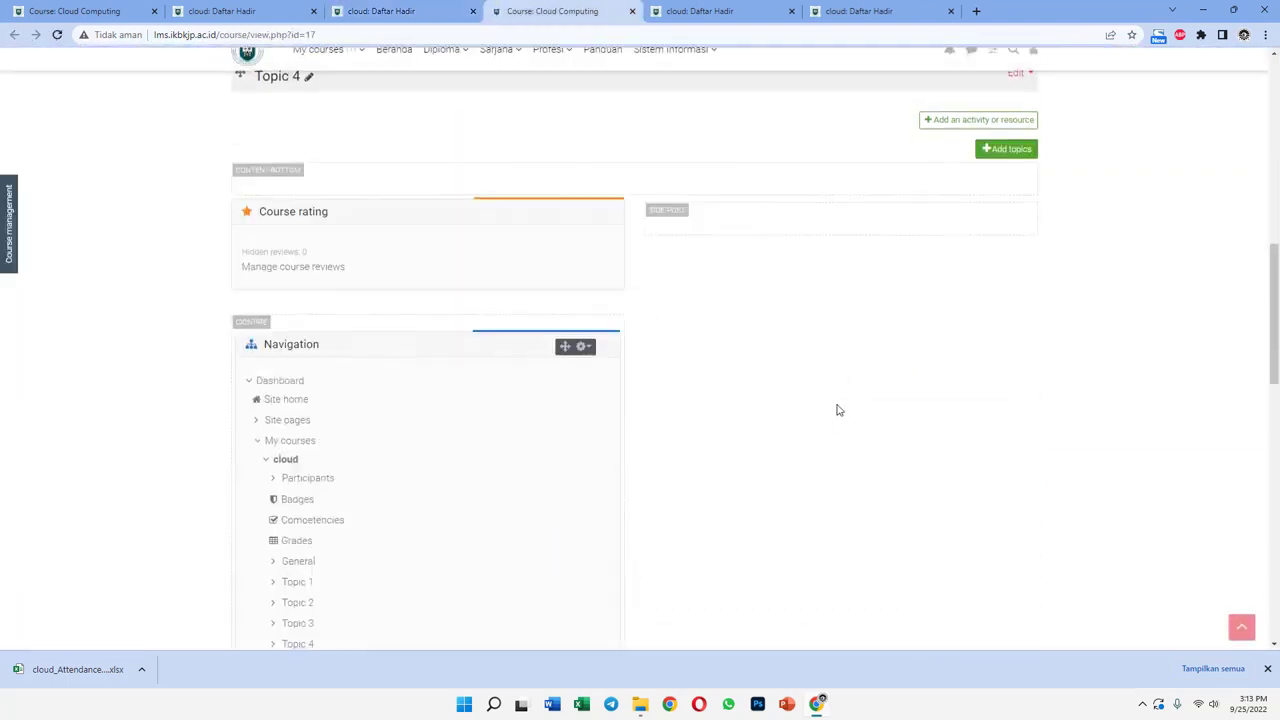
{"action": "scroll", "coordinate": [587, 351], "scroll_direction": "down", "scroll_amount": 1}
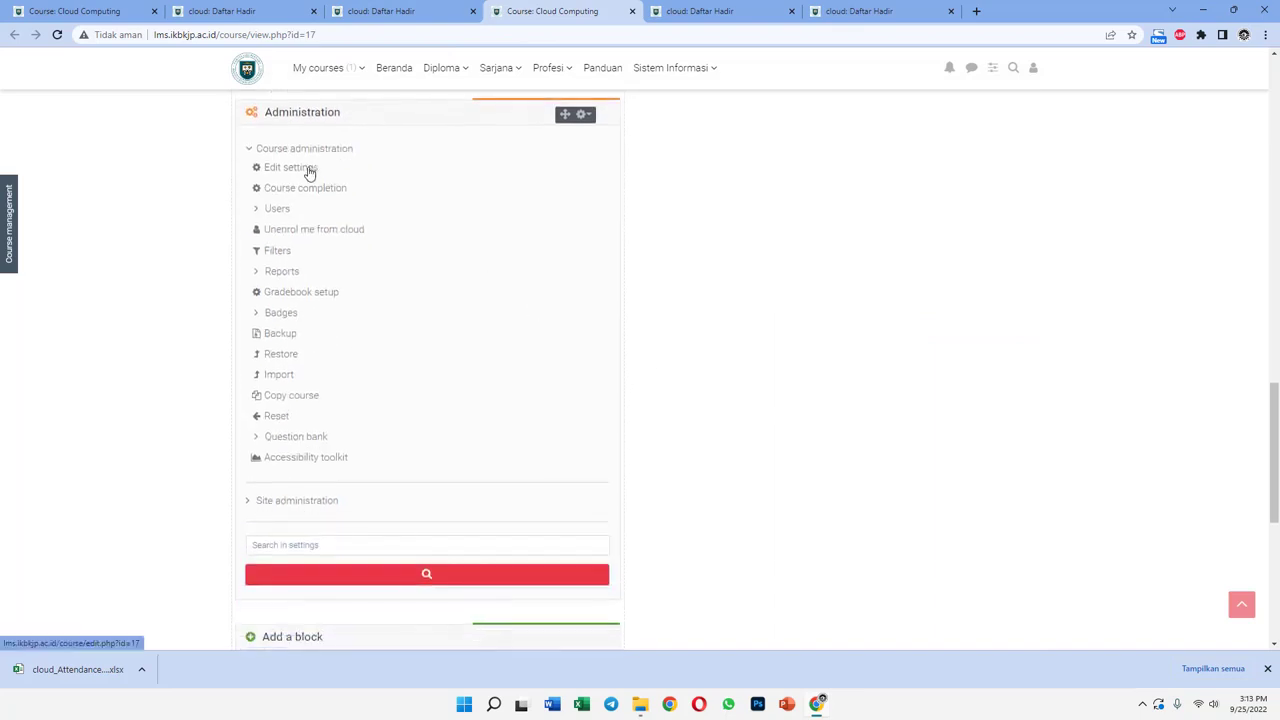
{"action": "left_click", "coordinate": [312, 170]}
{"action": "scroll", "coordinate": [552, 403], "scroll_direction": "down", "scroll_amount": 2}
{"action": "scroll", "coordinate": [552, 403], "scroll_direction": "down", "scroll_amount": 7}
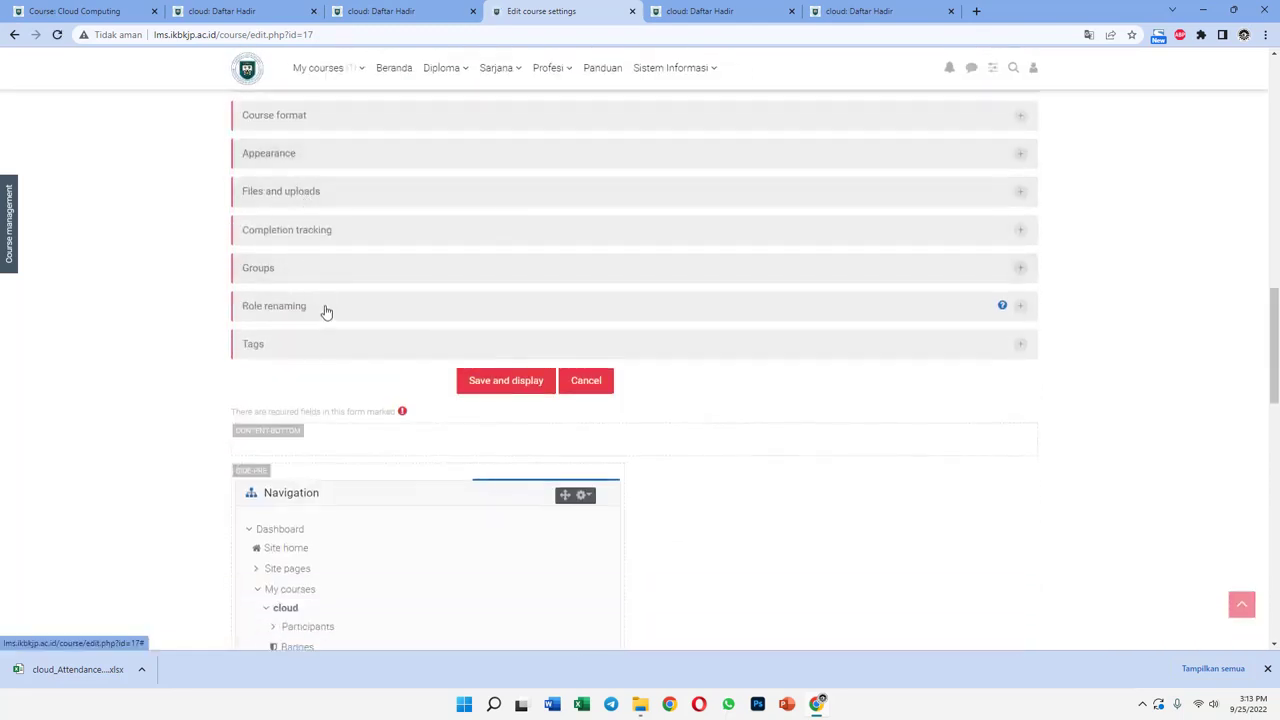
{"action": "left_click", "coordinate": [318, 268]}
{"action": "left_click", "coordinate": [471, 303]}
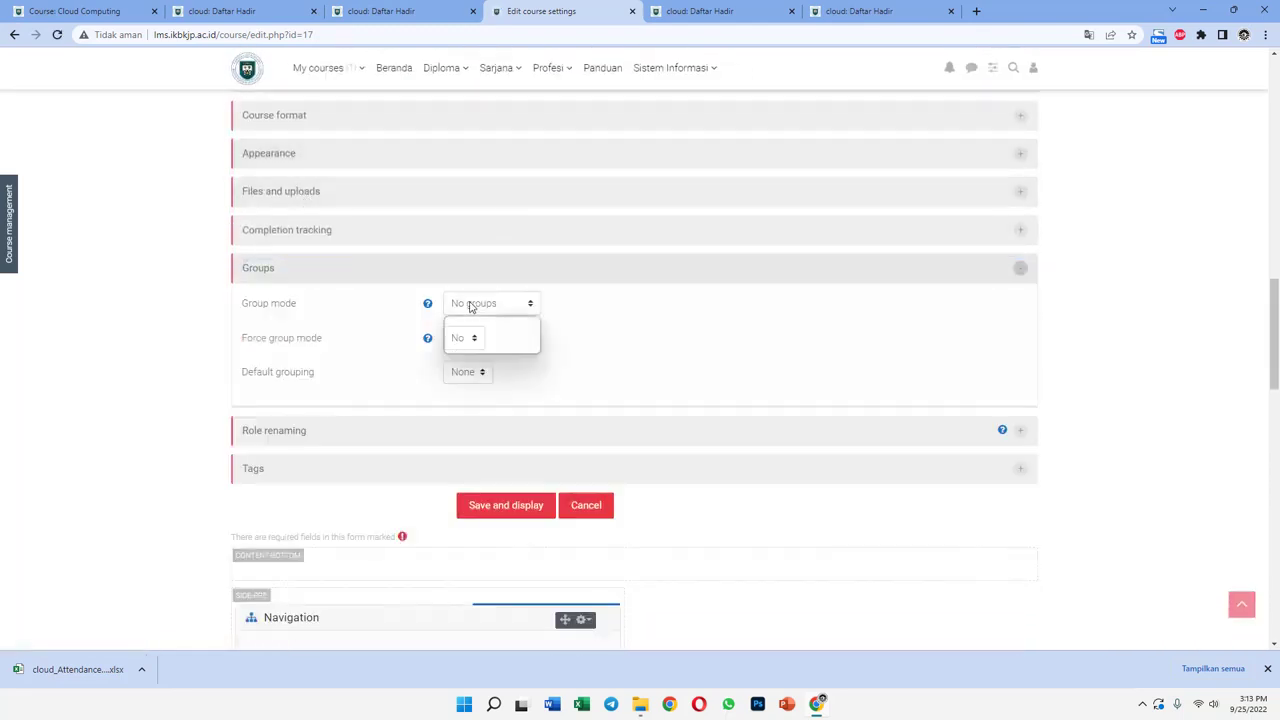
{"action": "left_click", "coordinate": [471, 346]}
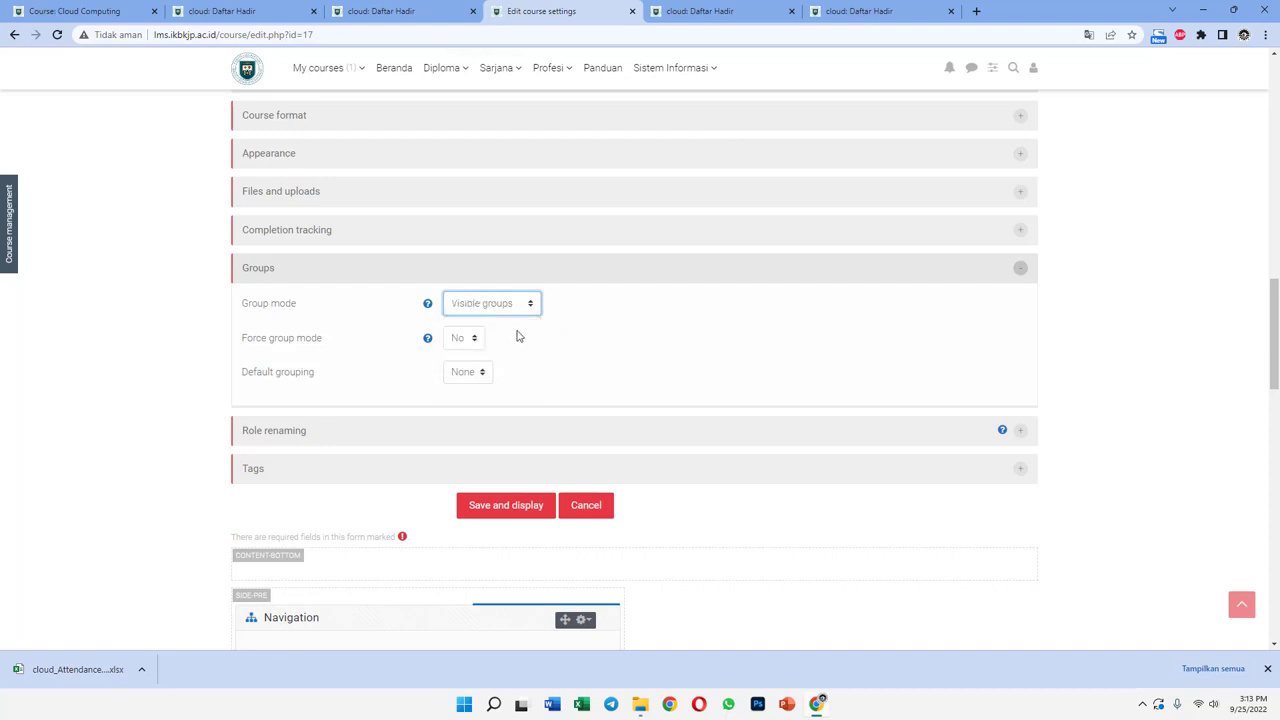
{"action": "left_click", "coordinate": [524, 508]}
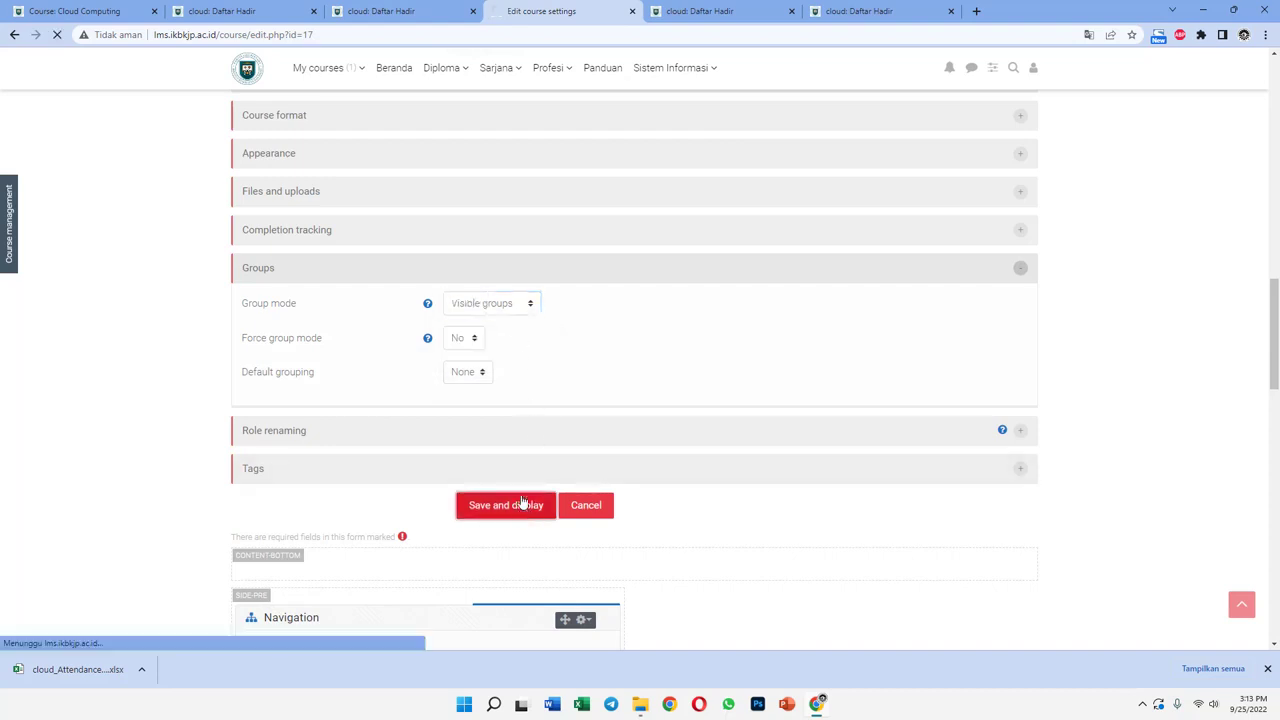
Reload the new session form, discarding its unsaved entries, reopen it from the session list and check the help on session types.
{"action": "left_click", "coordinate": [393, 13]}
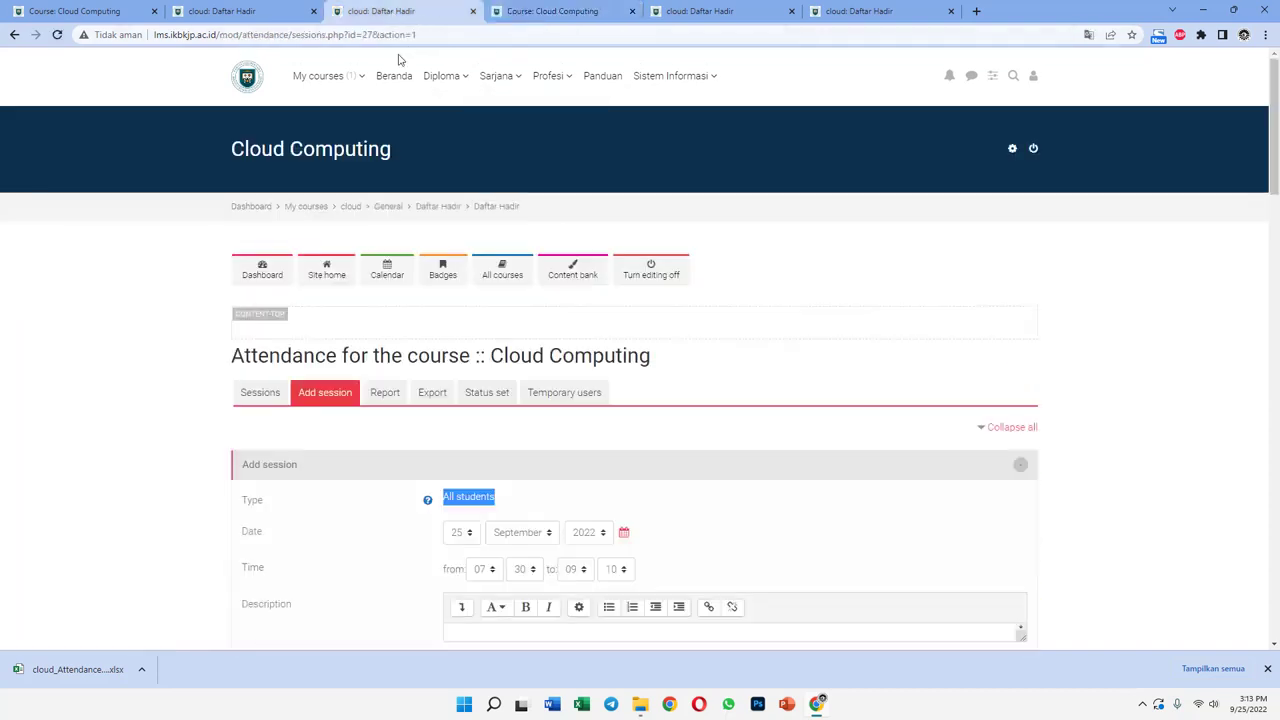
{"action": "mouse_move", "coordinate": [318, 76]}
{"action": "left_click", "coordinate": [56, 36]}
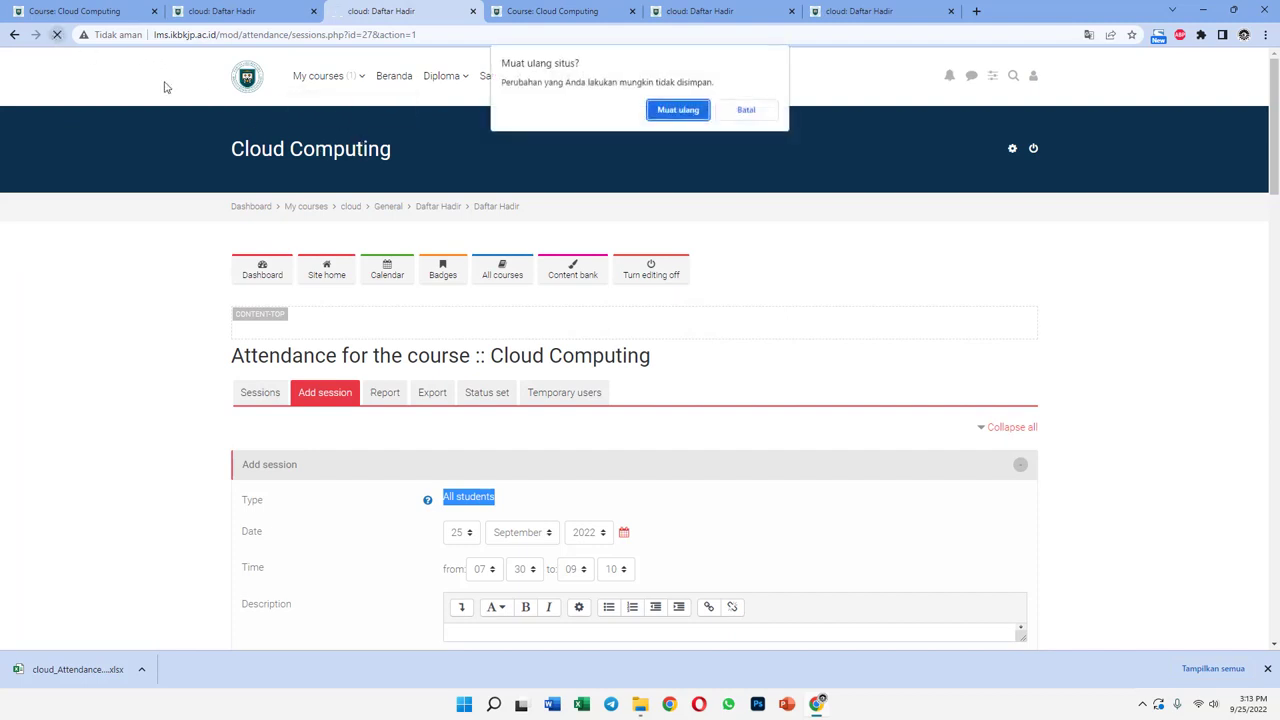
{"action": "left_click", "coordinate": [660, 109]}
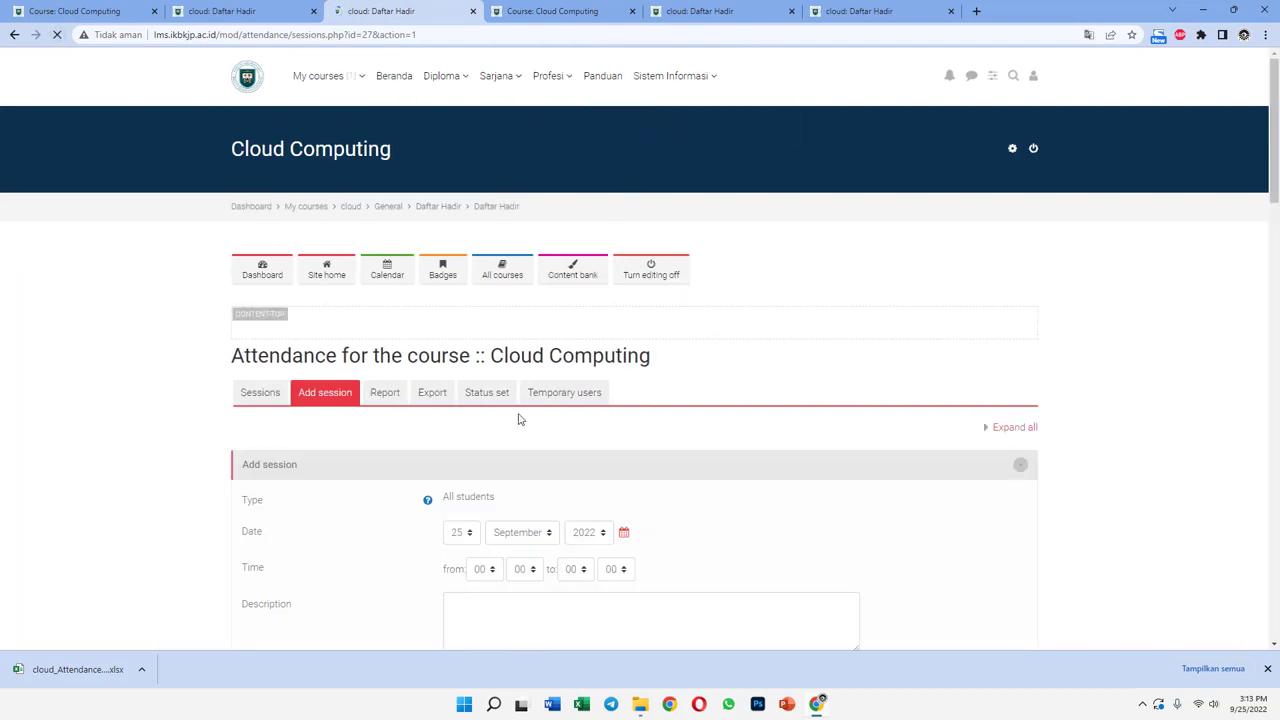
{"action": "scroll", "coordinate": [467, 353], "scroll_direction": "down", "scroll_amount": 1}
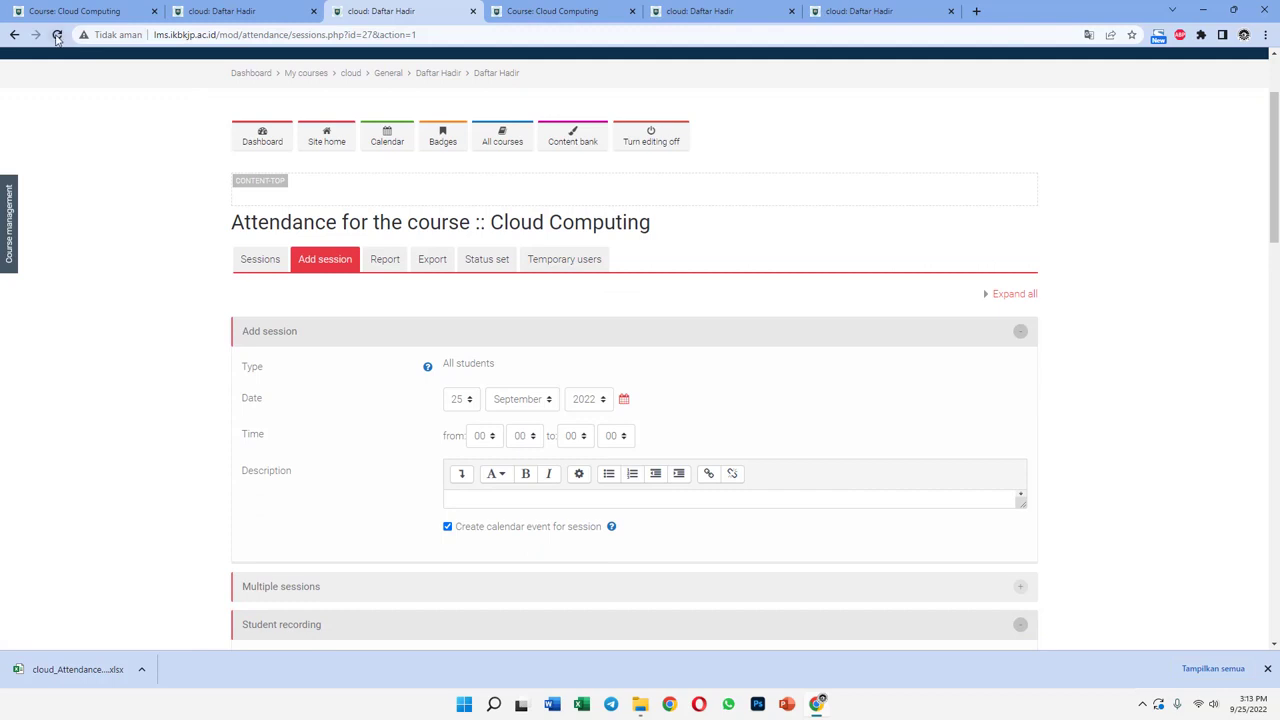
{"action": "left_click", "coordinate": [56, 37]}
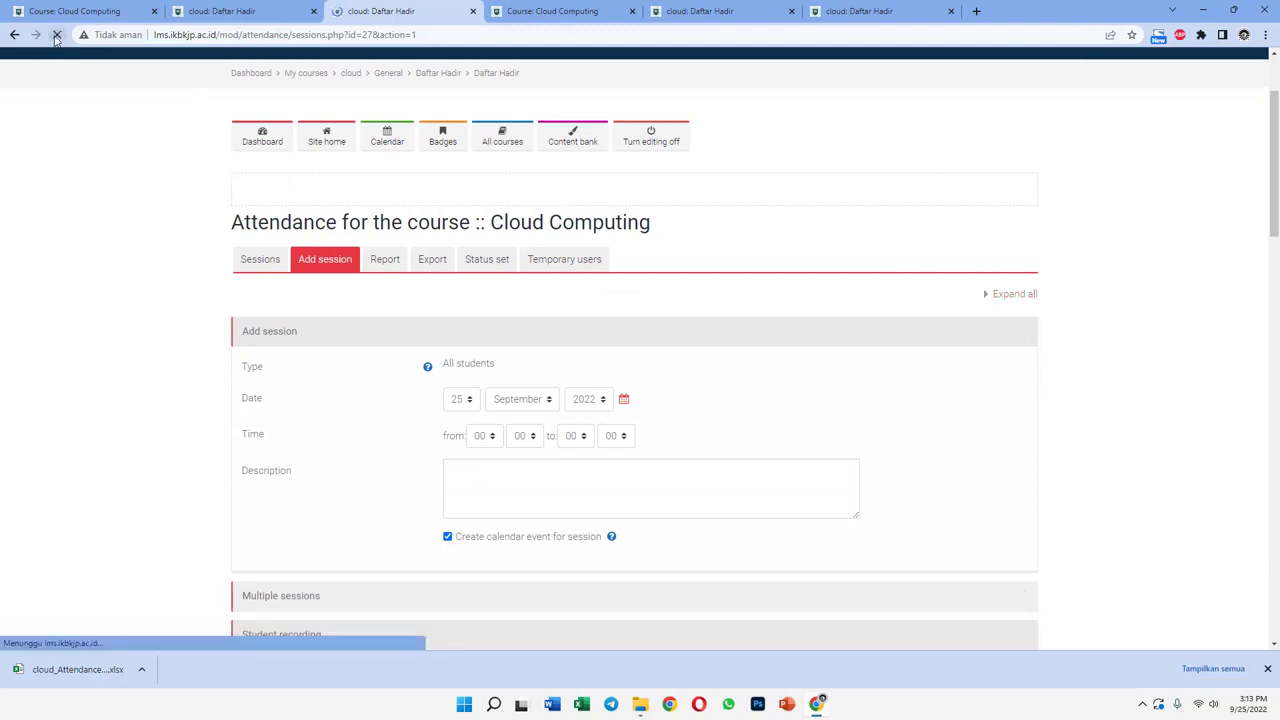
{"action": "left_click", "coordinate": [260, 259]}
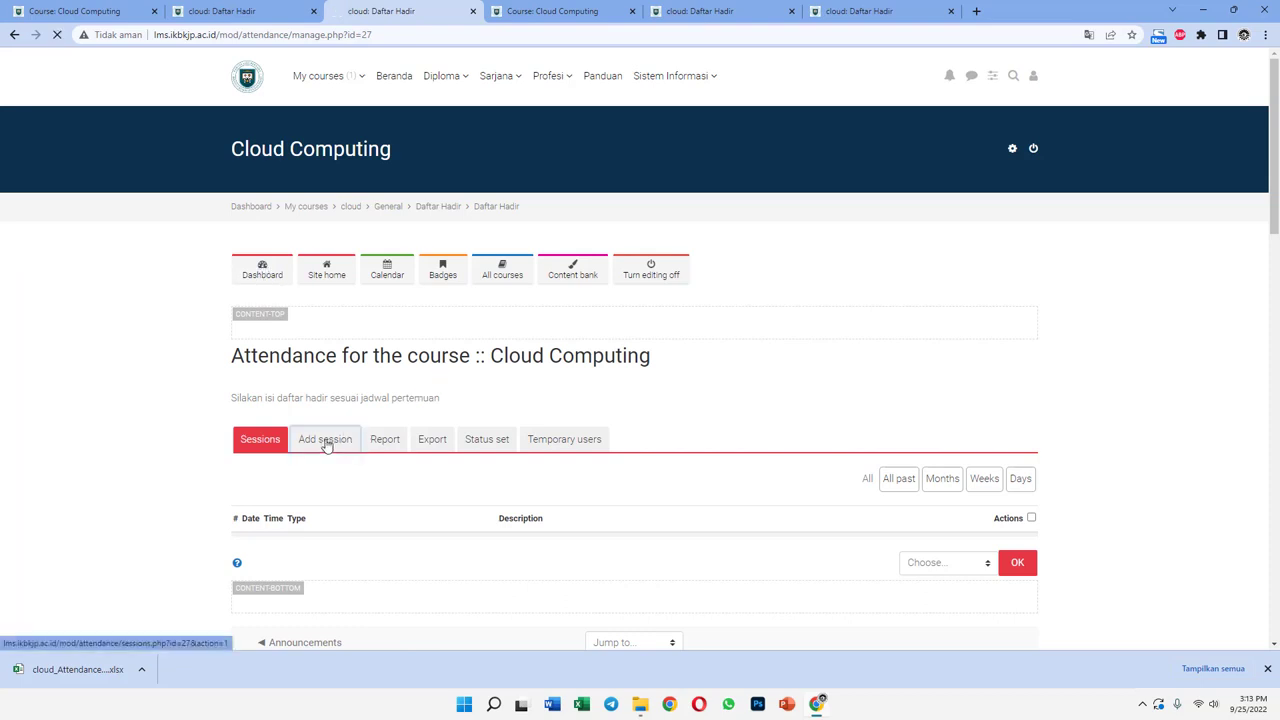
{"action": "left_click", "coordinate": [330, 441]}
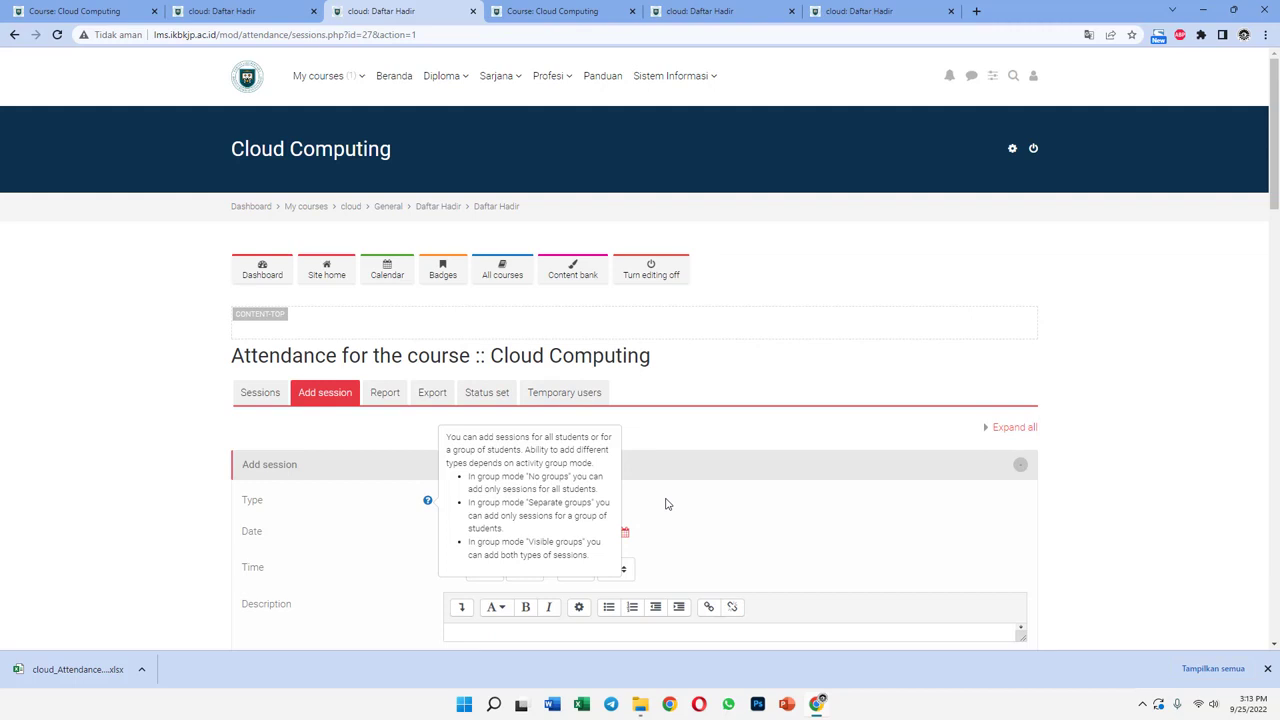
Reopen the course settings, keep Visible groups as the group mode and save the course again.
{"action": "left_click", "coordinate": [540, 11]}
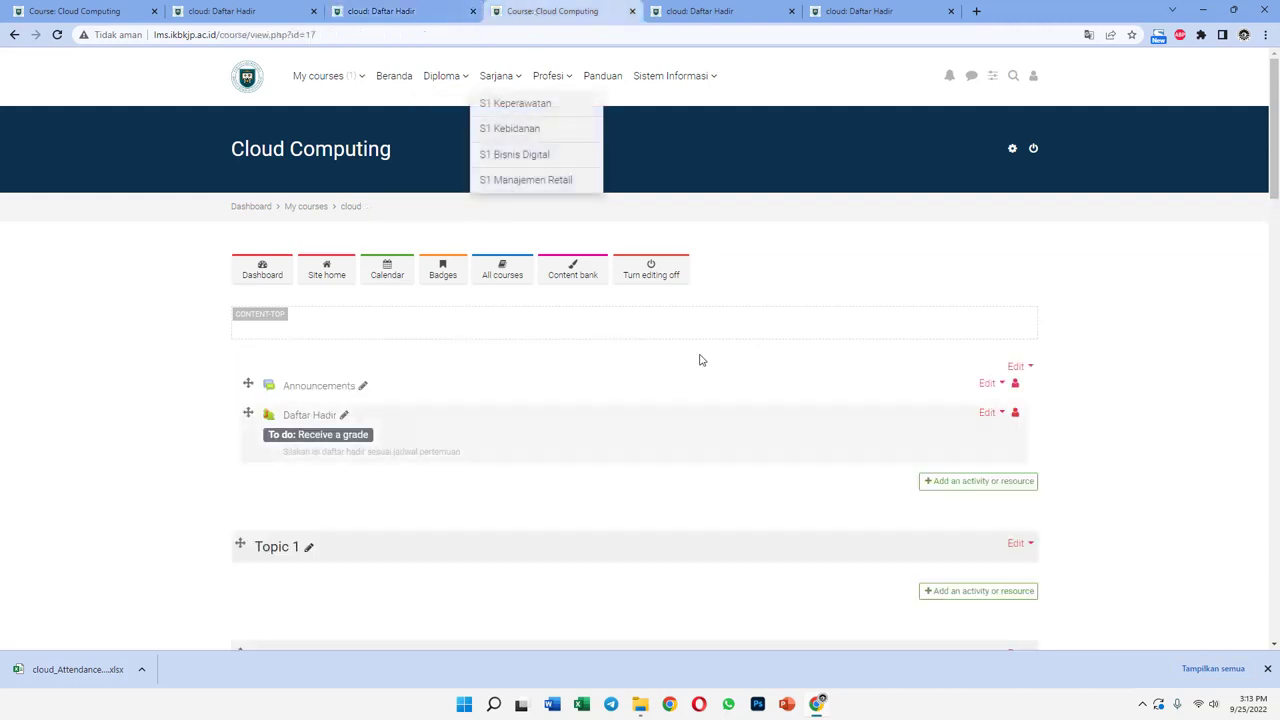
{"action": "scroll", "coordinate": [523, 400], "scroll_direction": "down", "scroll_amount": 7}
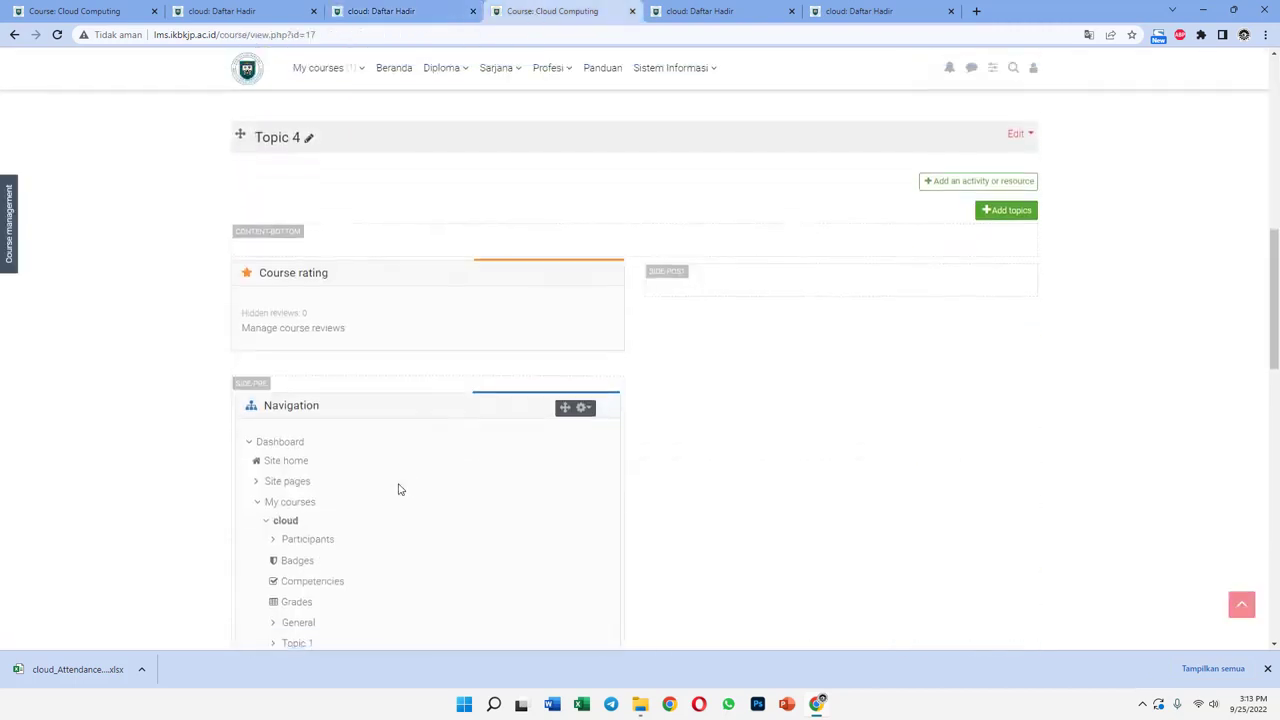
{"action": "scroll", "coordinate": [398, 489], "scroll_direction": "down", "scroll_amount": 7}
{"action": "scroll", "coordinate": [366, 509], "scroll_direction": "up", "scroll_amount": 2}
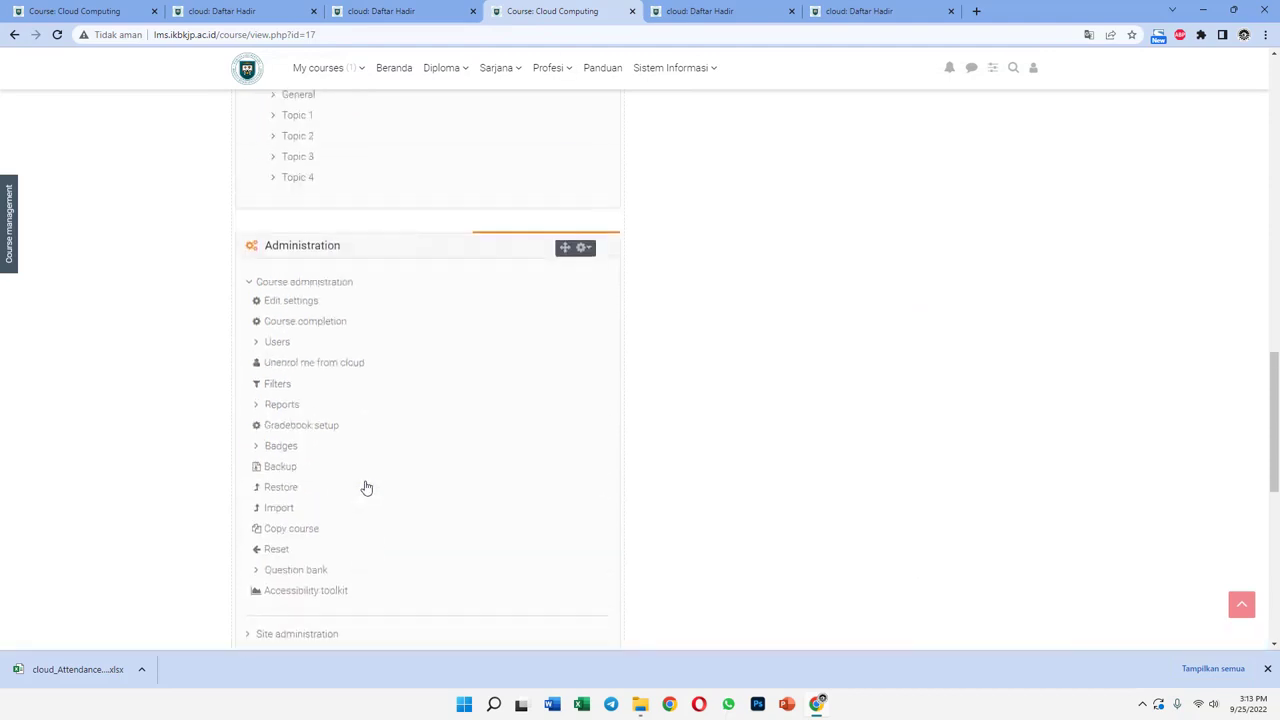
{"action": "left_click", "coordinate": [305, 301]}
{"action": "scroll", "coordinate": [620, 390], "scroll_direction": "down", "scroll_amount": 3}
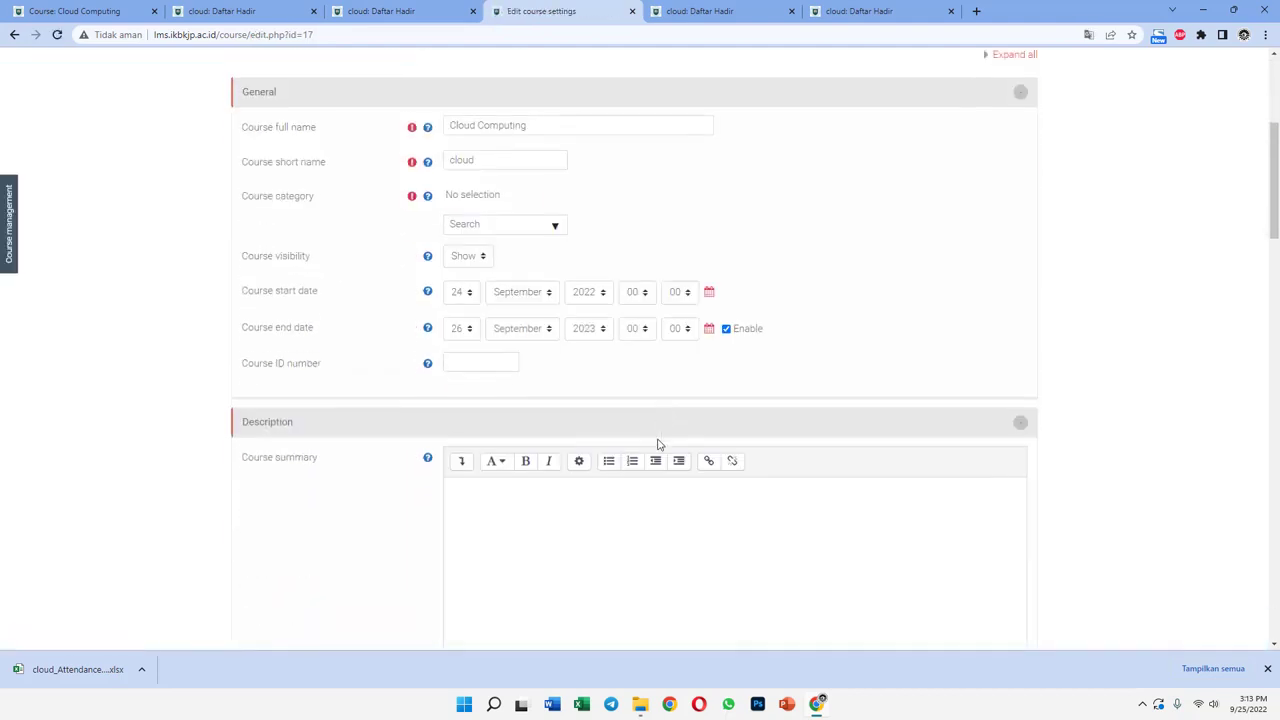
{"action": "scroll", "coordinate": [658, 444], "scroll_direction": "down", "scroll_amount": 15}
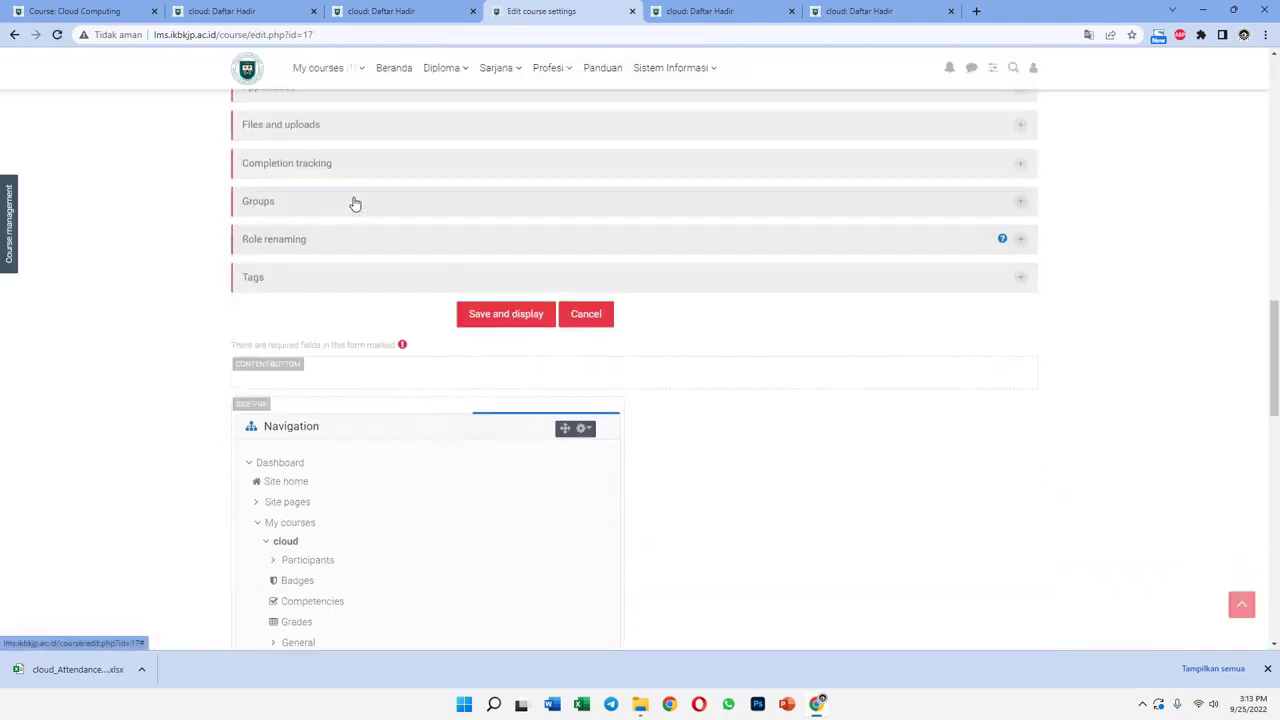
{"action": "left_click", "coordinate": [355, 203]}
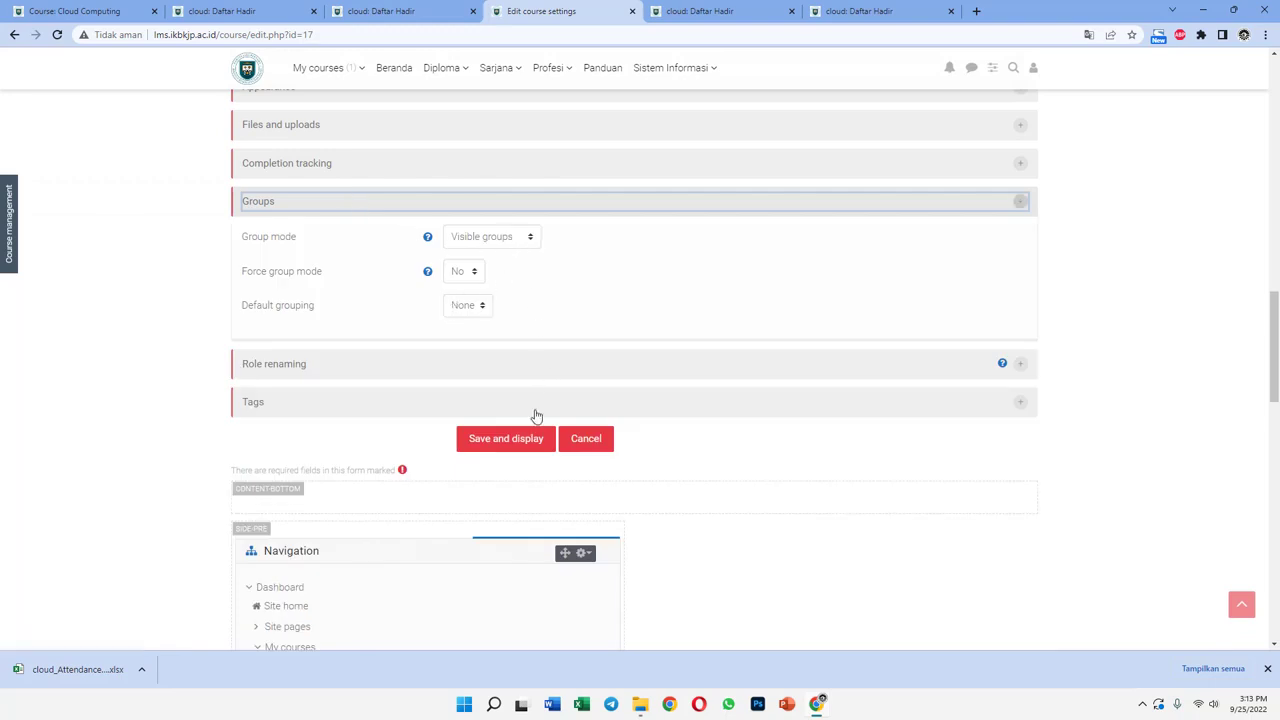
{"action": "left_click", "coordinate": [490, 236]}
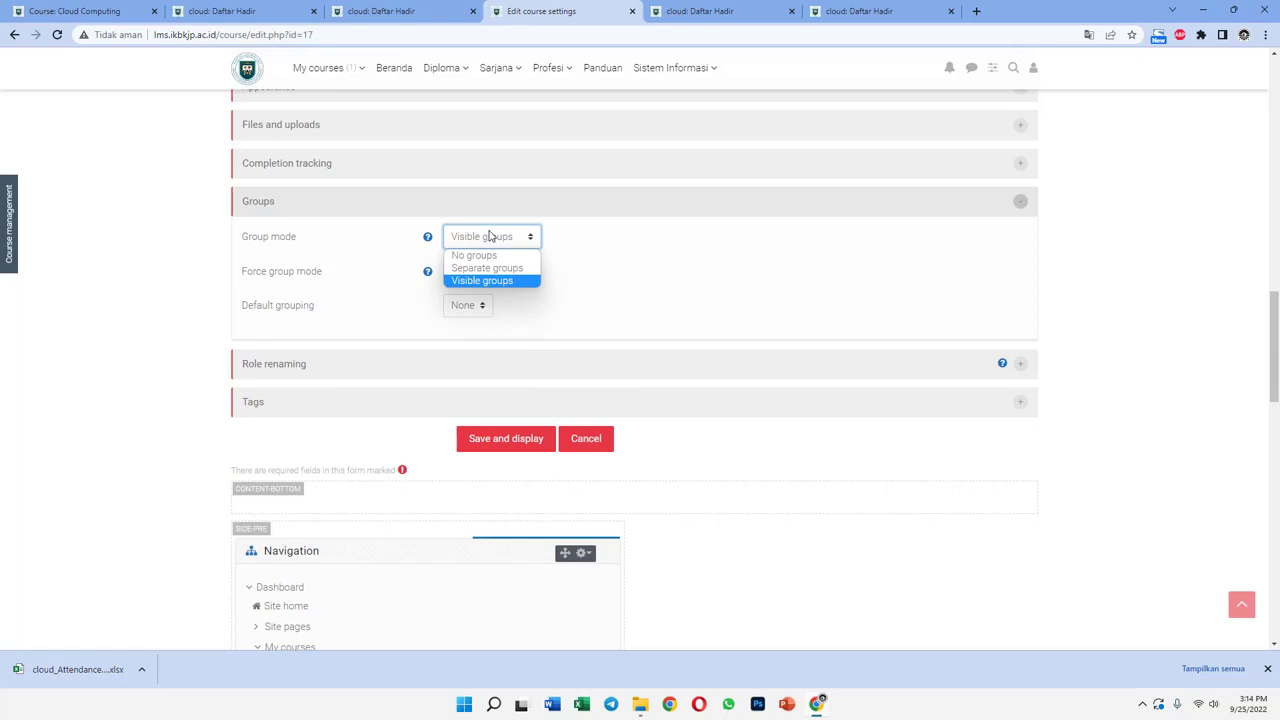
{"action": "left_click", "coordinate": [482, 280]}
{"action": "left_click", "coordinate": [506, 438]}
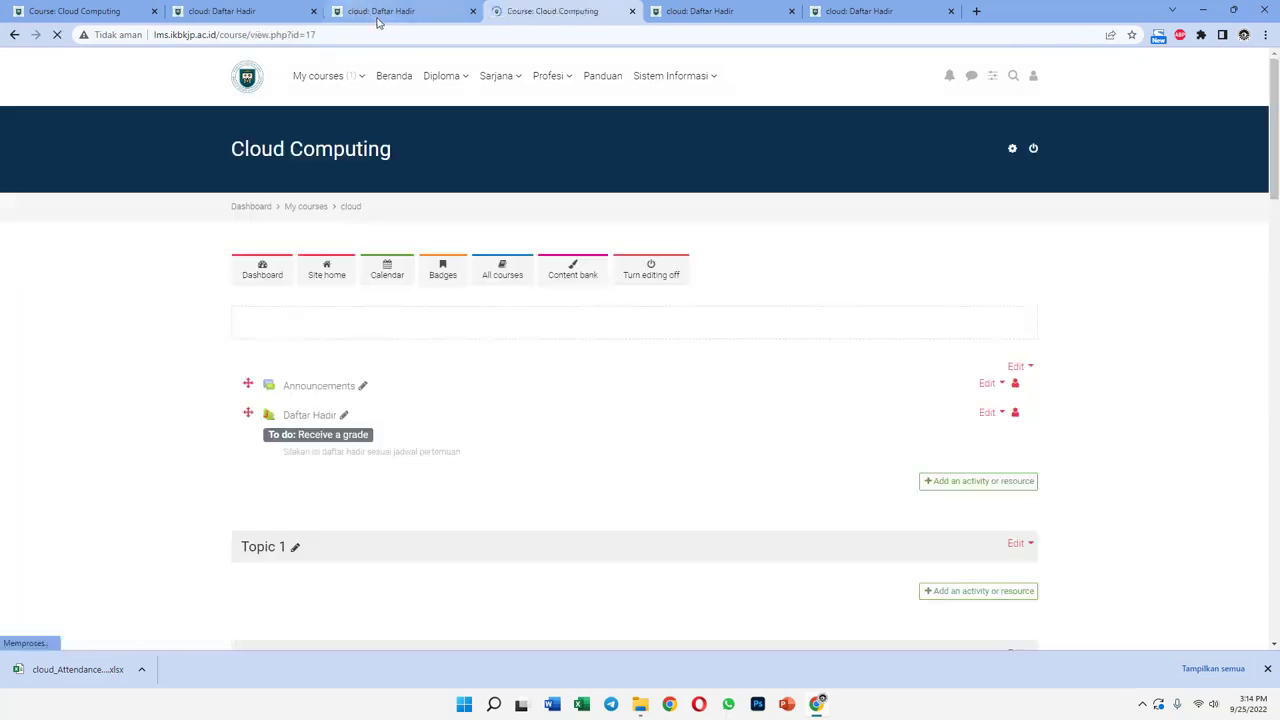
Reload the new session form of the attendance activity and check its session type again.
{"action": "left_click", "coordinate": [378, 12]}
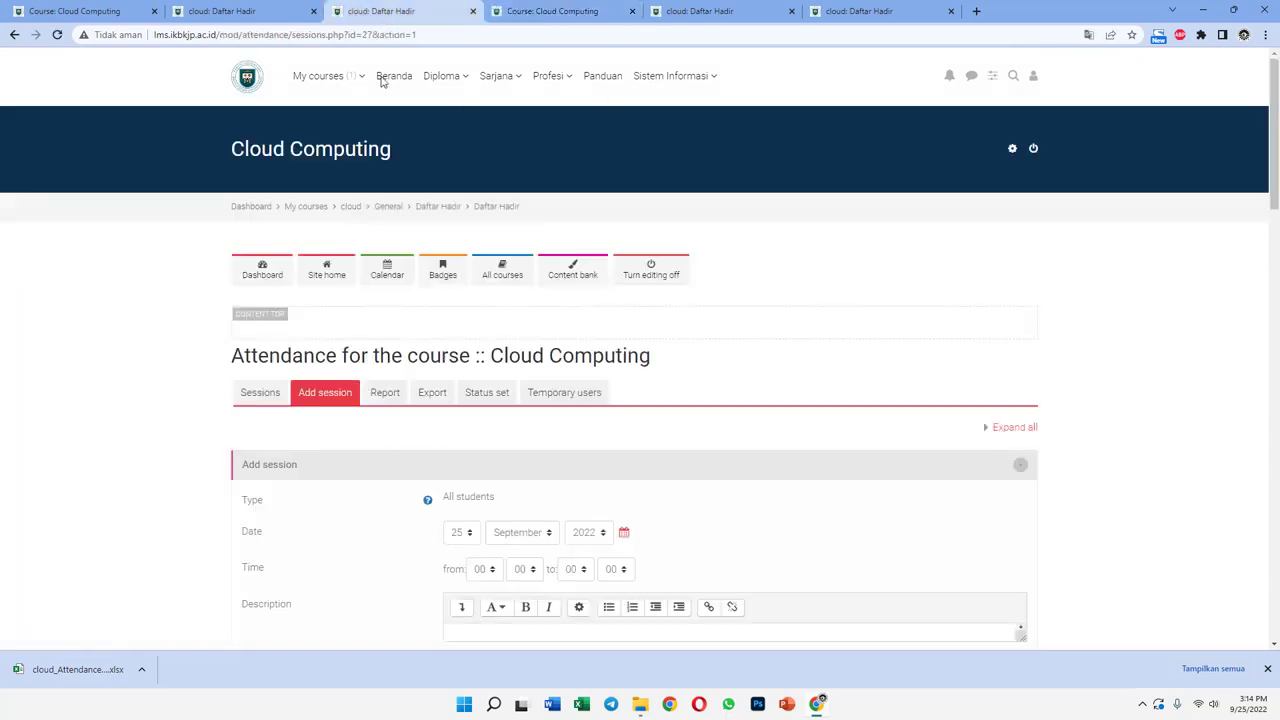
{"action": "left_click", "coordinate": [57, 34]}
{"action": "scroll", "coordinate": [563, 494], "scroll_direction": "down", "scroll_amount": 4}
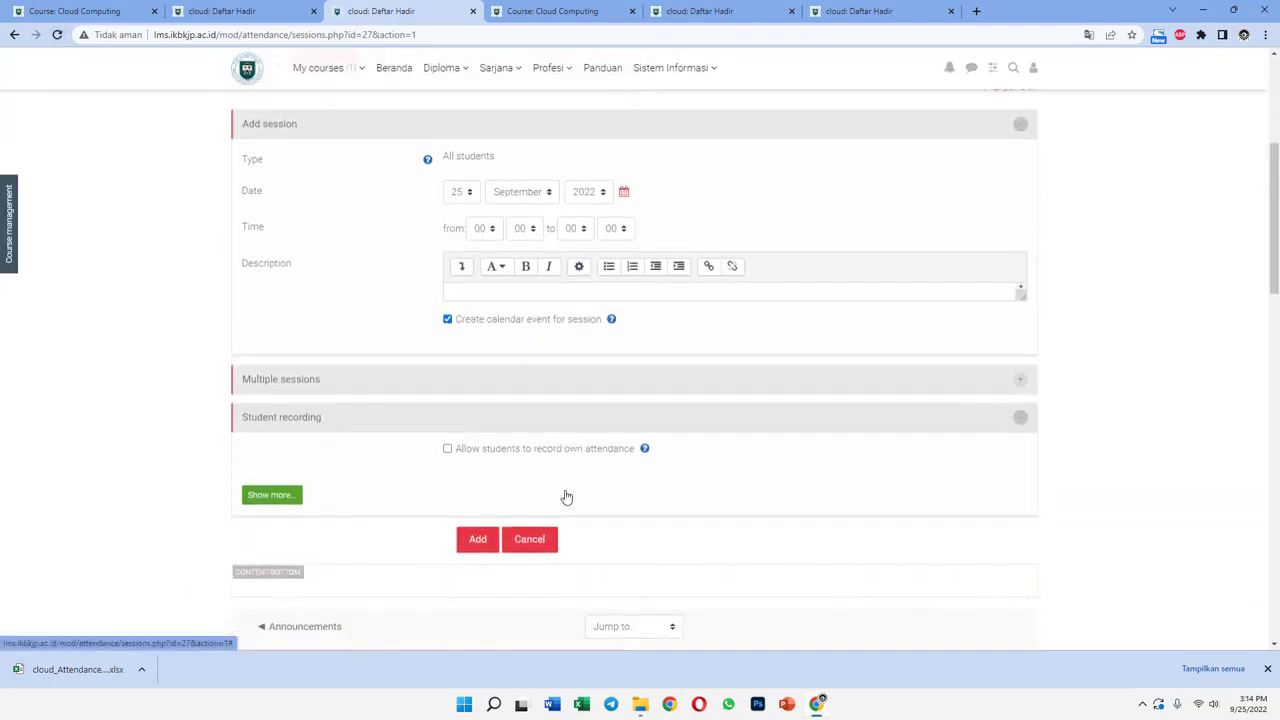
{"action": "scroll", "coordinate": [565, 497], "scroll_direction": "up", "scroll_amount": 2}
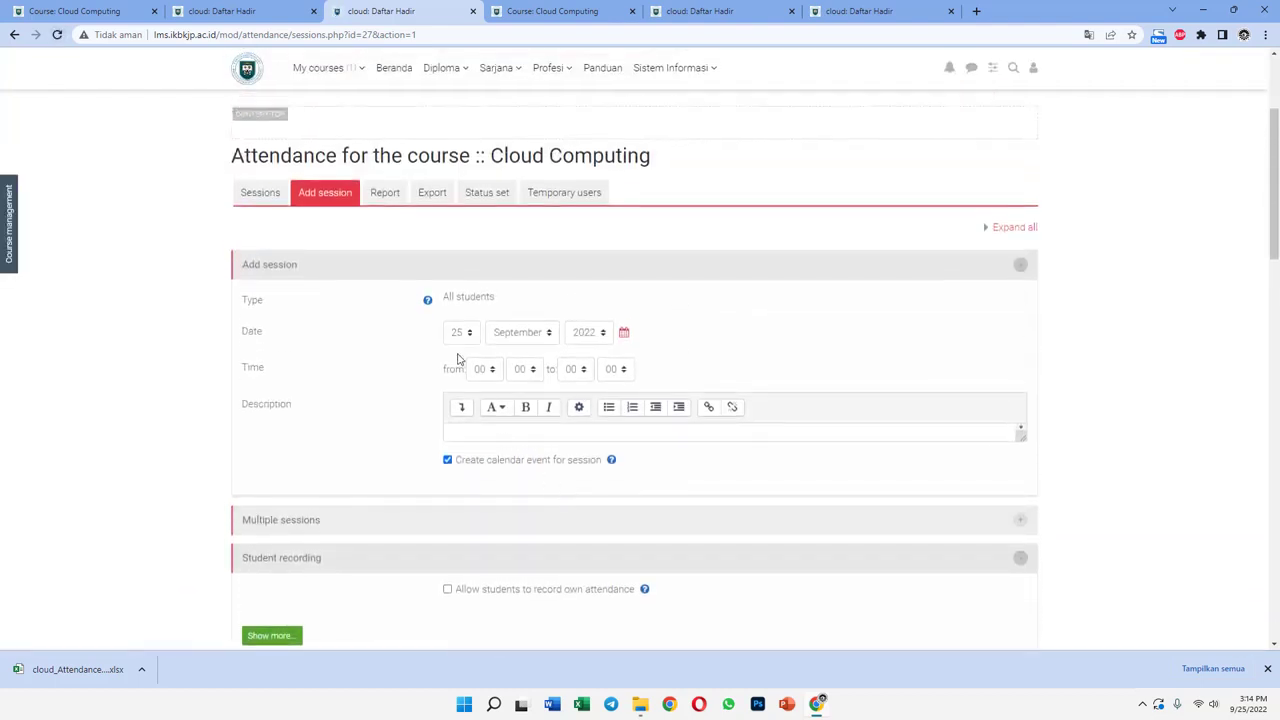
In the Daftar Hadir activity's own settings, set the group mode to Visible groups, then save and return to the course.
{"action": "left_click", "coordinate": [270, 198]}
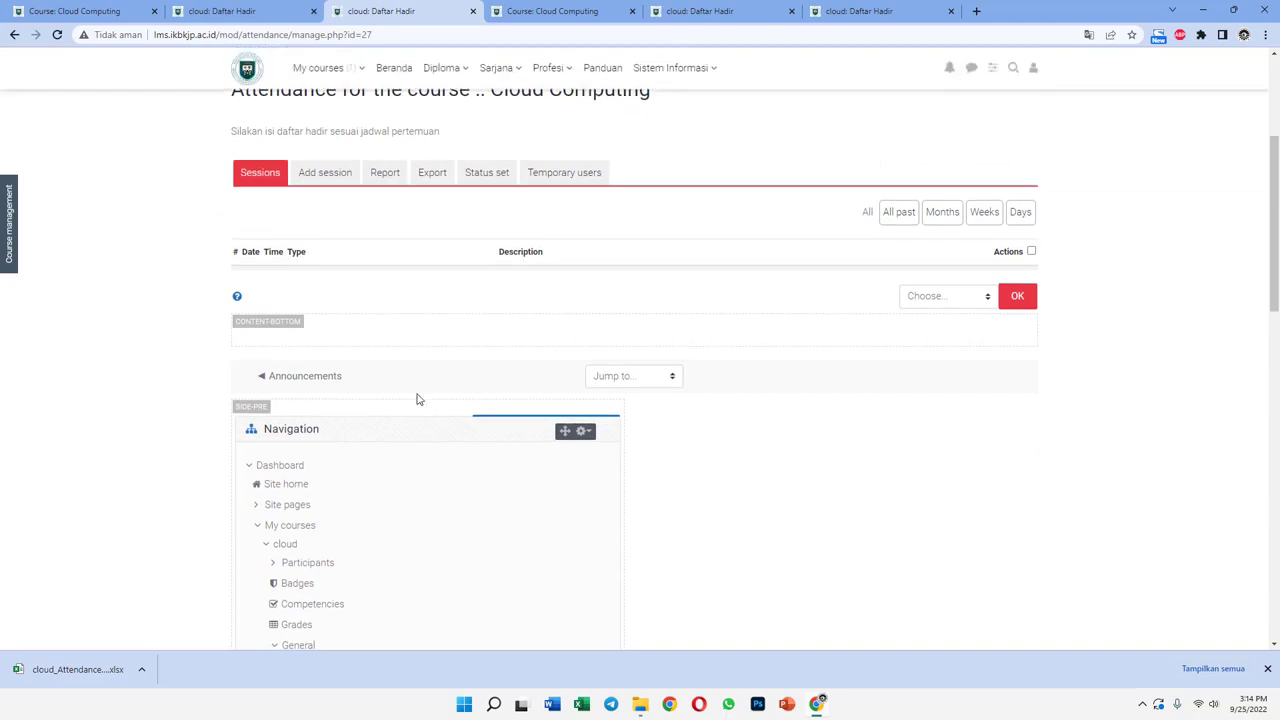
{"action": "scroll", "coordinate": [420, 403], "scroll_direction": "down", "scroll_amount": 6}
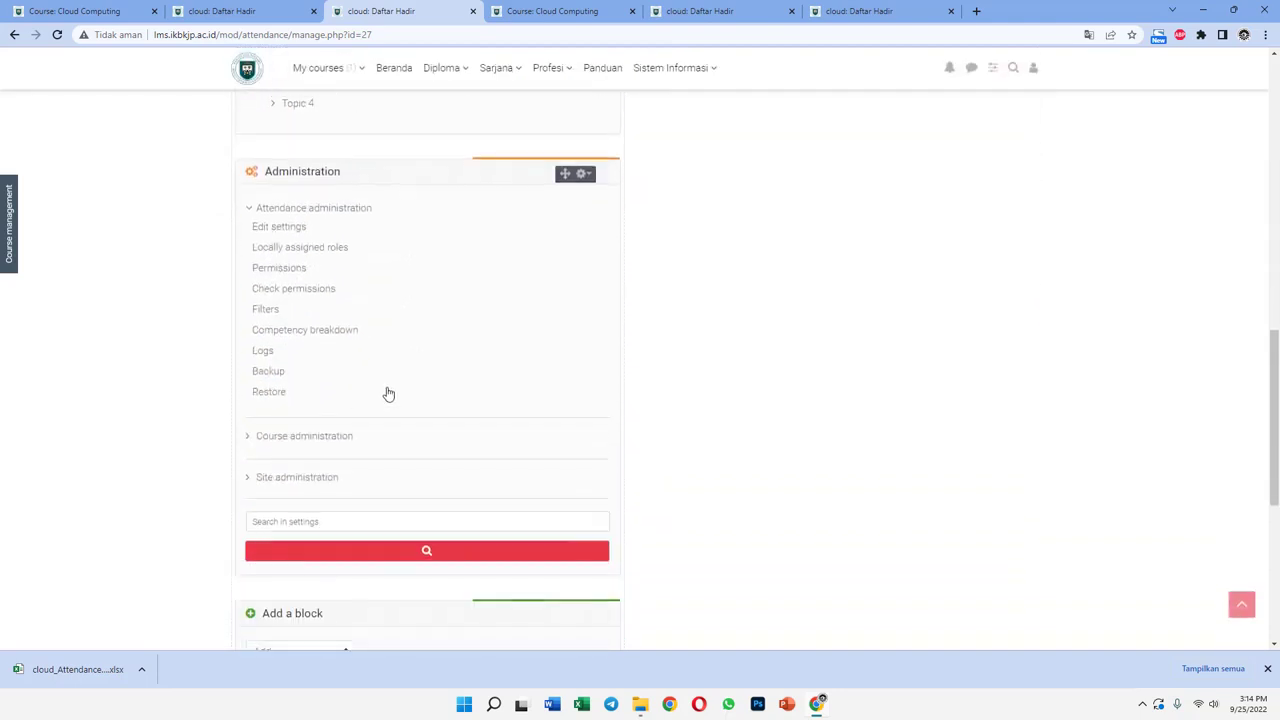
{"action": "left_click", "coordinate": [281, 230]}
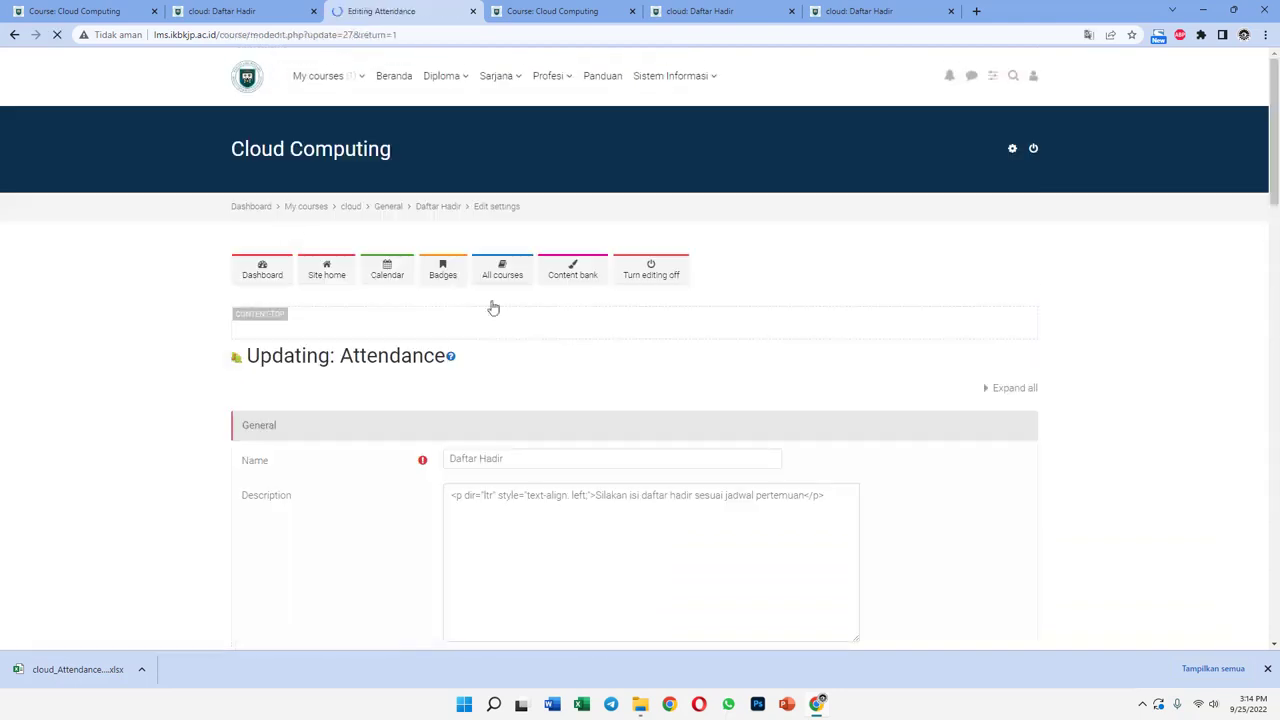
{"action": "scroll", "coordinate": [660, 437], "scroll_direction": "down", "scroll_amount": 6}
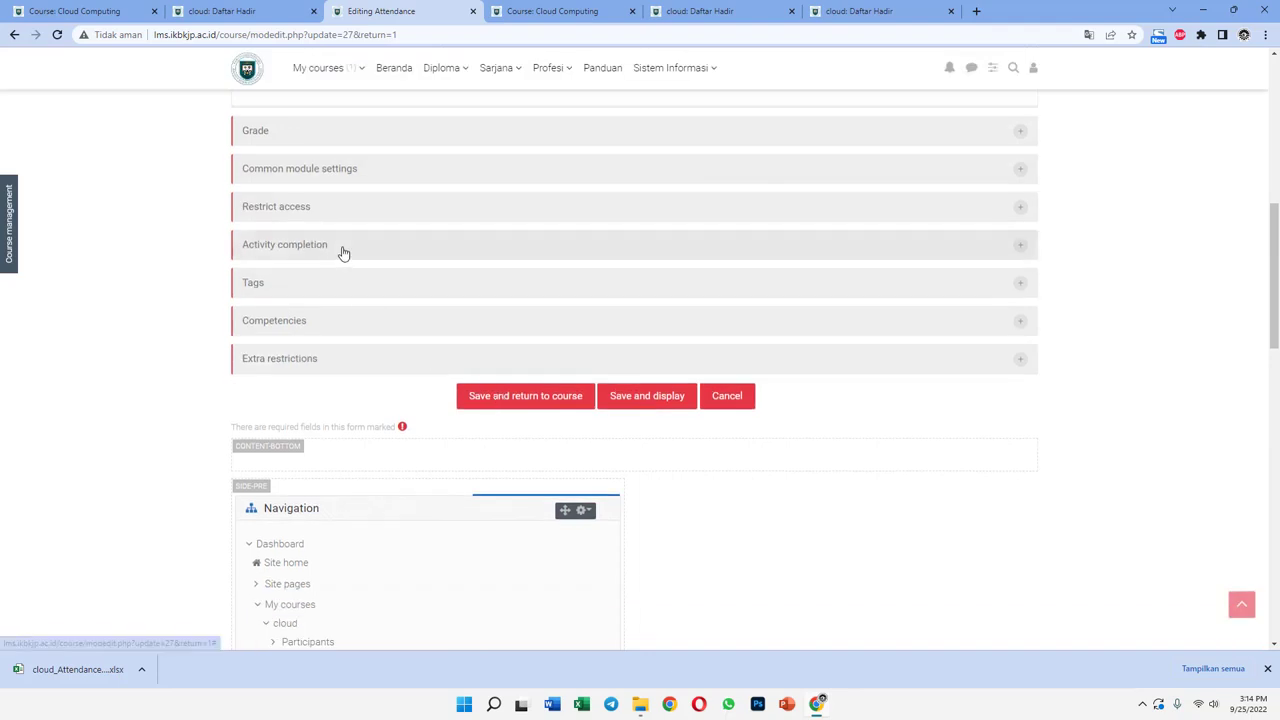
{"action": "left_click", "coordinate": [340, 177]}
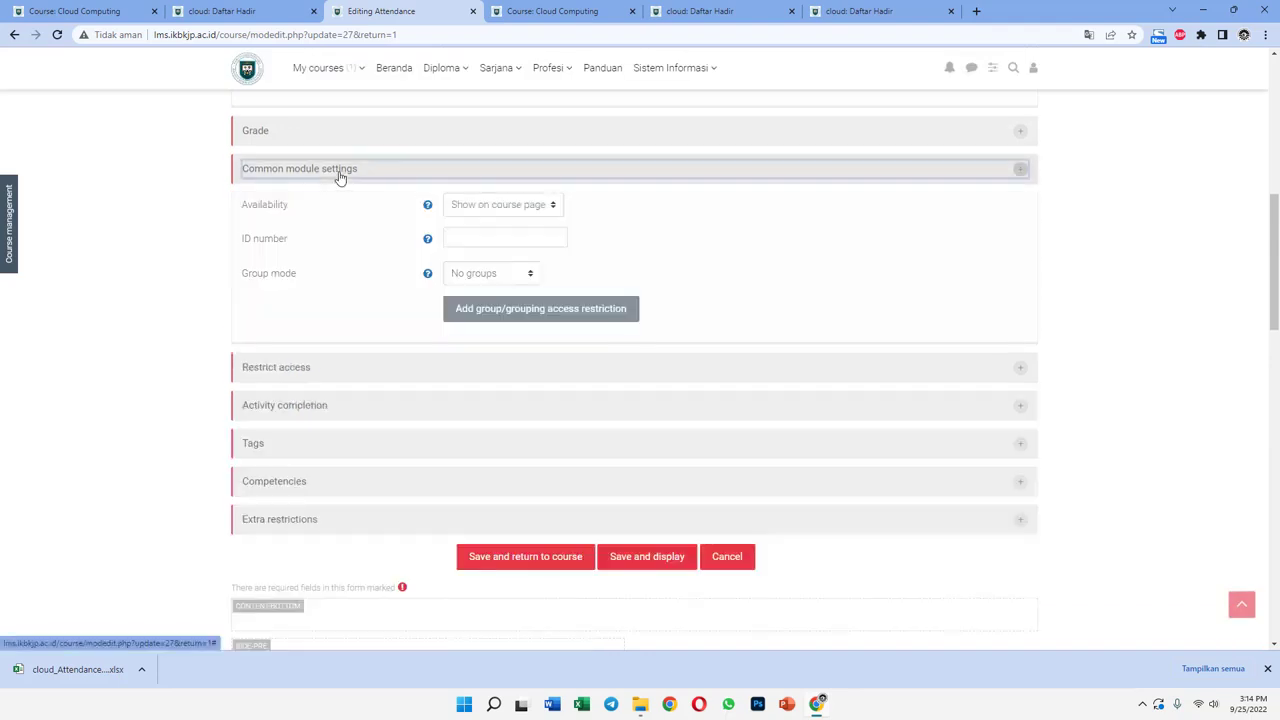
{"action": "left_click", "coordinate": [468, 278]}
{"action": "left_click", "coordinate": [487, 318]}
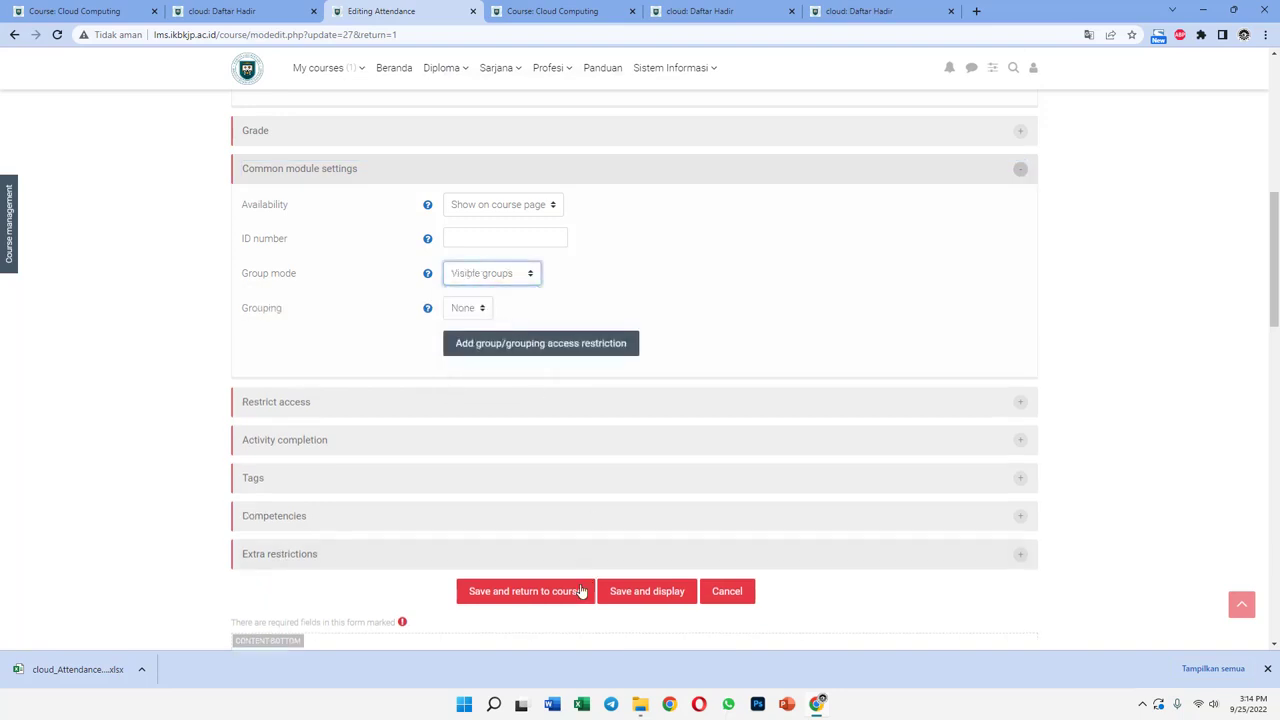
{"action": "left_click", "coordinate": [480, 310]}
{"action": "left_click", "coordinate": [480, 310]}
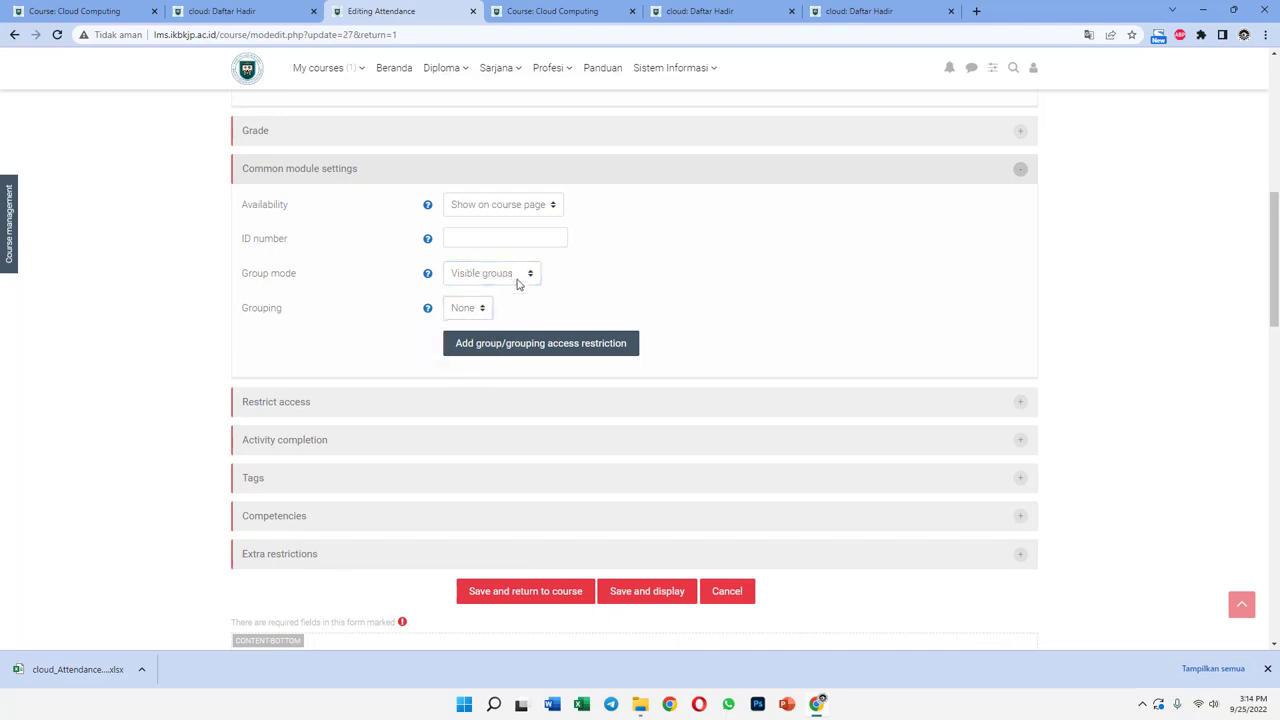
{"action": "left_click", "coordinate": [531, 592]}
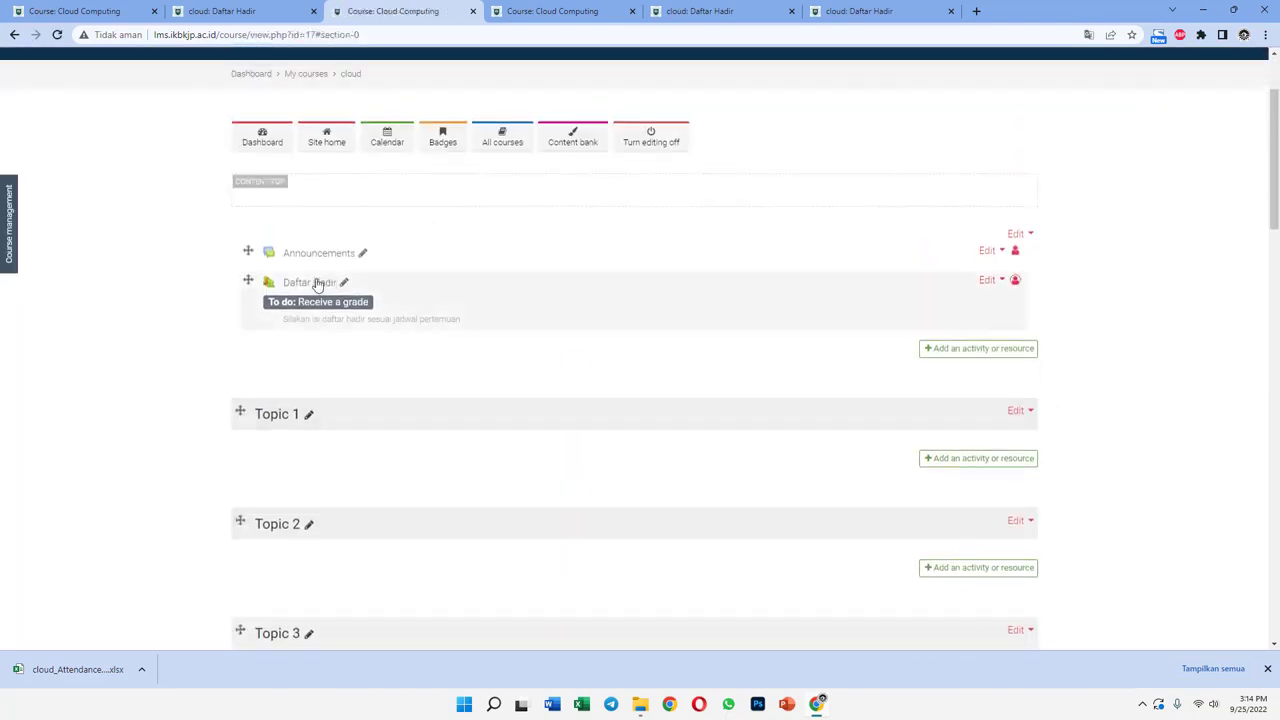
Open a new session form in the Daftar Hadir activity and assign the session to a group of students, Kelas A.
{"action": "left_click", "coordinate": [316, 285]}
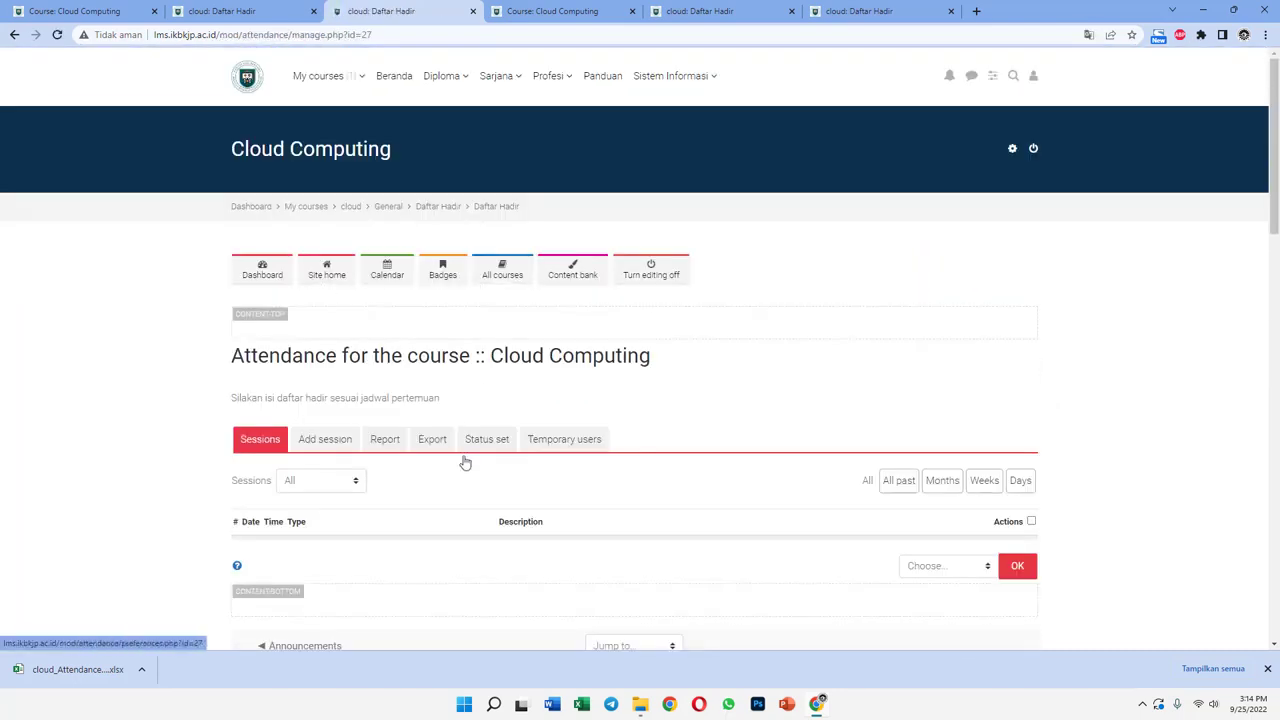
{"action": "scroll", "coordinate": [465, 462], "scroll_direction": "down", "scroll_amount": 2}
{"action": "left_click", "coordinate": [332, 305]}
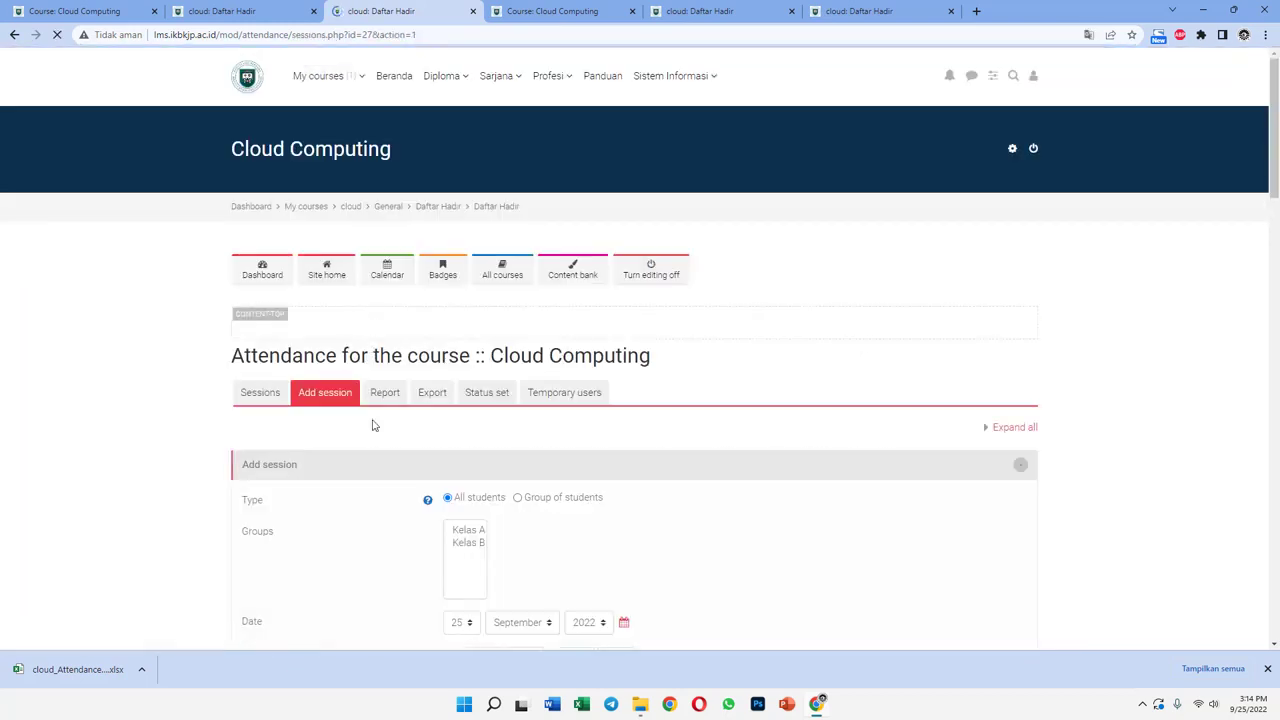
{"action": "scroll", "coordinate": [480, 410], "scroll_direction": "down", "scroll_amount": 2}
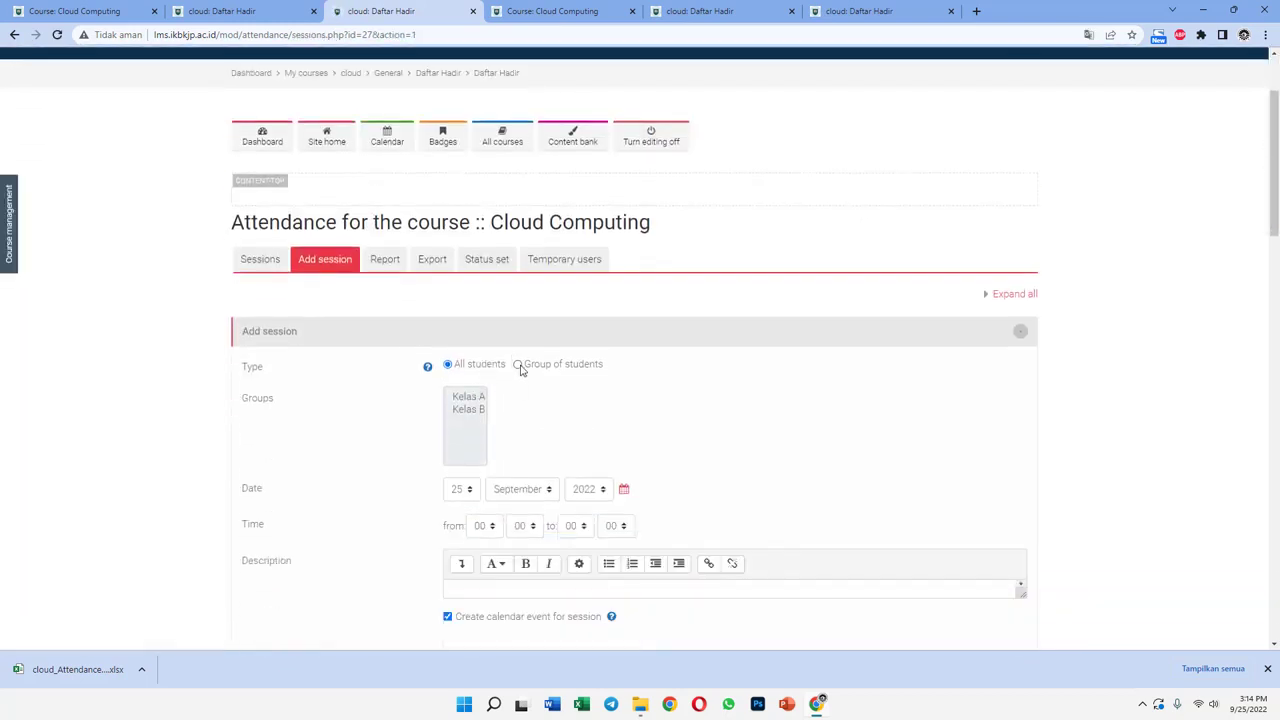
{"action": "left_click", "coordinate": [518, 365]}
{"action": "left_click", "coordinate": [468, 398]}
Set the Kelas A session time from 07:30 to 09:10.
{"action": "scroll", "coordinate": [491, 430], "scroll_direction": "down", "scroll_amount": 2}
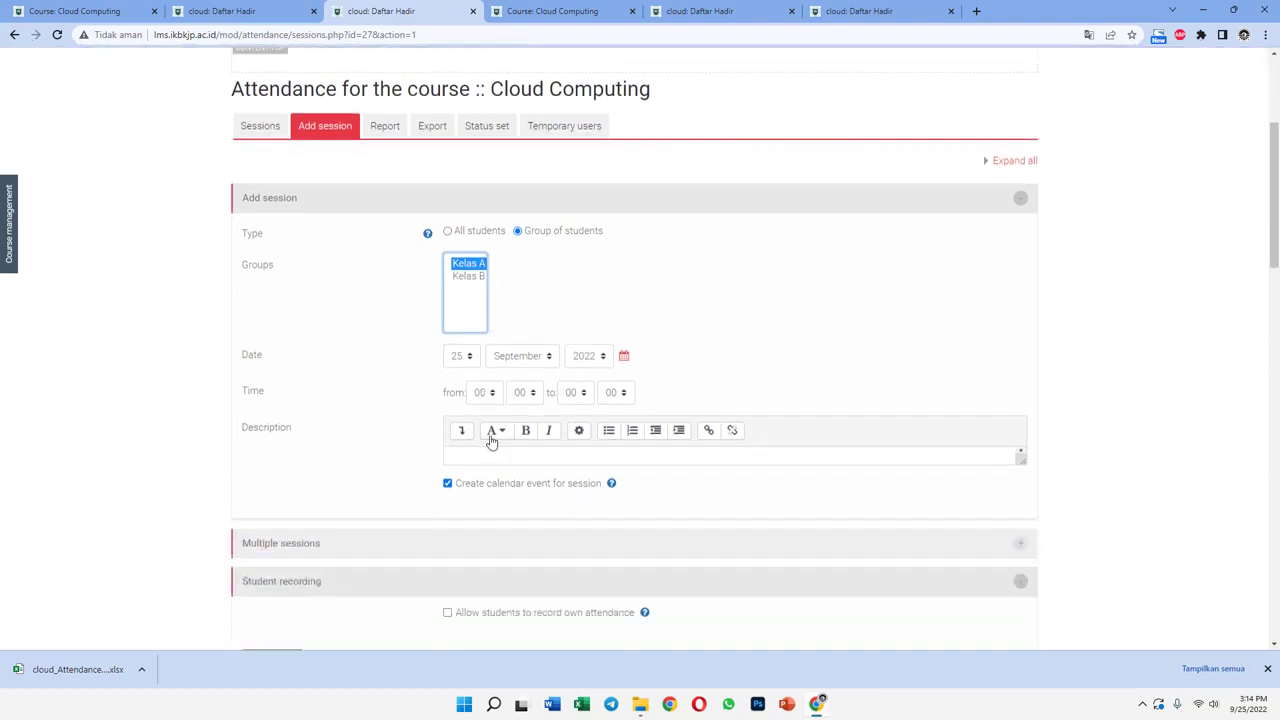
{"action": "left_click", "coordinate": [484, 392]}
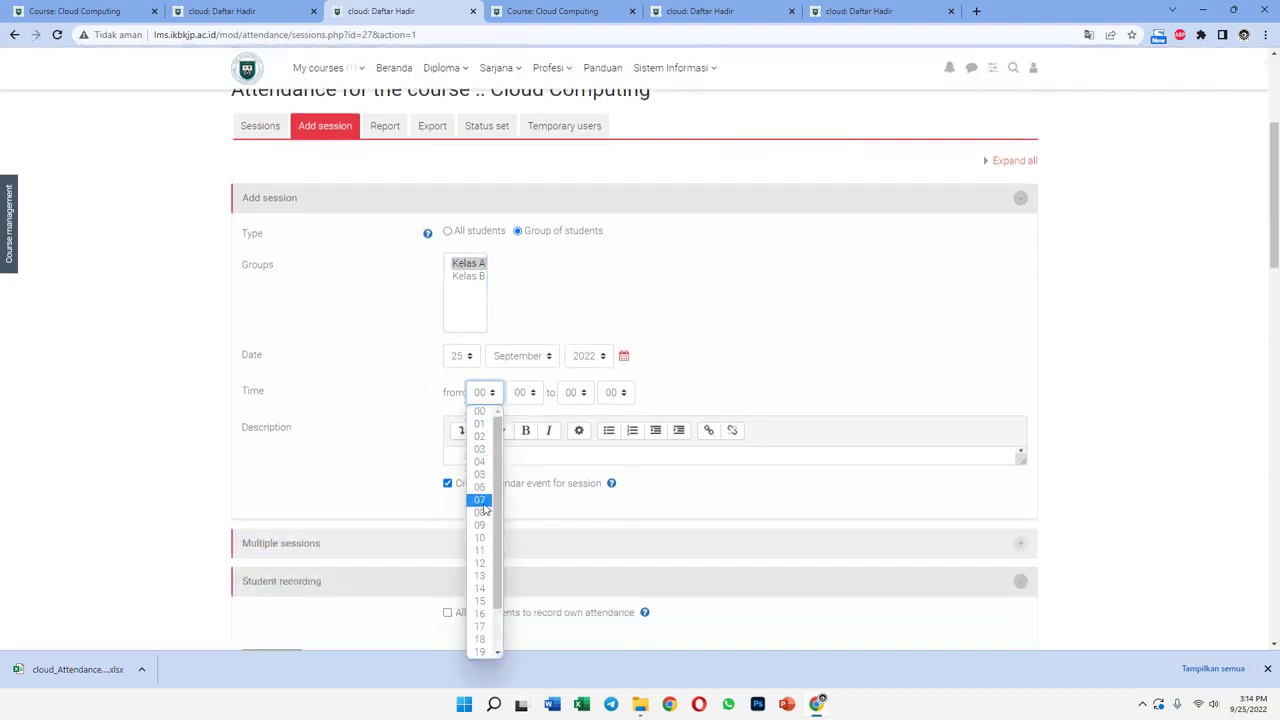
{"action": "left_click", "coordinate": [483, 505]}
{"action": "left_click", "coordinate": [524, 392]}
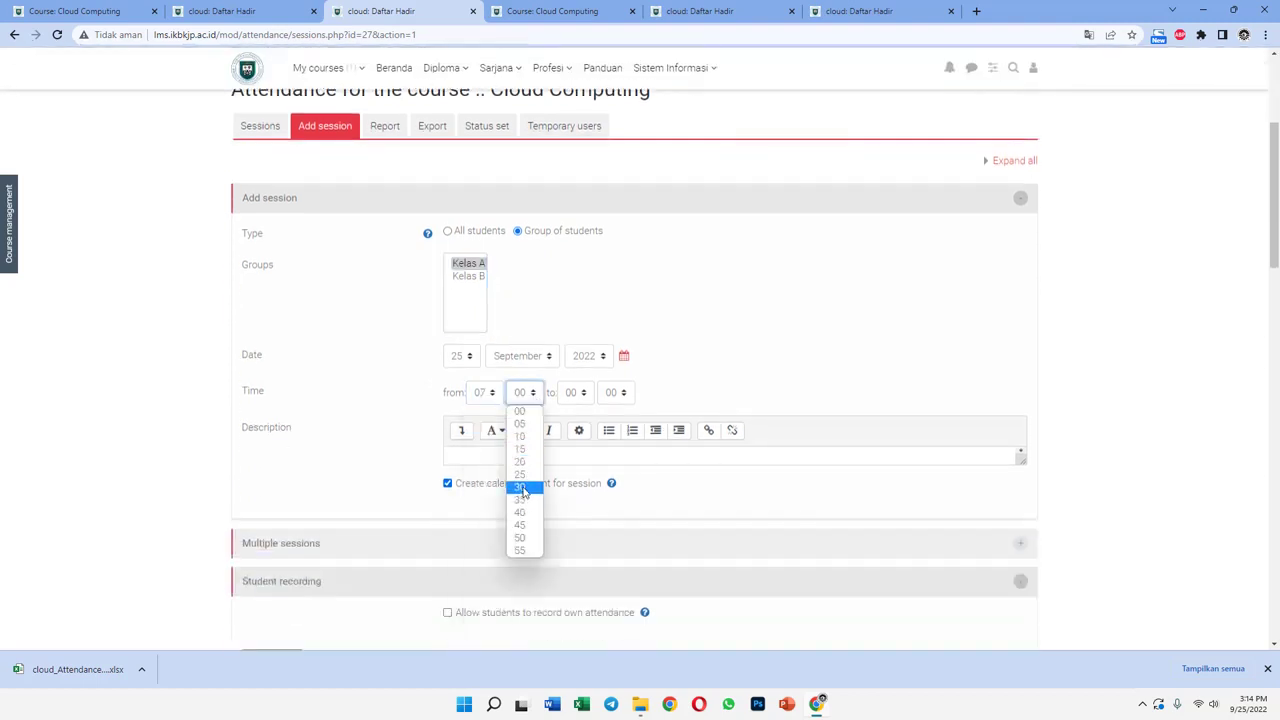
{"action": "left_click", "coordinate": [522, 488]}
{"action": "left_click", "coordinate": [575, 392]}
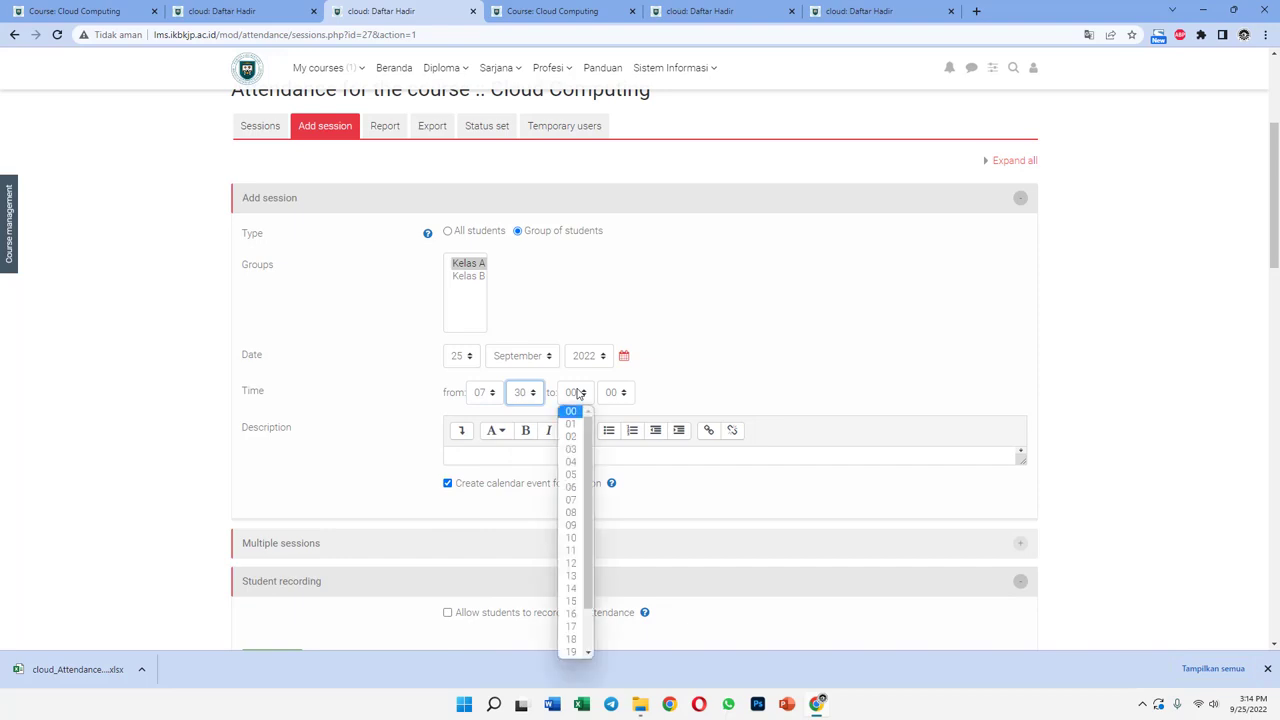
{"action": "left_click", "coordinate": [577, 527]}
{"action": "left_click", "coordinate": [615, 394]}
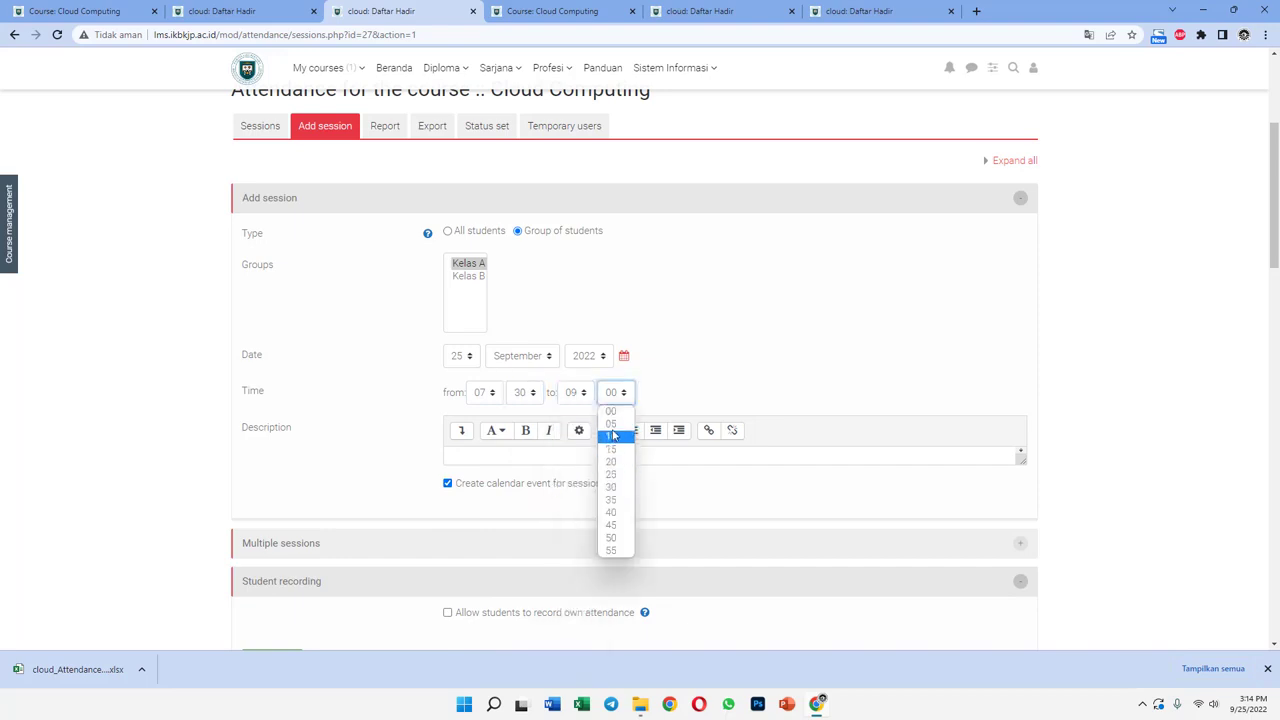
{"action": "left_click", "coordinate": [612, 437]}
Enable multiple sessions for Kelas A, repeating the session on Monday.
{"action": "scroll", "coordinate": [600, 438], "scroll_direction": "down", "scroll_amount": 3}
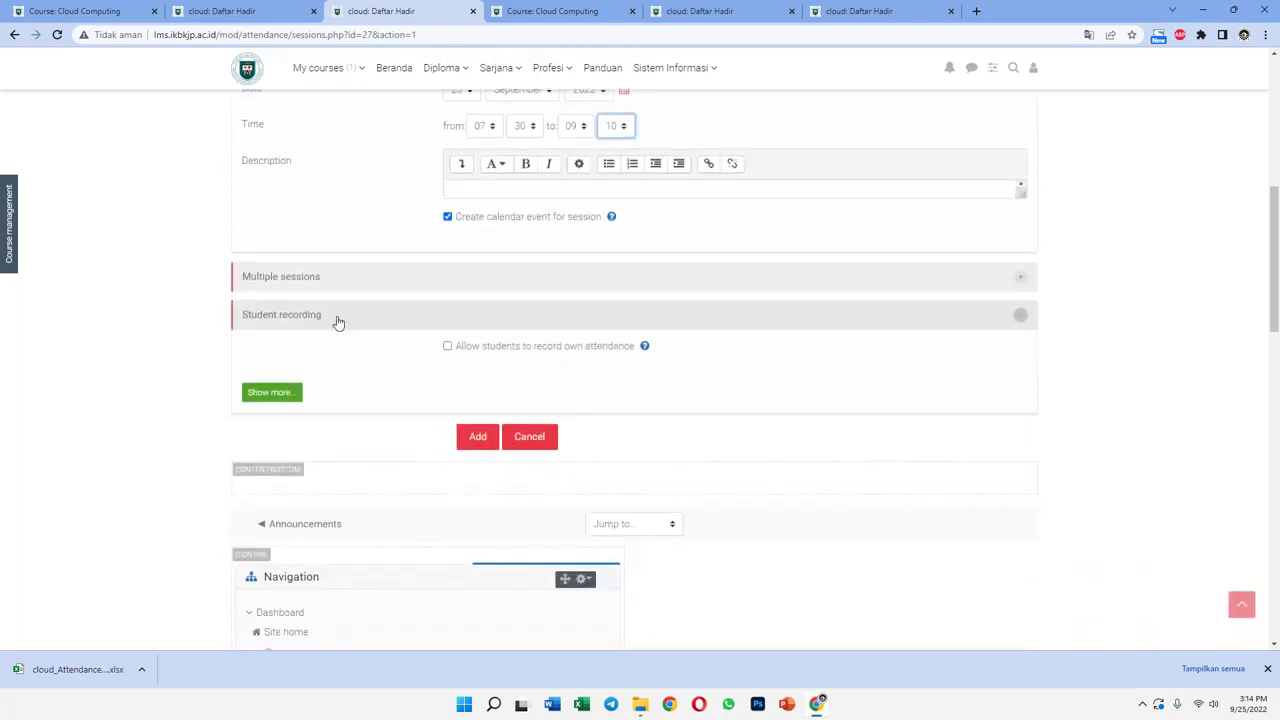
{"action": "left_click", "coordinate": [315, 285]}
{"action": "left_click", "coordinate": [470, 311]}
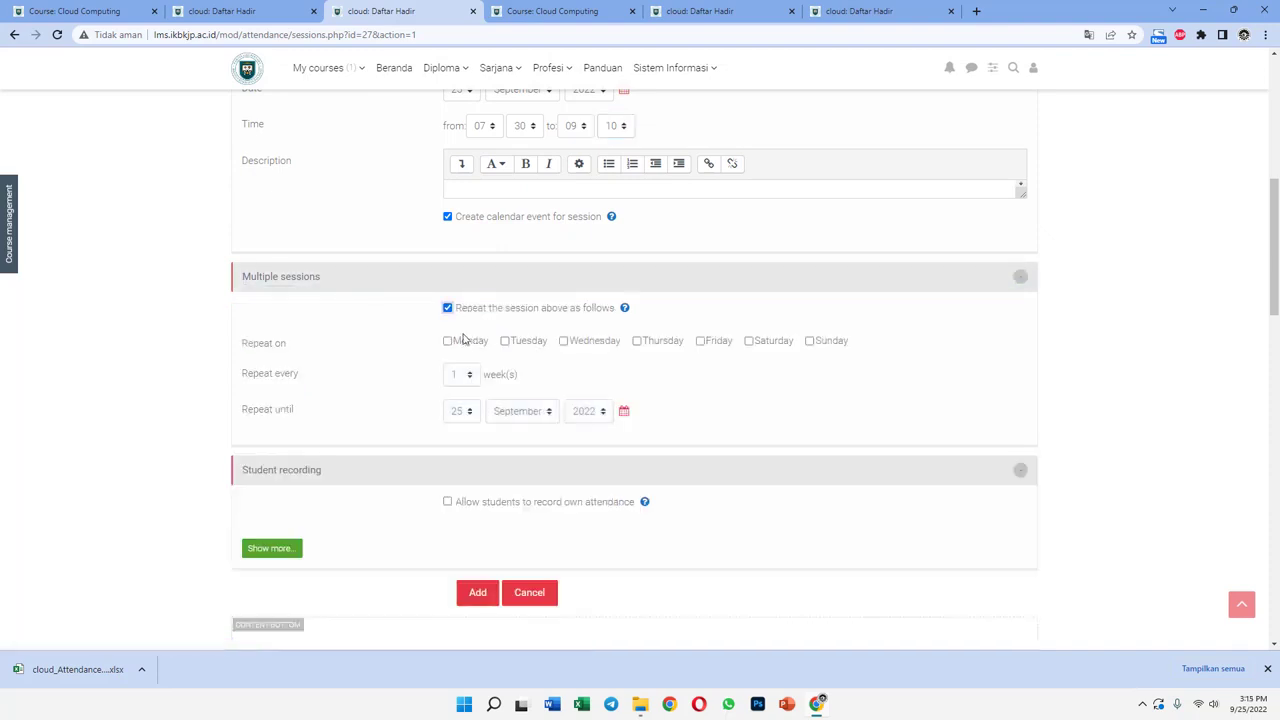
{"action": "left_click", "coordinate": [467, 341]}
Set the Kelas A sessions to repeat until 9 January 2023.
{"action": "left_click", "coordinate": [476, 416]}
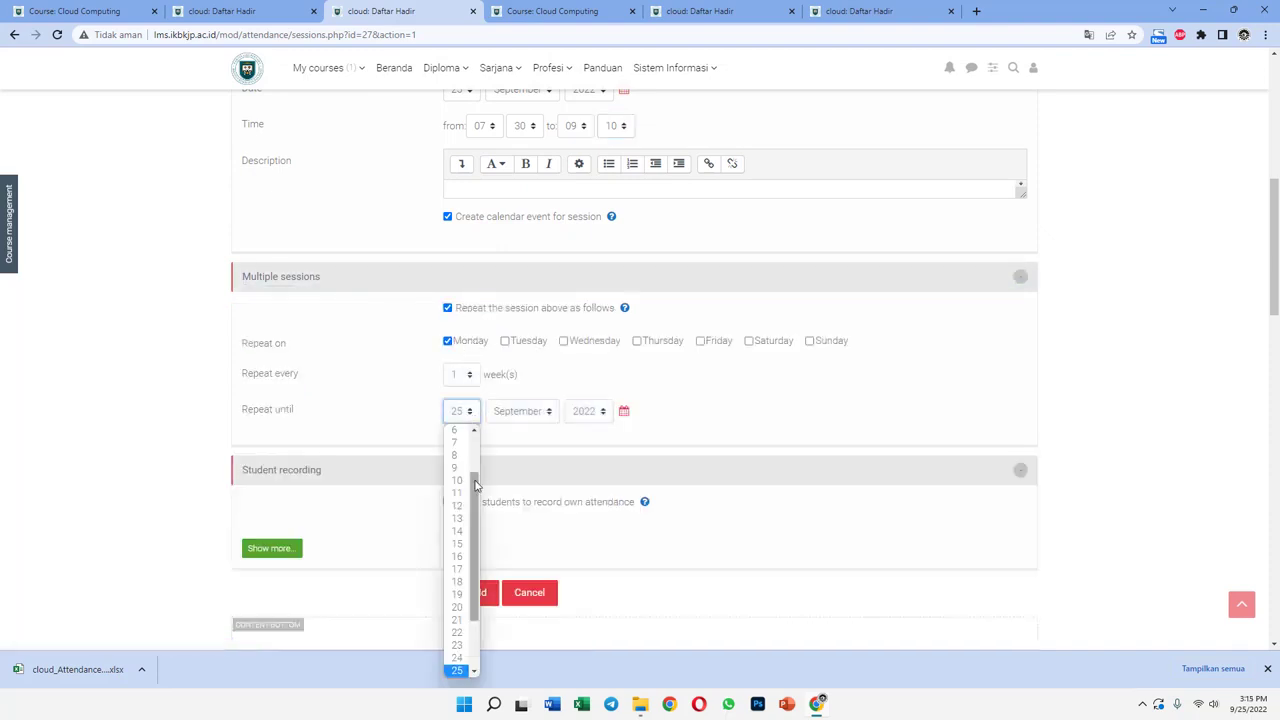
{"action": "scroll", "coordinate": [473, 462], "scroll_direction": "up", "scroll_amount": 2}
{"action": "left_click", "coordinate": [462, 531]}
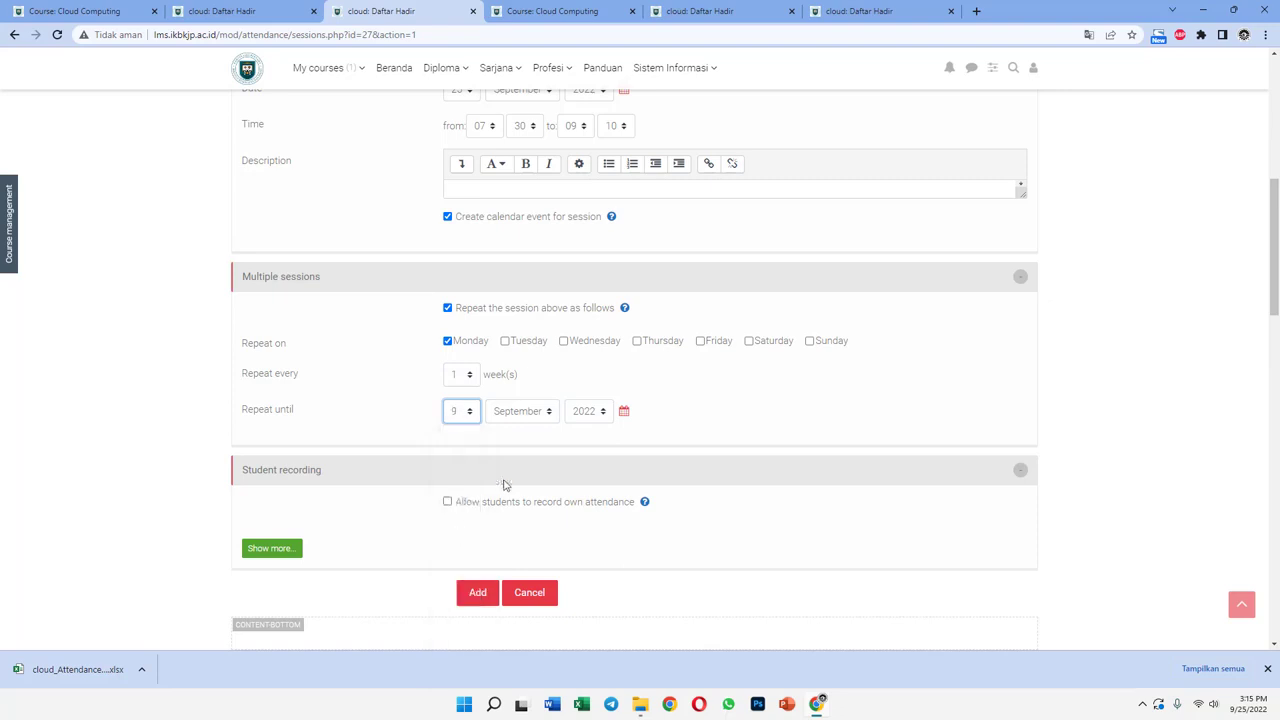
{"action": "left_click", "coordinate": [524, 414]}
{"action": "left_click", "coordinate": [511, 430]}
{"action": "left_click", "coordinate": [586, 411]}
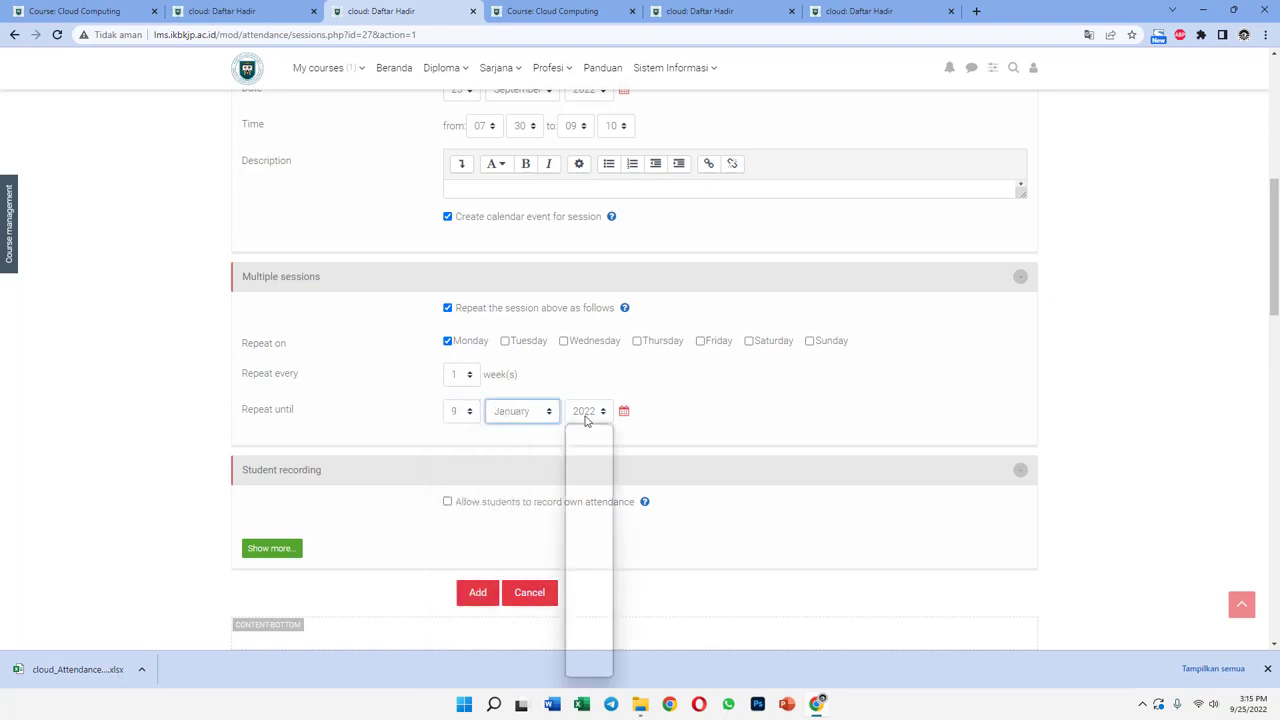
{"action": "scroll", "coordinate": [590, 530], "scroll_direction": "down", "scroll_amount": 3}
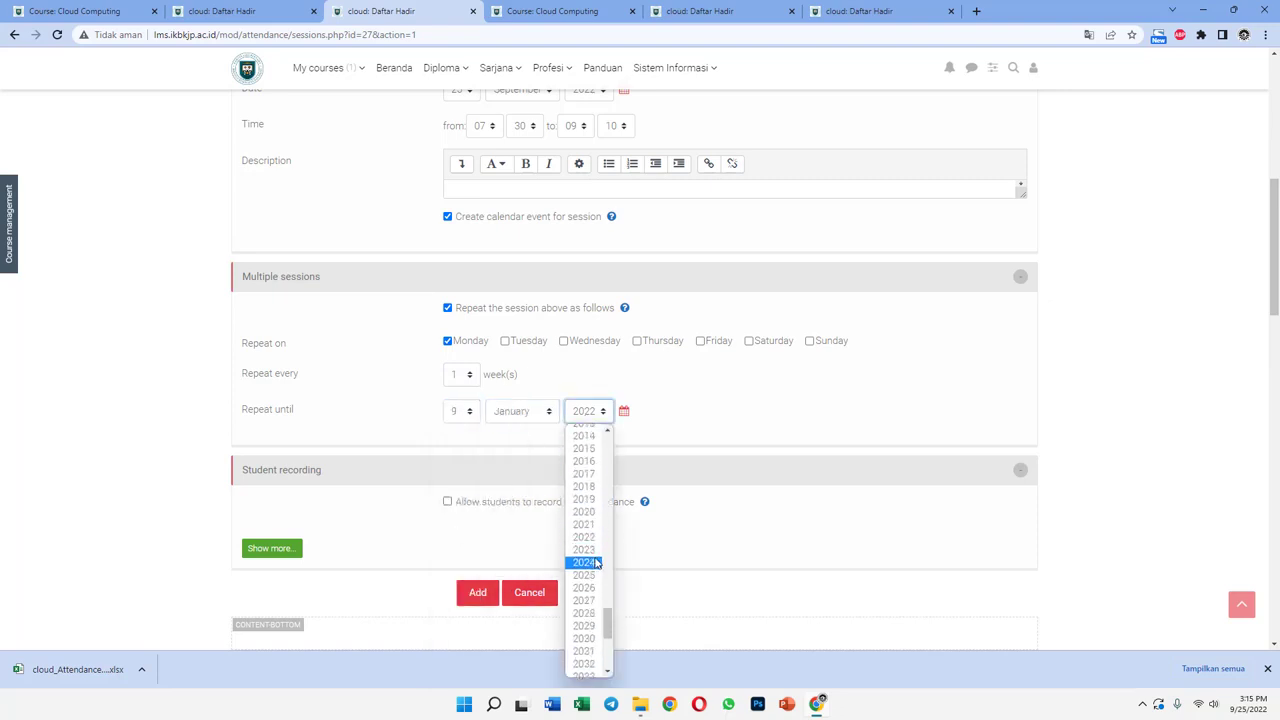
{"action": "left_click", "coordinate": [586, 560]}
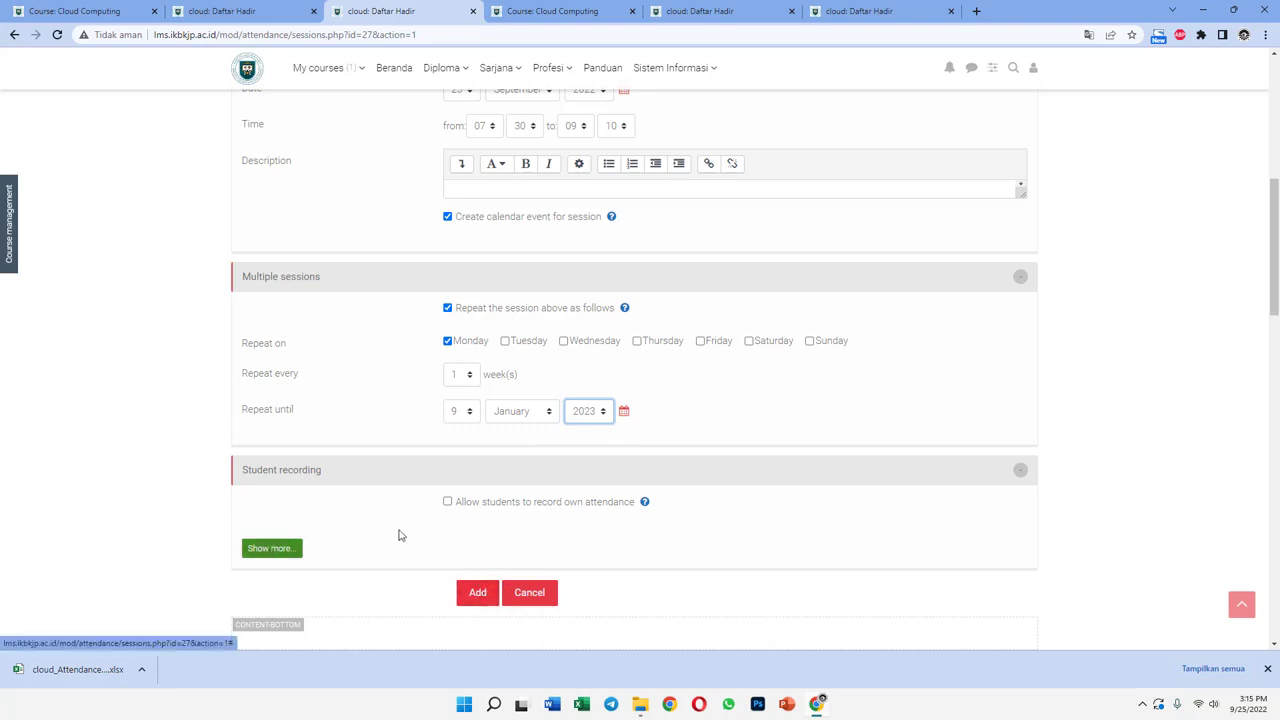
Allow students to record their own attendance, add the Kelas A sessions and look over the session list.
{"action": "left_click", "coordinate": [447, 502]}
{"action": "scroll", "coordinate": [455, 558], "scroll_direction": "down", "scroll_amount": 3}
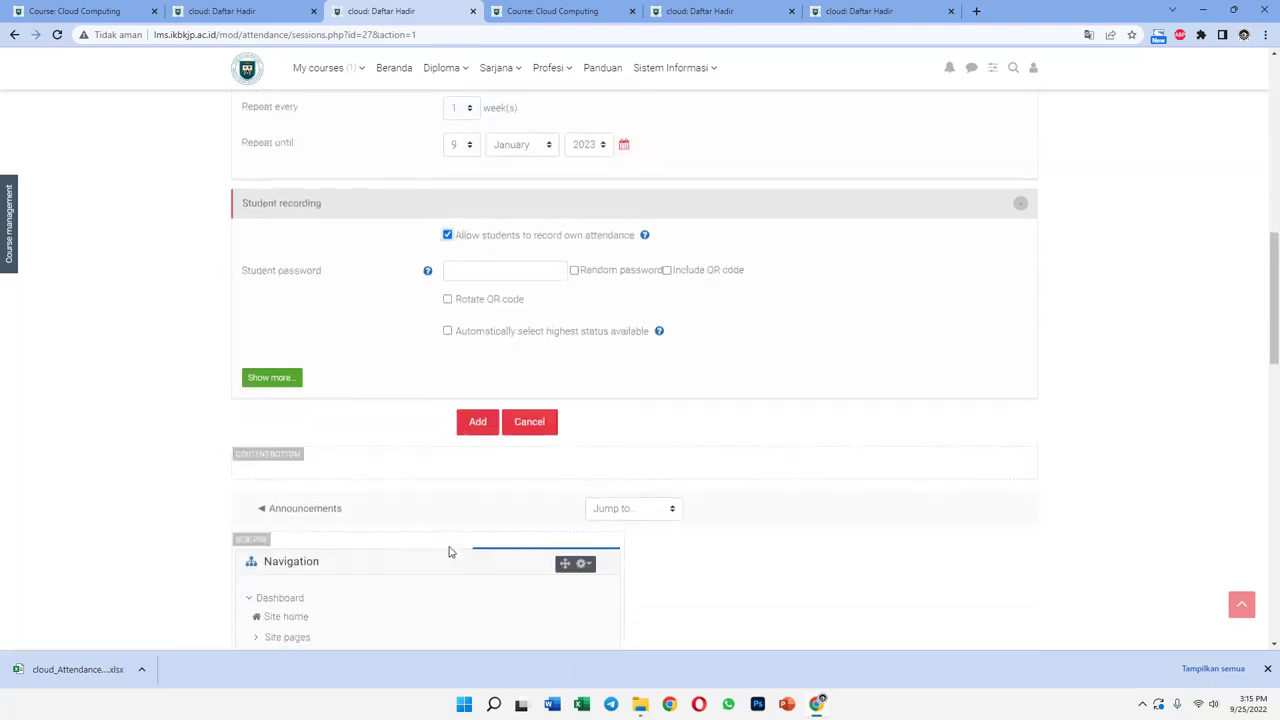
{"action": "left_click", "coordinate": [477, 436]}
{"action": "scroll", "coordinate": [486, 466], "scroll_direction": "down", "scroll_amount": 2}
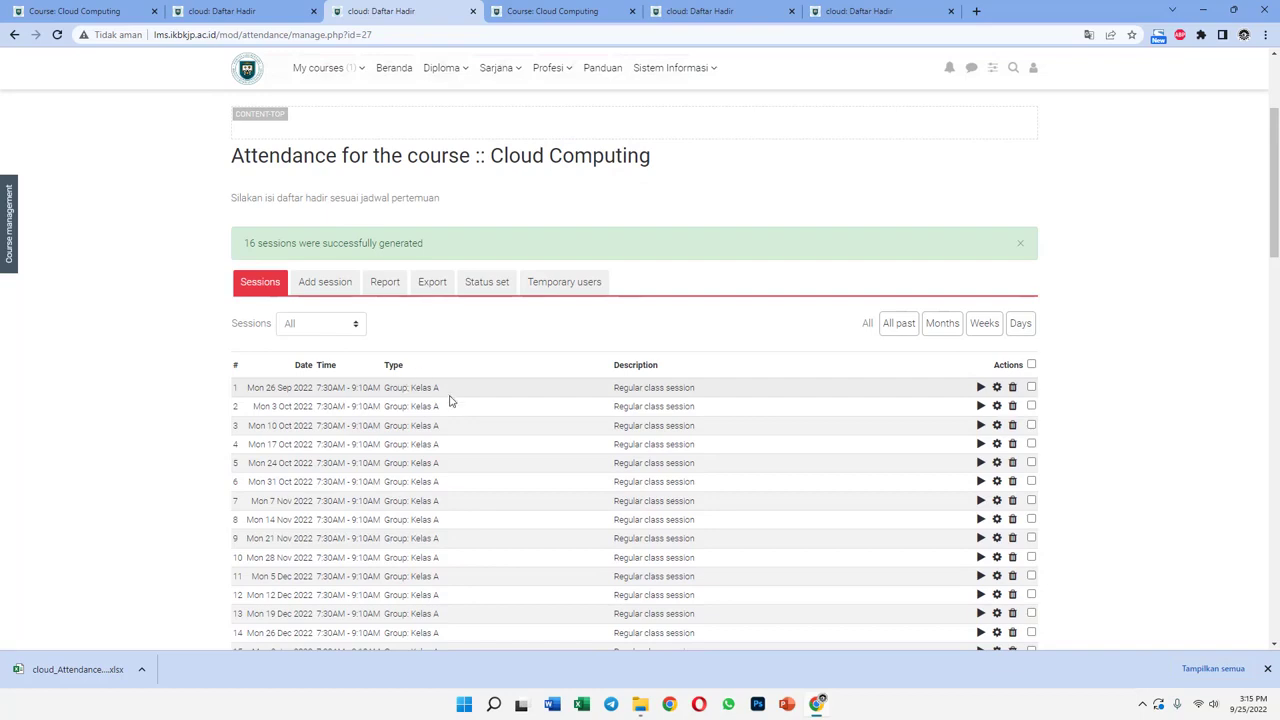
{"action": "scroll", "coordinate": [449, 401], "scroll_direction": "down", "scroll_amount": 2}
{"action": "scroll", "coordinate": [446, 403], "scroll_direction": "up", "scroll_amount": 2}
Start another new session form and assign the session to the student group Kelas B.
{"action": "left_click", "coordinate": [336, 285]}
{"action": "scroll", "coordinate": [403, 417], "scroll_direction": "down", "scroll_amount": 1}
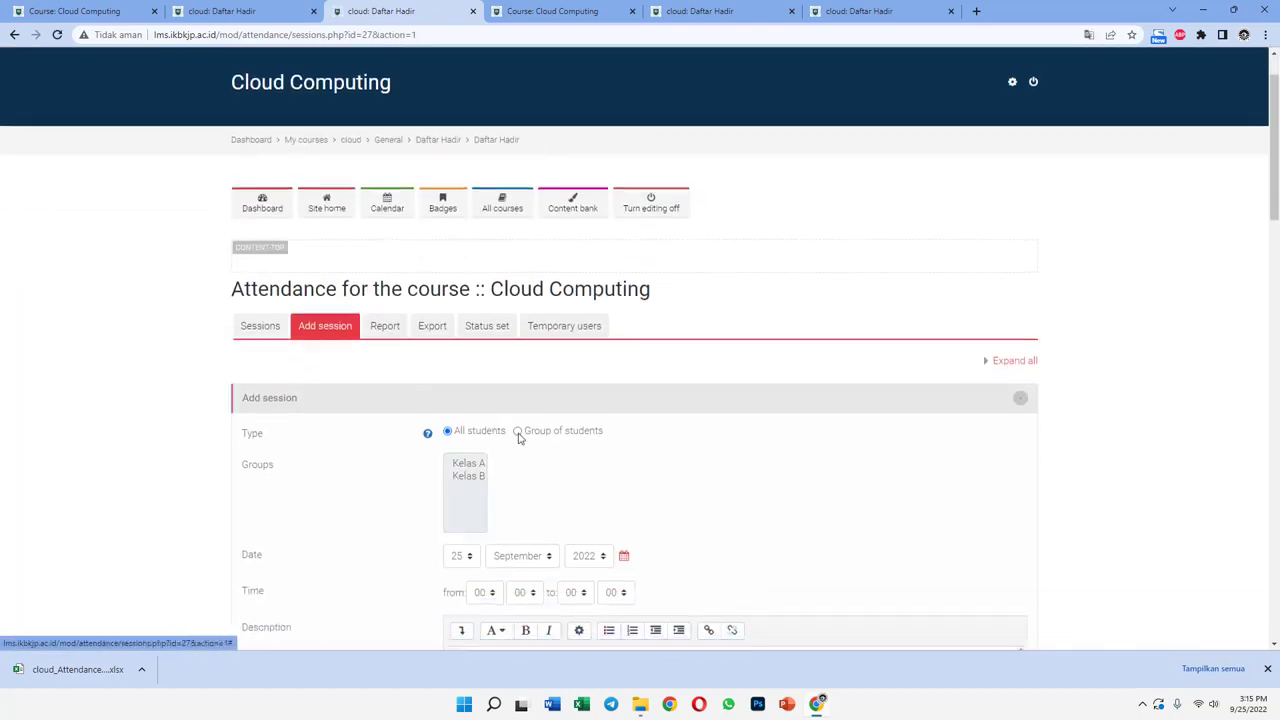
{"action": "left_click", "coordinate": [518, 432]}
{"action": "left_click", "coordinate": [472, 477]}
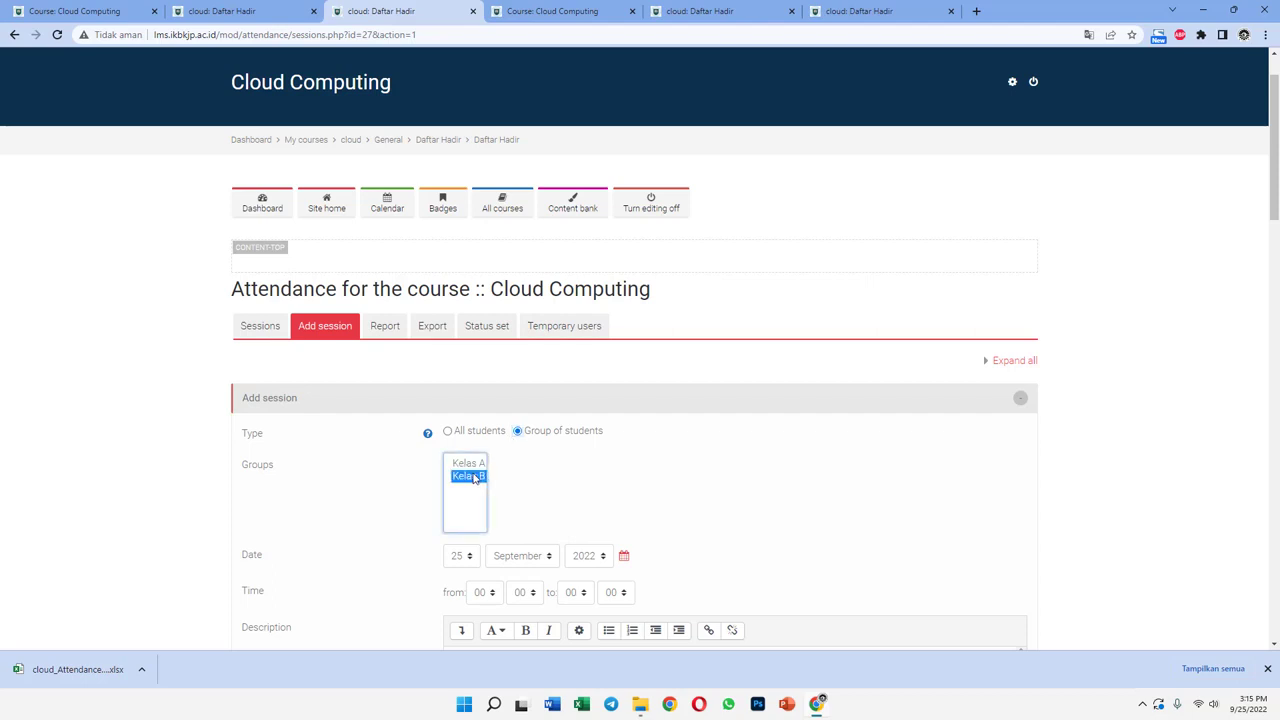
Set the Kelas B session time from 10:00 to 12:10.
{"action": "scroll", "coordinate": [481, 366], "scroll_direction": "down", "scroll_amount": 2}
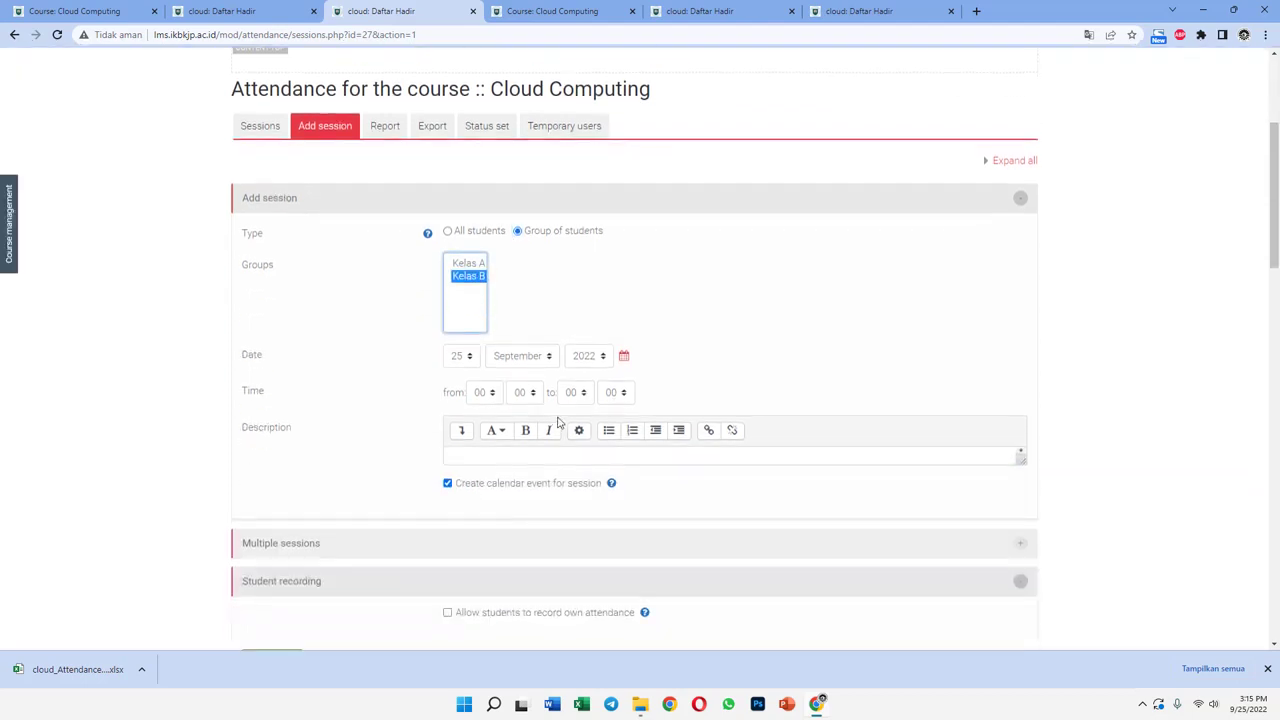
{"action": "left_click", "coordinate": [485, 395]}
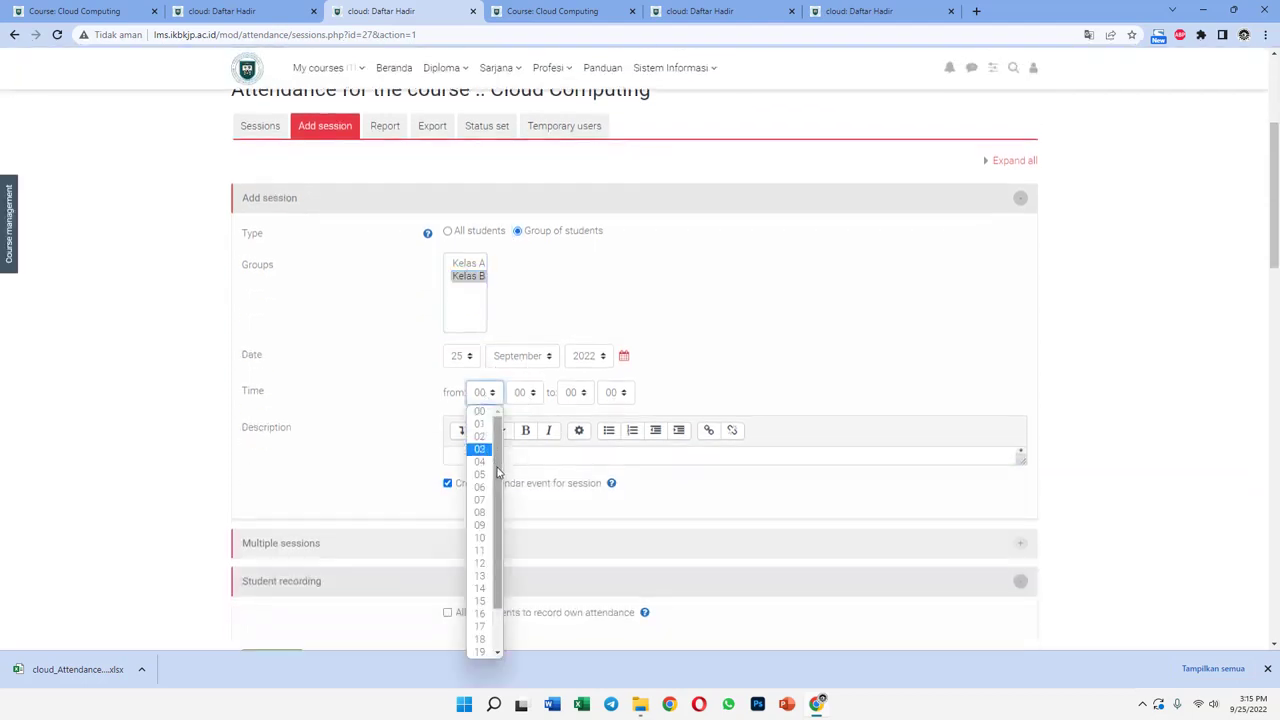
{"action": "left_click", "coordinate": [487, 540]}
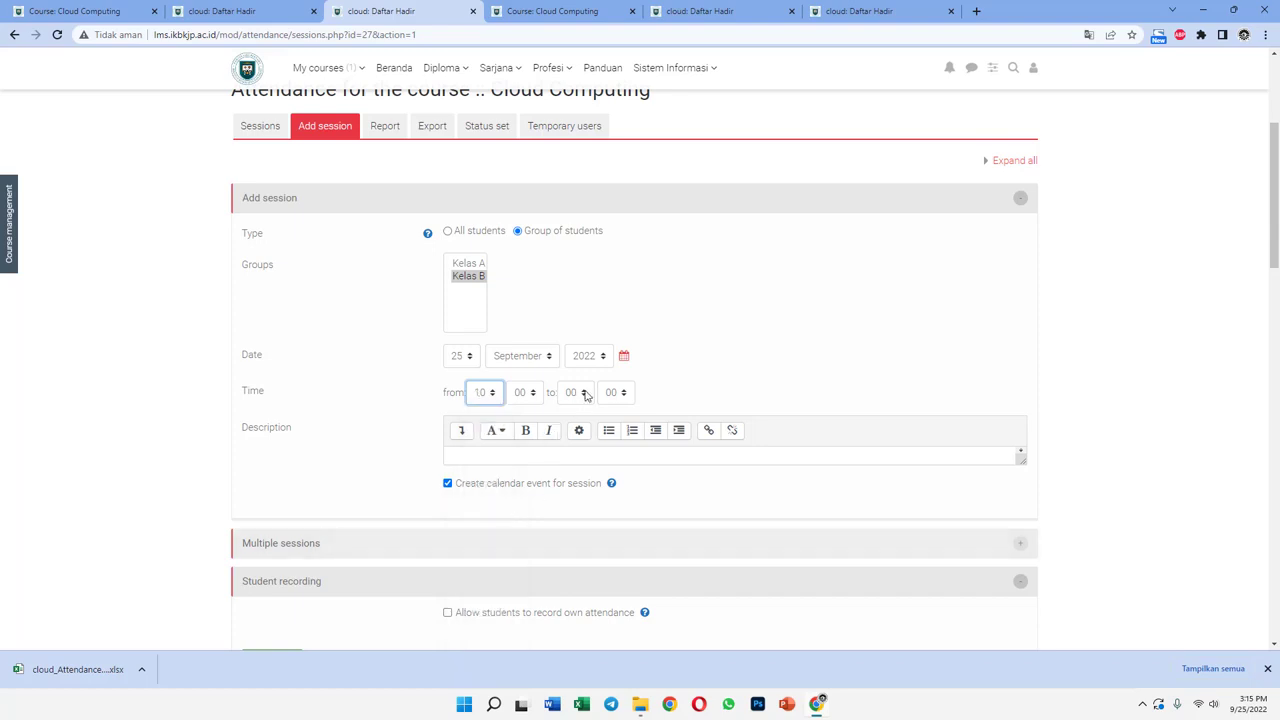
{"action": "left_click", "coordinate": [584, 394]}
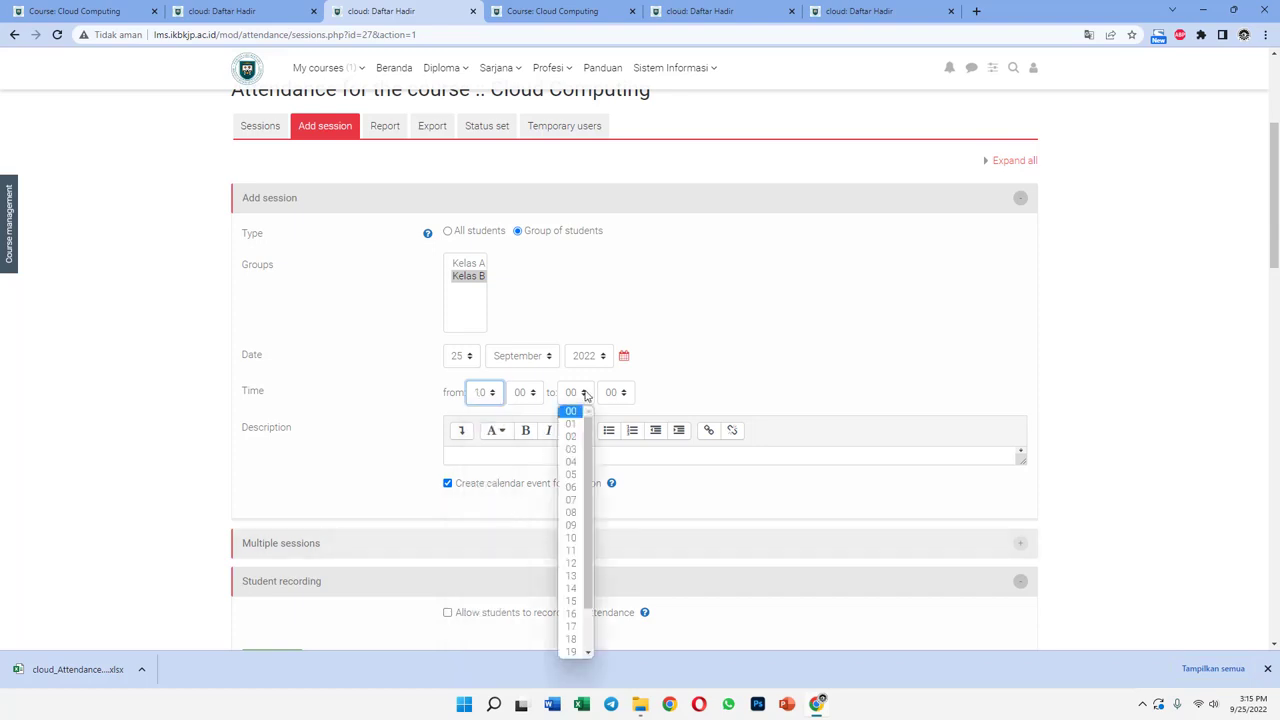
{"action": "left_click", "coordinate": [572, 567]}
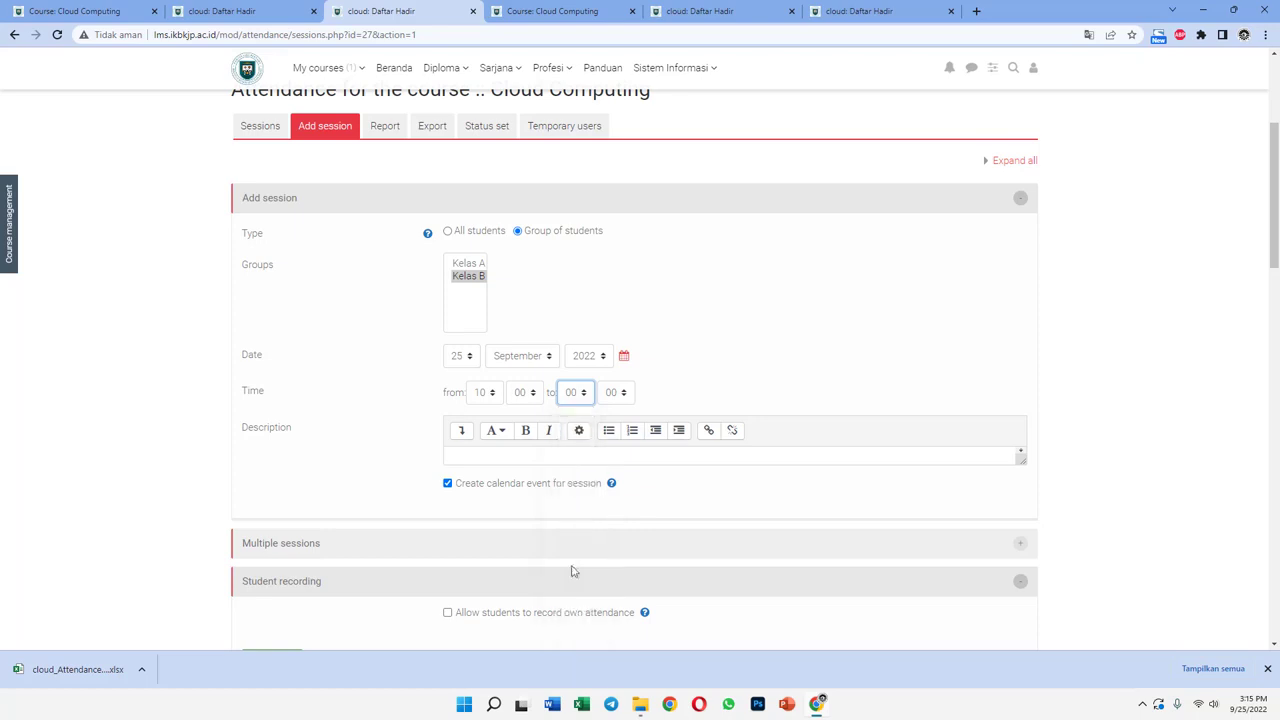
{"action": "left_click", "coordinate": [620, 393]}
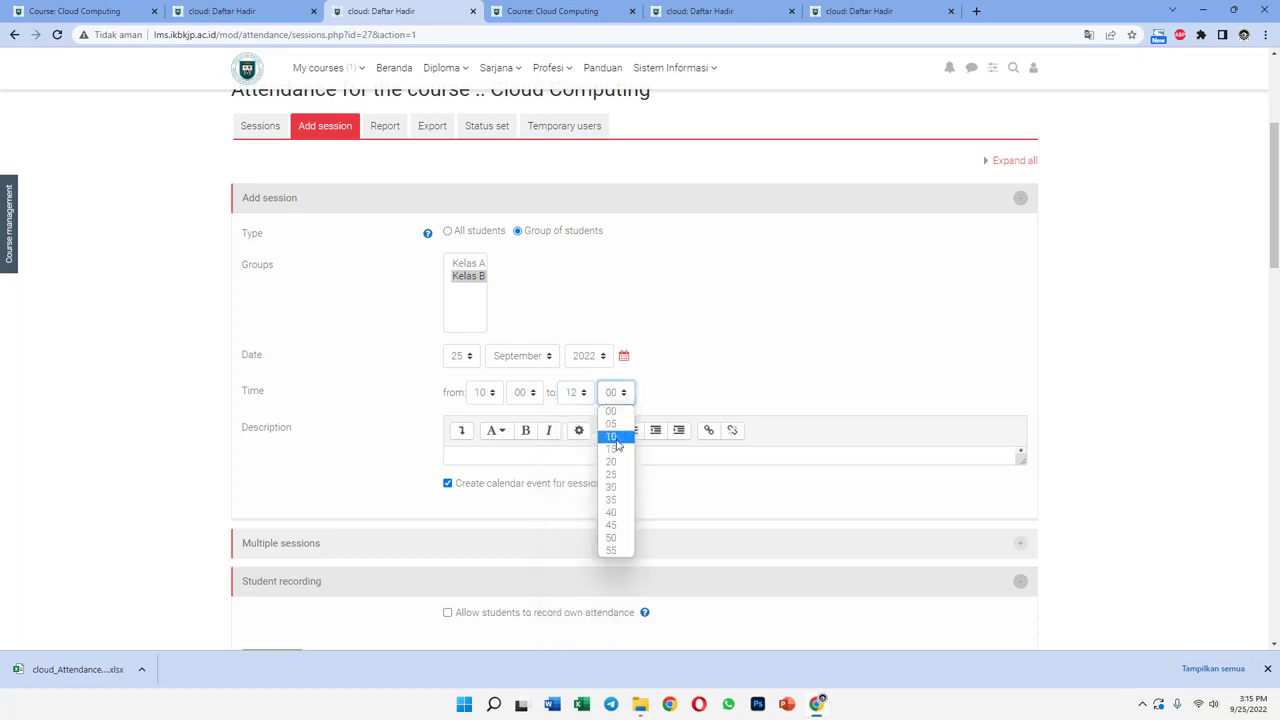
{"action": "left_click", "coordinate": [617, 443]}
Enable multiple sessions for Kelas B, repeating the session on Tuesday.
{"action": "scroll", "coordinate": [585, 487], "scroll_direction": "down", "scroll_amount": 1}
{"action": "scroll", "coordinate": [585, 487], "scroll_direction": "down", "scroll_amount": 3}
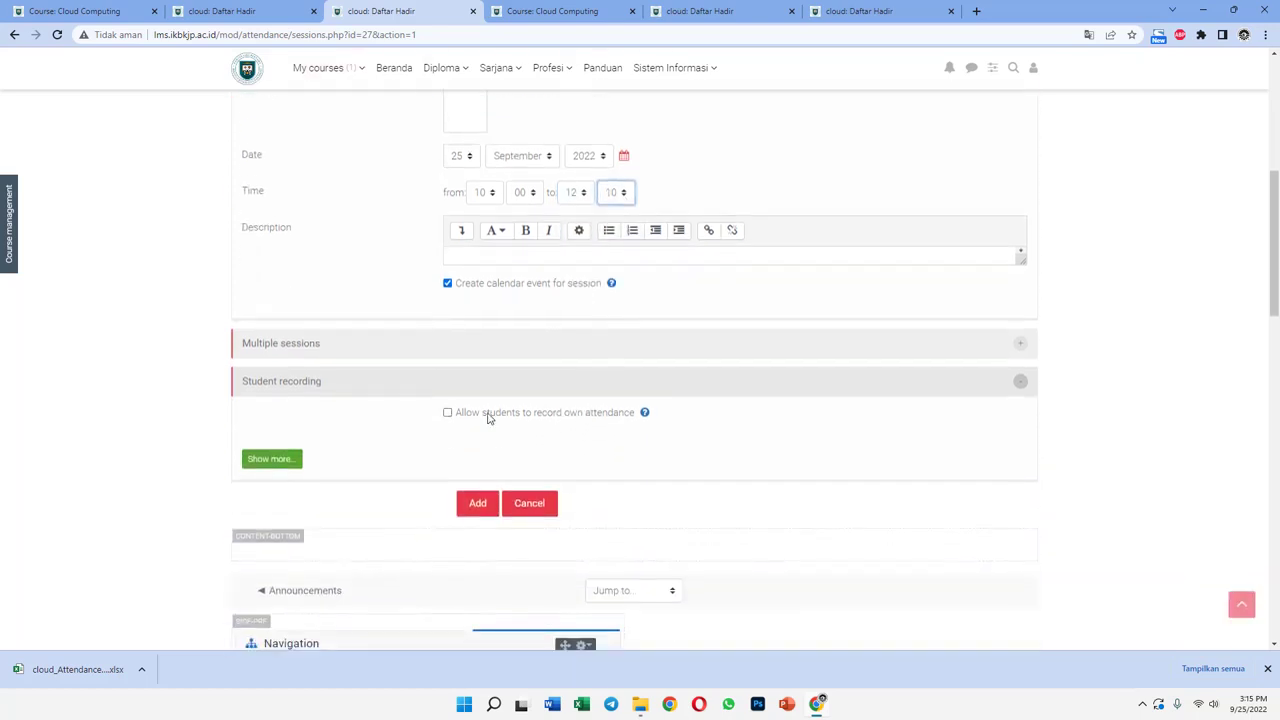
{"action": "left_click", "coordinate": [349, 350]}
{"action": "left_click", "coordinate": [448, 375]}
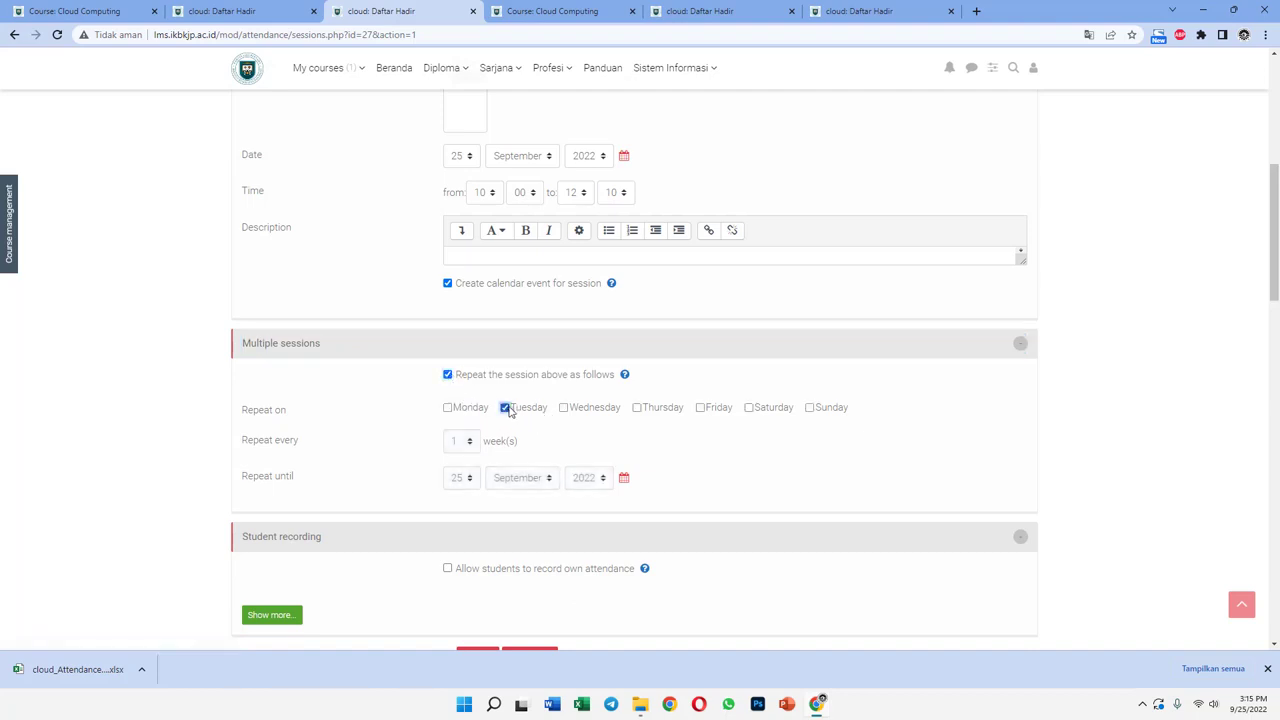
Set the Kelas B sessions to repeat until 10 January 2023.
{"action": "scroll", "coordinate": [500, 429], "scroll_direction": "down", "scroll_amount": 1}
{"action": "left_click", "coordinate": [458, 410]}
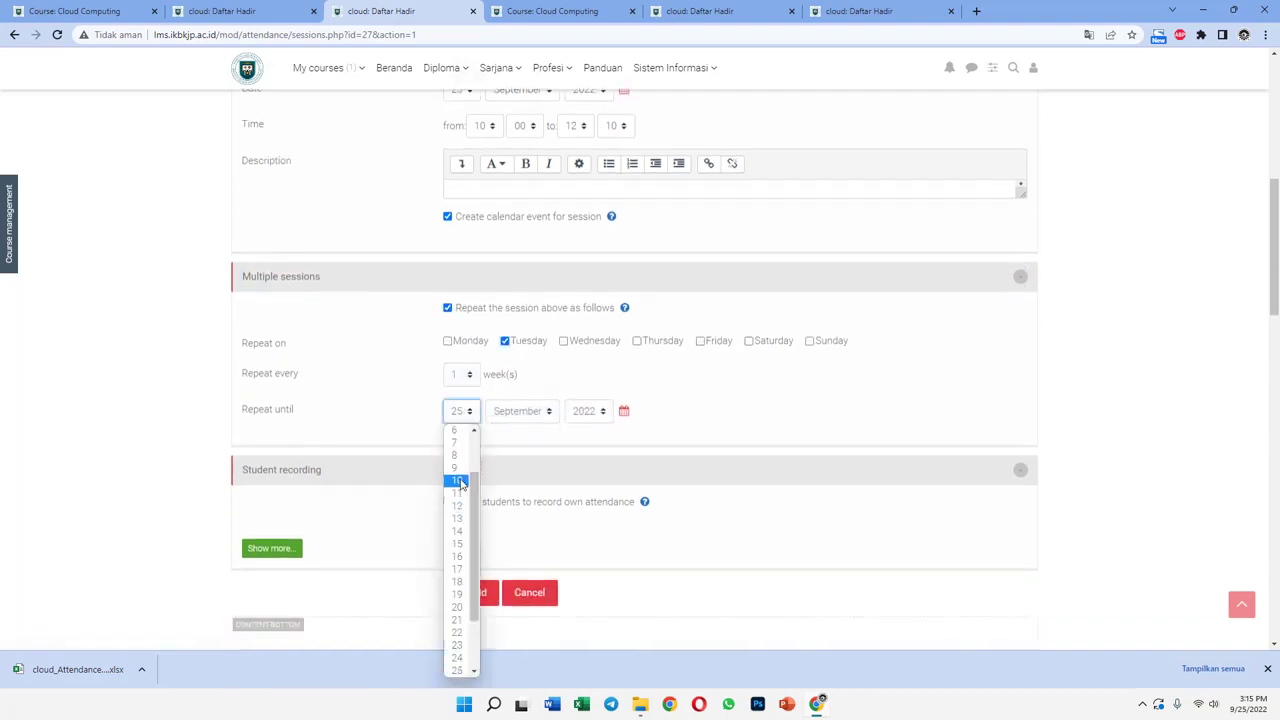
{"action": "left_click", "coordinate": [459, 482]}
{"action": "left_click", "coordinate": [532, 418]}
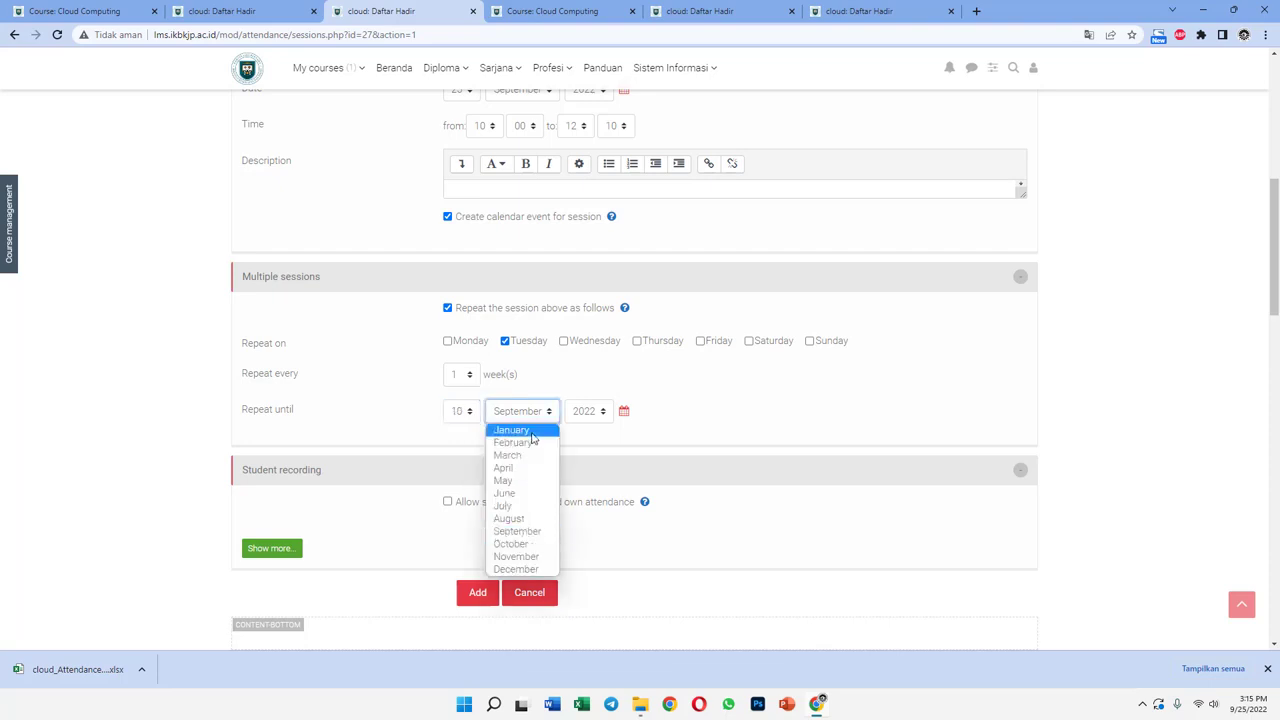
{"action": "left_click", "coordinate": [532, 435]}
{"action": "left_click", "coordinate": [588, 411]}
{"action": "scroll", "coordinate": [592, 540], "scroll_direction": "up", "scroll_amount": 2}
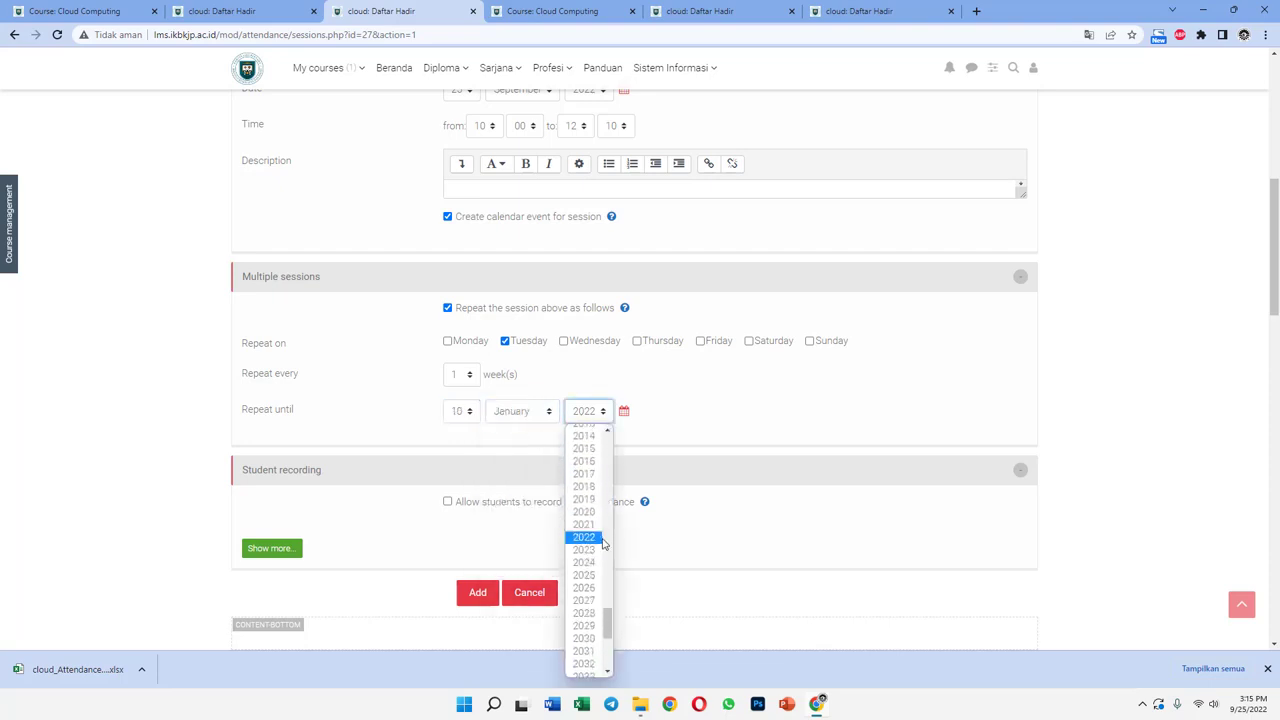
{"action": "left_click", "coordinate": [588, 550]}
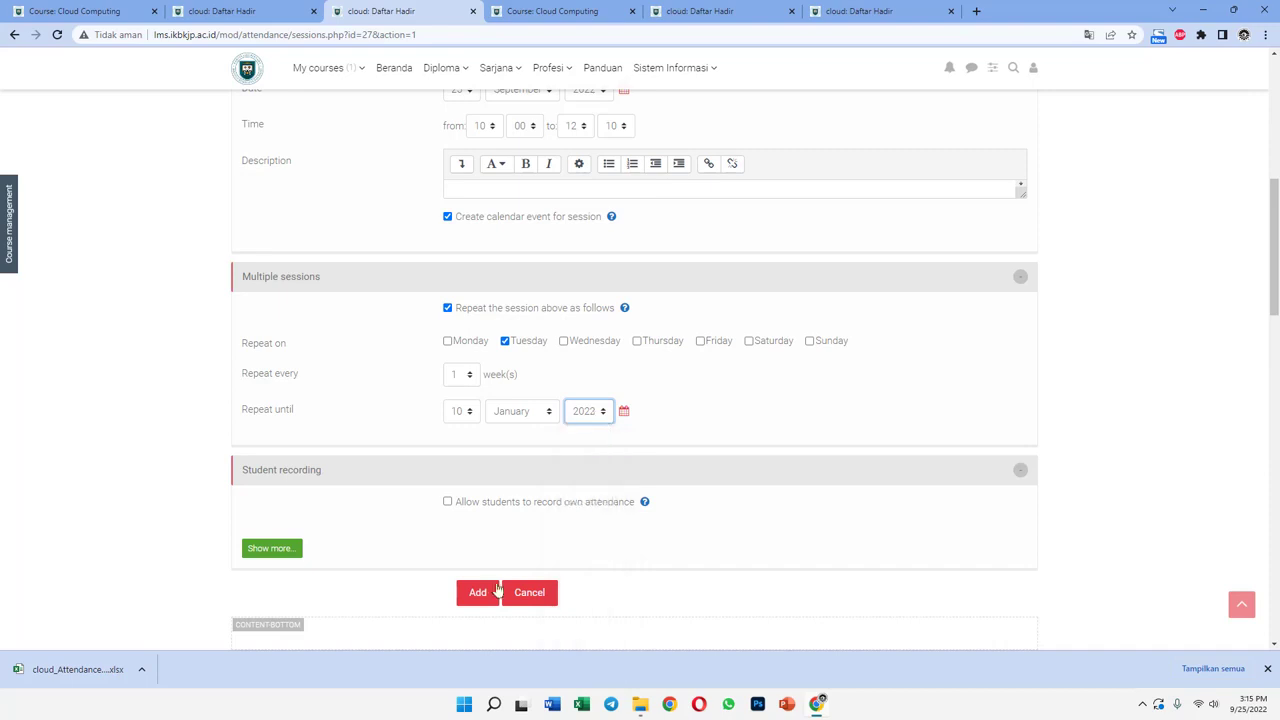
Allow students to record their own attendance and add the Kelas B sessions.
{"action": "left_click", "coordinate": [447, 501]}
{"action": "scroll", "coordinate": [475, 530], "scroll_direction": "down", "scroll_amount": 3}
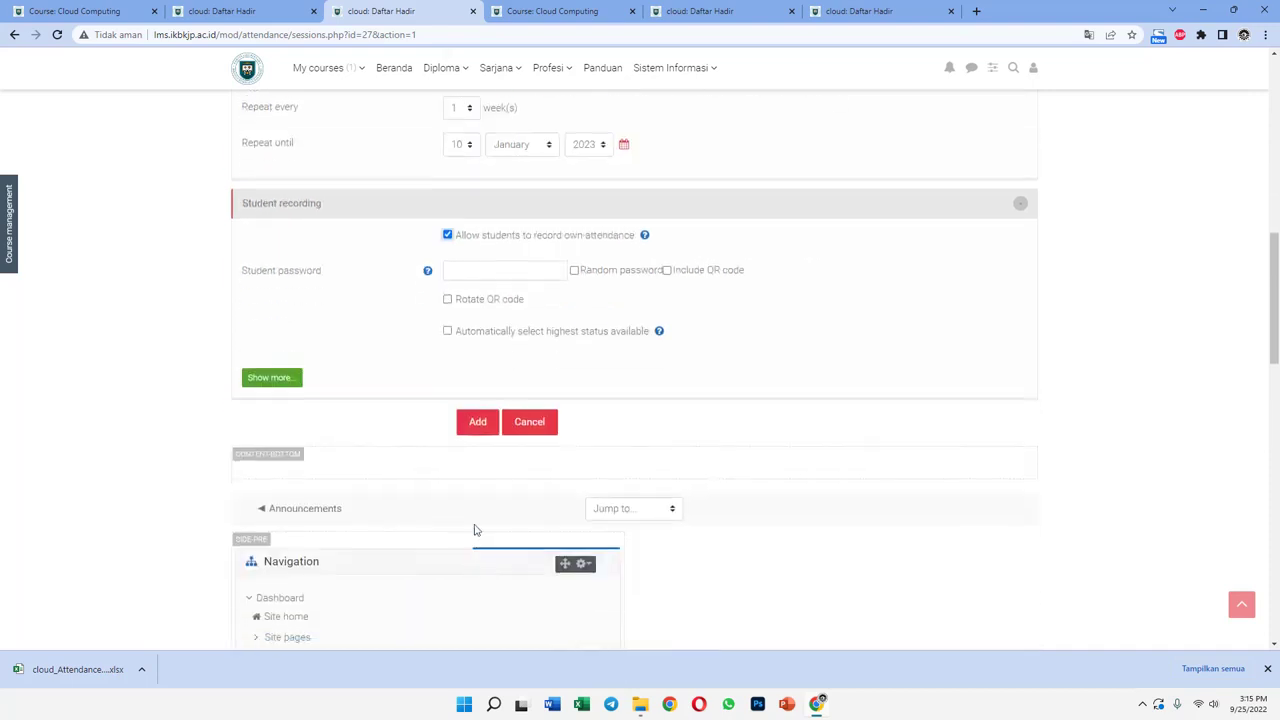
{"action": "left_click", "coordinate": [479, 432]}
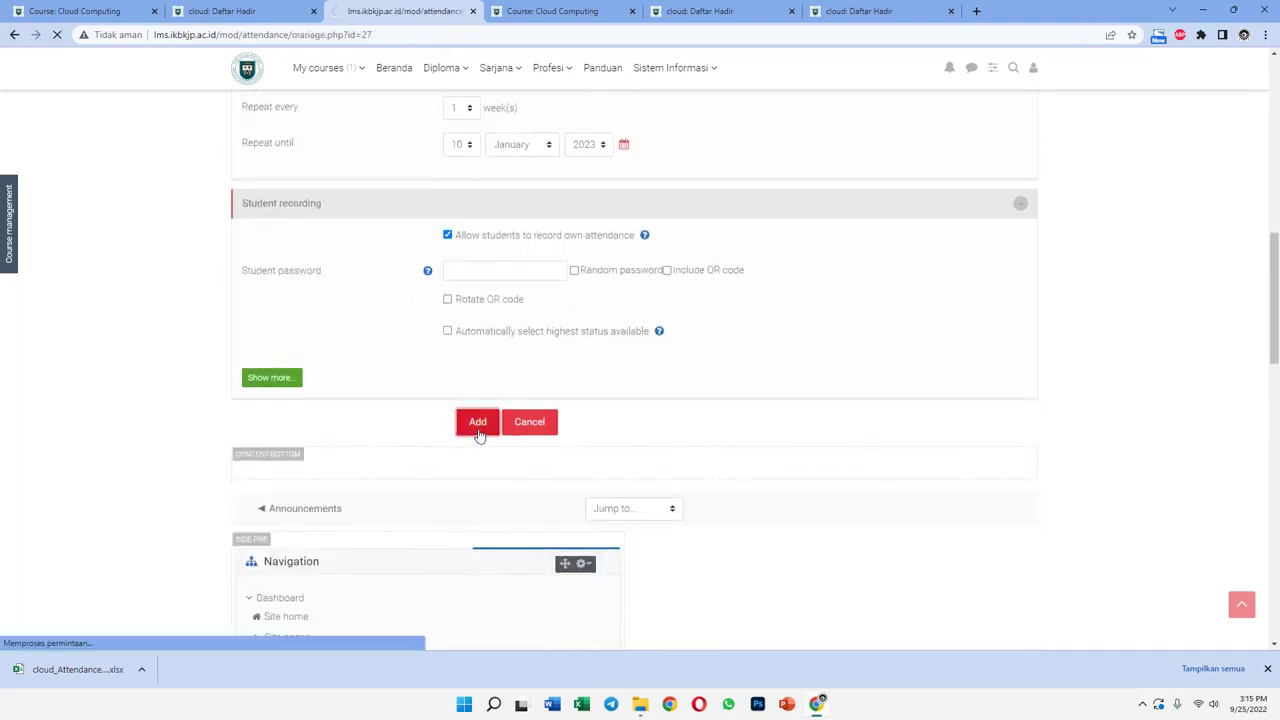
Filter the Daftar Hadir session list to Group: Kelas A and review its sessions.
{"action": "scroll", "coordinate": [529, 505], "scroll_direction": "down", "scroll_amount": 3}
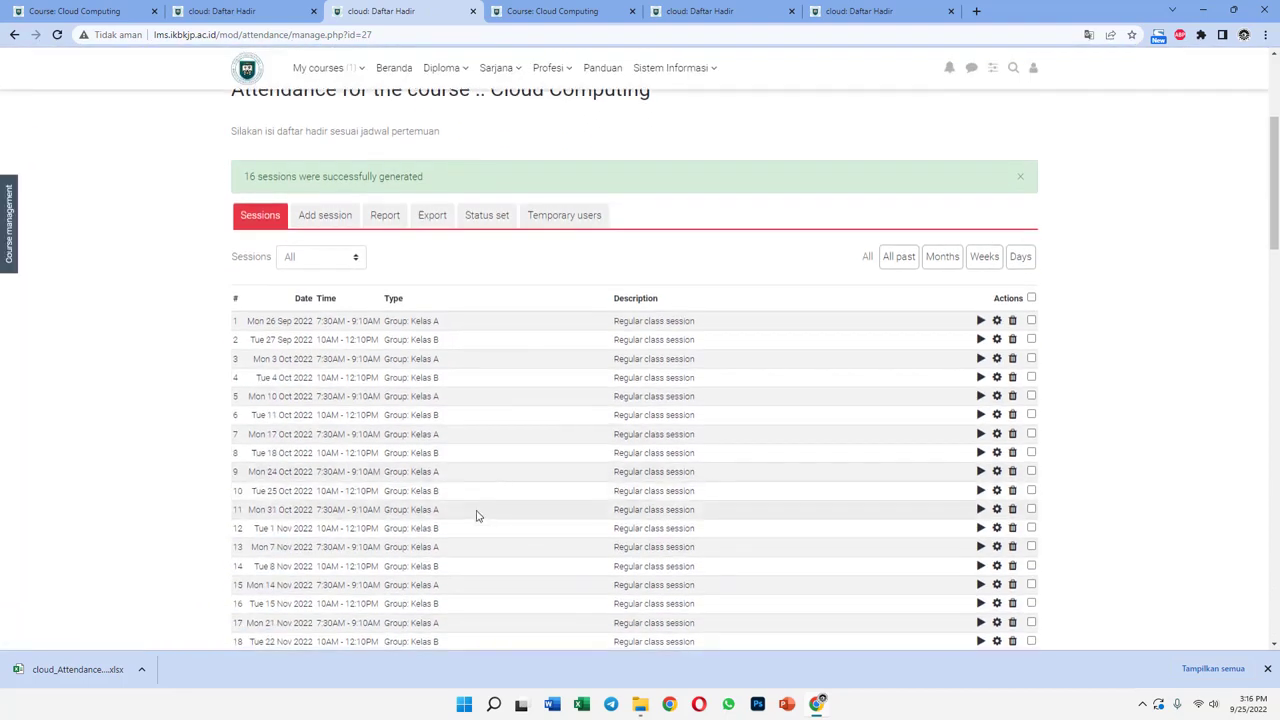
{"action": "left_click", "coordinate": [330, 262]}
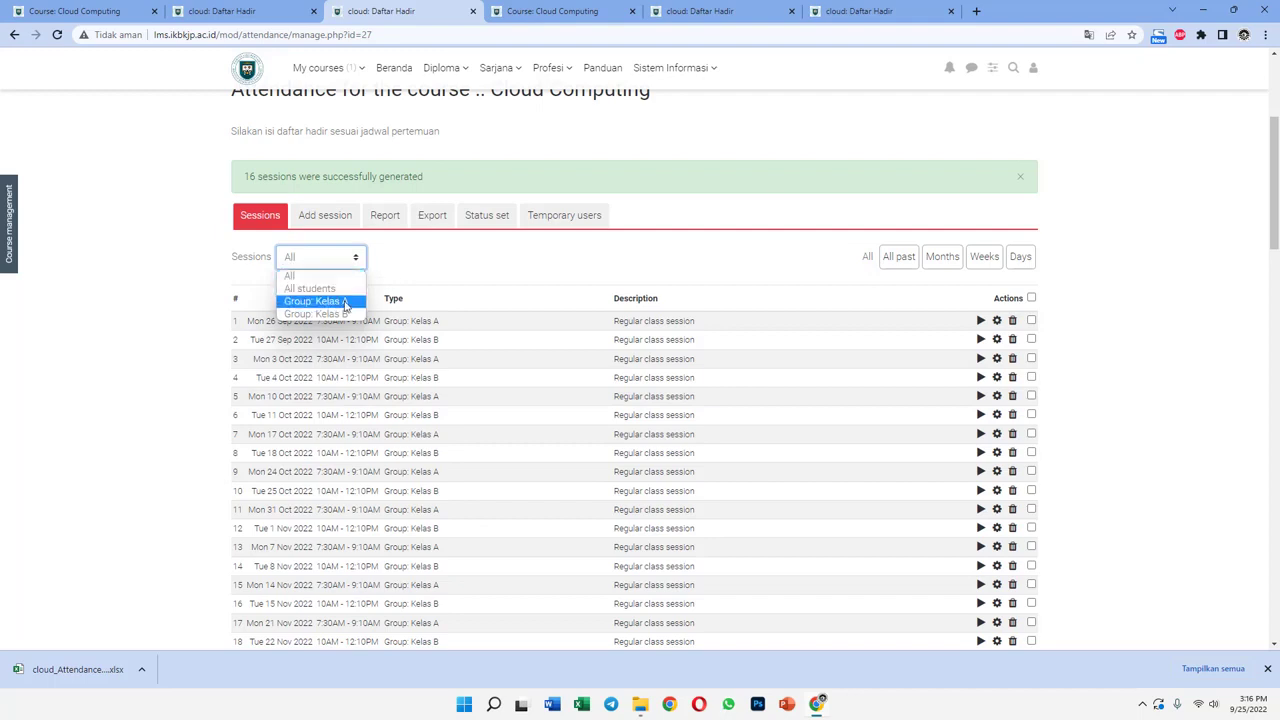
{"action": "left_click", "coordinate": [345, 301]}
{"action": "scroll", "coordinate": [428, 461], "scroll_direction": "down", "scroll_amount": 2}
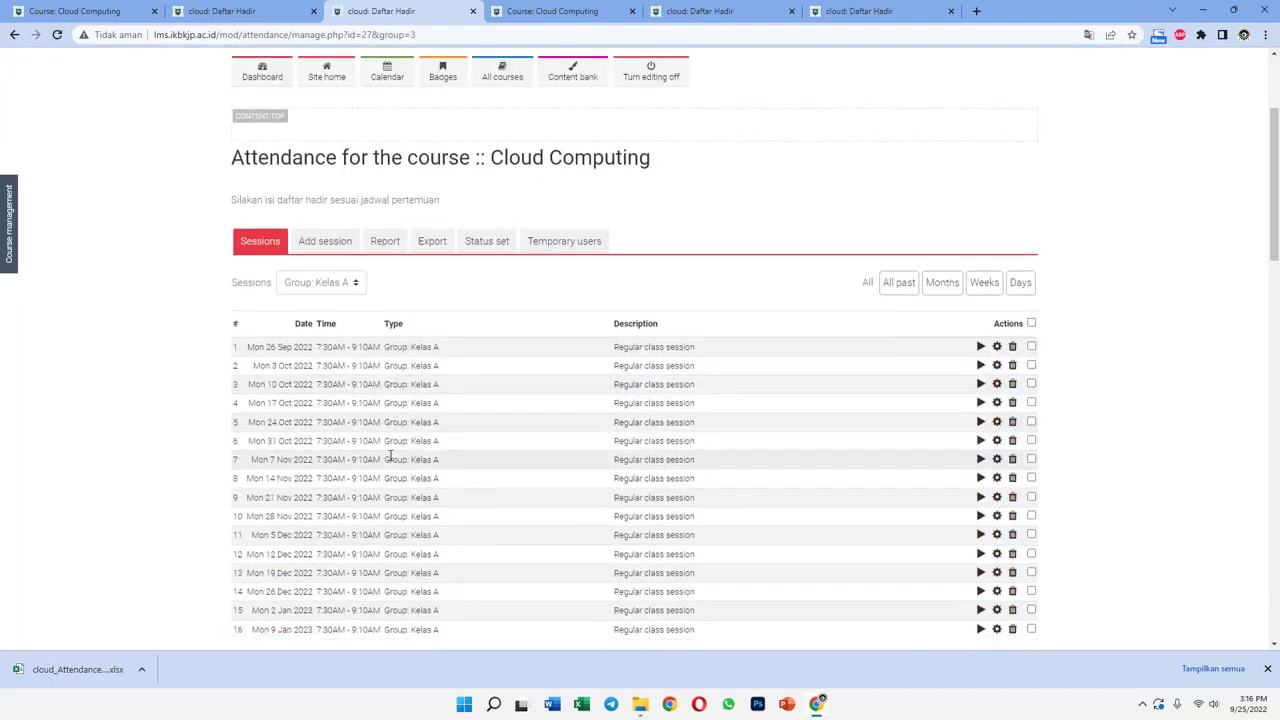
{"action": "scroll", "coordinate": [446, 423], "scroll_direction": "down", "scroll_amount": 2}
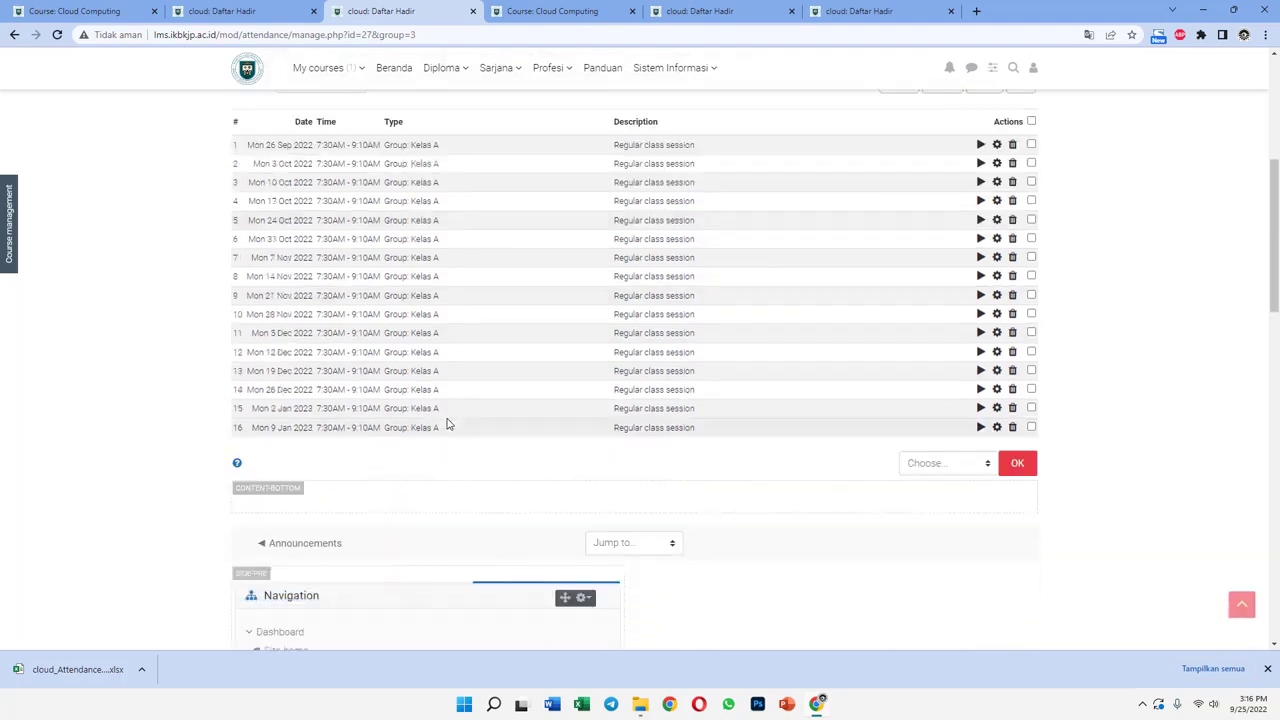
Switch the session list filter to Group: Kelas B.
{"action": "scroll", "coordinate": [446, 423], "scroll_direction": "up", "scroll_amount": 2}
{"action": "left_click", "coordinate": [348, 282]}
{"action": "left_click", "coordinate": [335, 337]}
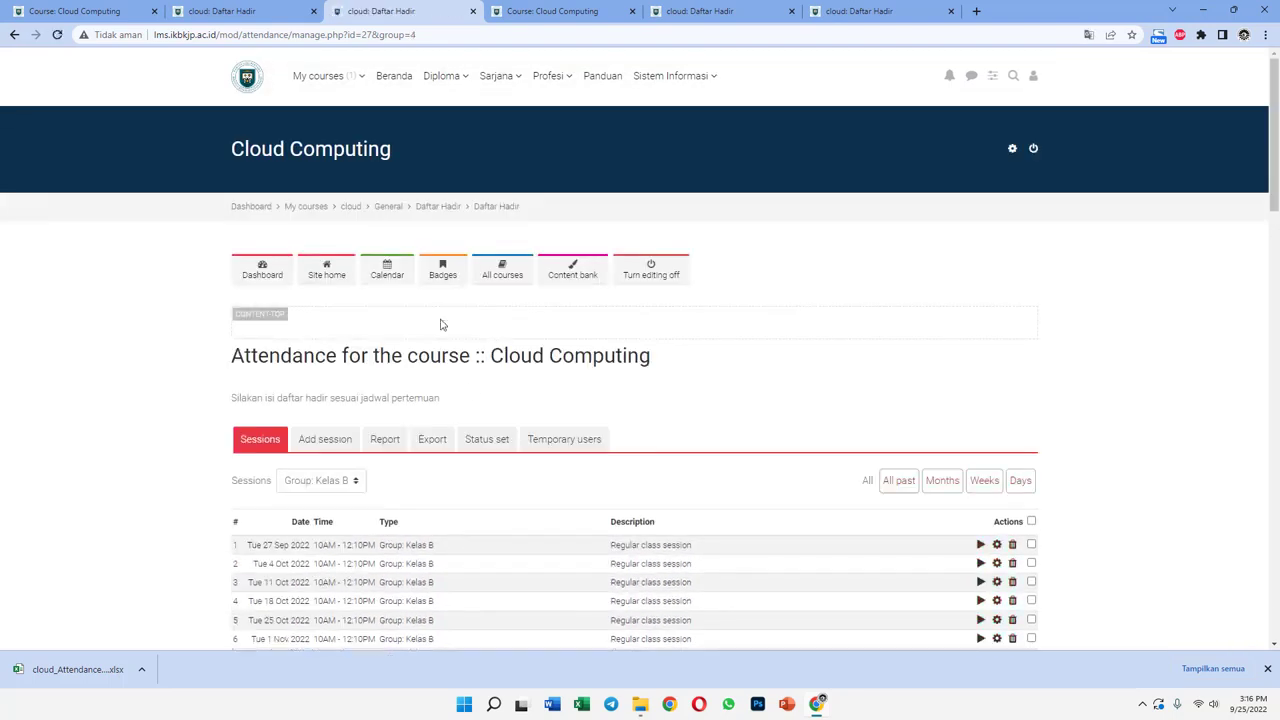
Reopen Daftar Hadir from the Cloud Computing course page and examine the group choices of the session filter.
{"action": "left_click", "coordinate": [352, 208]}
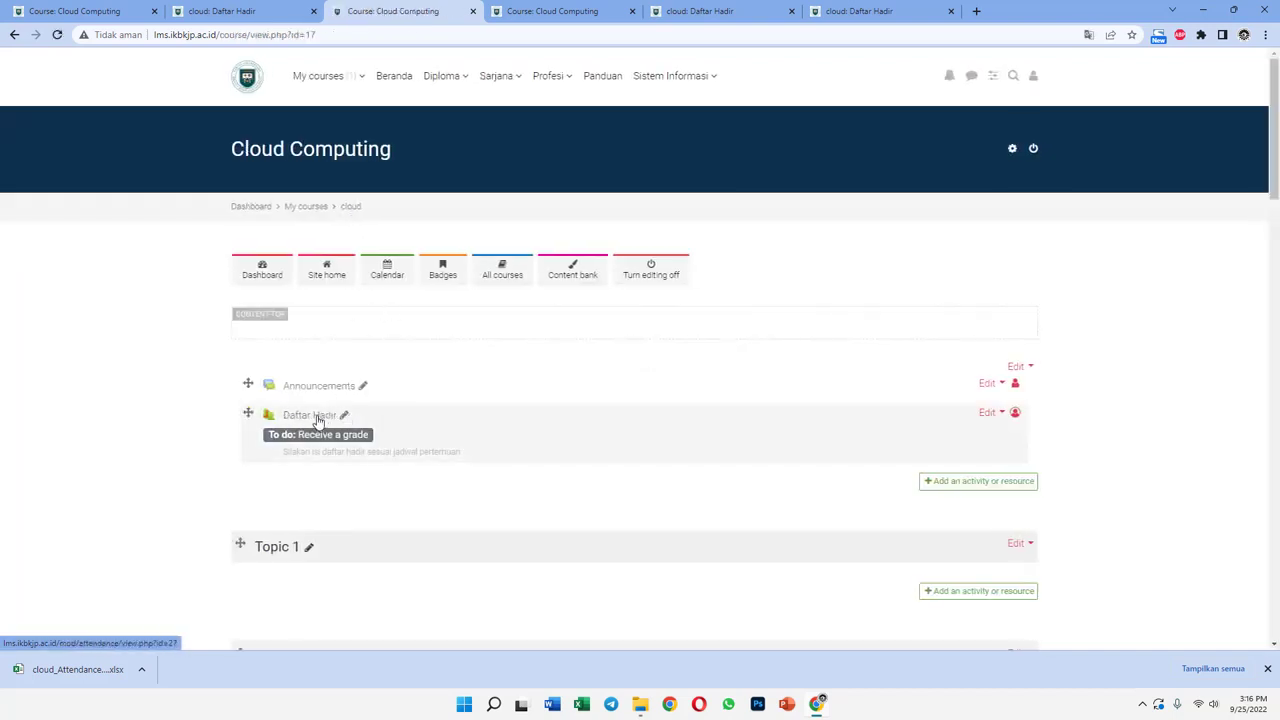
{"action": "left_click", "coordinate": [318, 420]}
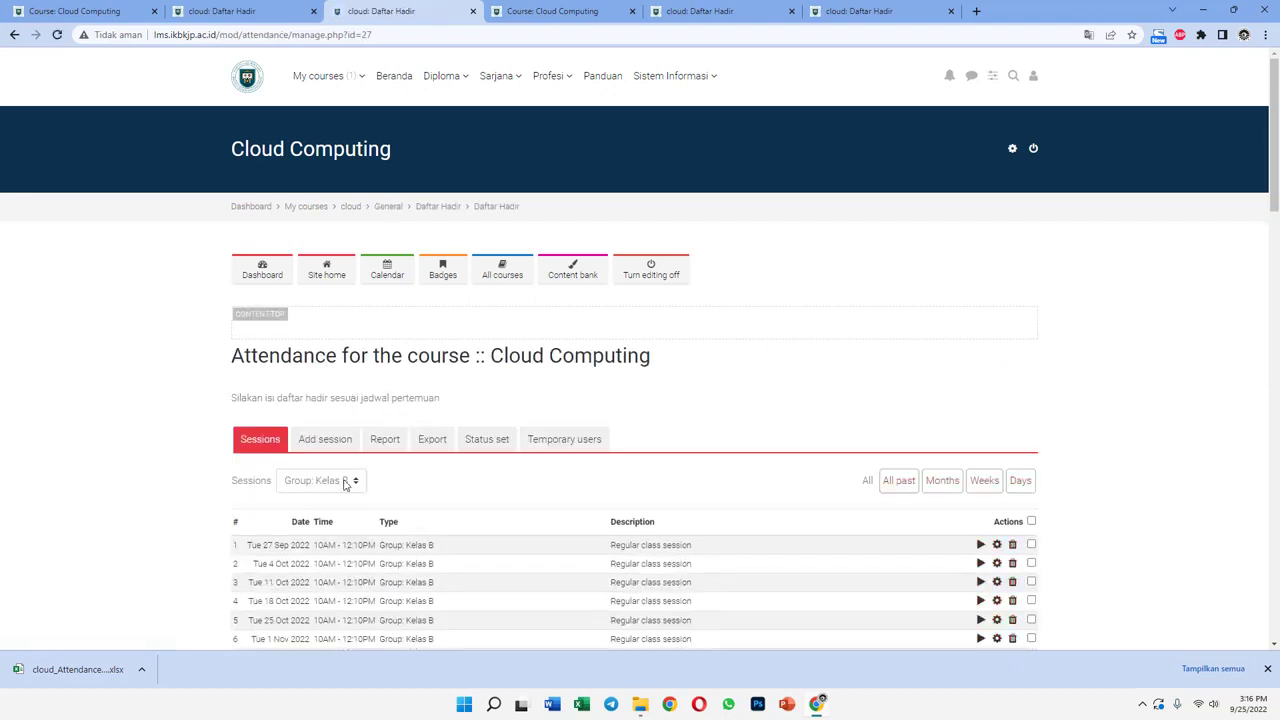
{"action": "left_click", "coordinate": [345, 482]}
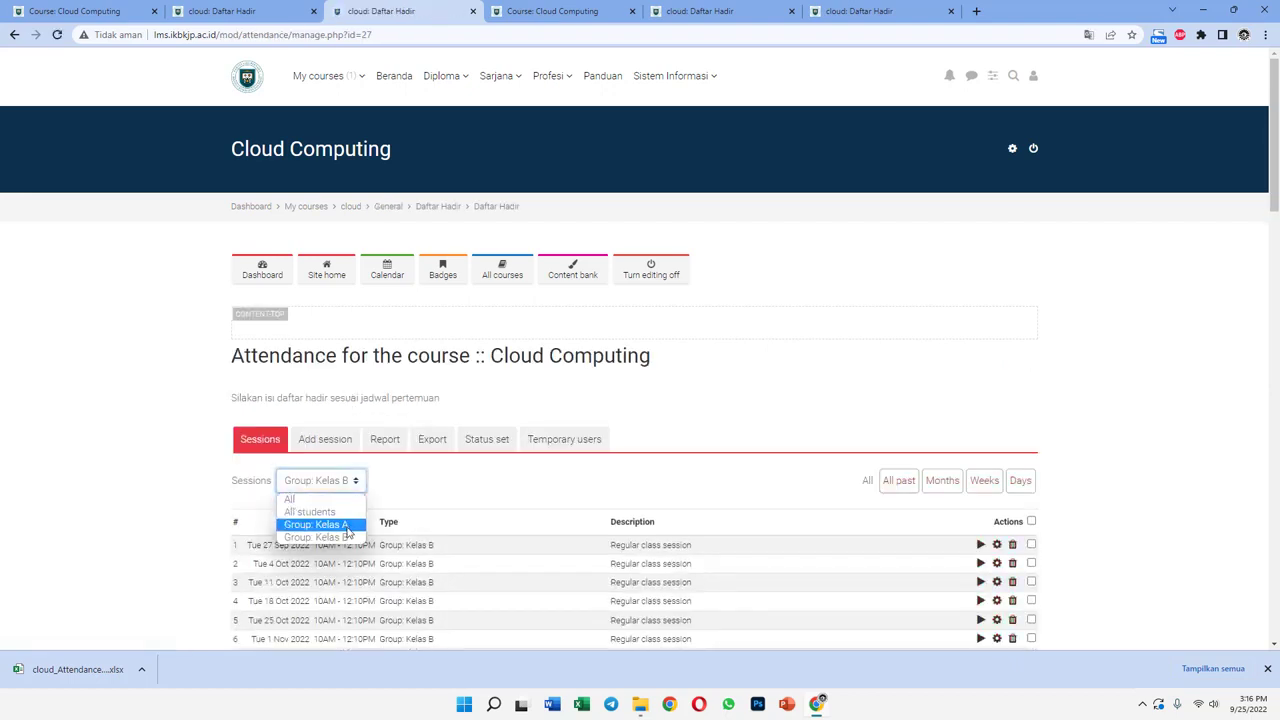
{"action": "left_click", "coordinate": [430, 497]}
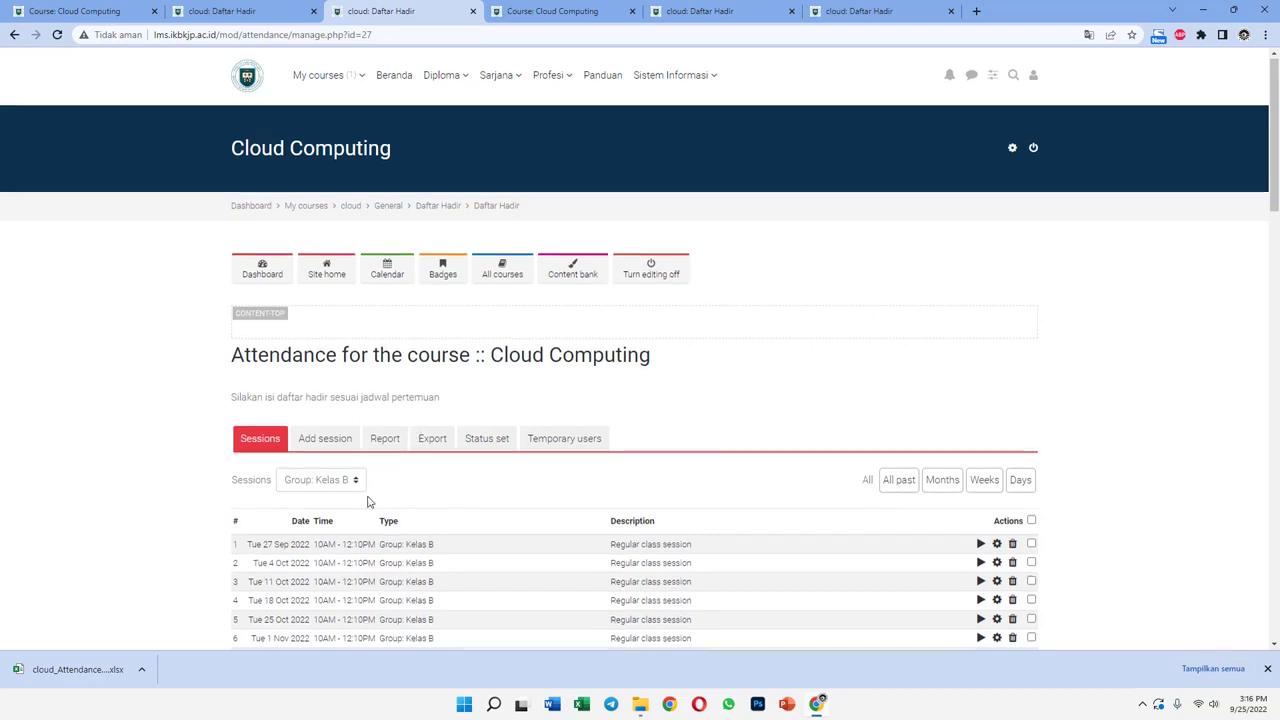
{"action": "scroll", "coordinate": [367, 502], "scroll_direction": "down", "scroll_amount": 2}
{"action": "left_click", "coordinate": [340, 350]}
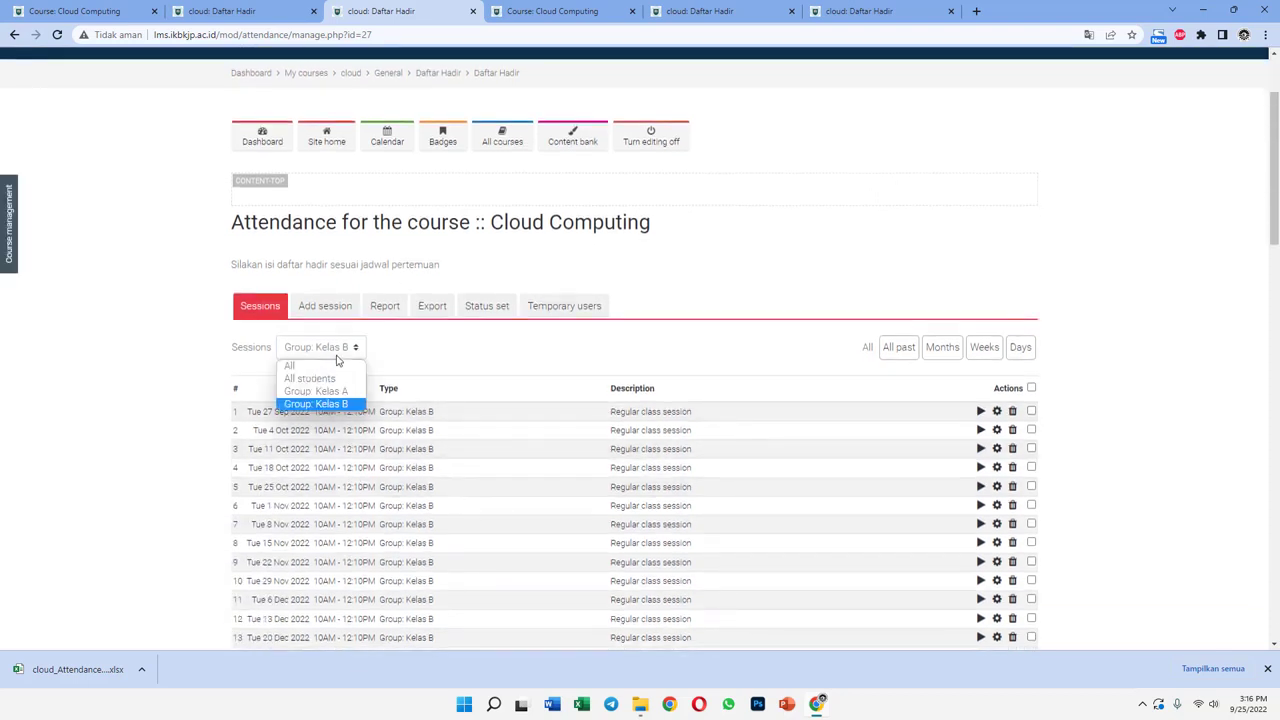
{"action": "left_click", "coordinate": [413, 373]}
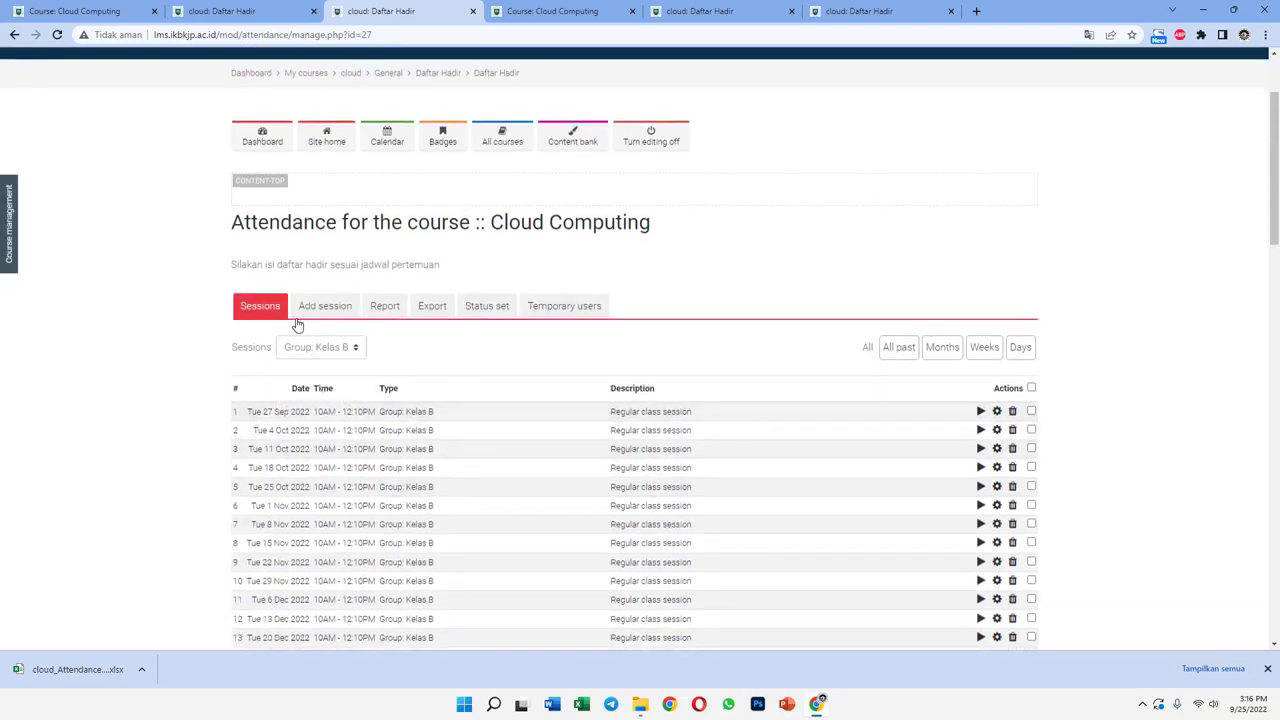
{"action": "scroll", "coordinate": [323, 255], "scroll_direction": "up", "scroll_amount": 2}
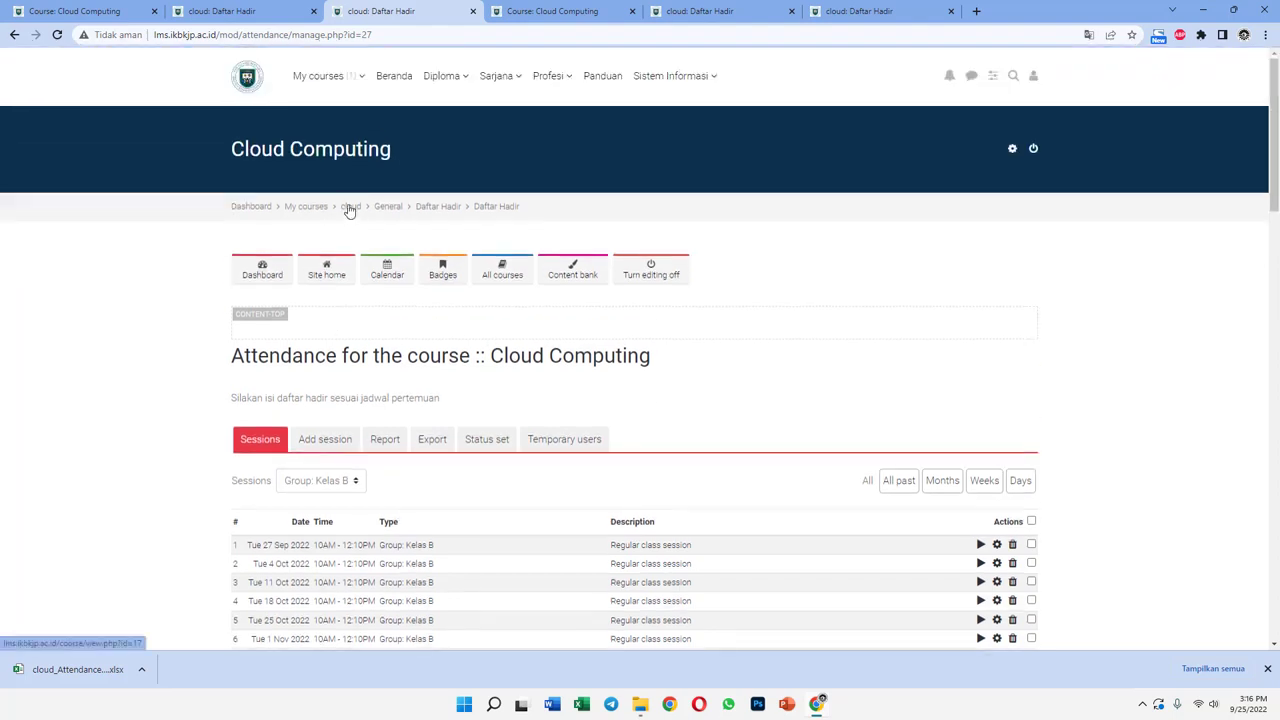
Return to the Cloud Computing course page, log out of the LMS and dismiss the browser's downloads bar.
{"action": "left_click", "coordinate": [350, 207]}
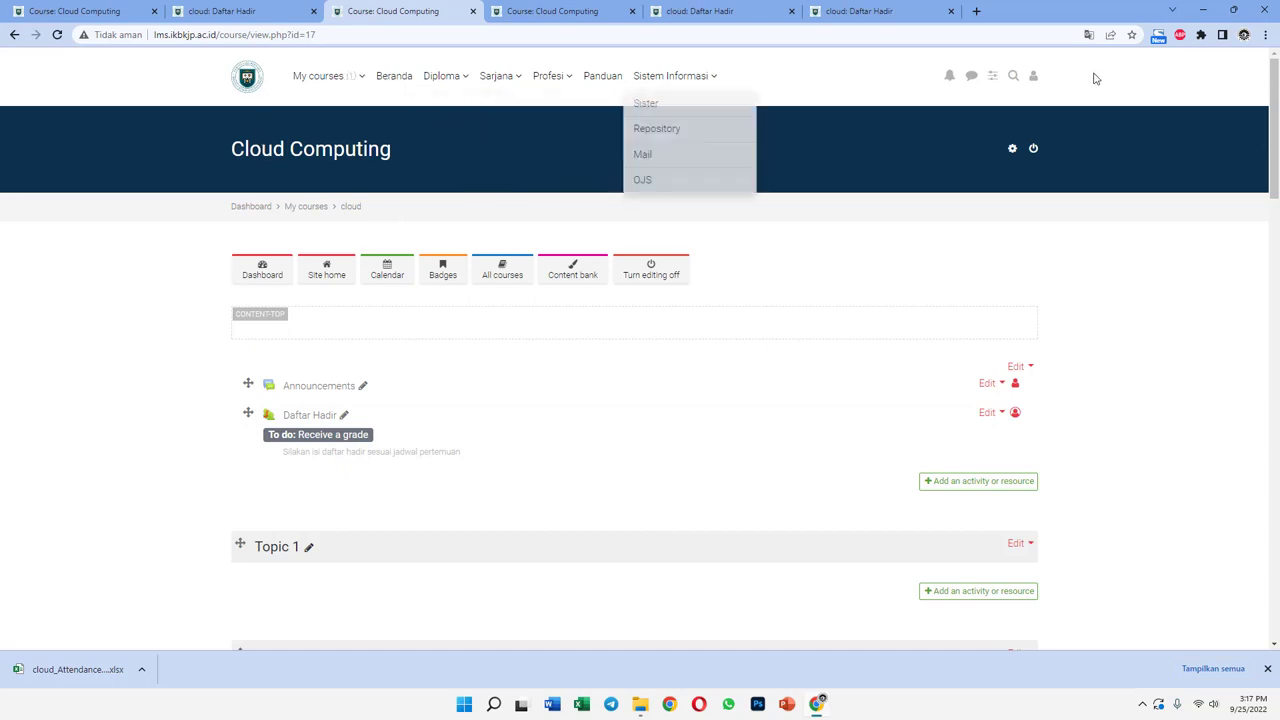
{"action": "left_click", "coordinate": [1034, 80]}
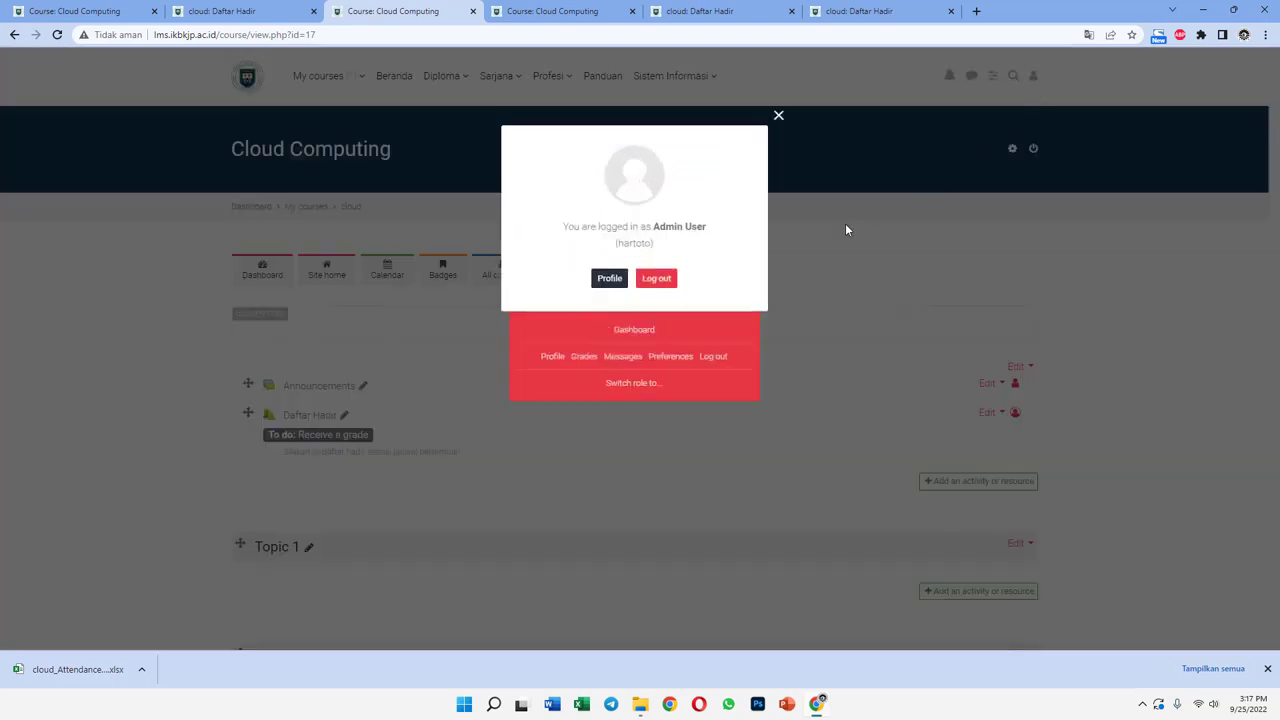
{"action": "left_click", "coordinate": [676, 277]}
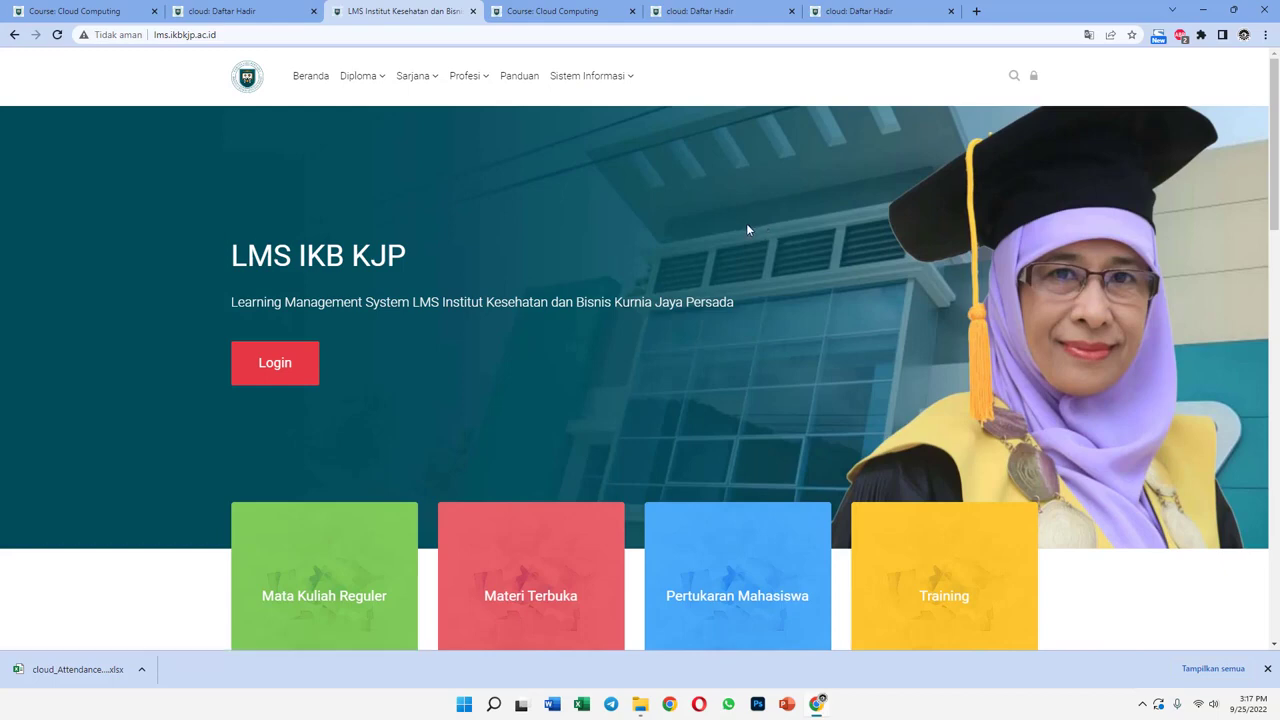
{"action": "left_click", "coordinate": [1266, 668]}
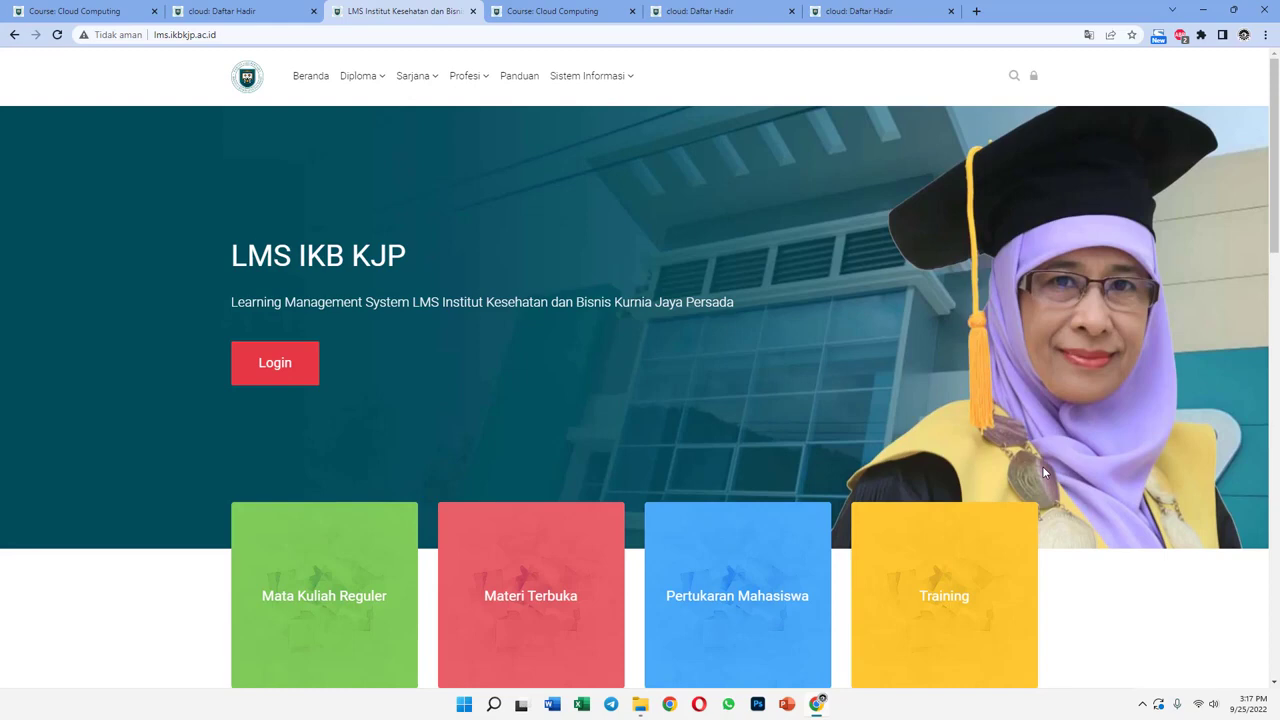